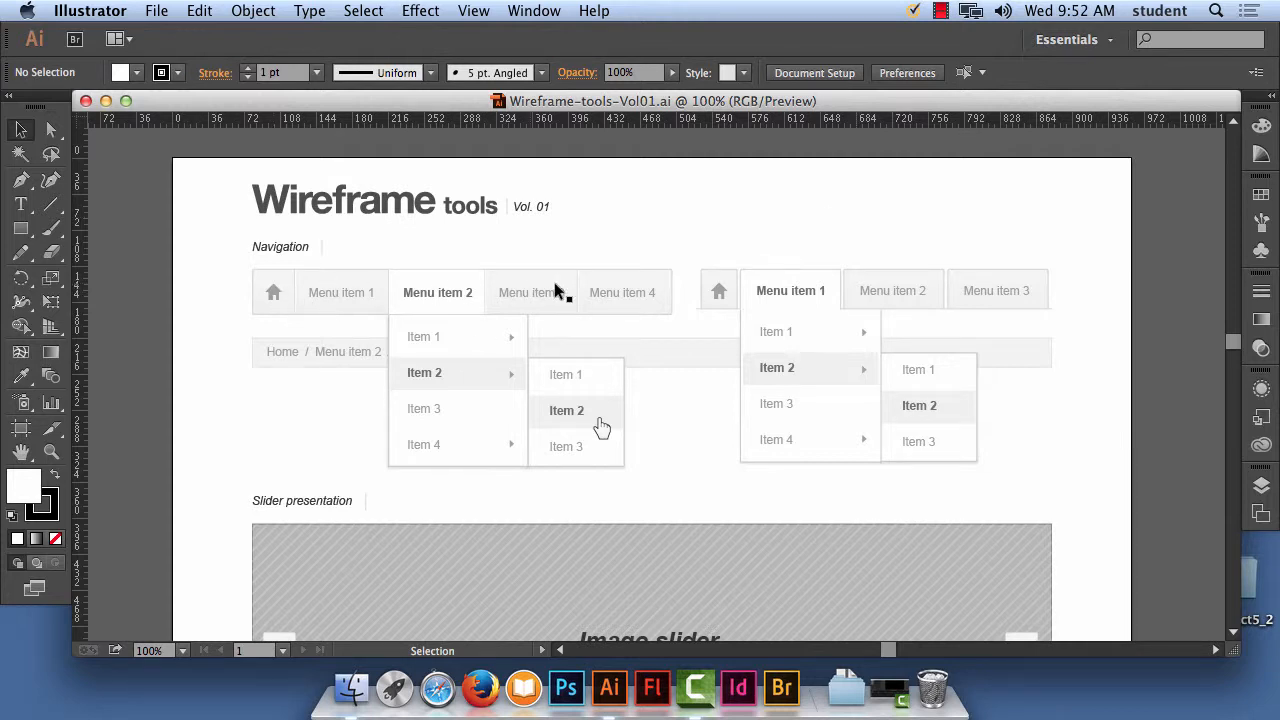
Replace the "Menu item 4" label in the first navigation bar with "Products" and leave isolation mode
{"action": "left_click", "coordinate": [608, 290]}
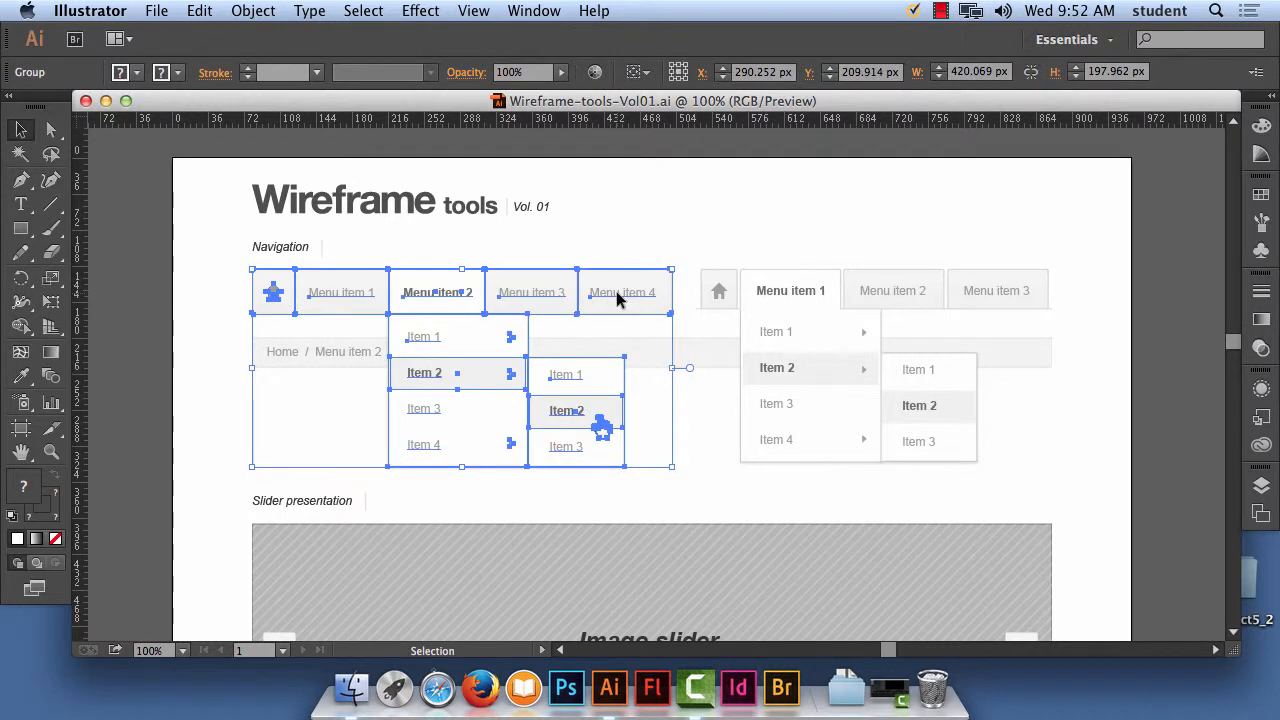
{"action": "double_click", "coordinate": [622, 290]}
{"action": "double_click", "coordinate": [642, 290]}
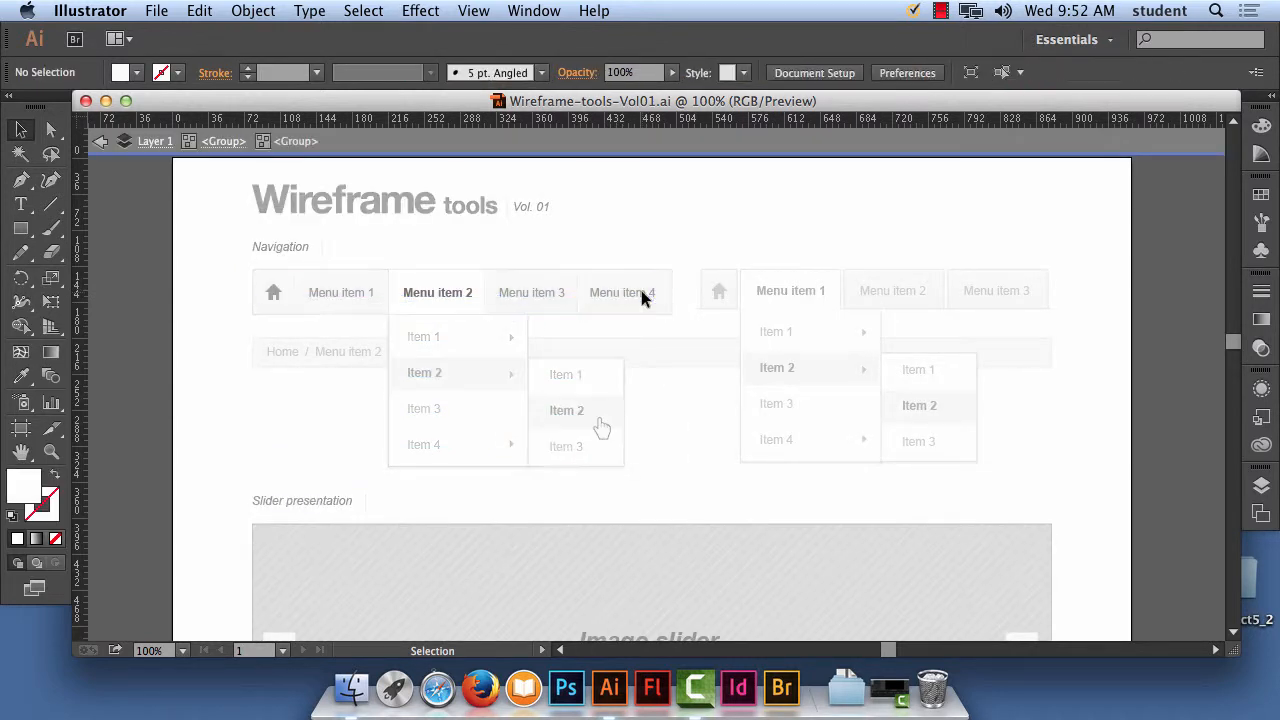
{"action": "double_click", "coordinate": [640, 290]}
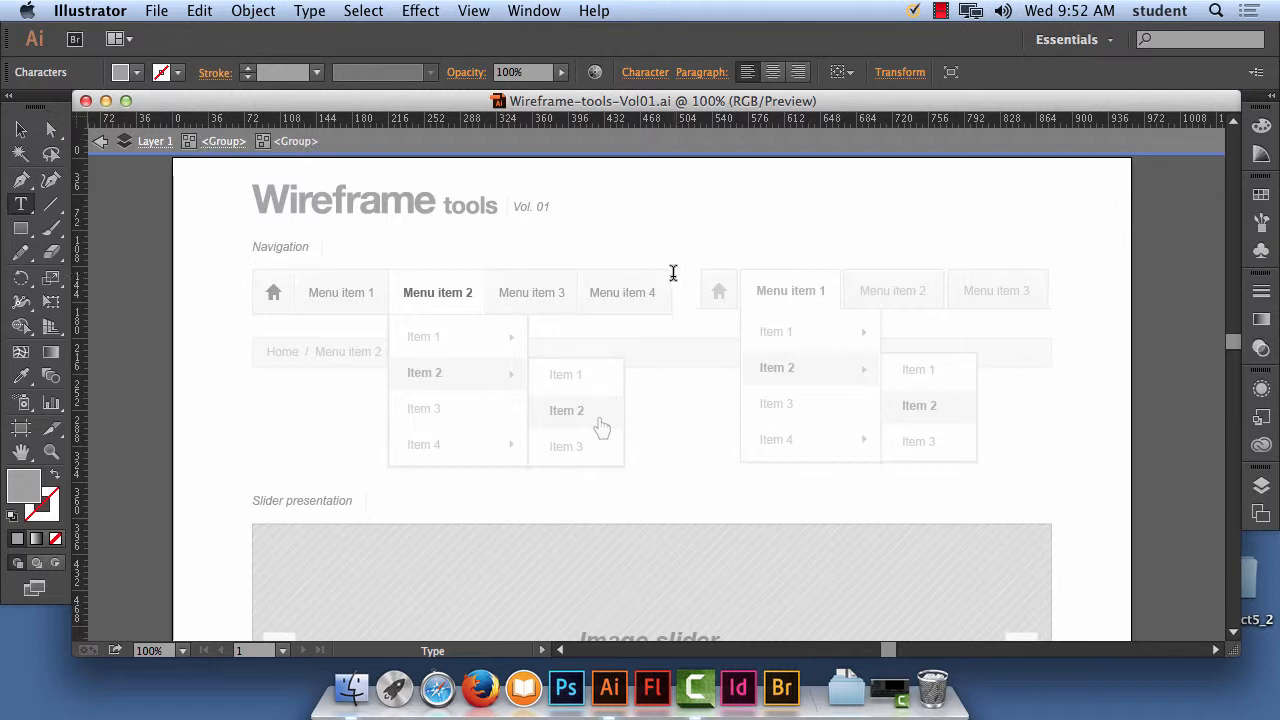
{"action": "left_click_drag", "start_coordinate": [654, 290], "coordinate": [587, 292]}
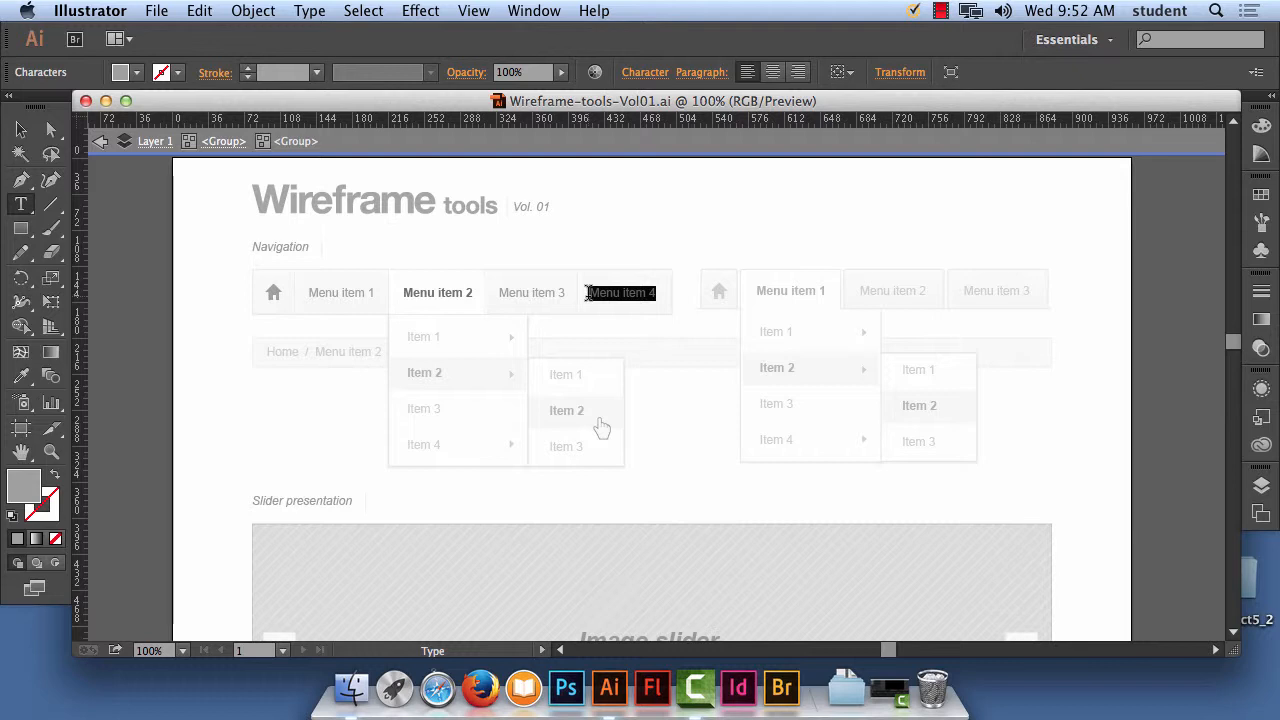
{"action": "type", "text": "Products"}
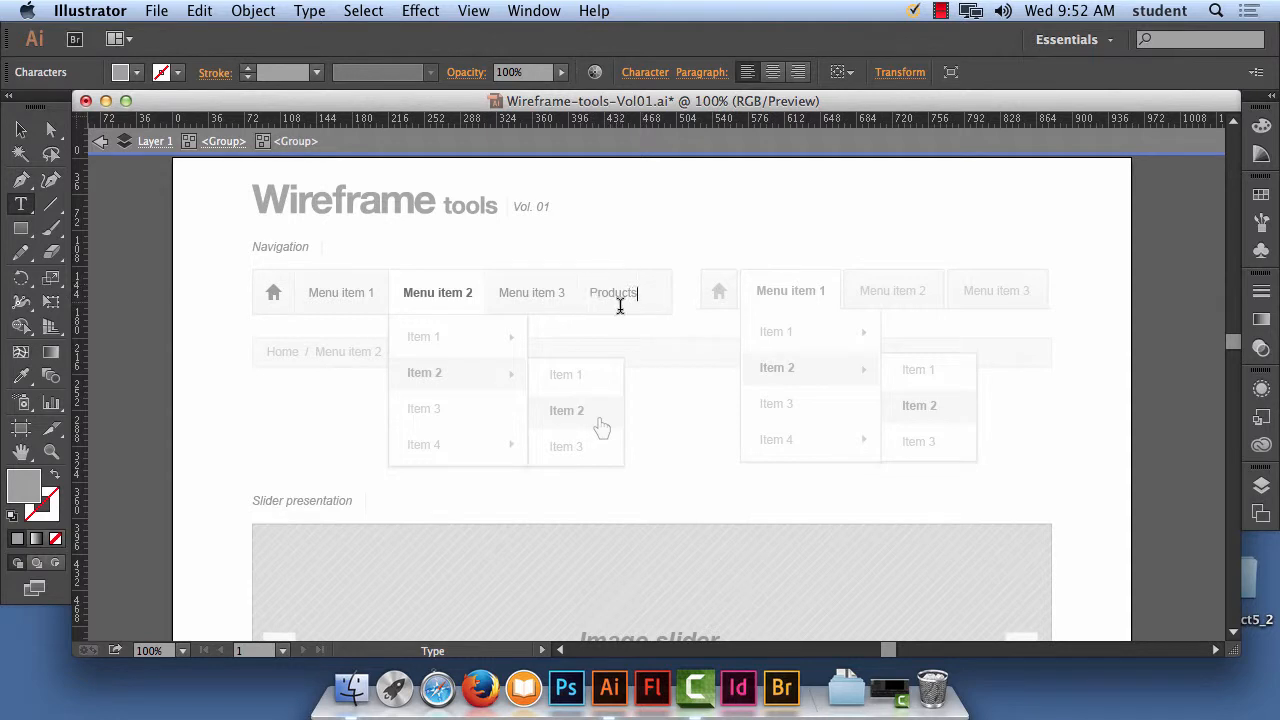
{"action": "left_click", "coordinate": [220, 142]}
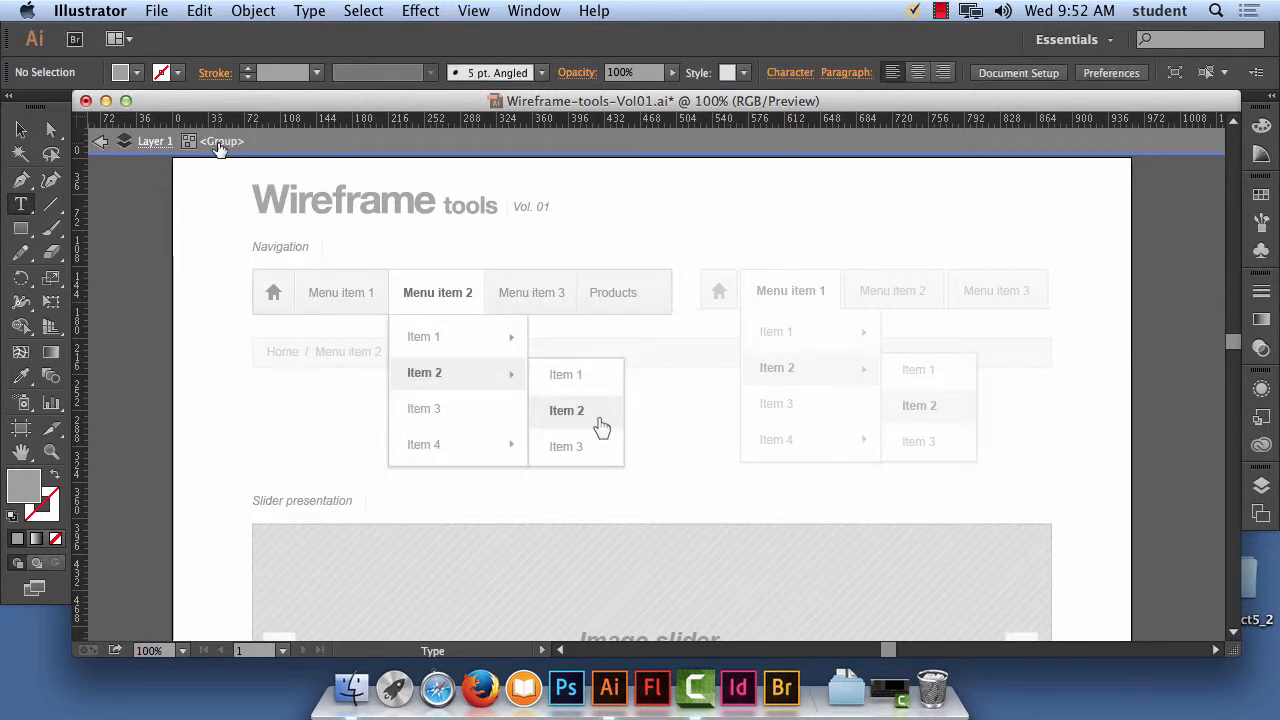
{"action": "left_click", "coordinate": [152, 143]}
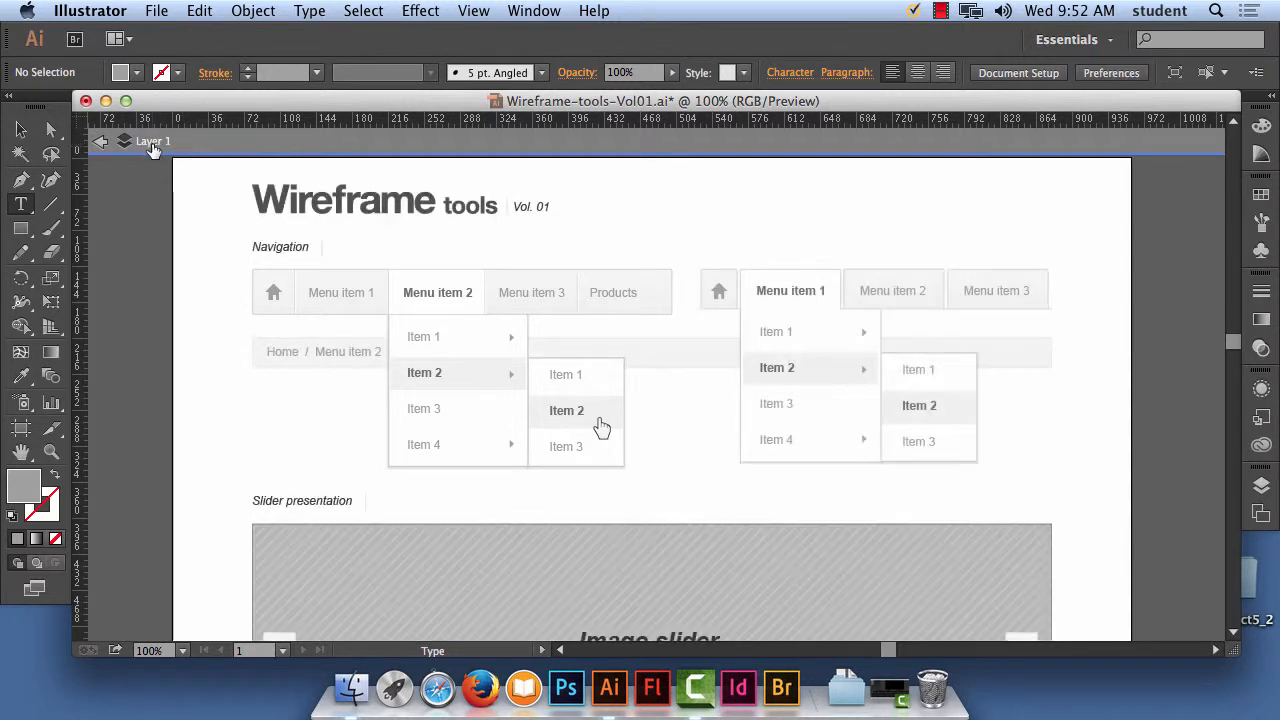
{"action": "left_click", "coordinate": [101, 143]}
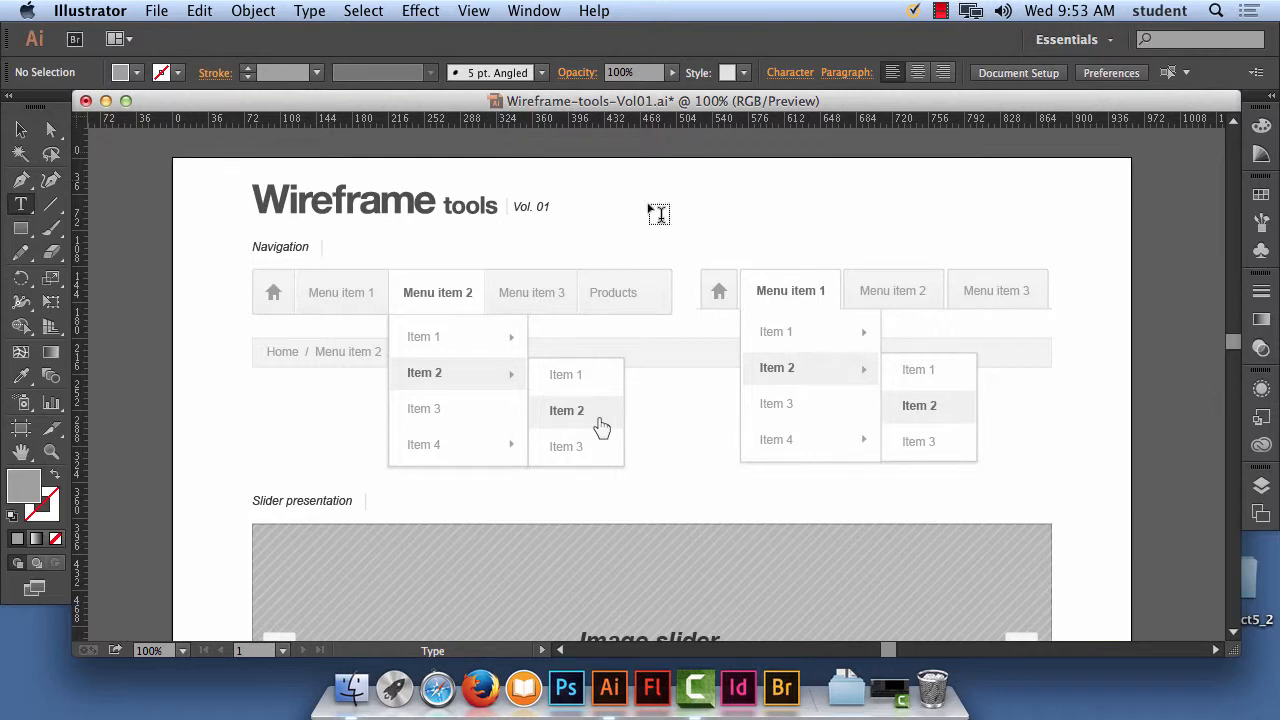
Check that the words of the first "Image slider" caption can be selected as editable text
{"action": "scroll", "coordinate": [689, 374], "scroll_direction": "down", "scroll_amount": 5}
{"action": "scroll", "coordinate": [682, 360], "scroll_direction": "down", "scroll_amount": 1}
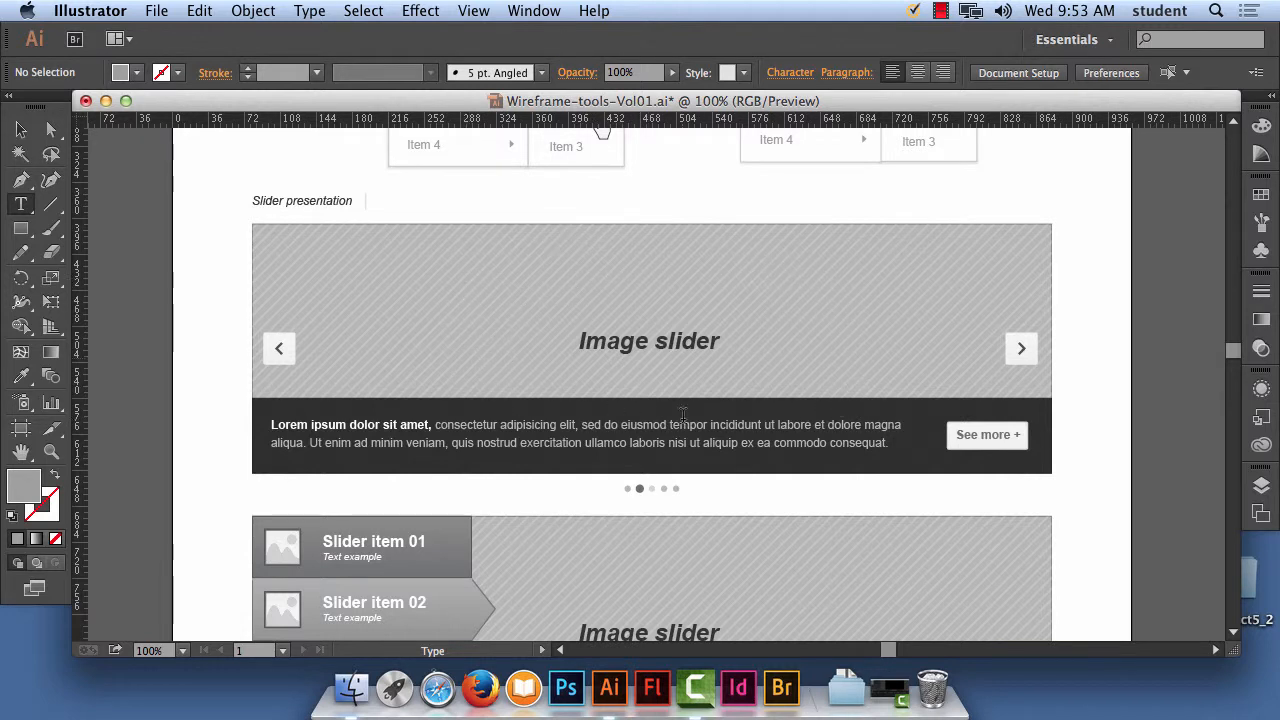
{"action": "double_click", "coordinate": [692, 342]}
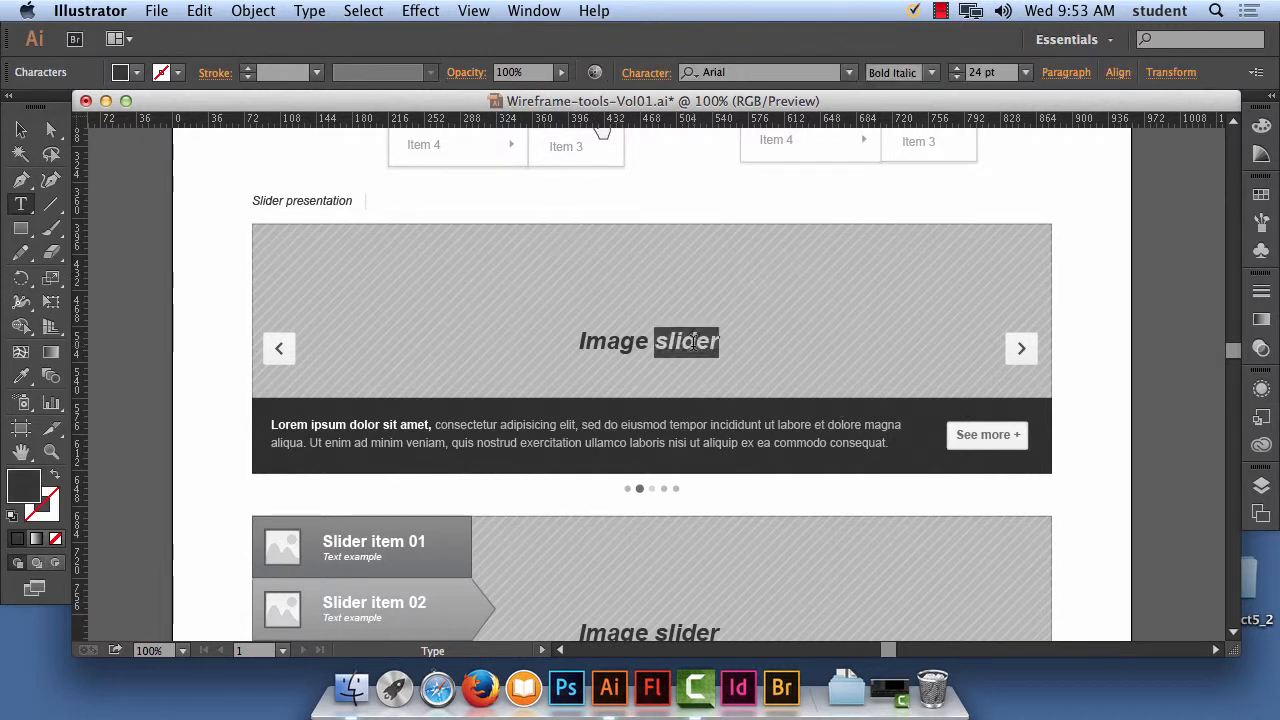
{"action": "left_click", "coordinate": [601, 341]}
{"action": "double_click", "coordinate": [612, 341]}
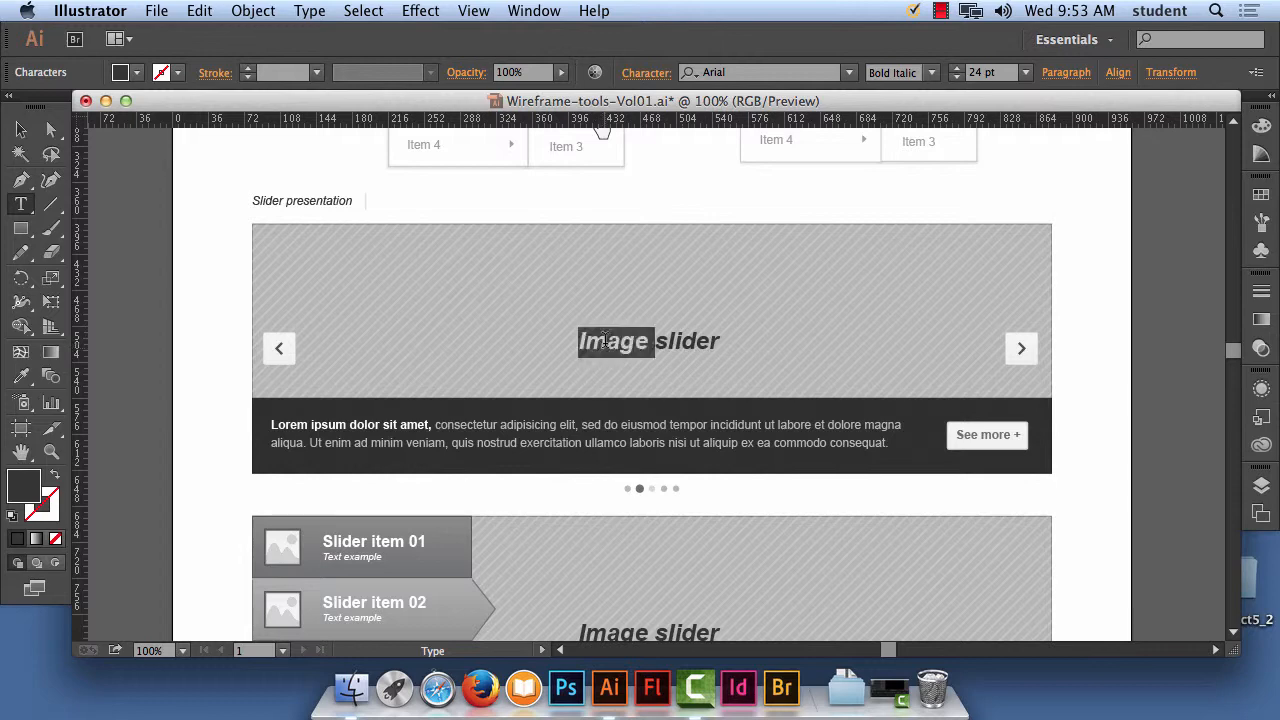
{"action": "left_click", "coordinate": [681, 346]}
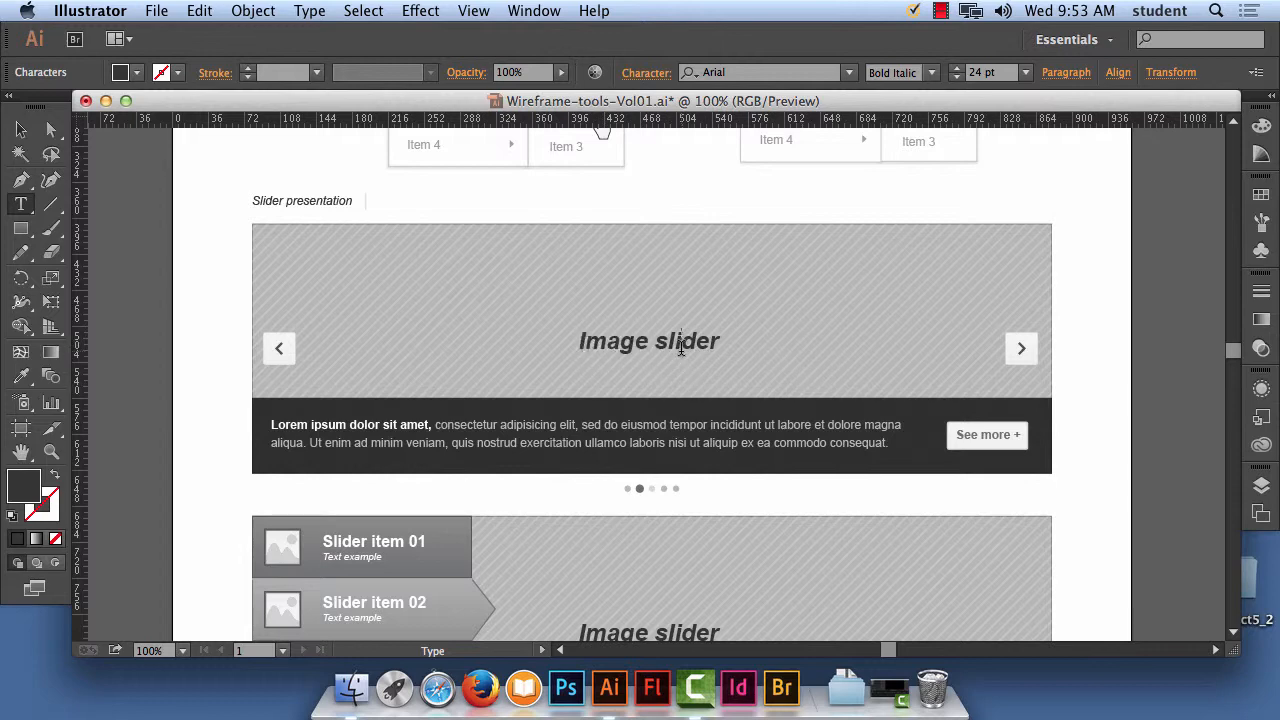
Examine the rest of the wireframe kit, from sliders, buttons and feedback messages to icons, submenus and banner sizes, and enlarge the document window
{"action": "scroll", "coordinate": [694, 355], "scroll_direction": "down", "scroll_amount": 5}
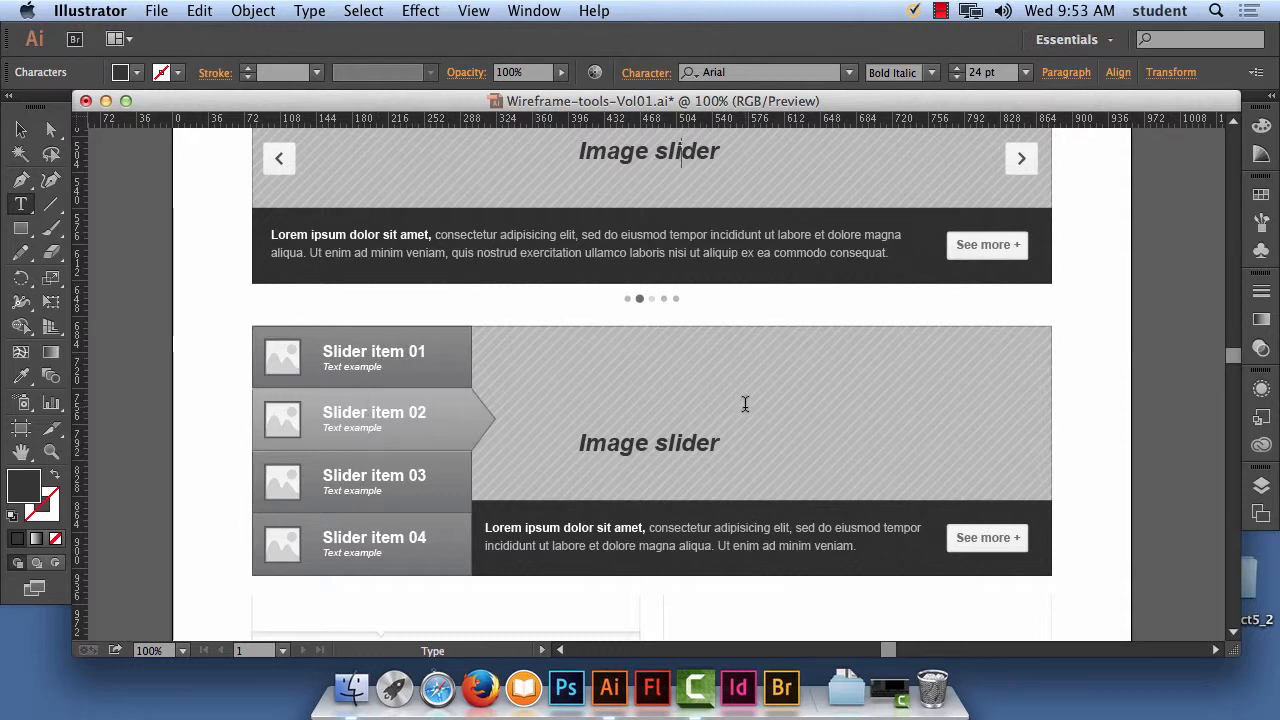
{"action": "scroll", "coordinate": [745, 403], "scroll_direction": "down", "scroll_amount": 6}
{"action": "scroll", "coordinate": [745, 403], "scroll_direction": "down", "scroll_amount": 3}
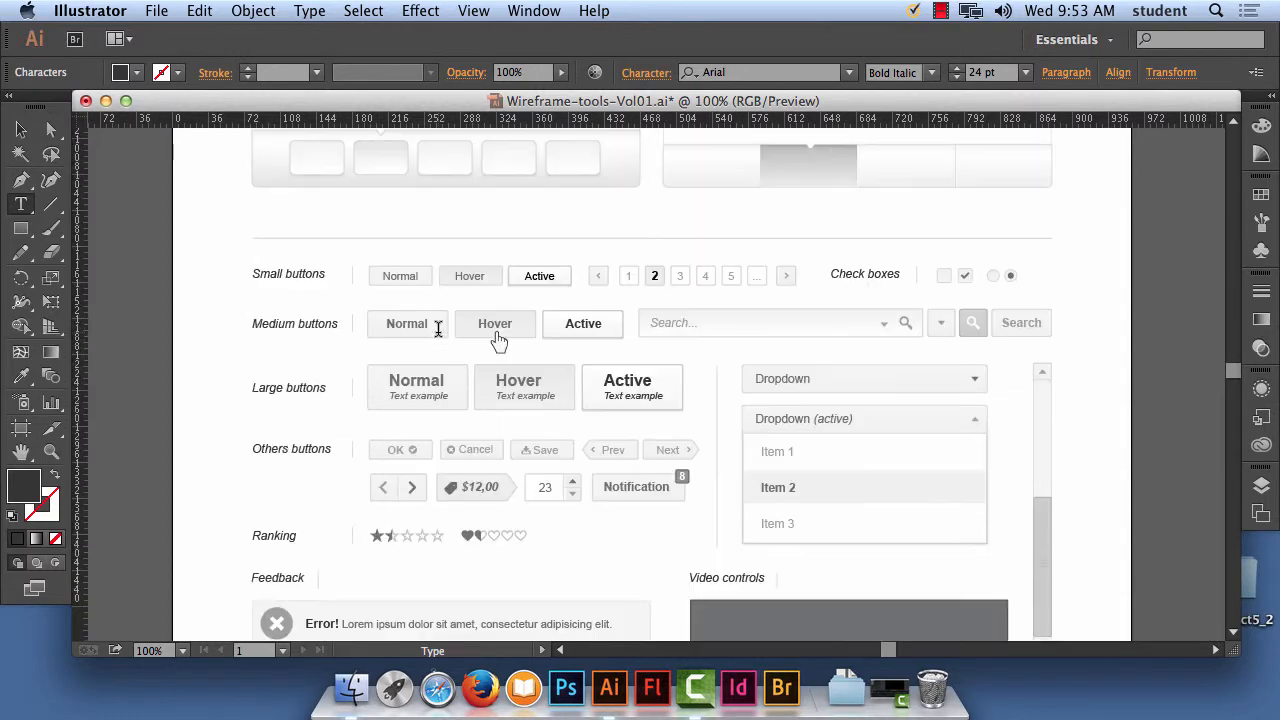
{"action": "scroll", "coordinate": [440, 330], "scroll_direction": "down", "scroll_amount": 5}
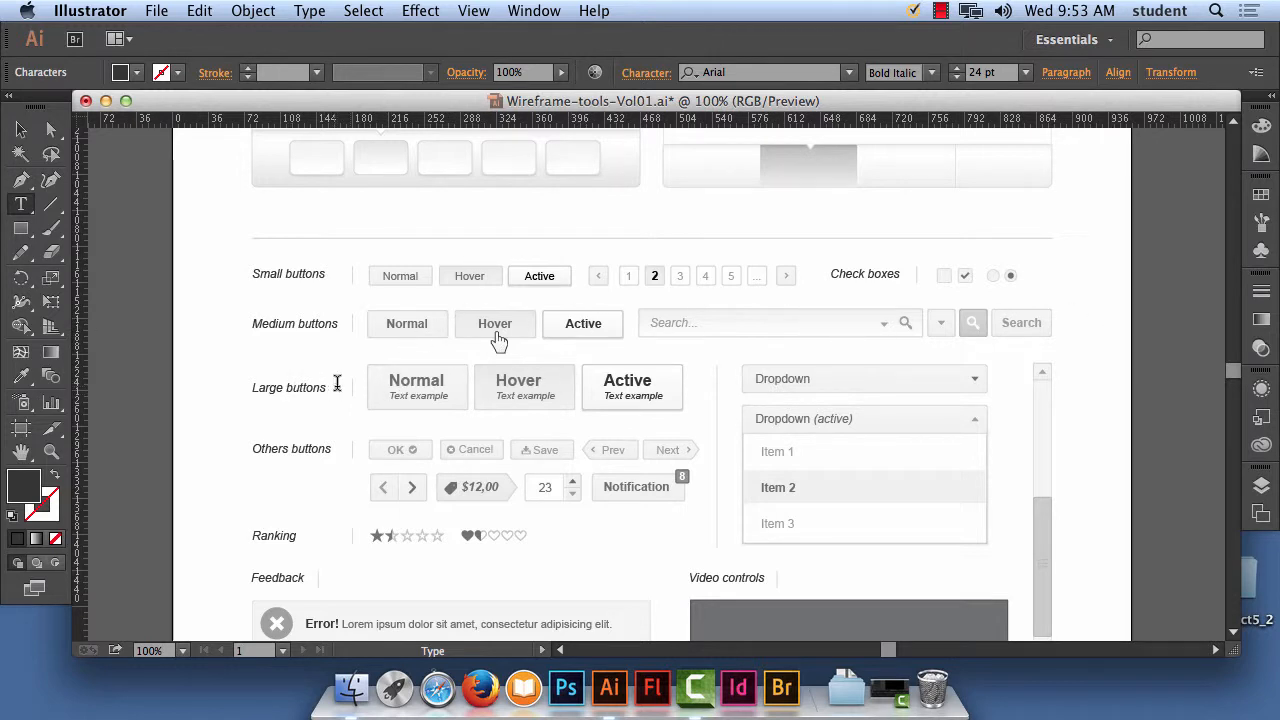
{"action": "scroll", "coordinate": [606, 388], "scroll_direction": "down", "scroll_amount": 3}
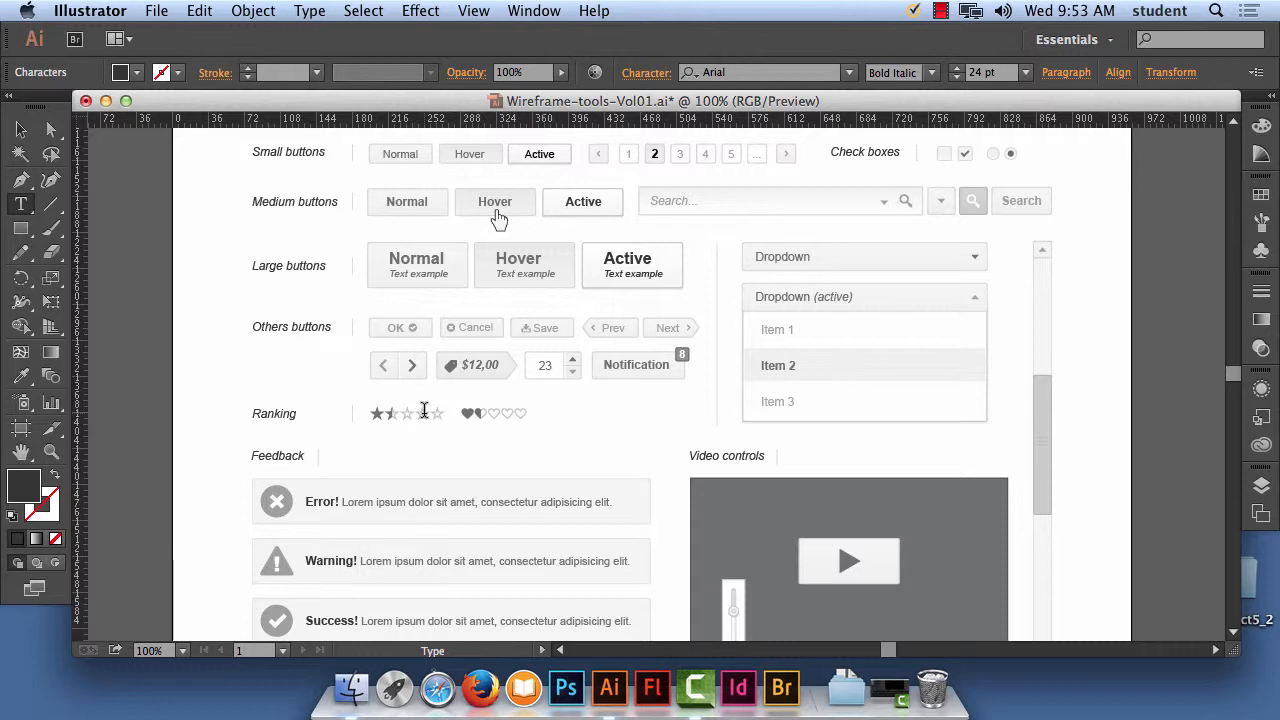
{"action": "scroll", "coordinate": [518, 523], "scroll_direction": "down", "scroll_amount": 5}
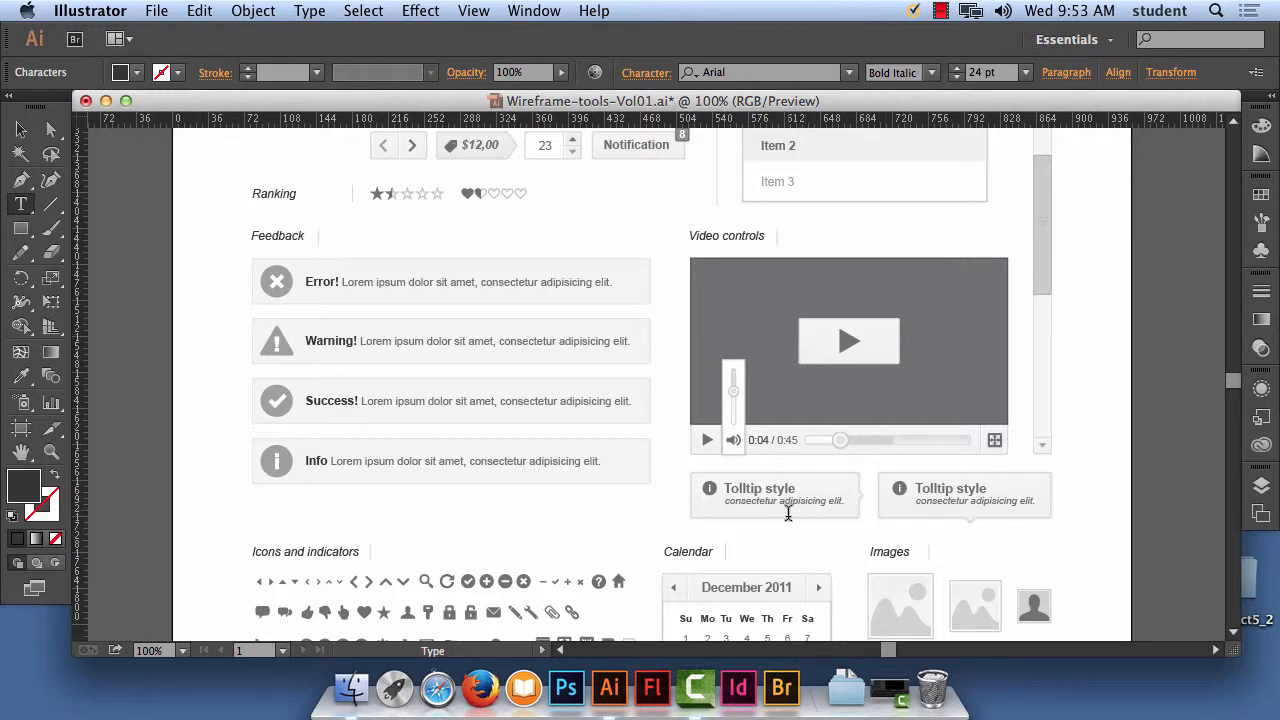
{"action": "scroll", "coordinate": [976, 500], "scroll_direction": "down", "scroll_amount": 5}
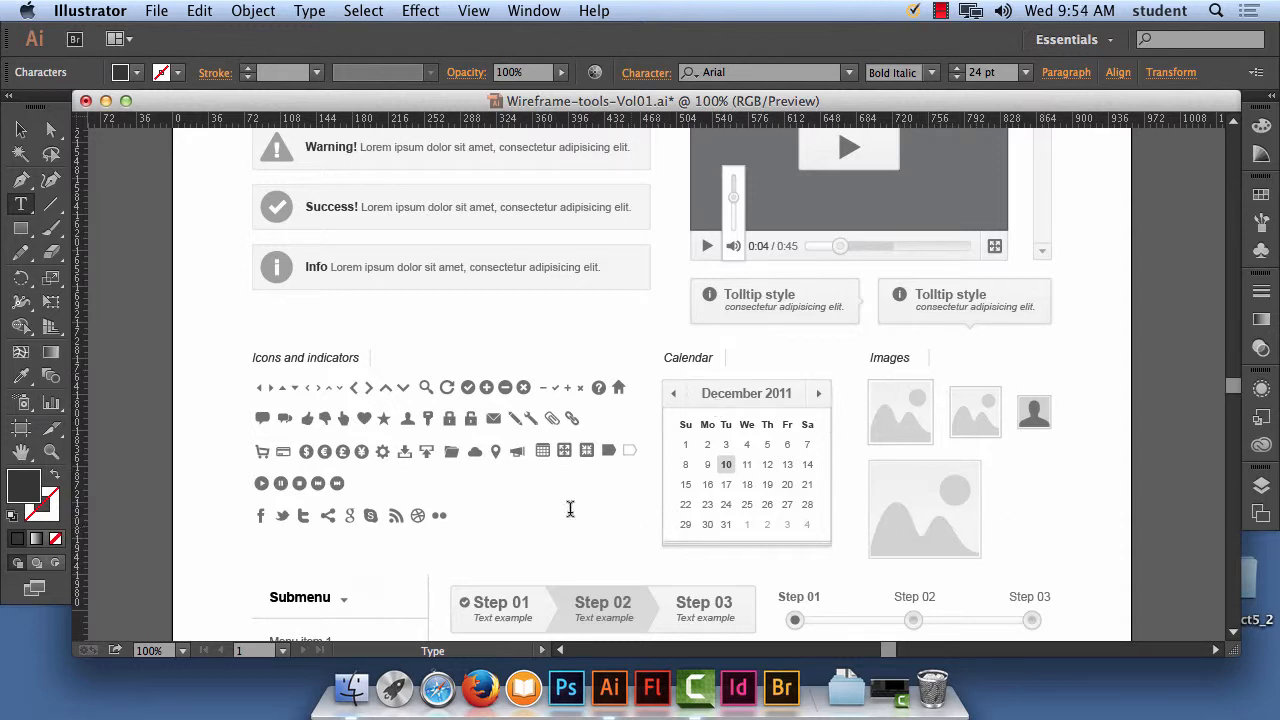
{"action": "scroll", "coordinate": [340, 378], "scroll_direction": "down", "scroll_amount": 1}
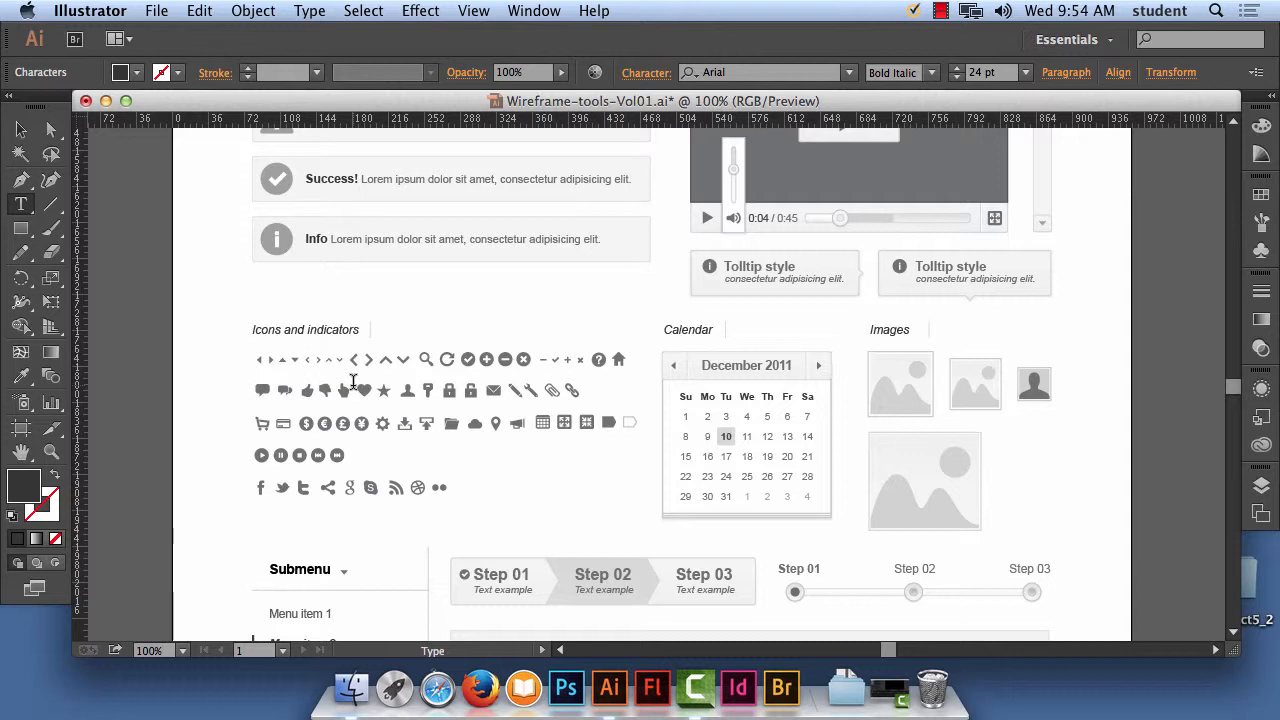
{"action": "scroll", "coordinate": [508, 455], "scroll_direction": "down", "scroll_amount": 10}
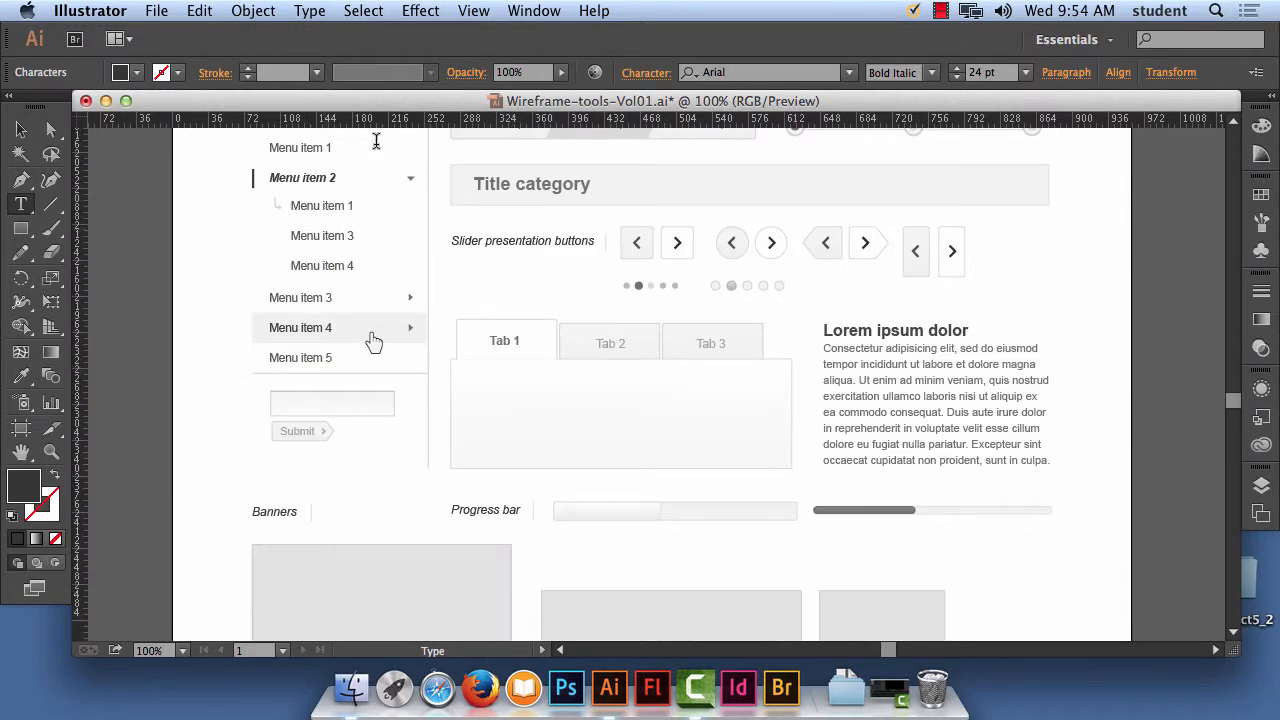
{"action": "scroll", "coordinate": [689, 318], "scroll_direction": "up", "scroll_amount": 2}
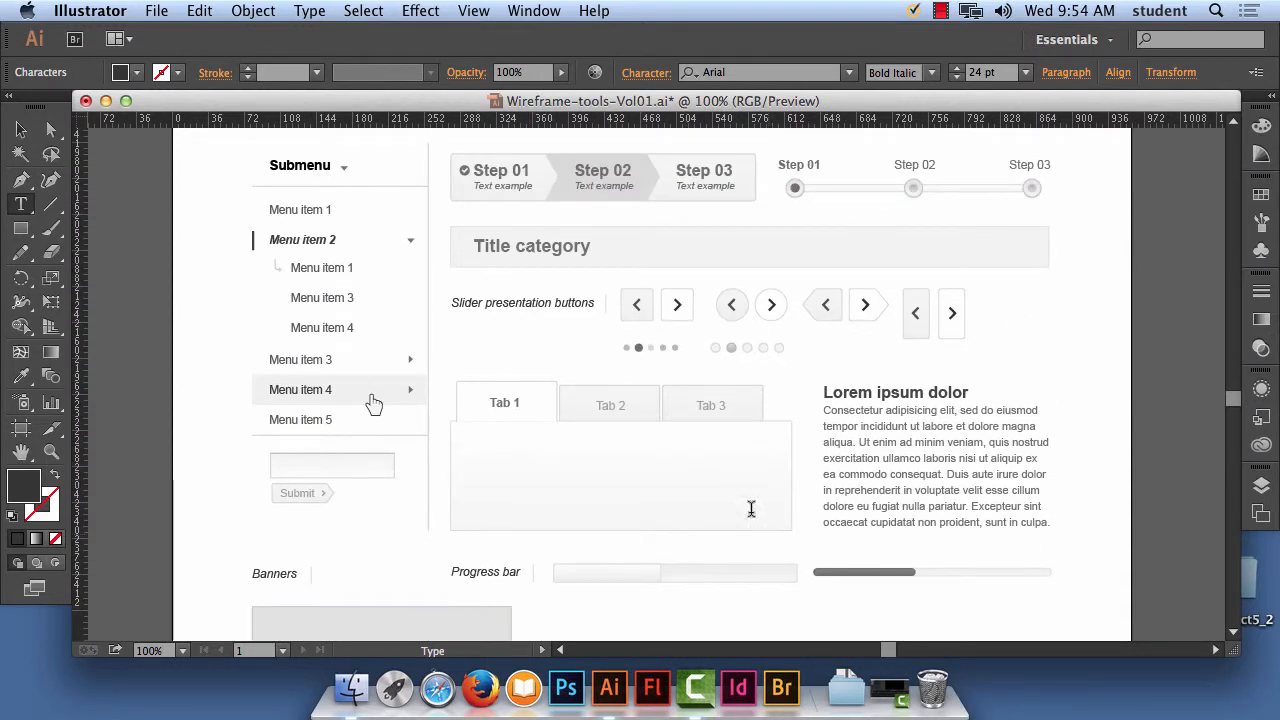
{"action": "scroll", "coordinate": [785, 439], "scroll_direction": "down", "scroll_amount": 6}
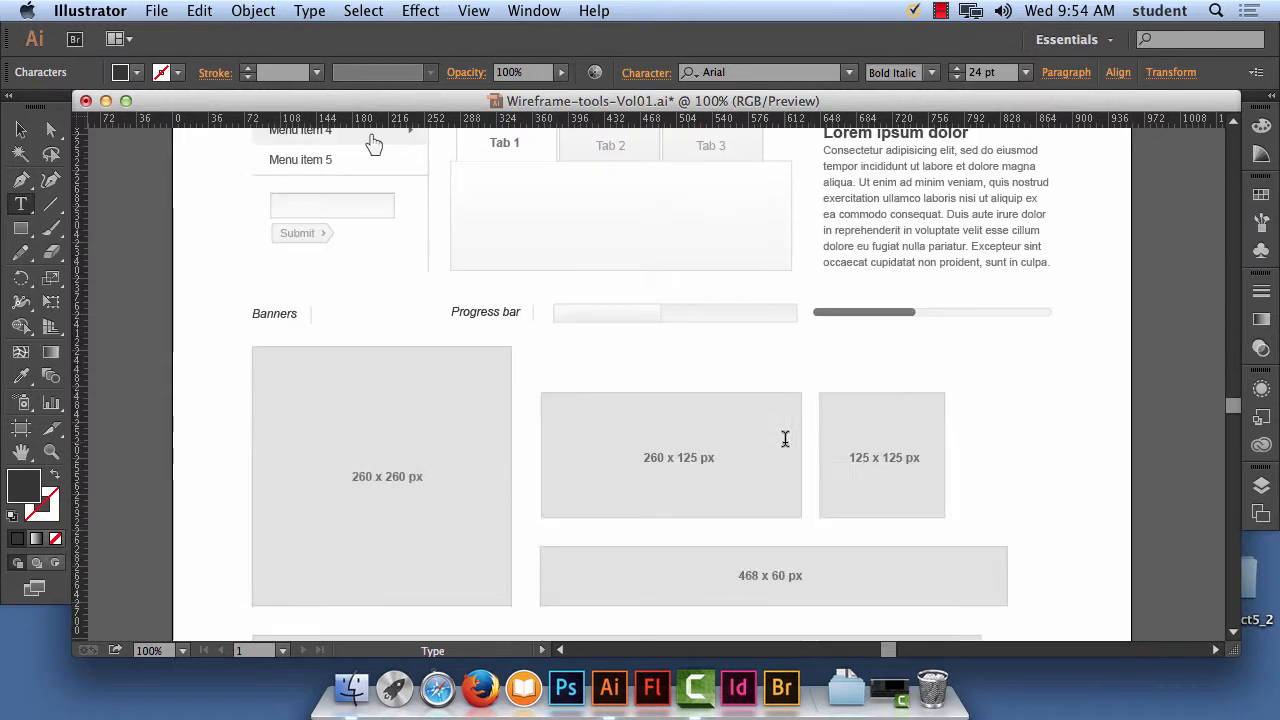
{"action": "scroll", "coordinate": [785, 439], "scroll_direction": "down", "scroll_amount": 5}
{"action": "scroll", "coordinate": [785, 439], "scroll_direction": "up", "scroll_amount": 3}
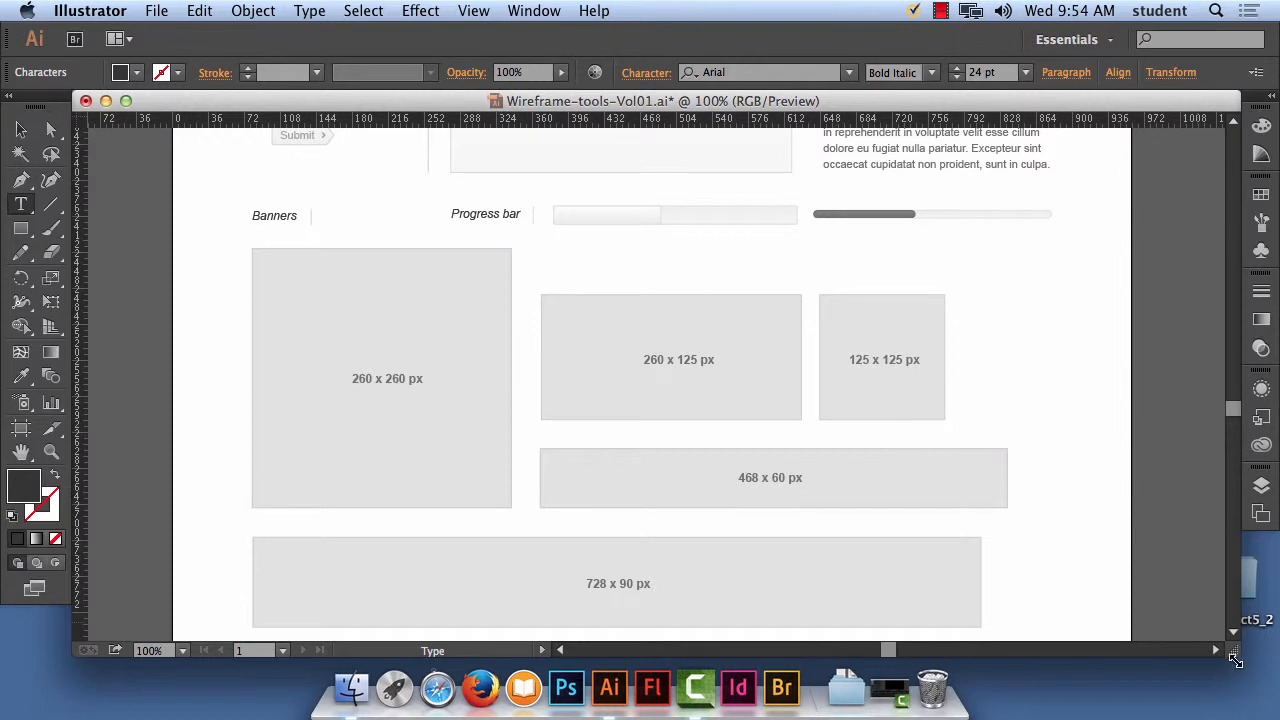
{"action": "left_click_drag", "start_coordinate": [1234, 650], "coordinate": [1250, 688]}
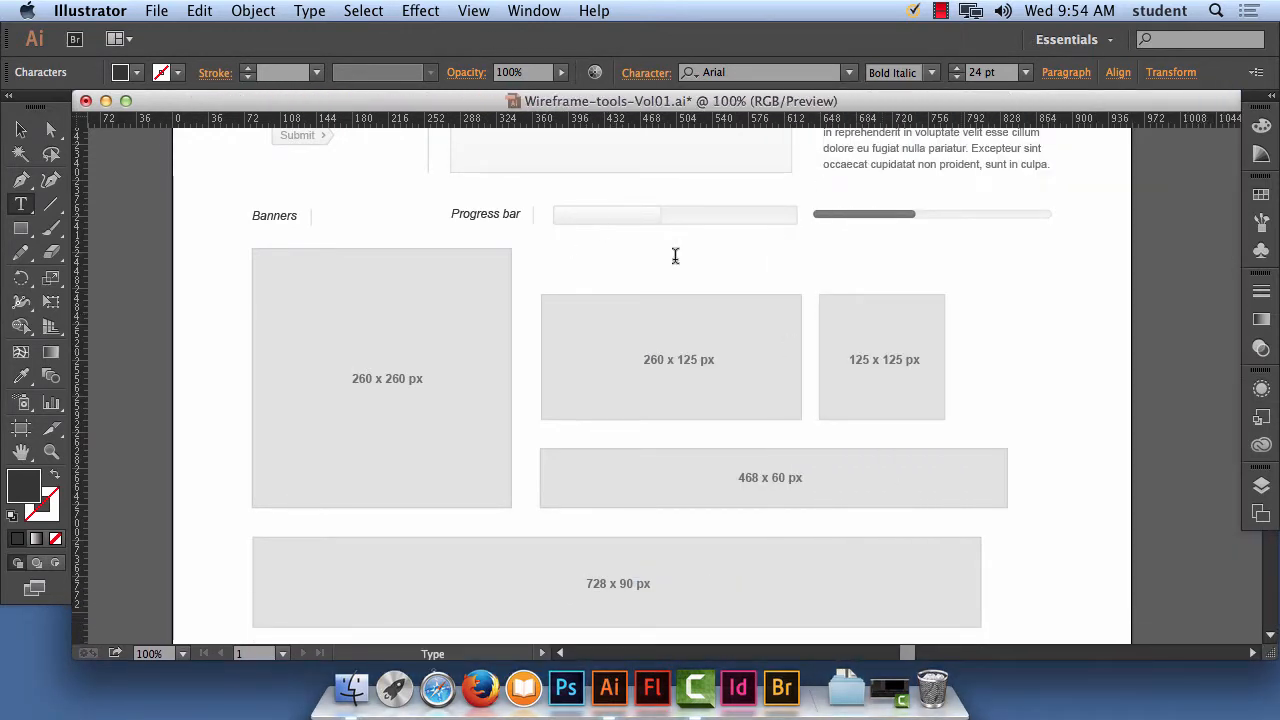
Start setting up a new document with the Web profile and view its size presets
{"action": "left_click", "coordinate": [158, 10]}
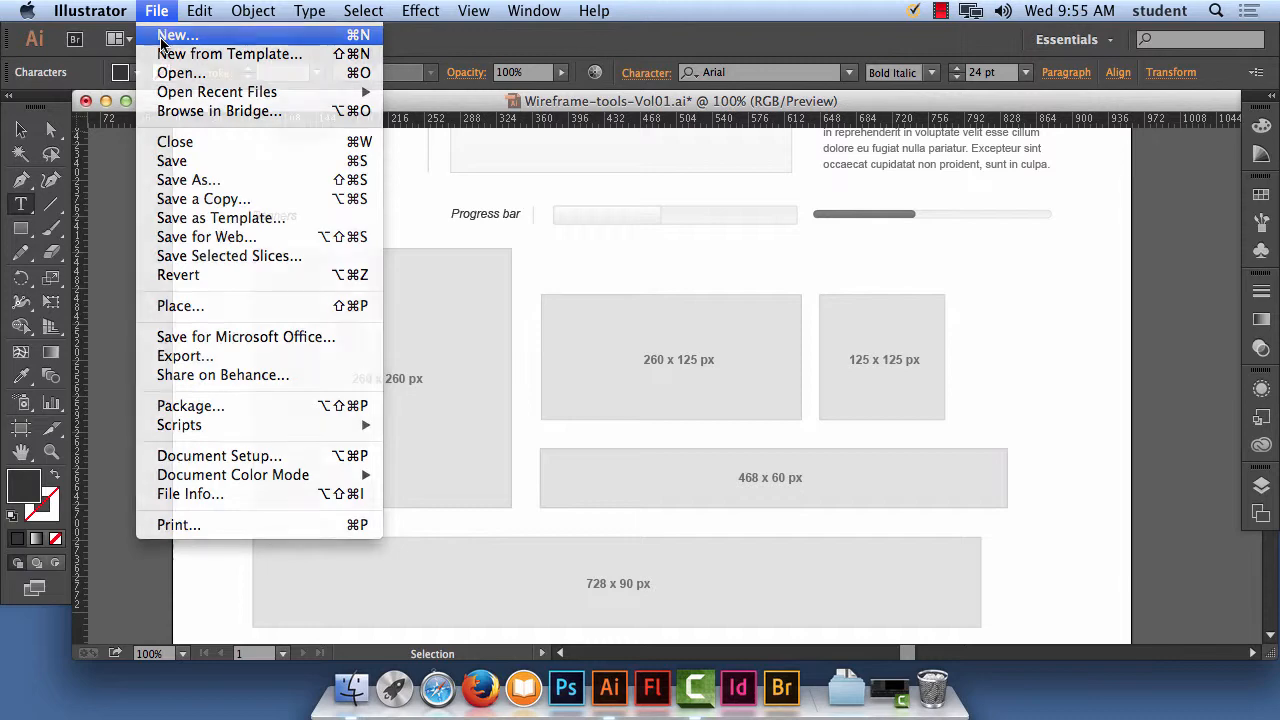
{"action": "left_click", "coordinate": [163, 36]}
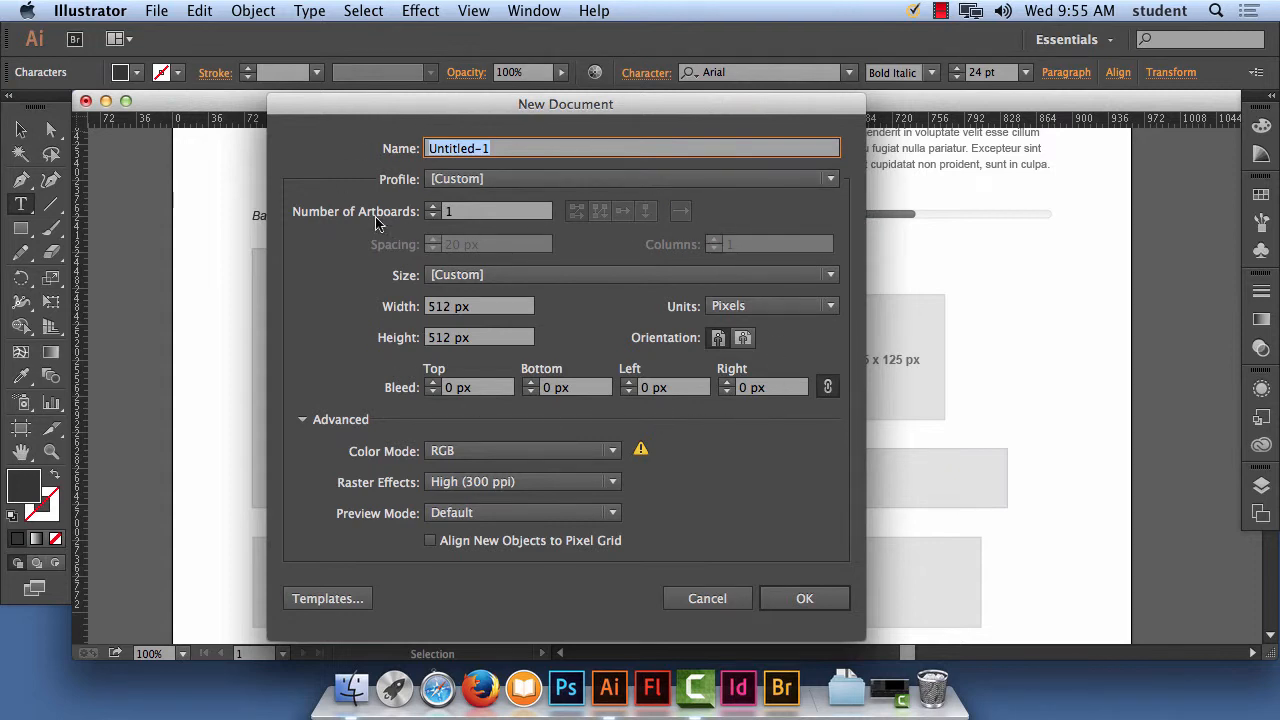
{"action": "left_click", "coordinate": [452, 180]}
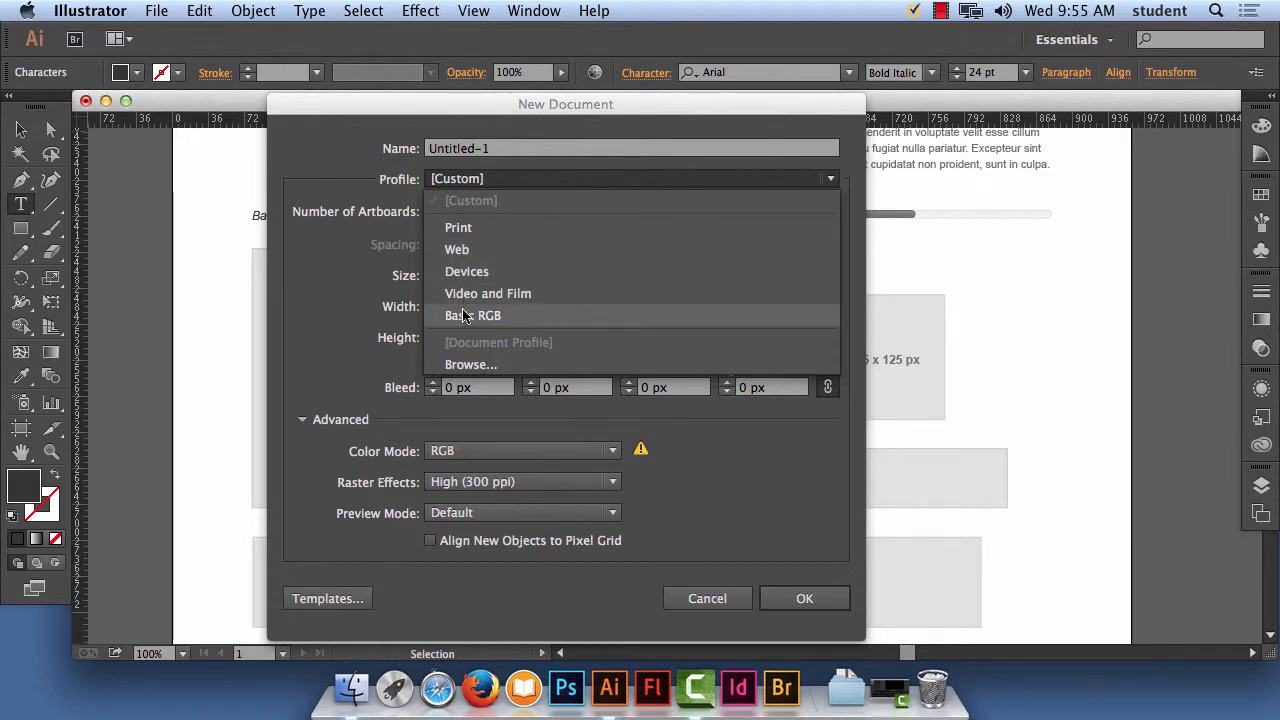
{"action": "left_click", "coordinate": [463, 256]}
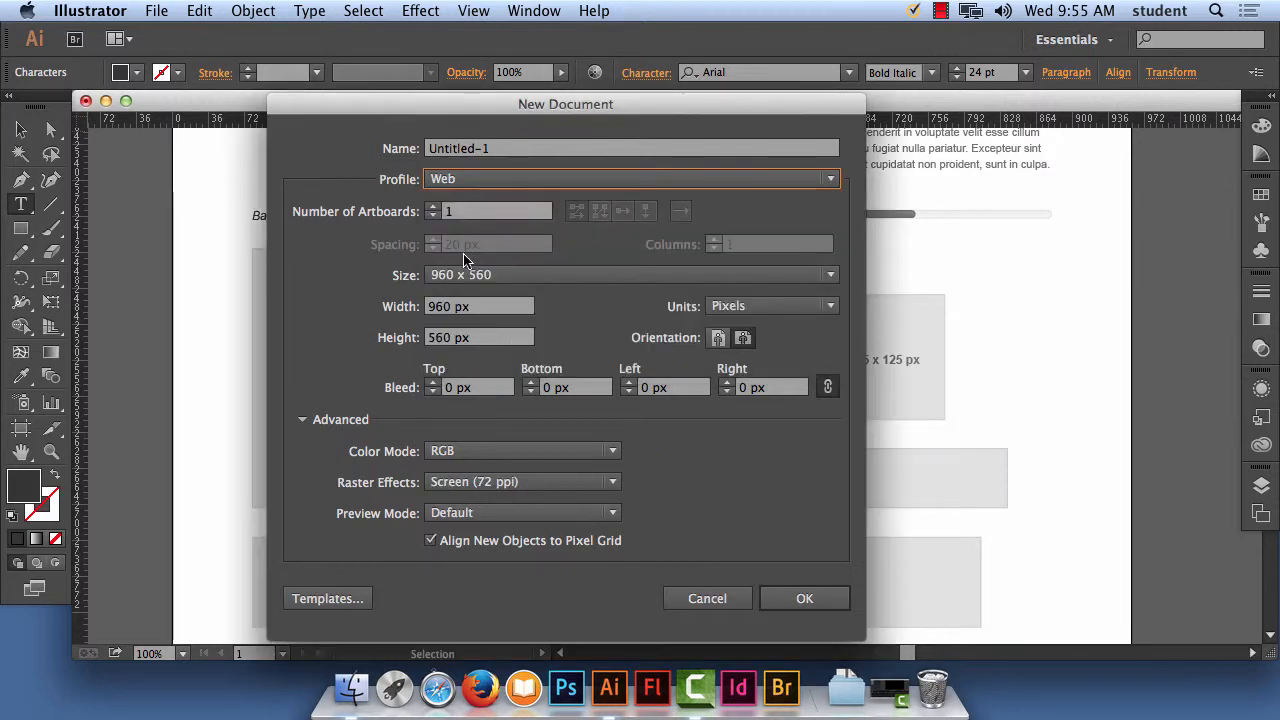
{"action": "left_click", "coordinate": [465, 274]}
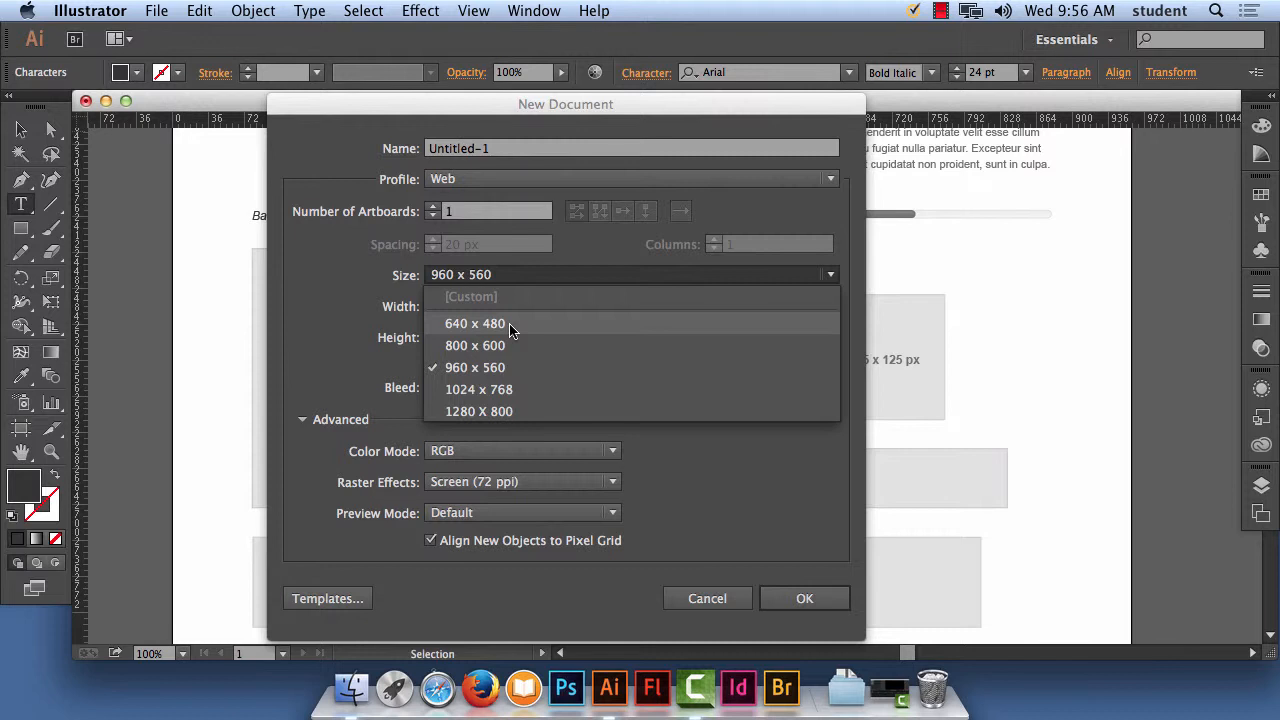
Switch the new document's profile to Devices and choose the iPad Mini size preset
{"action": "left_click", "coordinate": [487, 181]}
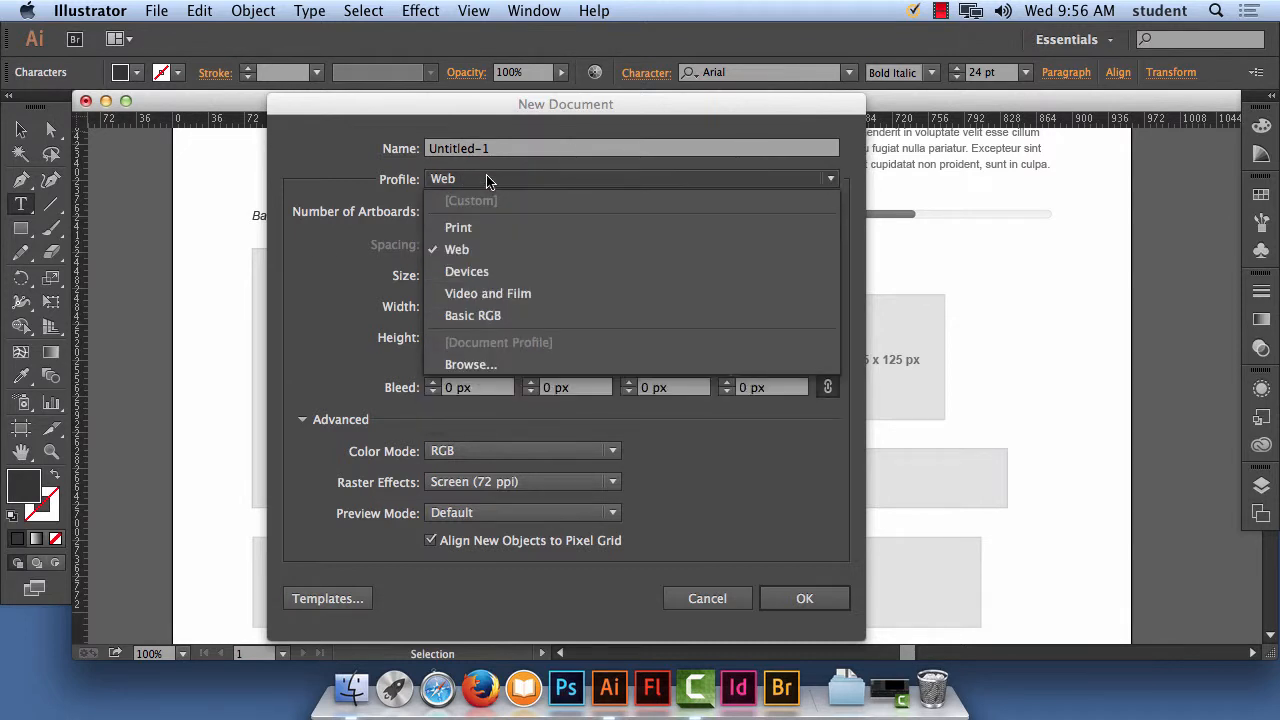
{"action": "left_click", "coordinate": [481, 283]}
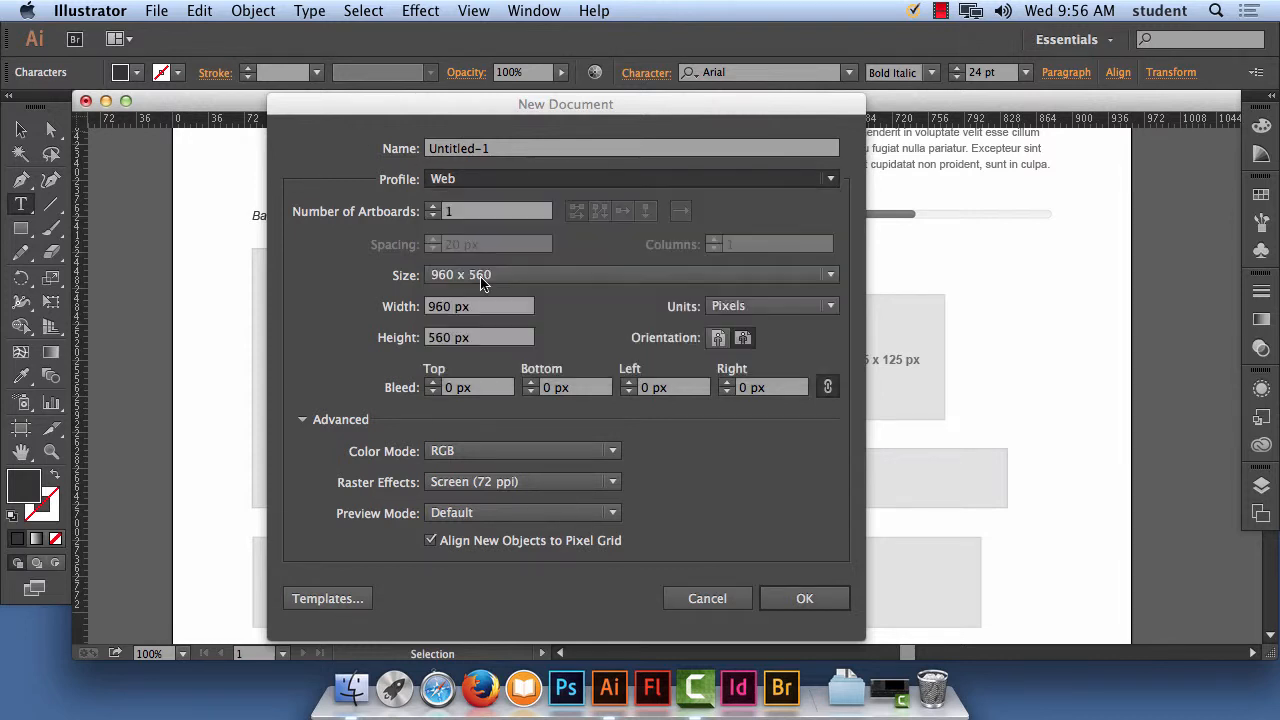
{"action": "left_click", "coordinate": [503, 281]}
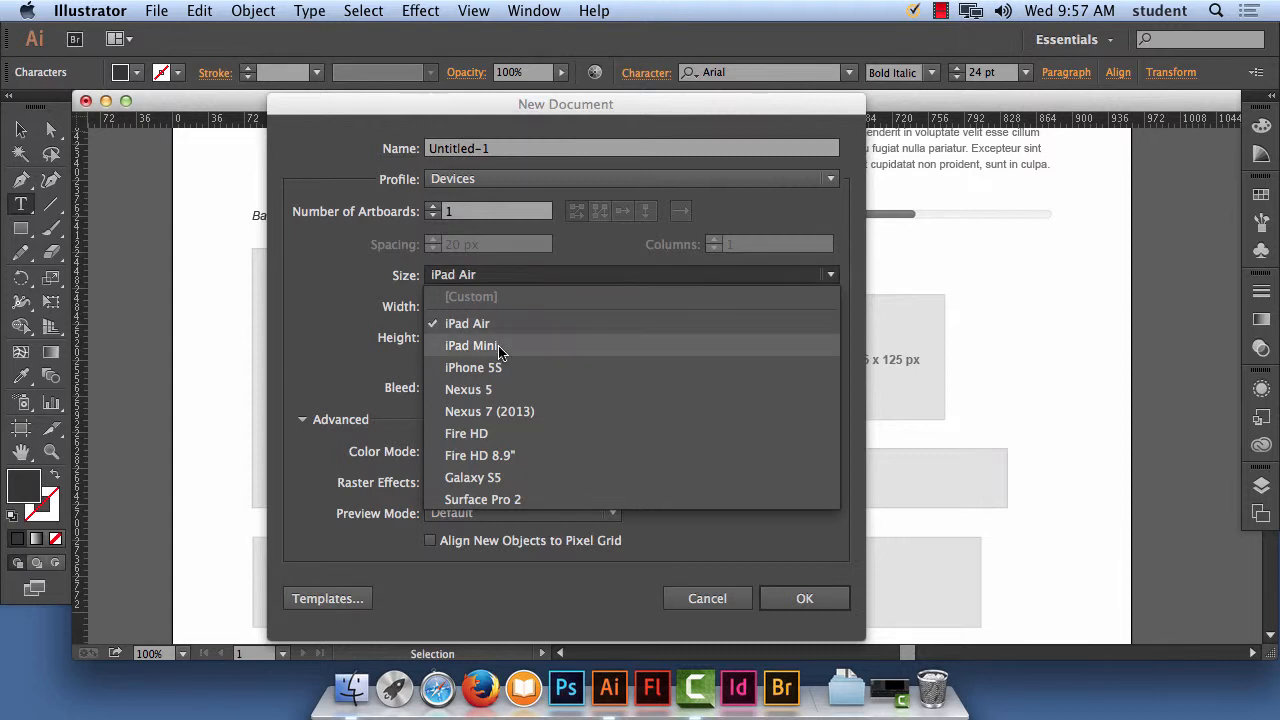
{"action": "left_click", "coordinate": [505, 345]}
{"action": "left_click", "coordinate": [510, 274]}
{"action": "left_click", "coordinate": [520, 345]}
Try the iPhone 5S, Nexus 5, Nexus 7 (2013), Fire HD and Fire HD 8.9" size presets for the new document
{"action": "left_click", "coordinate": [525, 274]}
{"action": "left_click", "coordinate": [531, 367]}
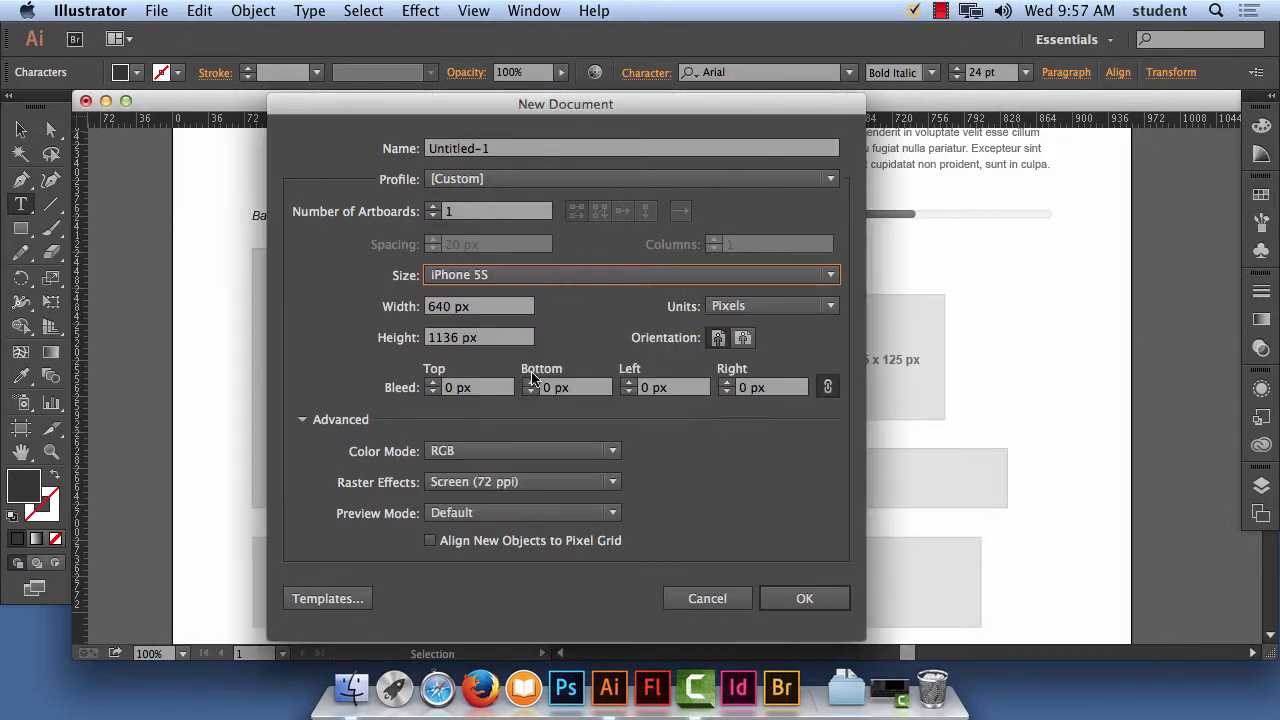
{"action": "left_click", "coordinate": [528, 274]}
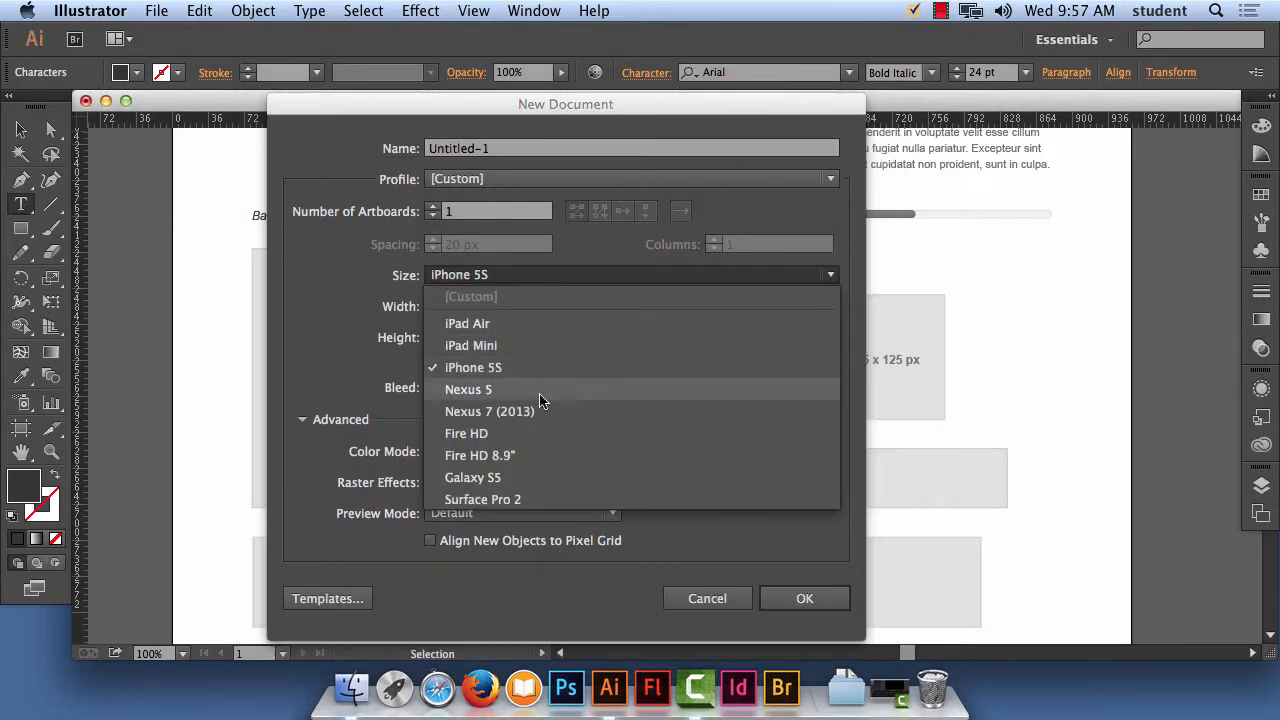
{"action": "left_click", "coordinate": [537, 389]}
{"action": "left_click", "coordinate": [545, 275]}
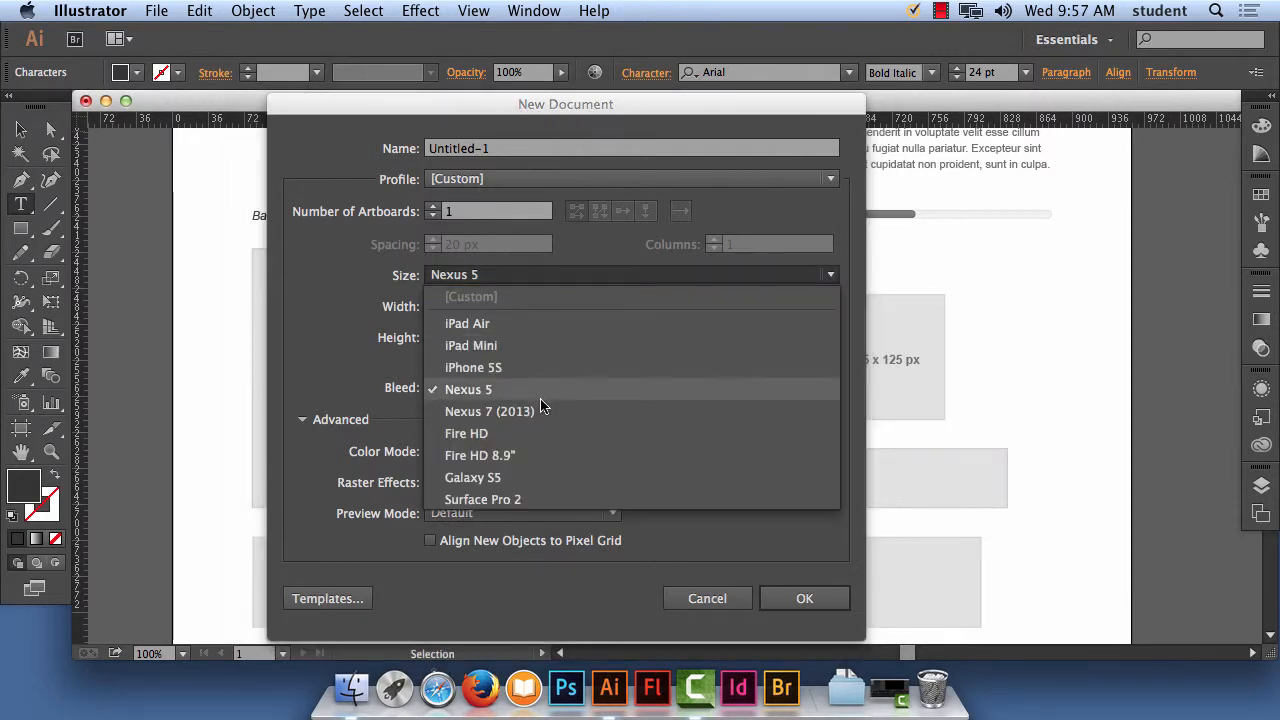
{"action": "left_click", "coordinate": [540, 402]}
{"action": "left_click", "coordinate": [535, 275]}
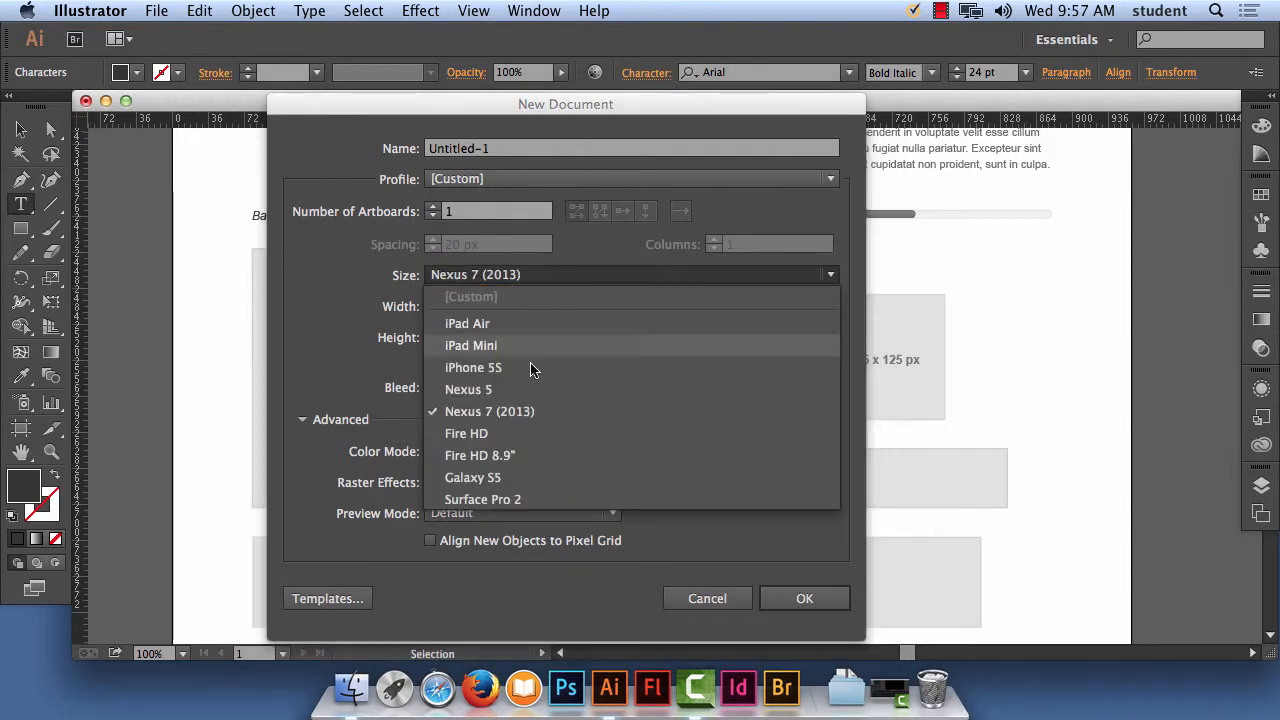
{"action": "left_click", "coordinate": [531, 434]}
{"action": "left_click", "coordinate": [537, 283]}
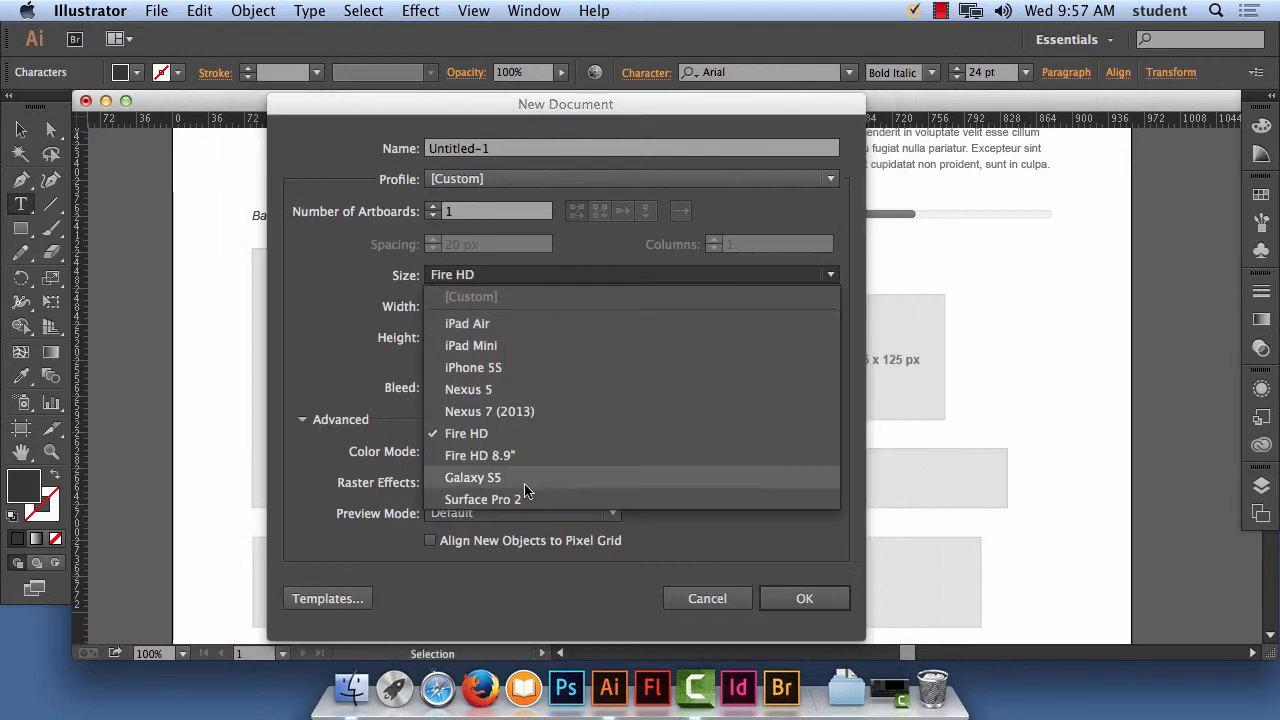
{"action": "left_click", "coordinate": [531, 453]}
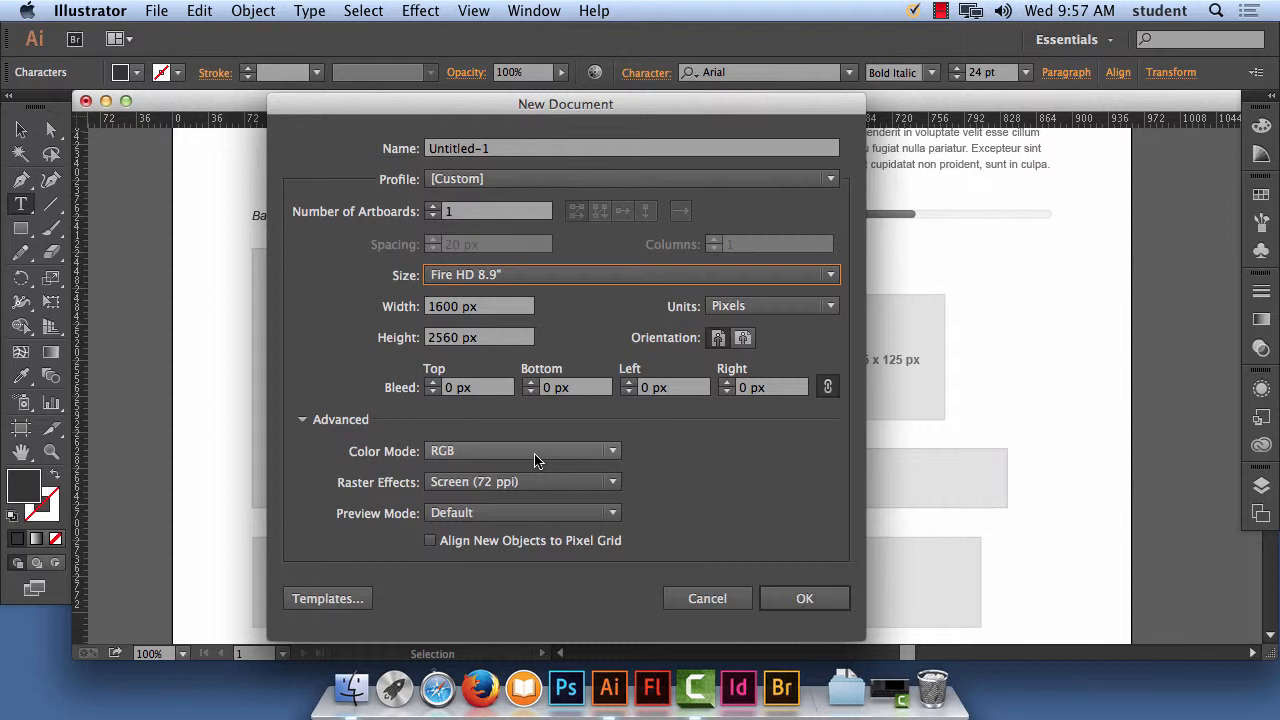
Switch the profile to Web, choose the 1280 x 800 size and create the document
{"action": "left_click", "coordinate": [486, 178]}
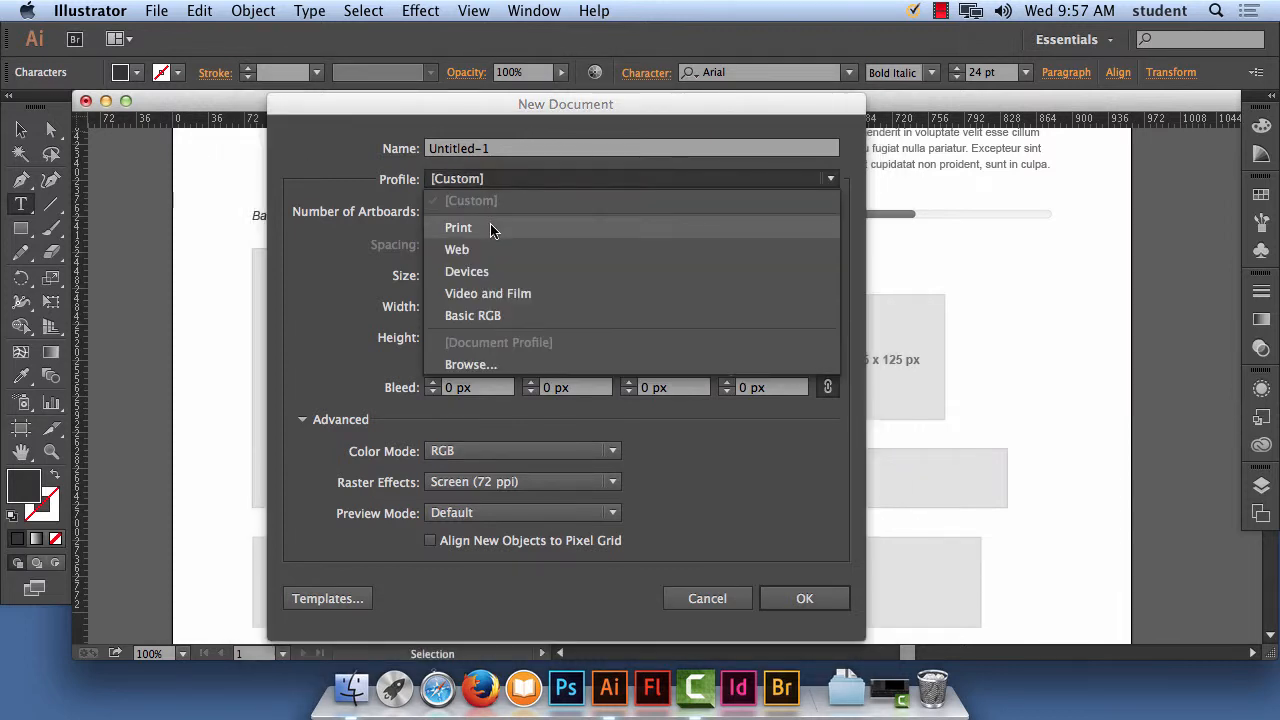
{"action": "left_click", "coordinate": [500, 249]}
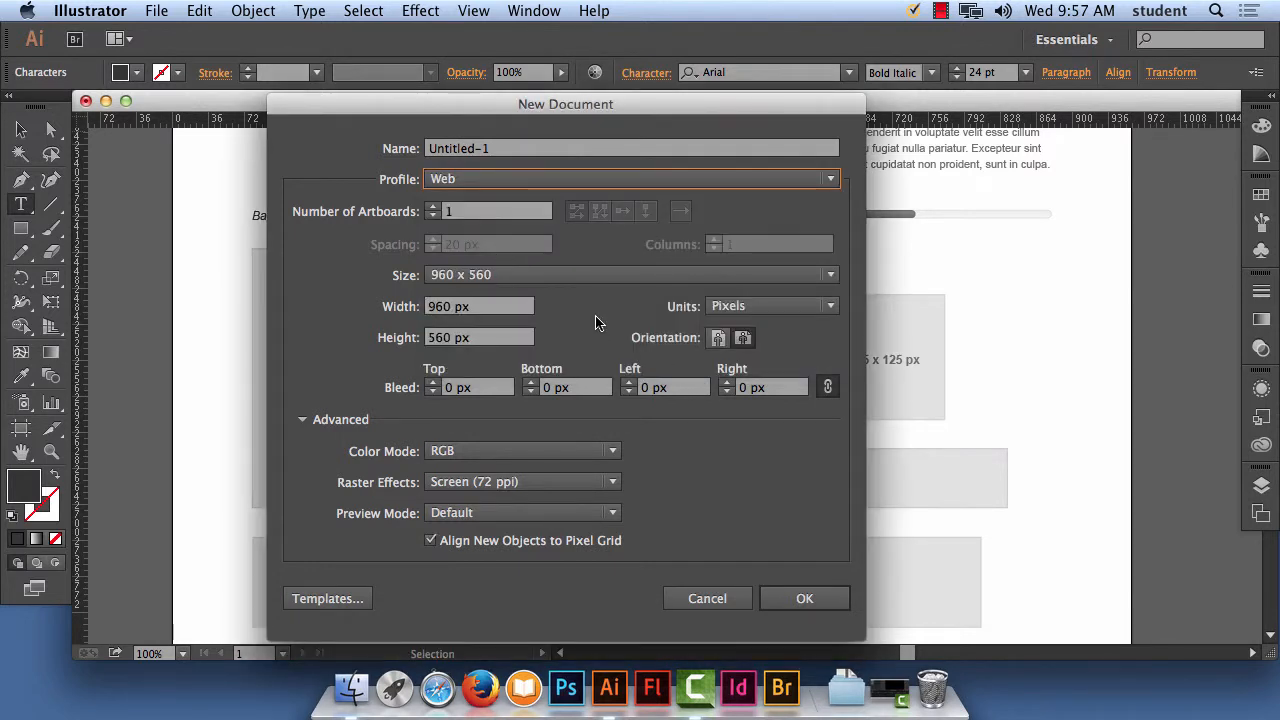
{"action": "left_click", "coordinate": [583, 275]}
{"action": "left_click", "coordinate": [537, 409]}
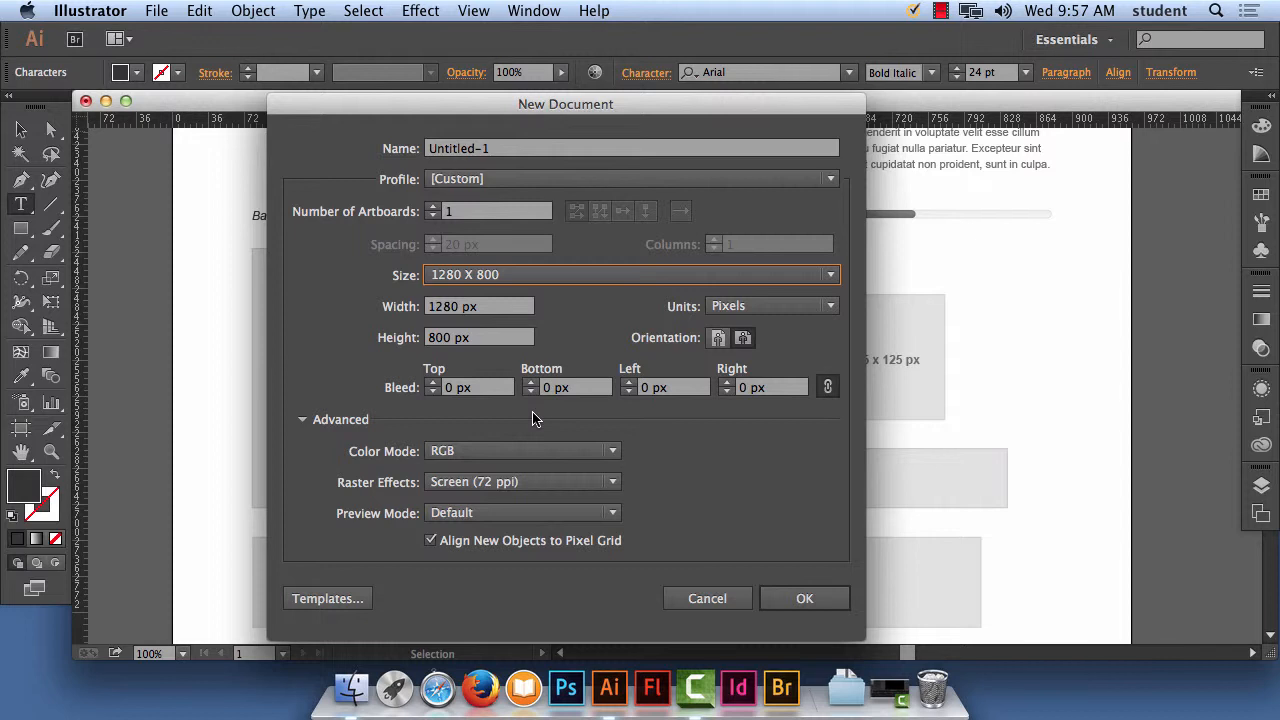
{"action": "left_click", "coordinate": [806, 600]}
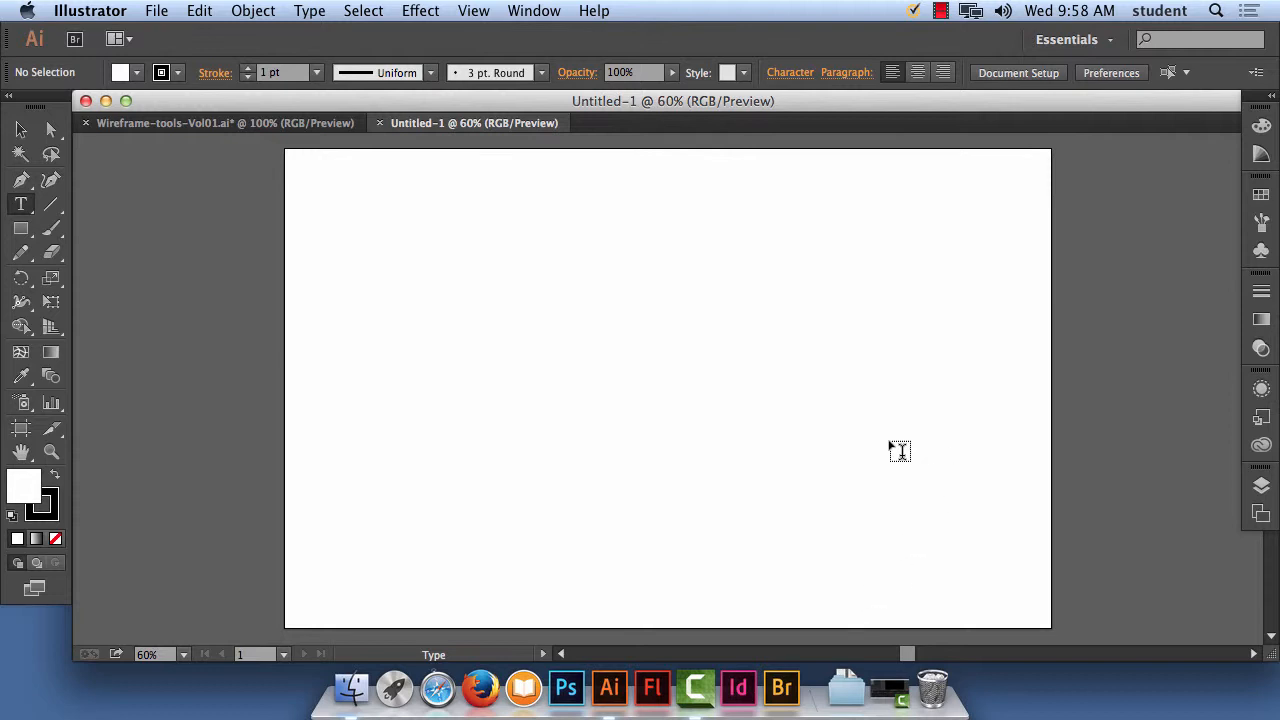
Switch to Firefox, go to google.com and open its image search
{"action": "left_click", "coordinate": [480, 688]}
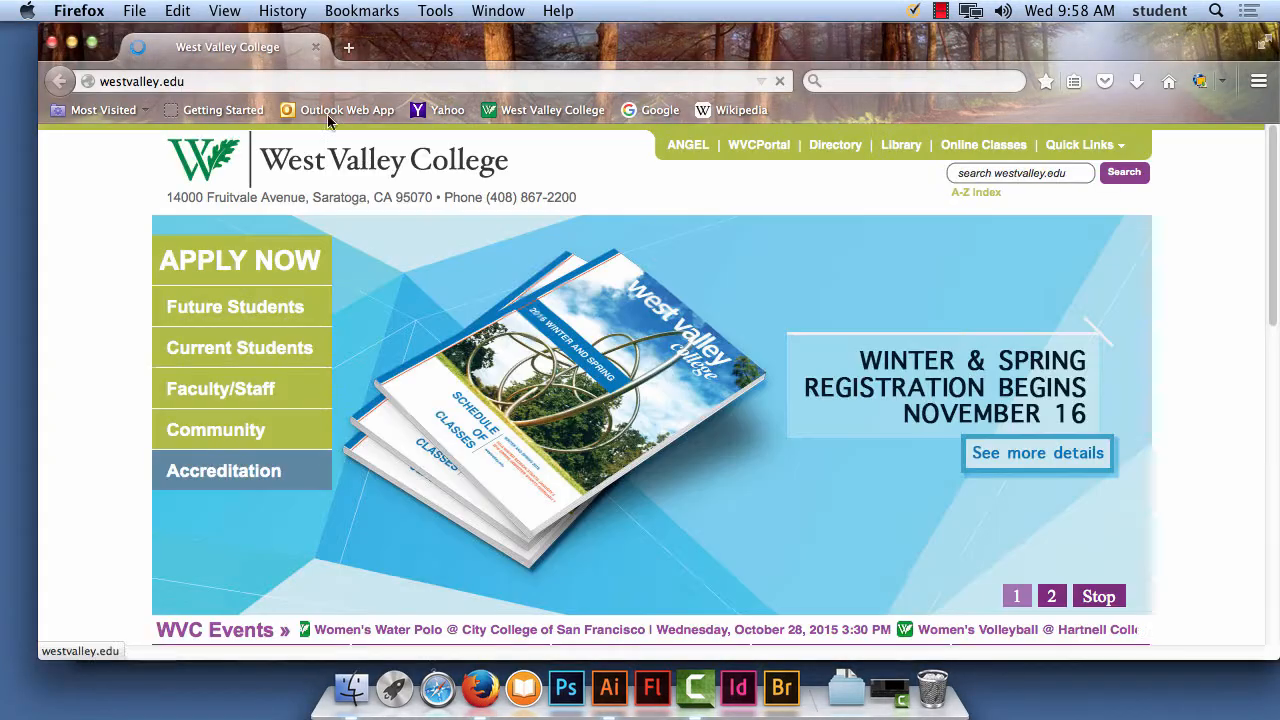
{"action": "left_click", "coordinate": [292, 84]}
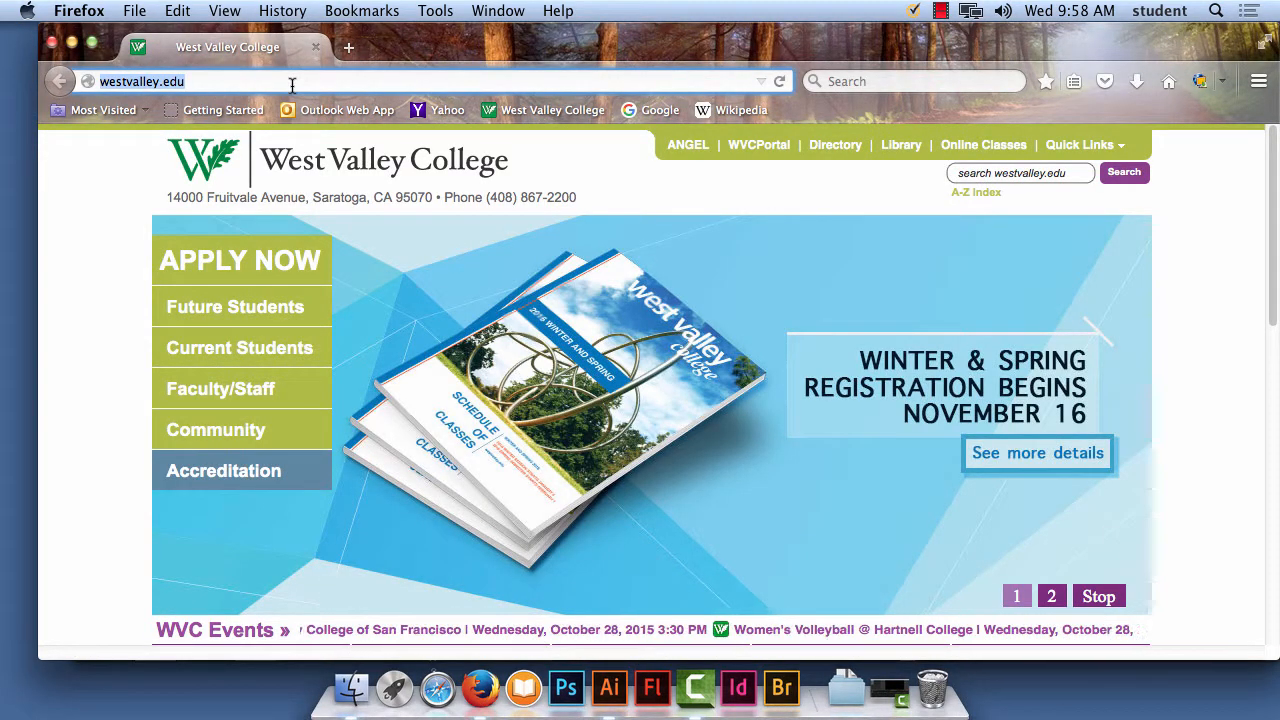
{"action": "type", "text": "google.com"}
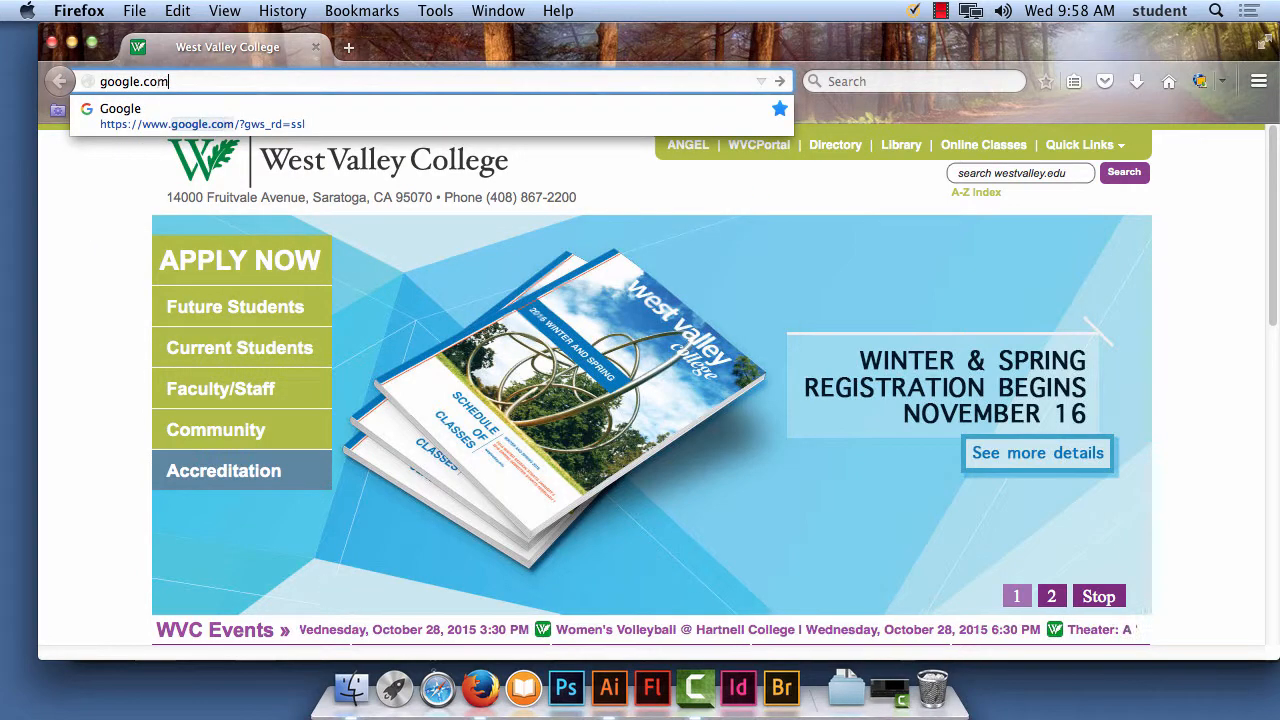
{"action": "key", "text": "Return"}
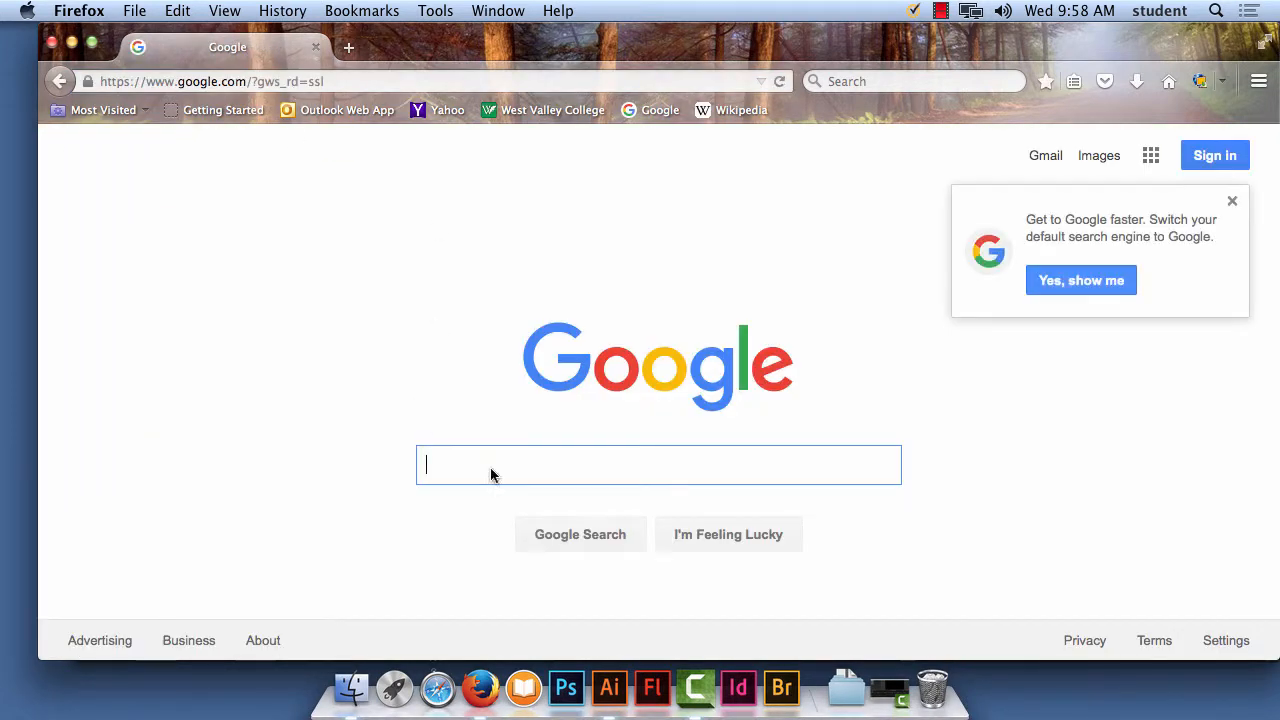
{"action": "left_click", "coordinate": [1100, 156]}
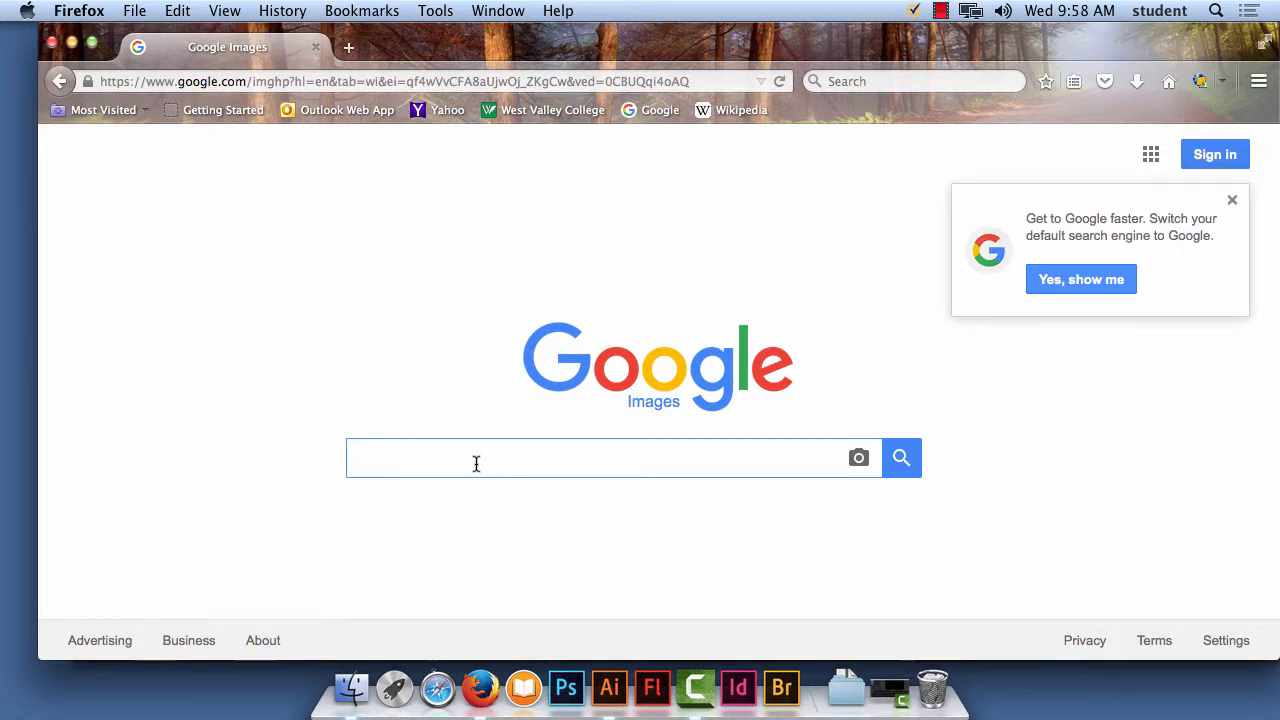
Search Google Images for "web page wireframe drawing"
{"action": "type", "text": "web page"}
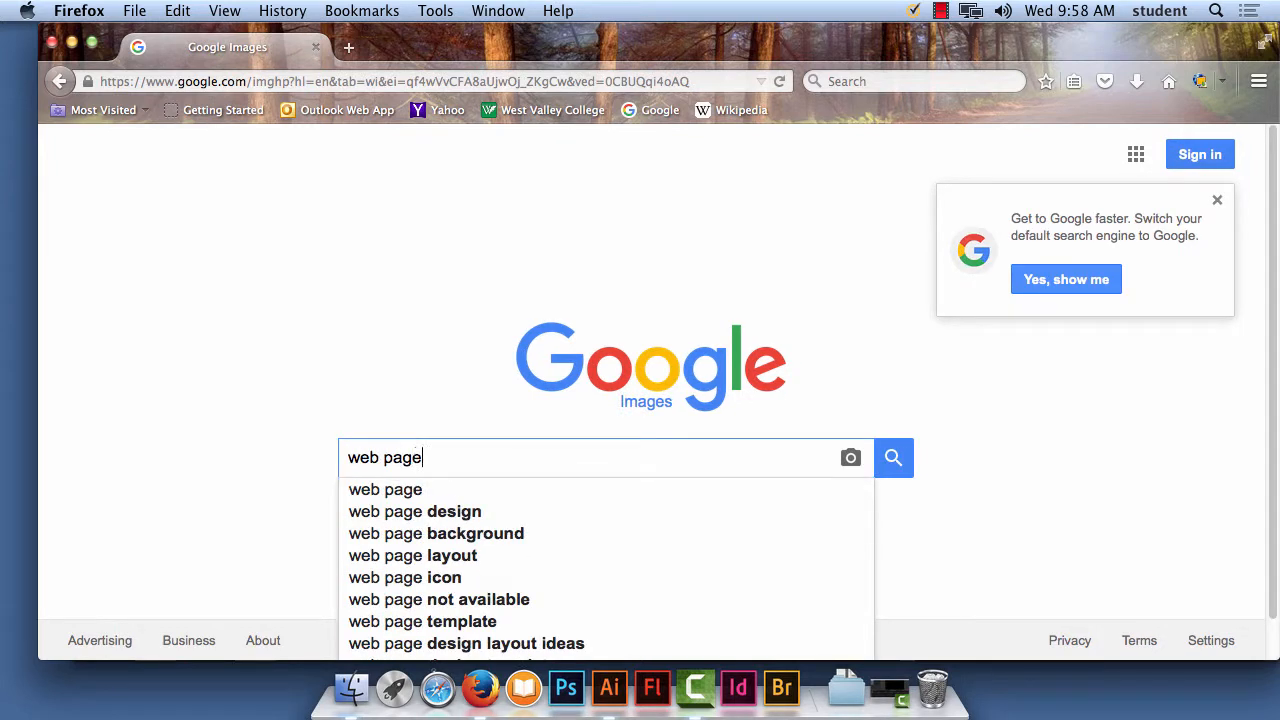
{"action": "type", "text": " wireframe "}
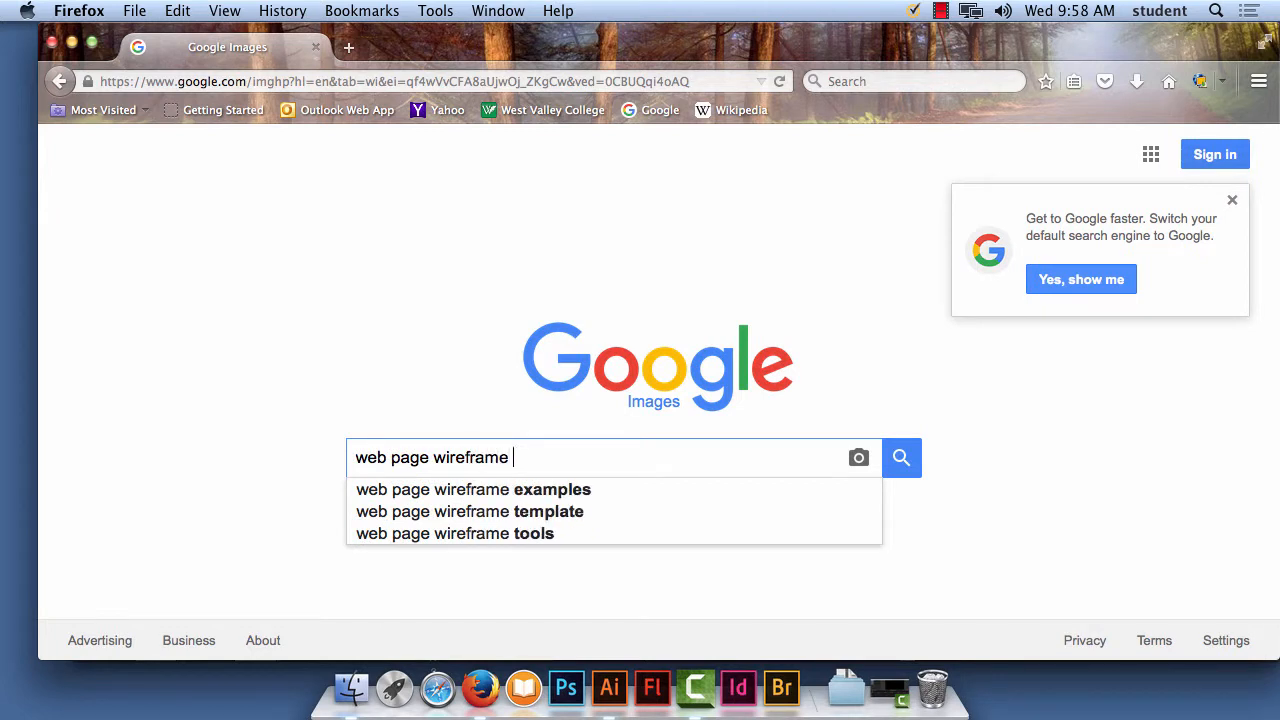
{"action": "type", "text": "drawing"}
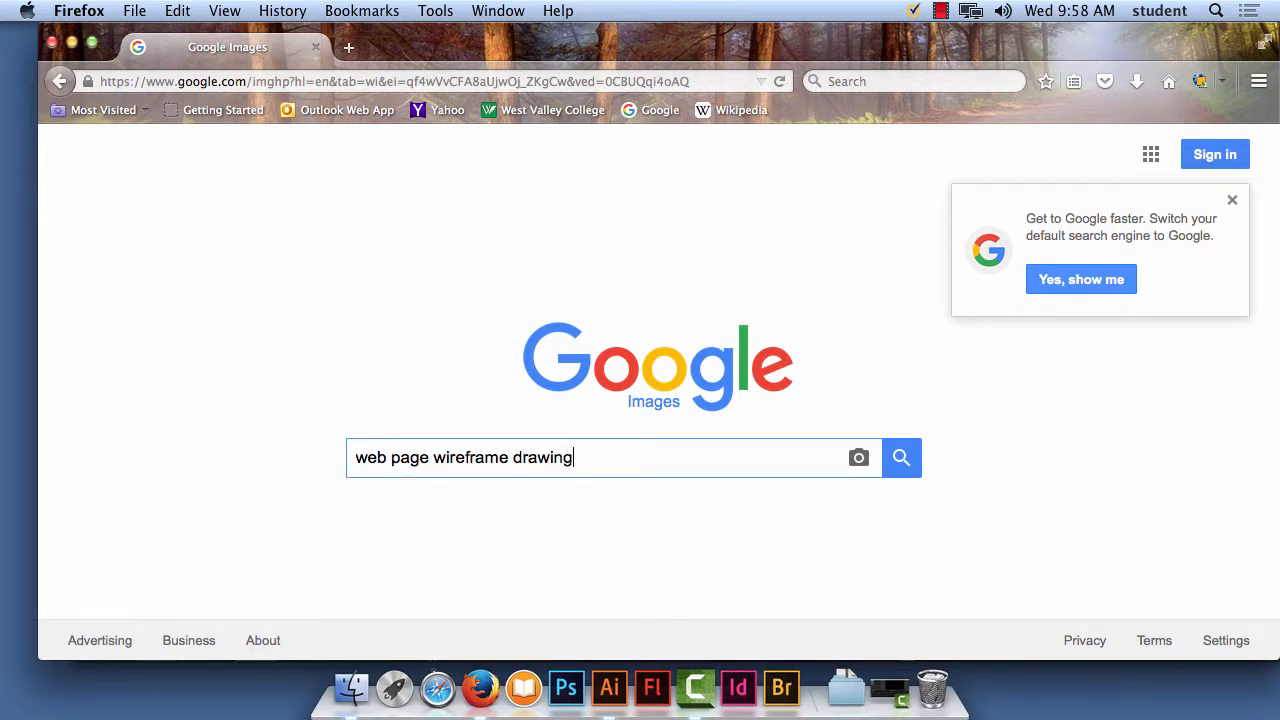
{"action": "left_click", "coordinate": [903, 477]}
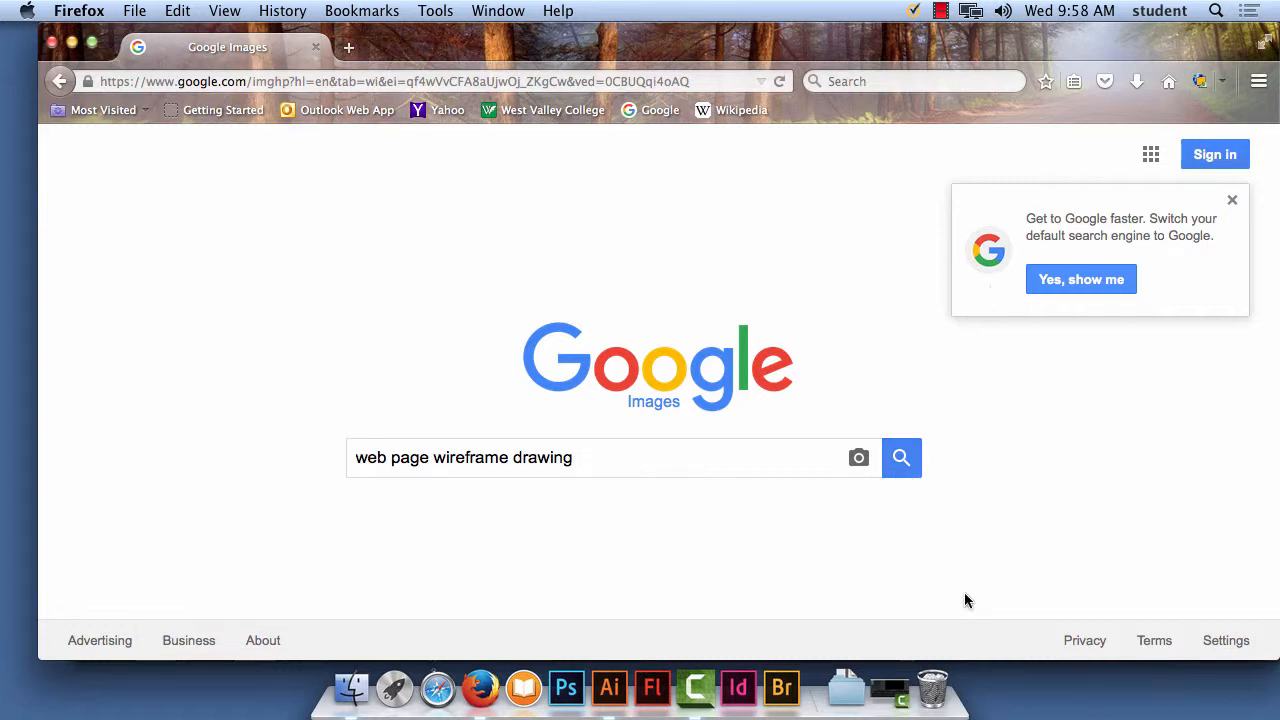
{"action": "left_click", "coordinate": [903, 459]}
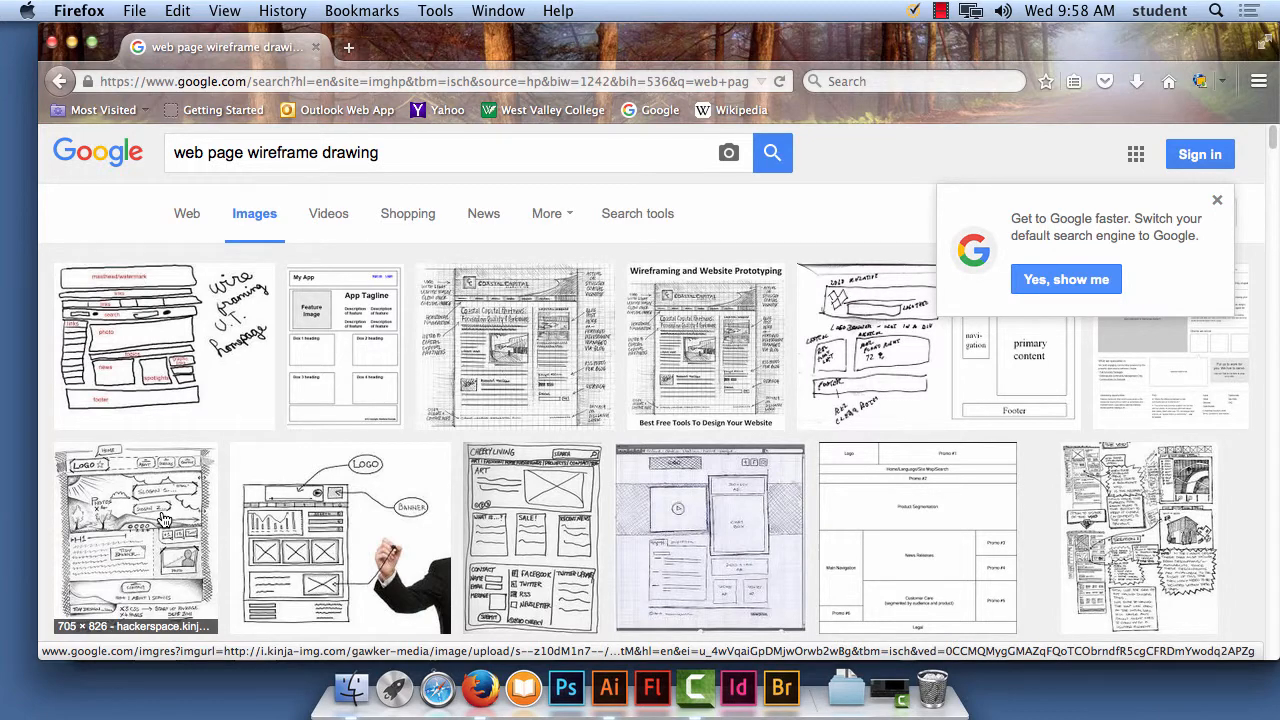
Preview the speckyboy.com wireframe sketch from the image results and save it to the Desktop as wireframe-sketch-01.jpg
{"action": "scroll", "coordinate": [806, 540], "scroll_direction": "down", "scroll_amount": 5}
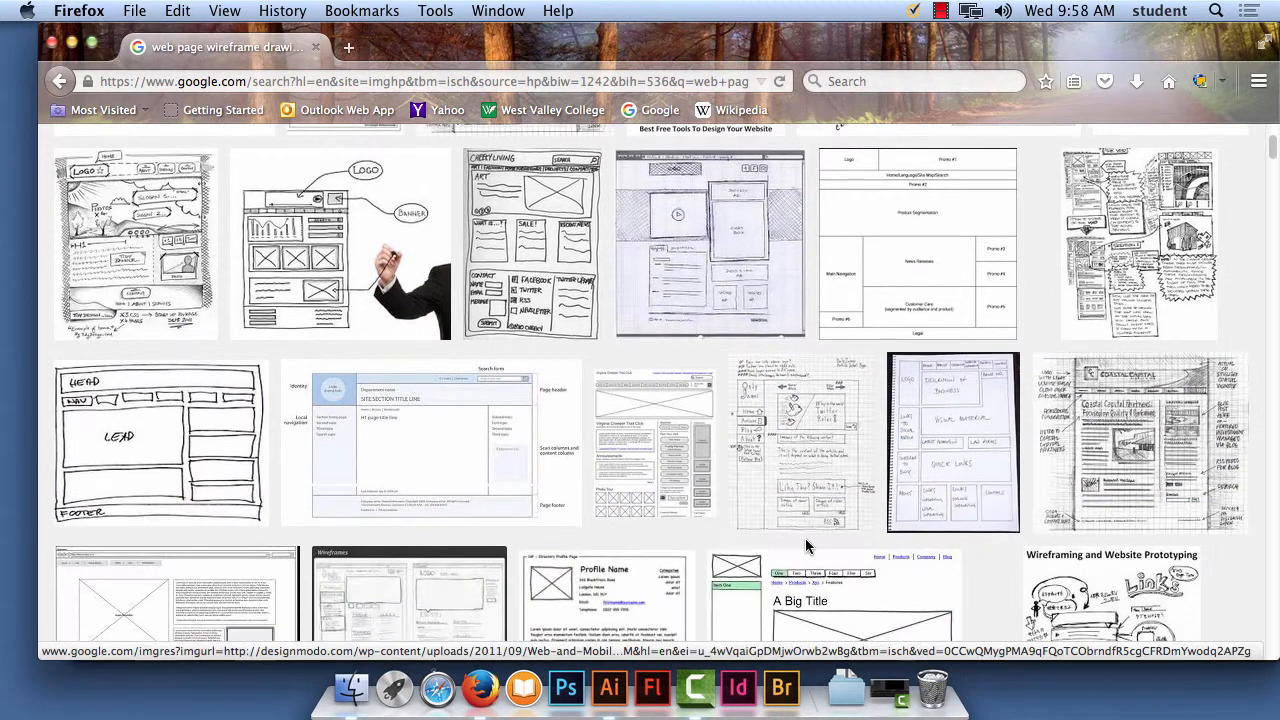
{"action": "scroll", "coordinate": [806, 545], "scroll_direction": "up", "scroll_amount": 1}
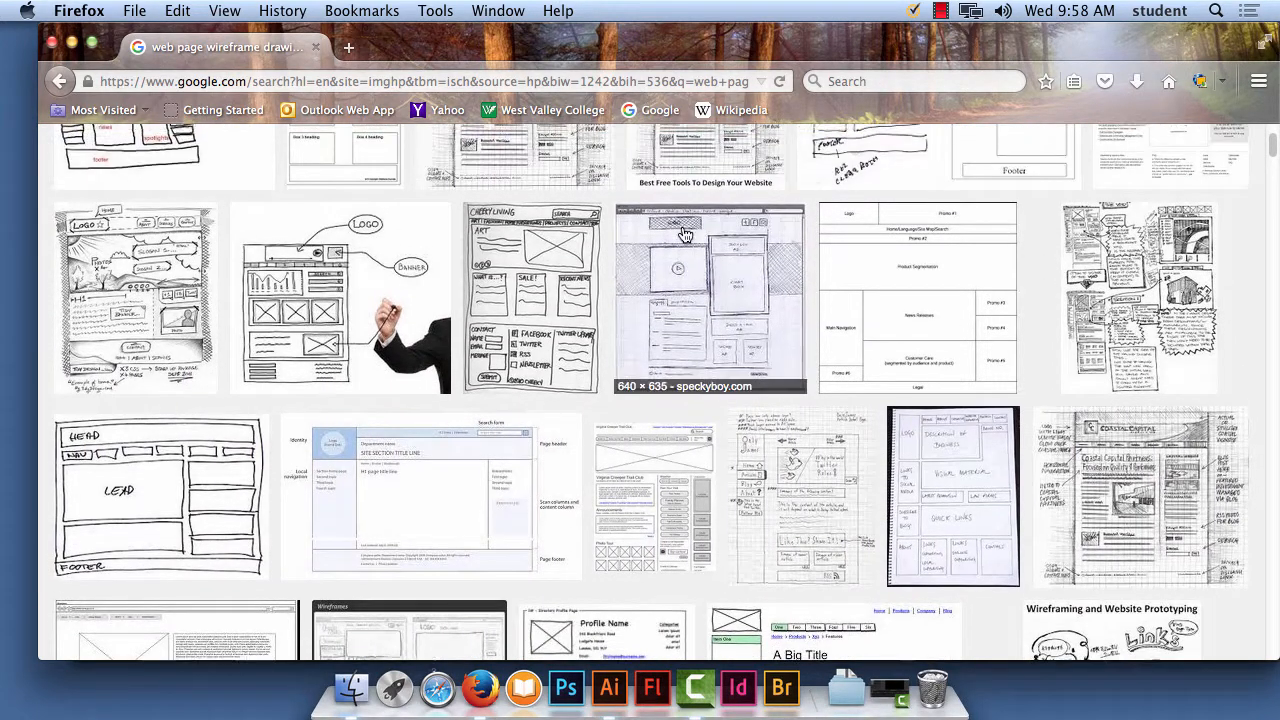
{"action": "left_click", "coordinate": [699, 280]}
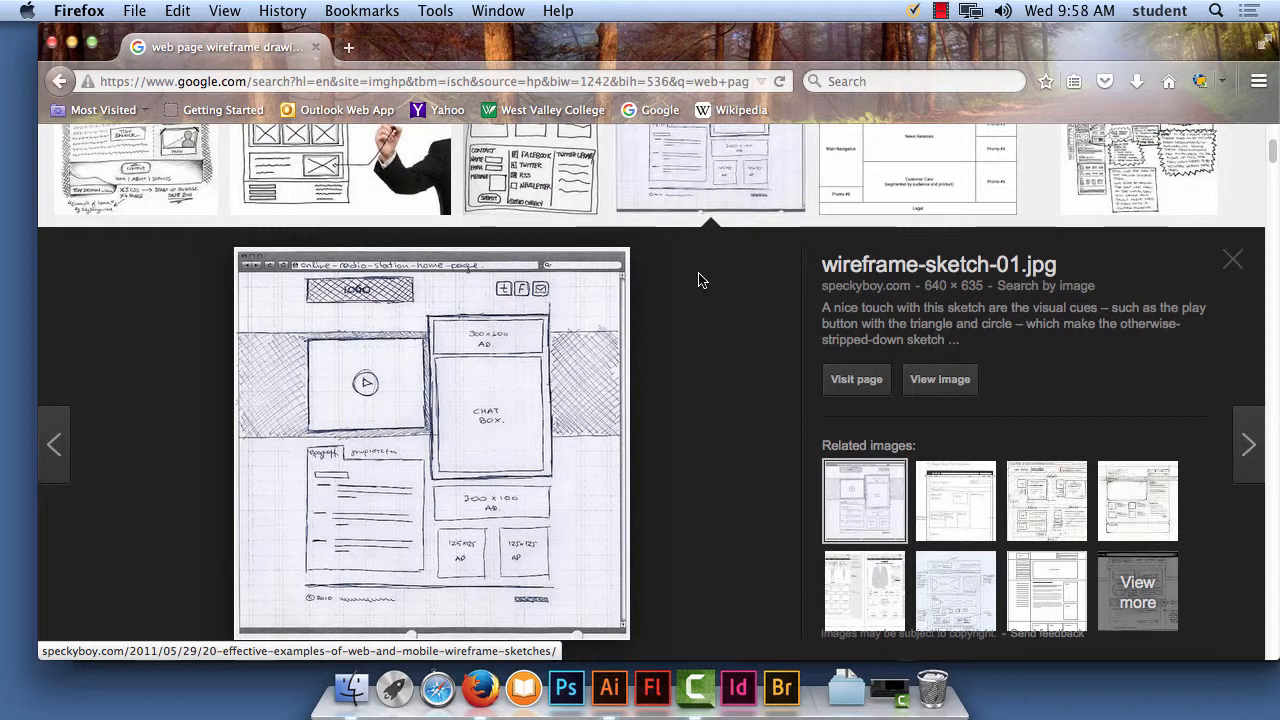
{"action": "right_click", "coordinate": [514, 362]}
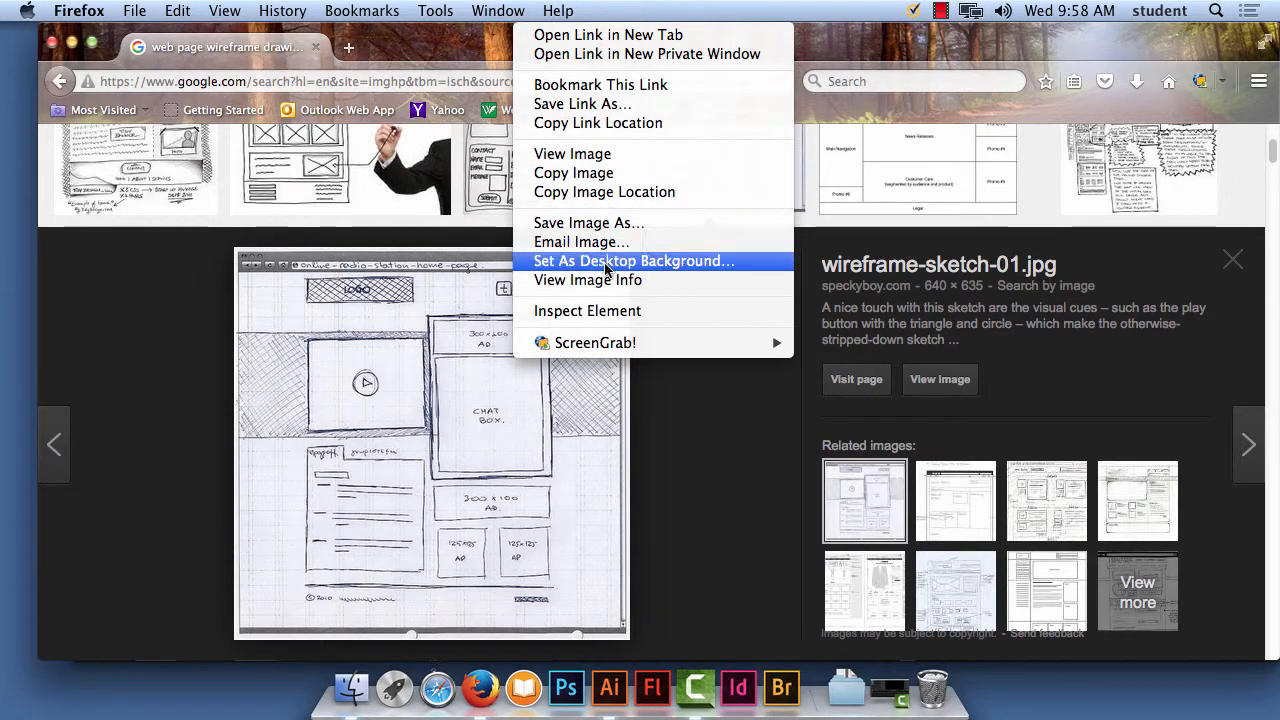
{"action": "left_click", "coordinate": [618, 225]}
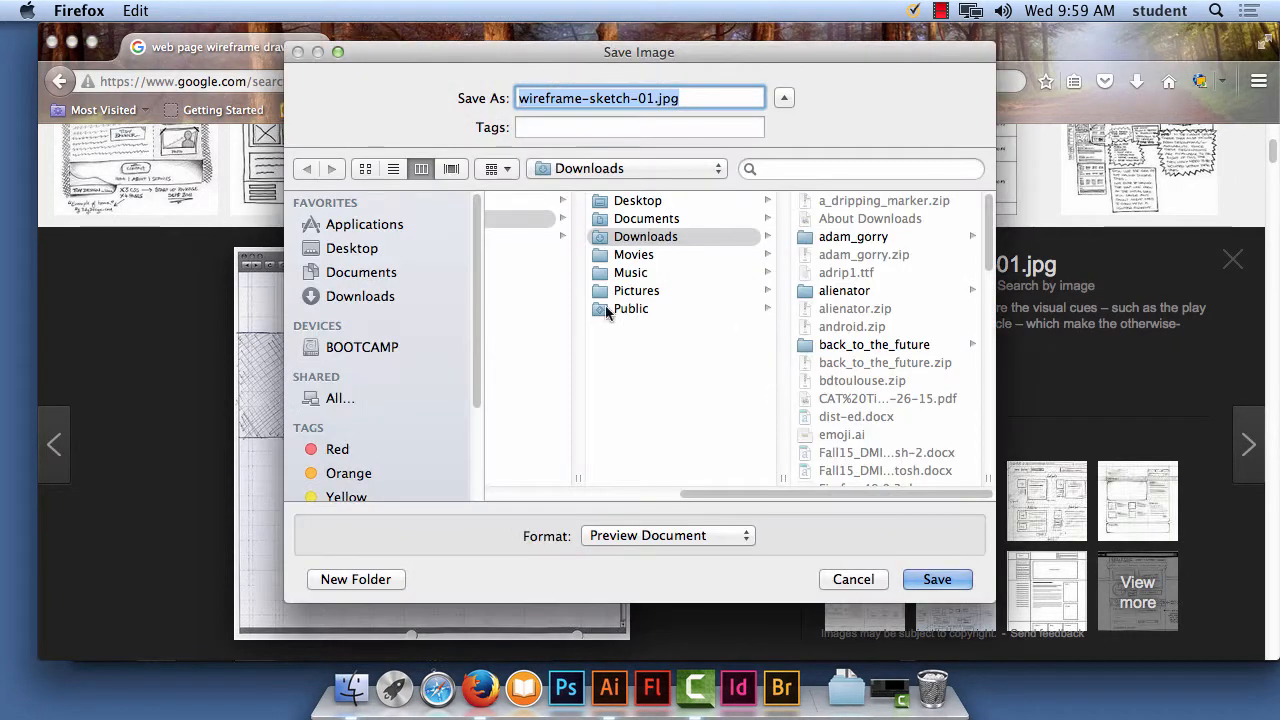
{"action": "left_click", "coordinate": [363, 249]}
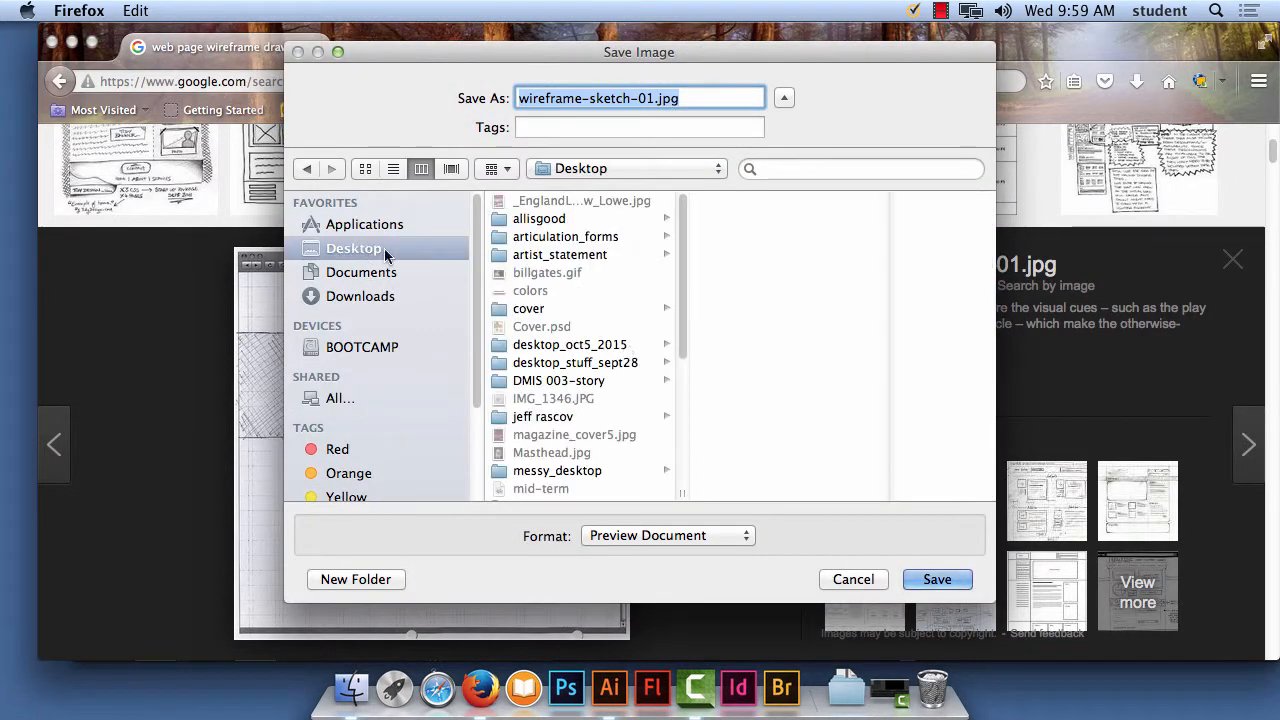
{"action": "left_click", "coordinate": [937, 580]}
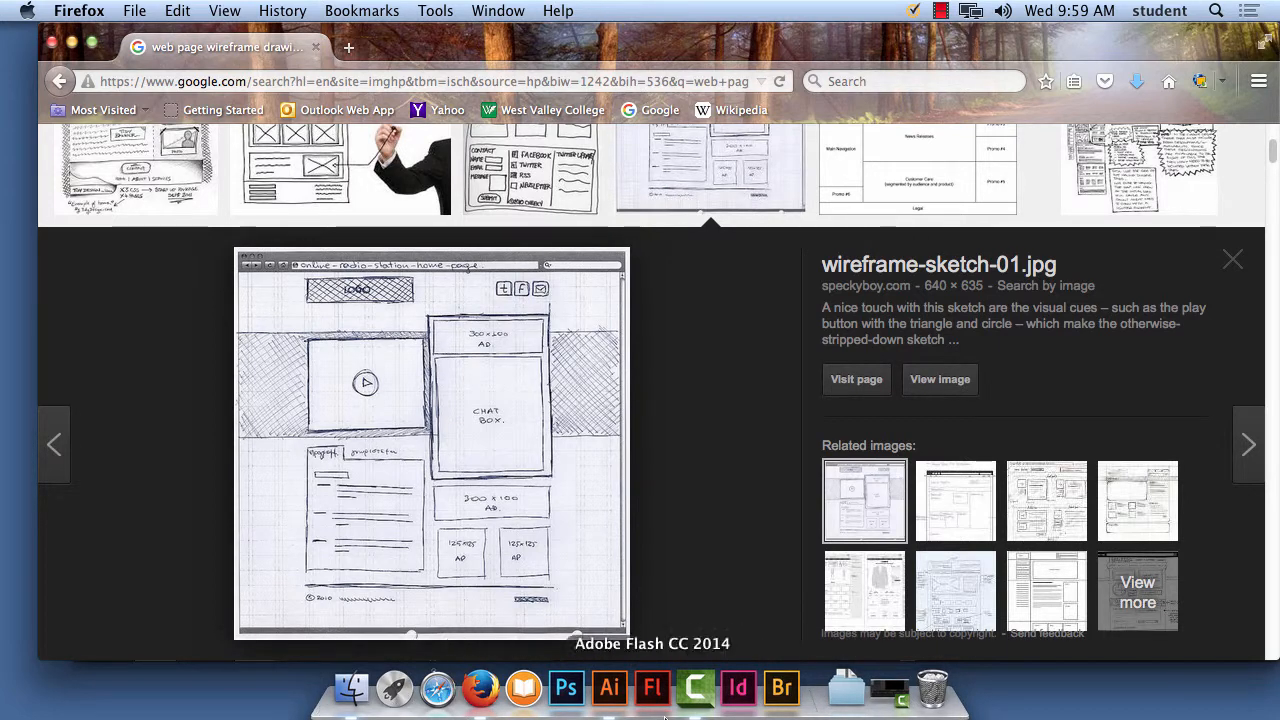
Switch to Illustrator and place wireframe-sketch-01.jpg from the Desktop at the artboard's top edge, scaled to about two thirds of the artboard's width
{"action": "left_click", "coordinate": [620, 704]}
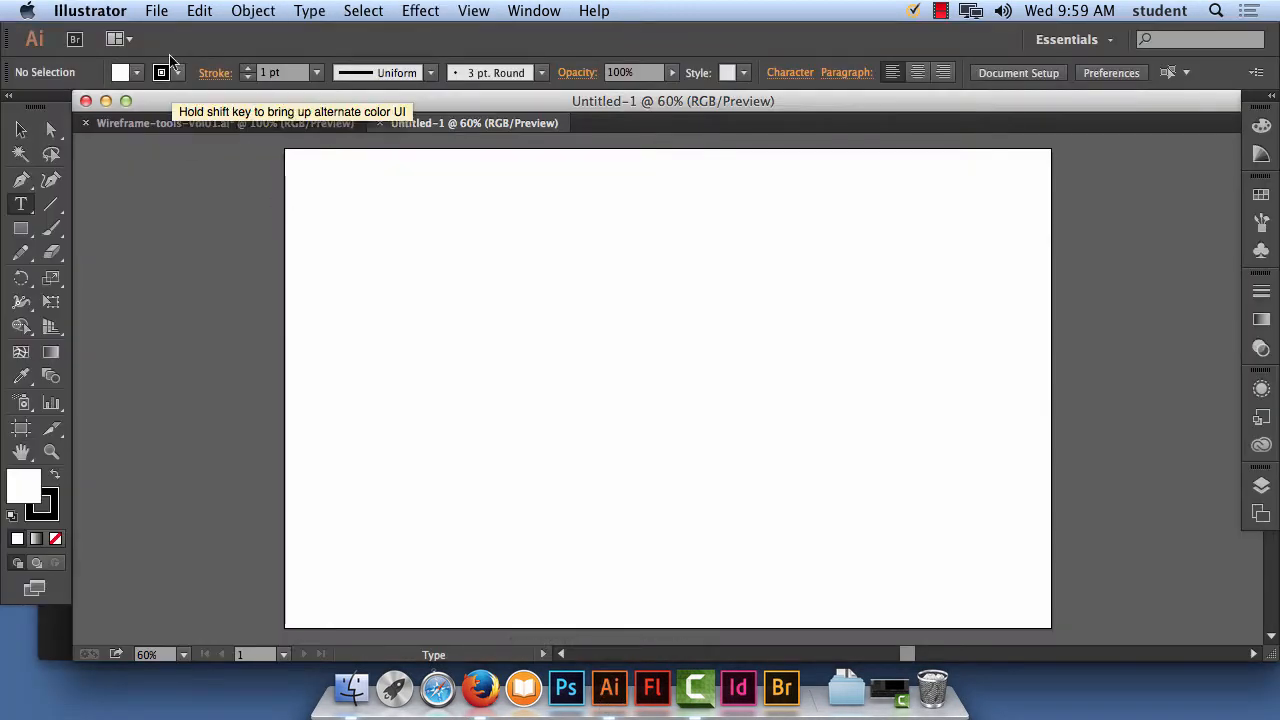
{"action": "left_click", "coordinate": [157, 10]}
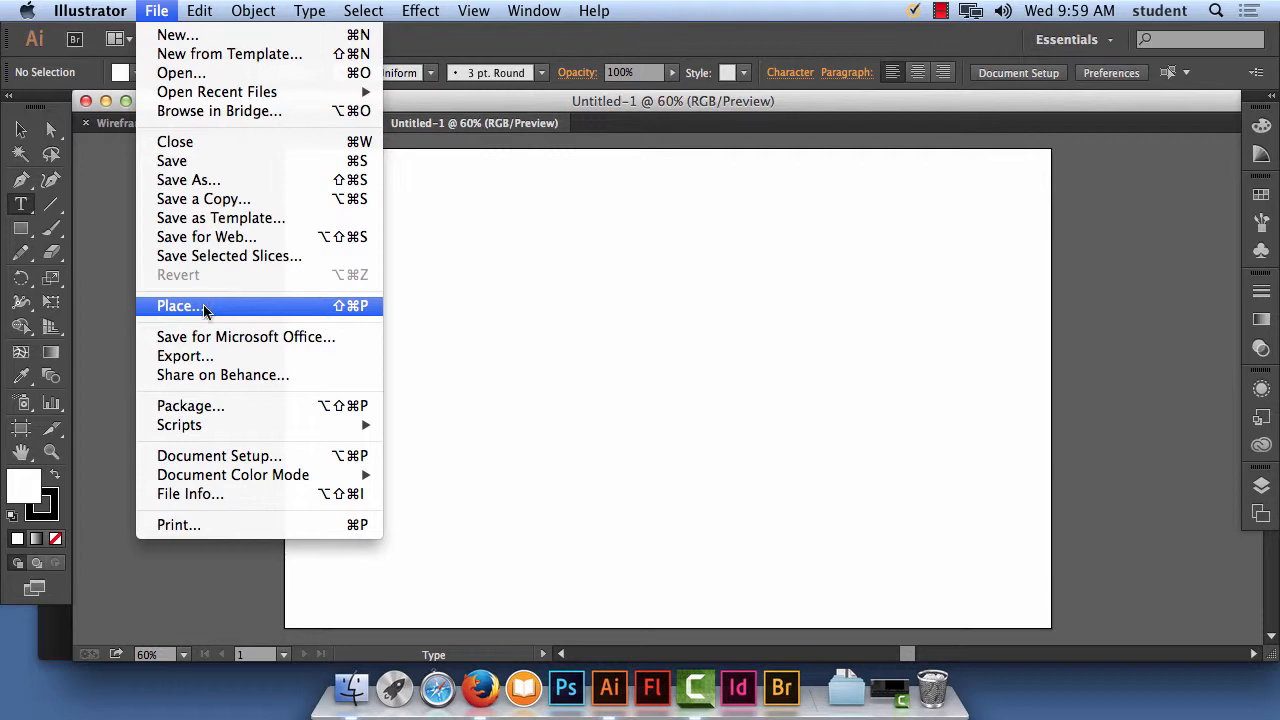
{"action": "left_click", "coordinate": [203, 306]}
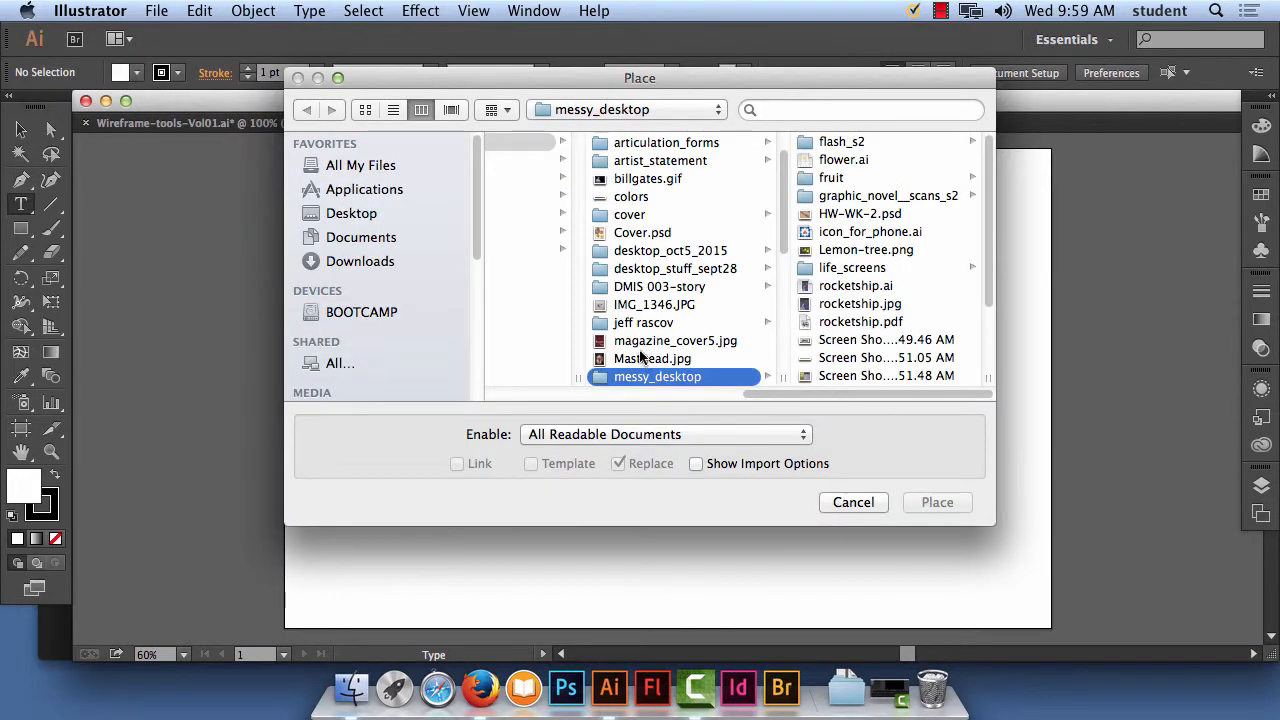
{"action": "left_click", "coordinate": [365, 214]}
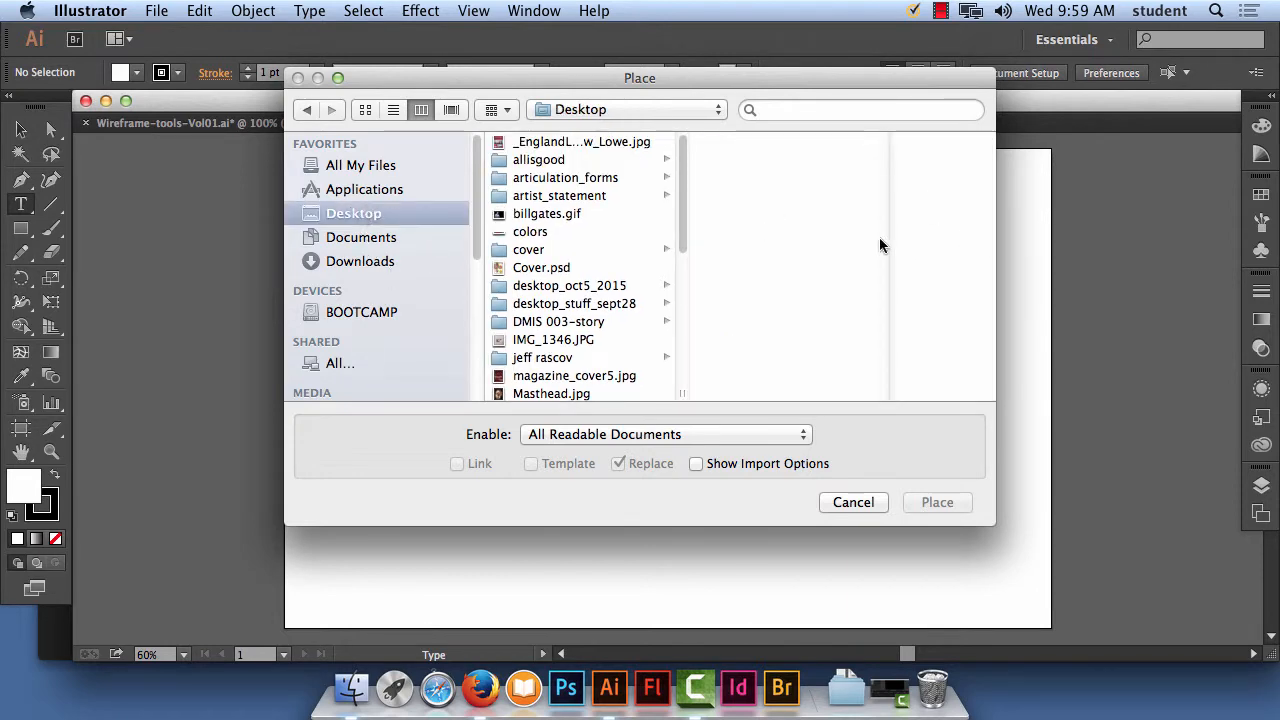
{"action": "left_click_drag", "start_coordinate": [680, 190], "coordinate": [697, 366]}
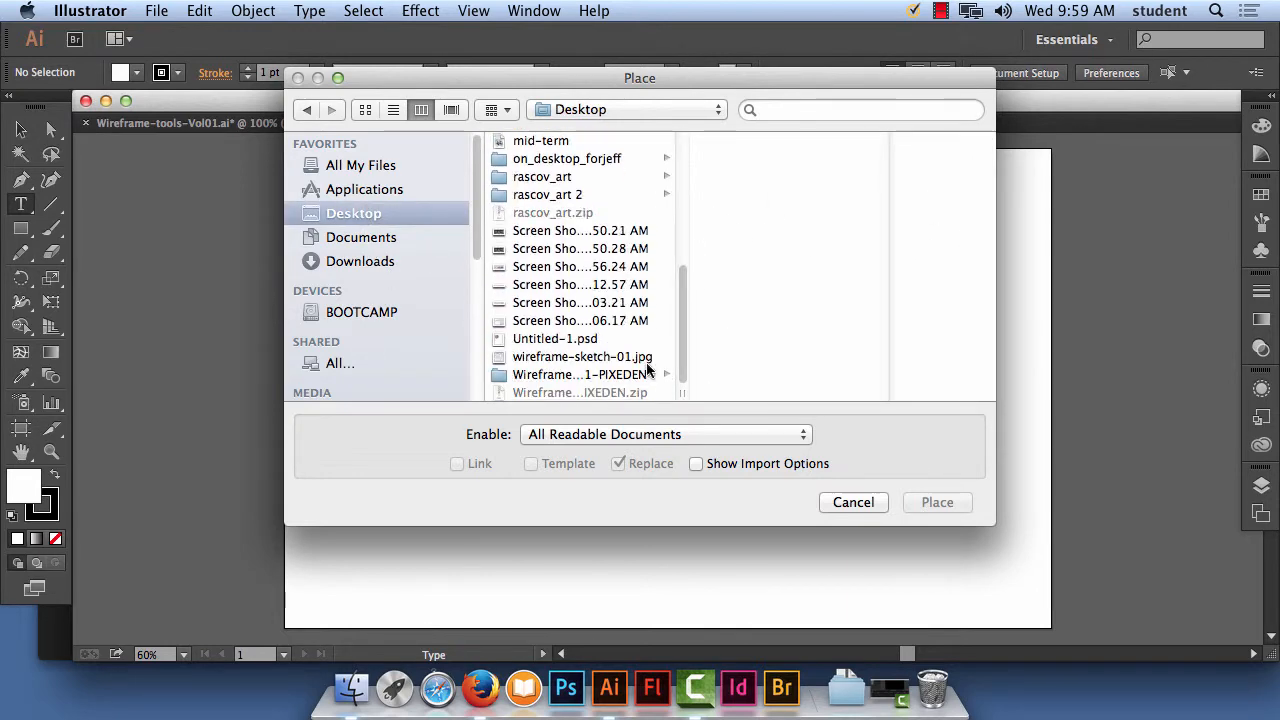
{"action": "left_click", "coordinate": [580, 358]}
{"action": "left_click", "coordinate": [938, 503]}
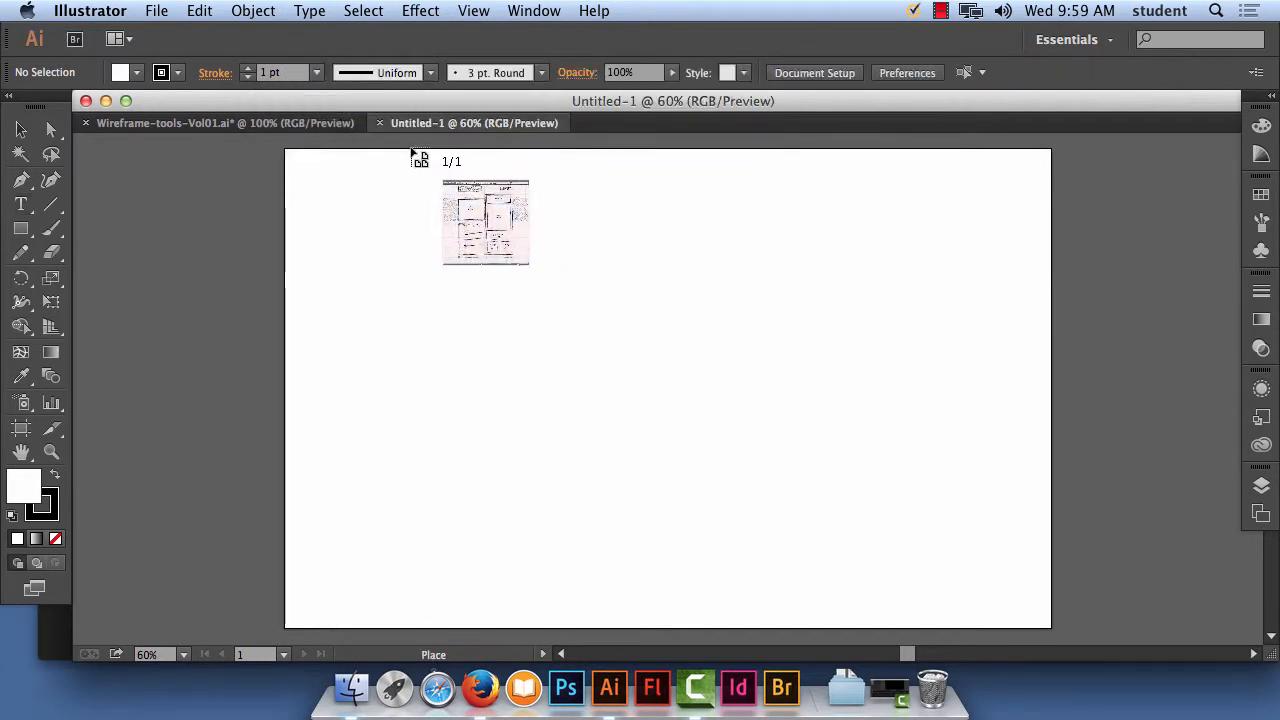
{"action": "mouse_move", "coordinate": [412, 148]}
{"action": "left_mouse_down"}
{"action": "mouse_move", "coordinate": [890, 625]}
{"action": "mouse_move", "coordinate": [832, 484]}
{"action": "mouse_move", "coordinate": [951, 573]}
{"action": "mouse_move", "coordinate": [943, 566]}
{"action": "left_mouse_up"}
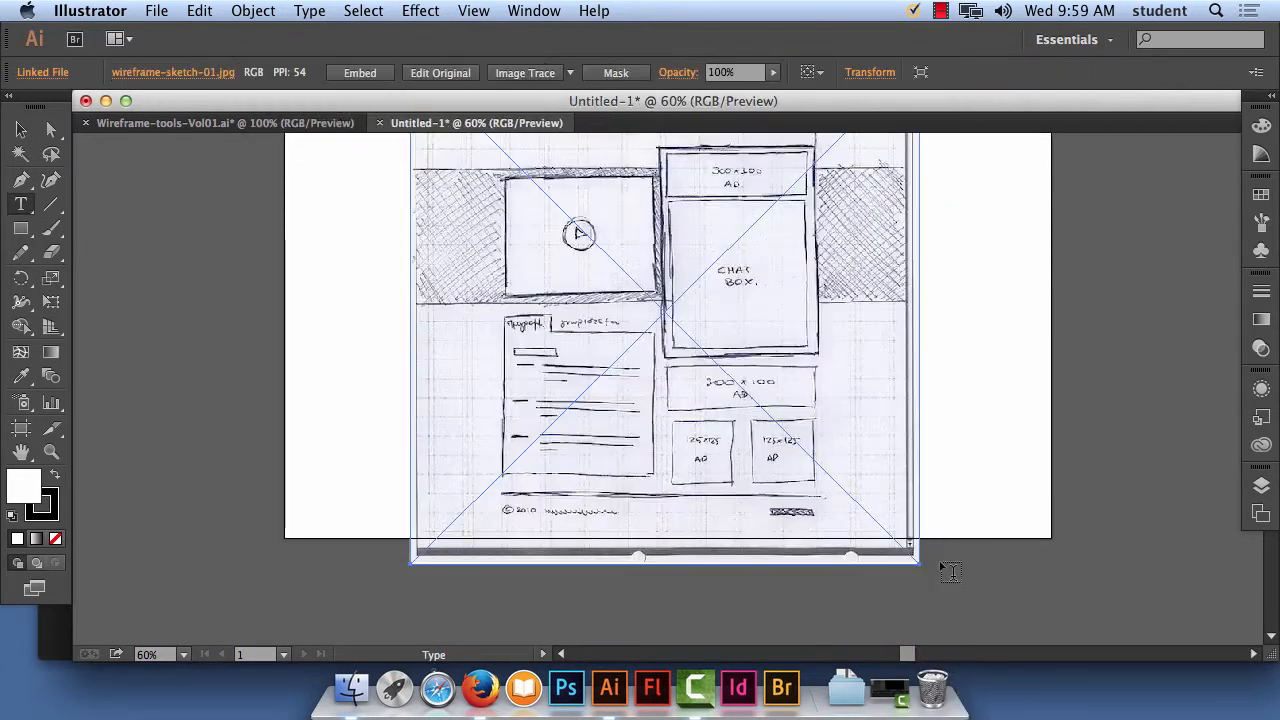
{"action": "mouse_move", "coordinate": [863, 371]}
{"action": "left_mouse_down"}
{"action": "mouse_move", "coordinate": [833, 318]}
{"action": "mouse_move", "coordinate": [850, 490]}
{"action": "left_mouse_up"}
{"action": "left_click", "coordinate": [22, 130]}
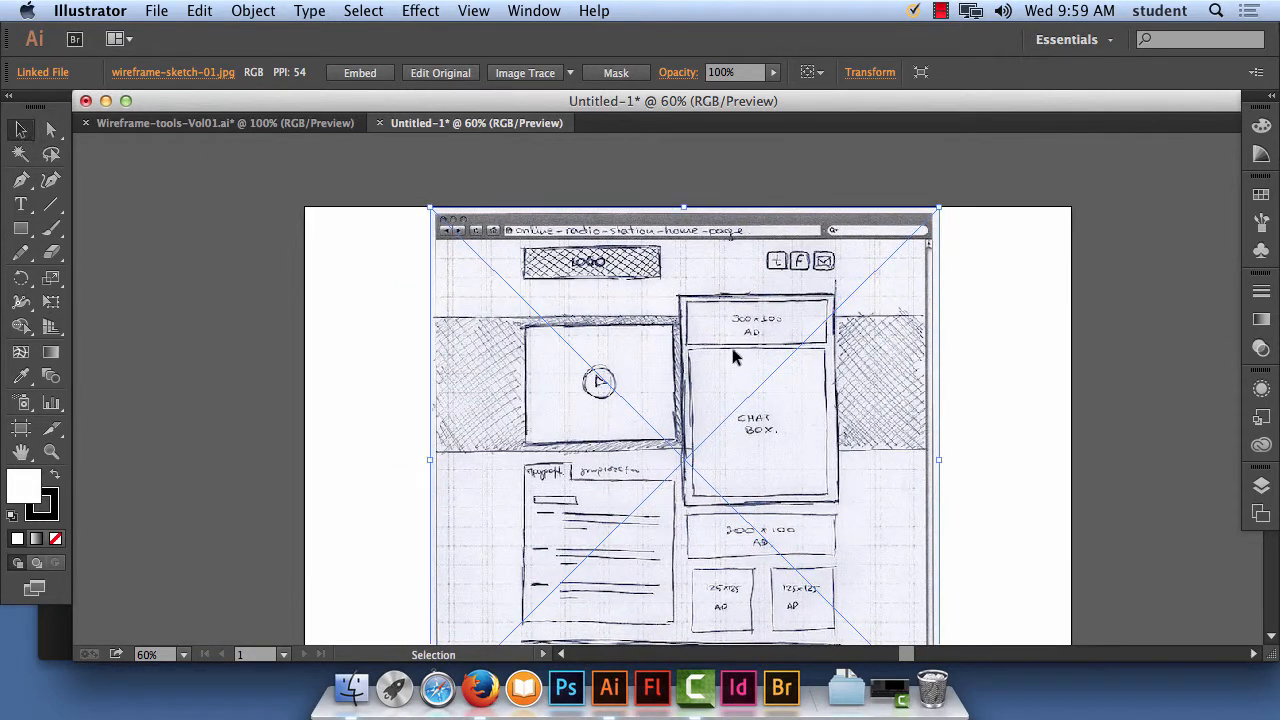
Move the placed sketch up so its hand-drawn browser bar sits above the artboard's top edge, leaving nothing selected
{"action": "left_click_drag", "start_coordinate": [732, 348], "coordinate": [716, 310]}
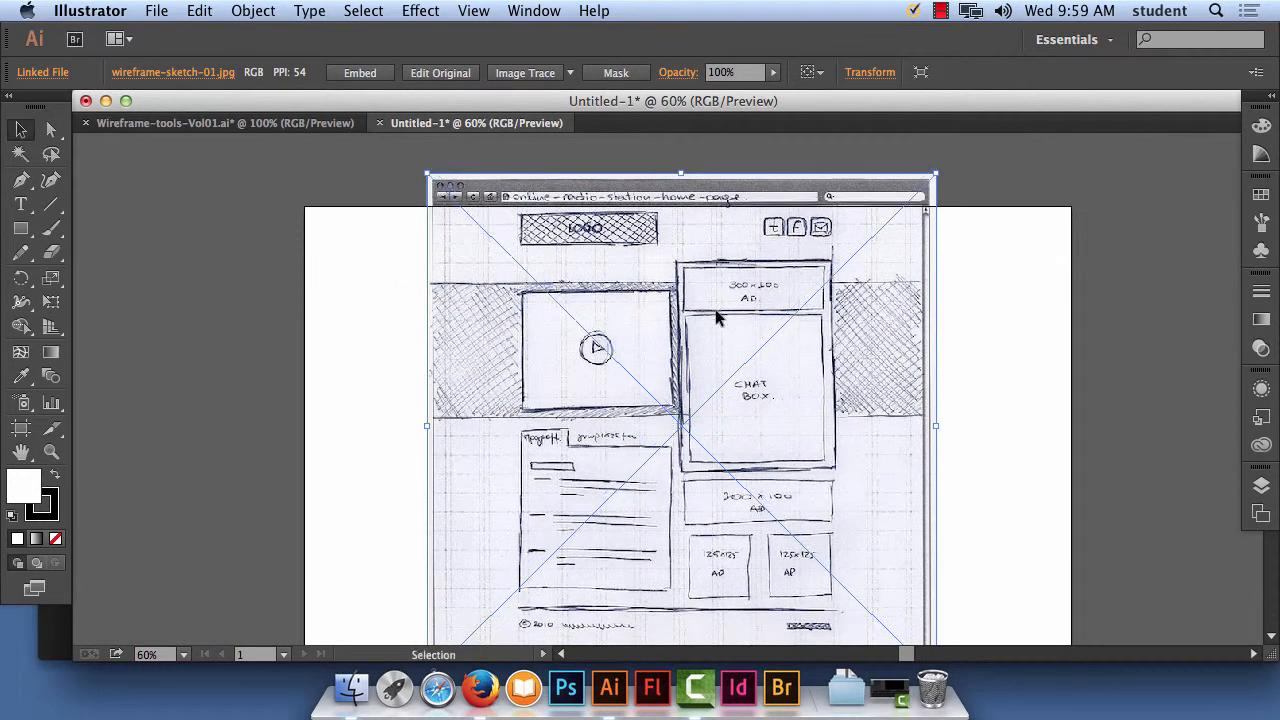
{"action": "left_click", "coordinate": [1040, 308]}
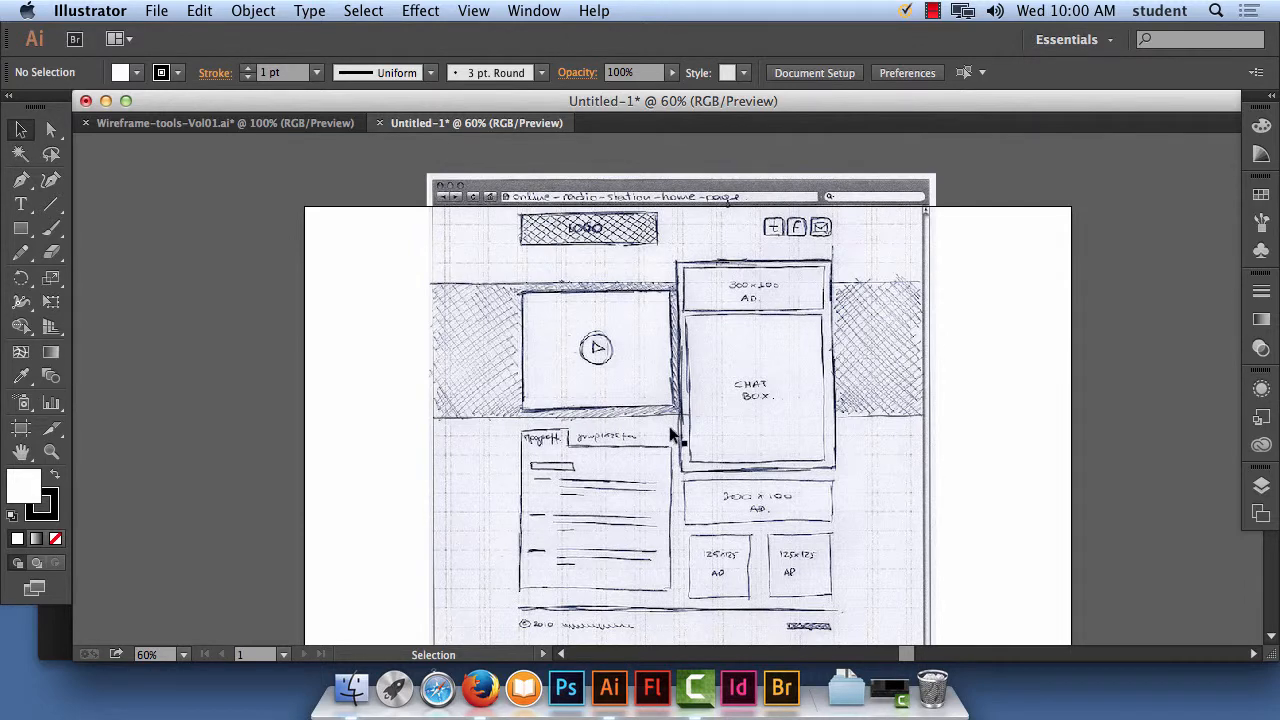
Compare the placed sketch with the ready-made wireframe elements in Wireframe-tools-Vol01.ai, ending in the tools document
{"action": "left_click", "coordinate": [275, 123]}
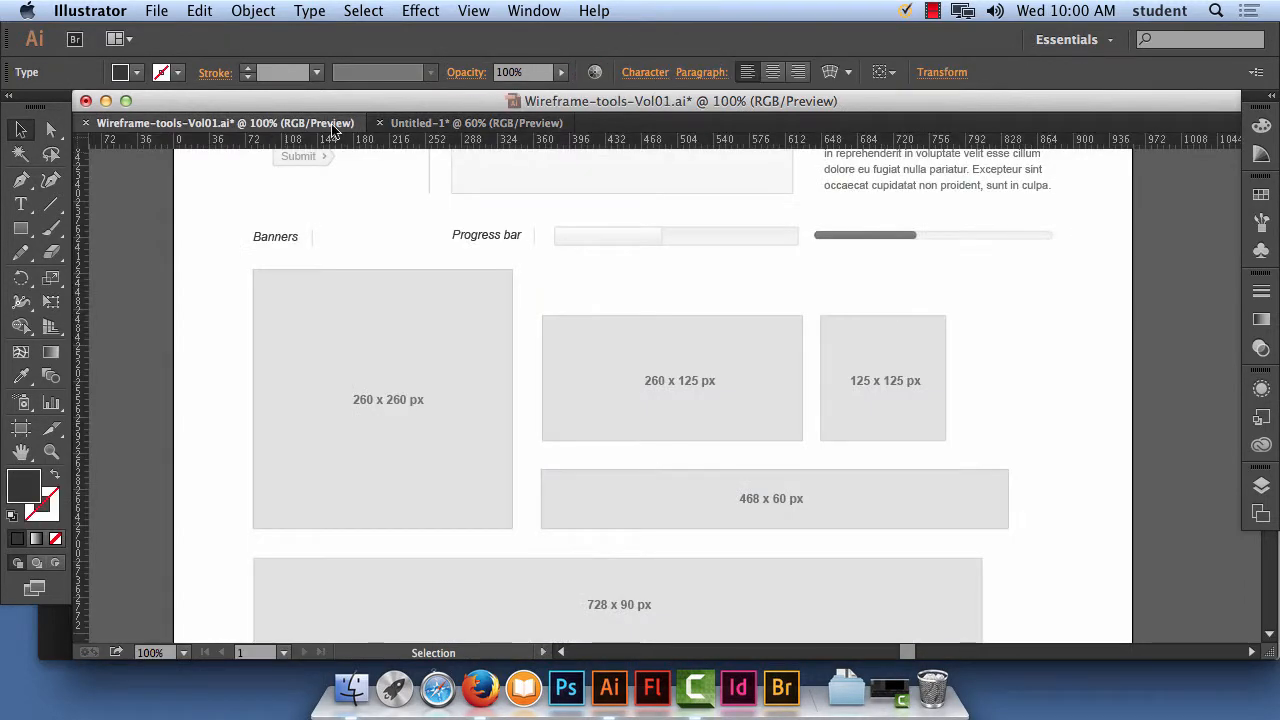
{"action": "left_click", "coordinate": [476, 123]}
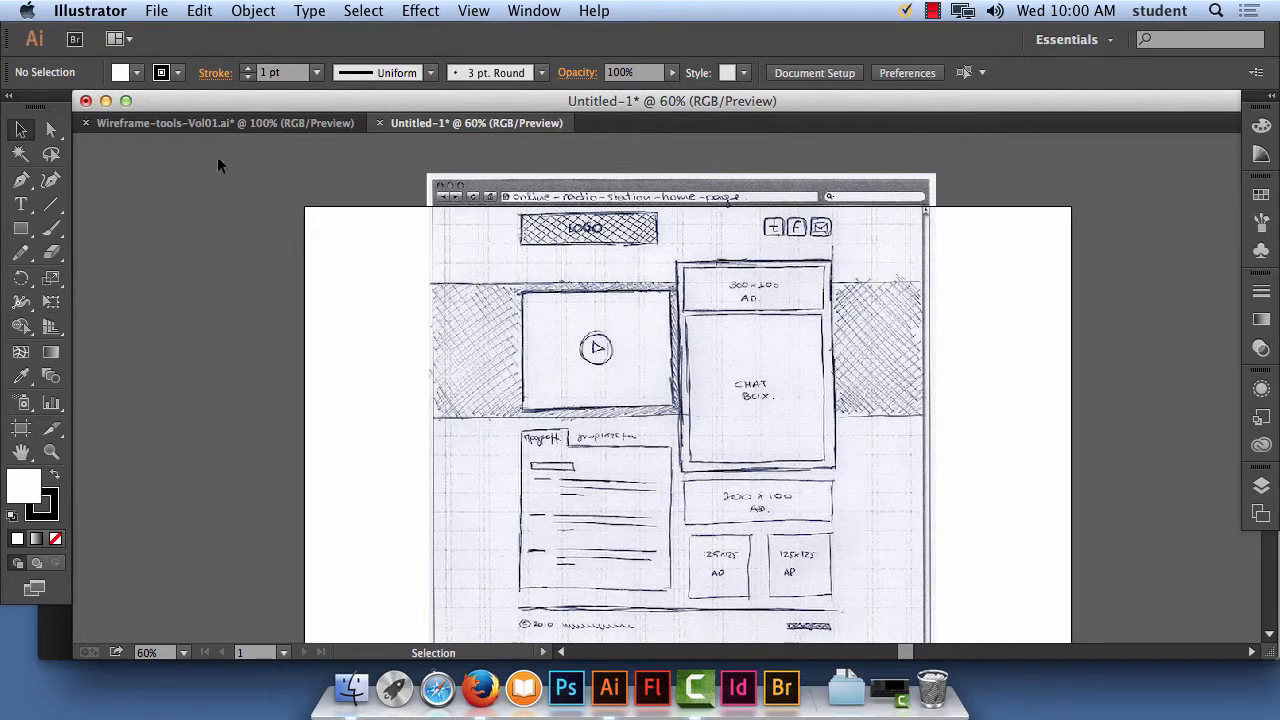
{"action": "left_click", "coordinate": [231, 124]}
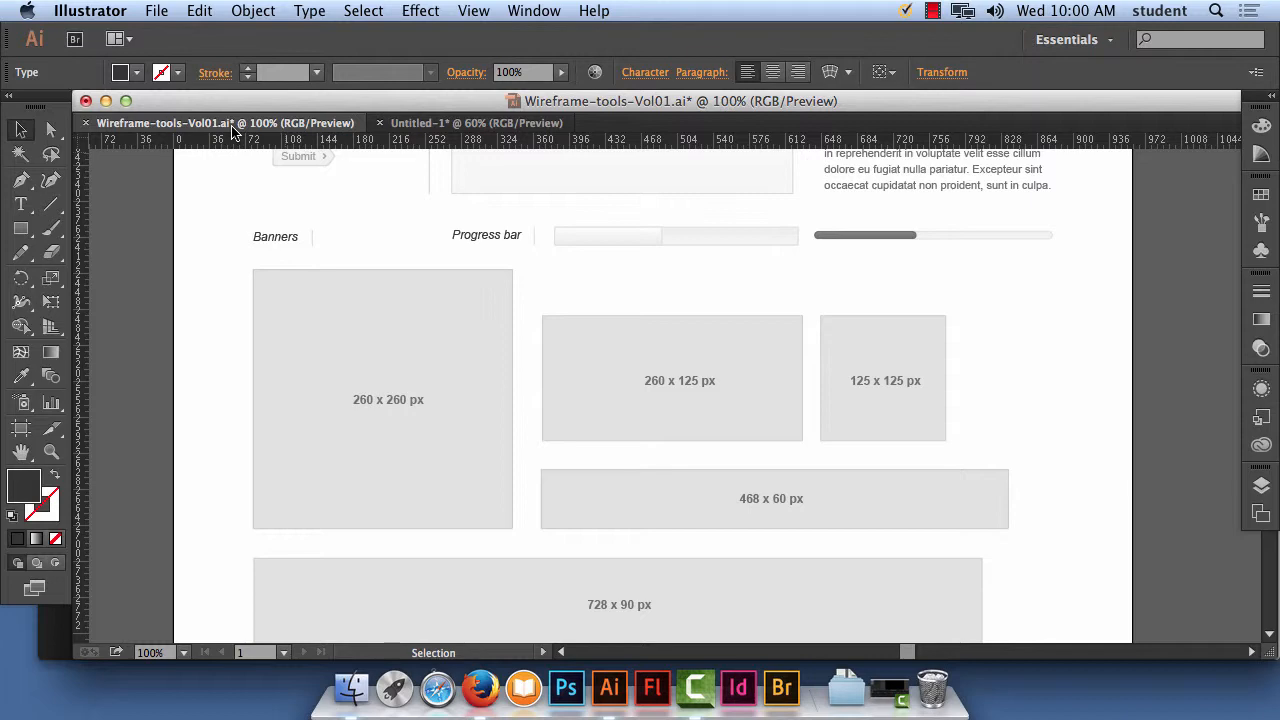
{"action": "left_click", "coordinate": [525, 124]}
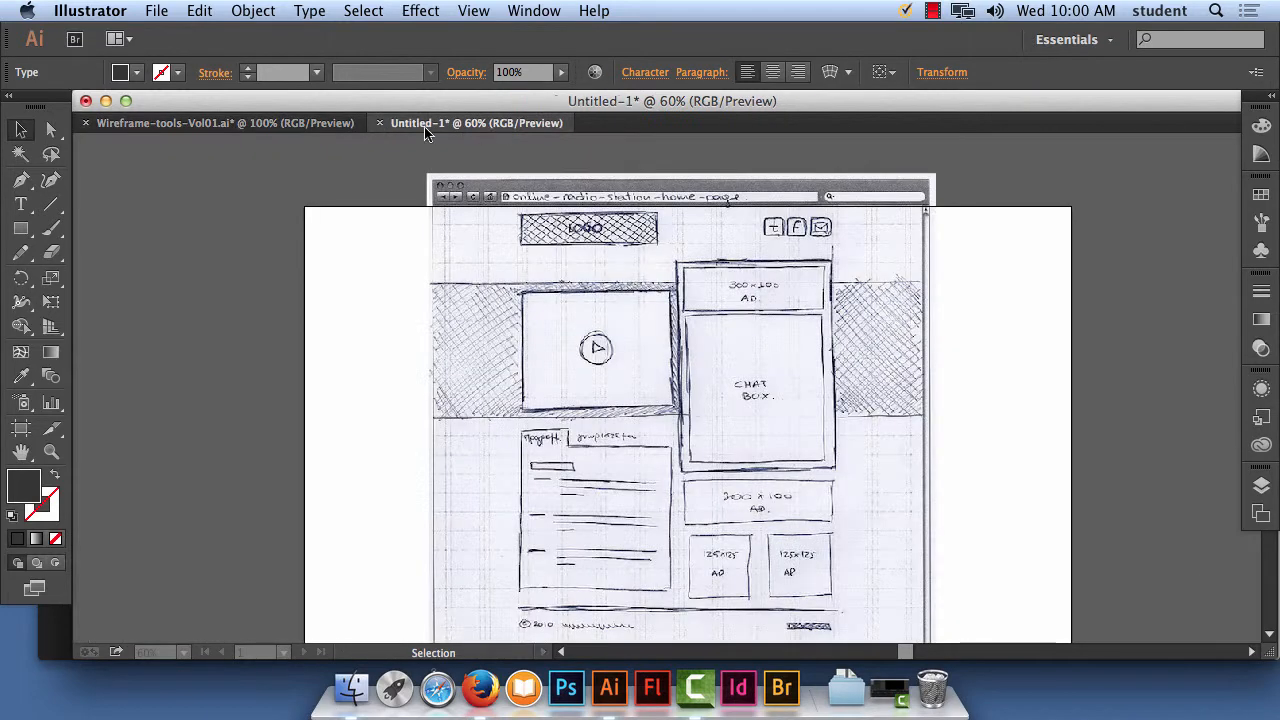
{"action": "left_click", "coordinate": [304, 127]}
{"action": "left_click", "coordinate": [411, 125]}
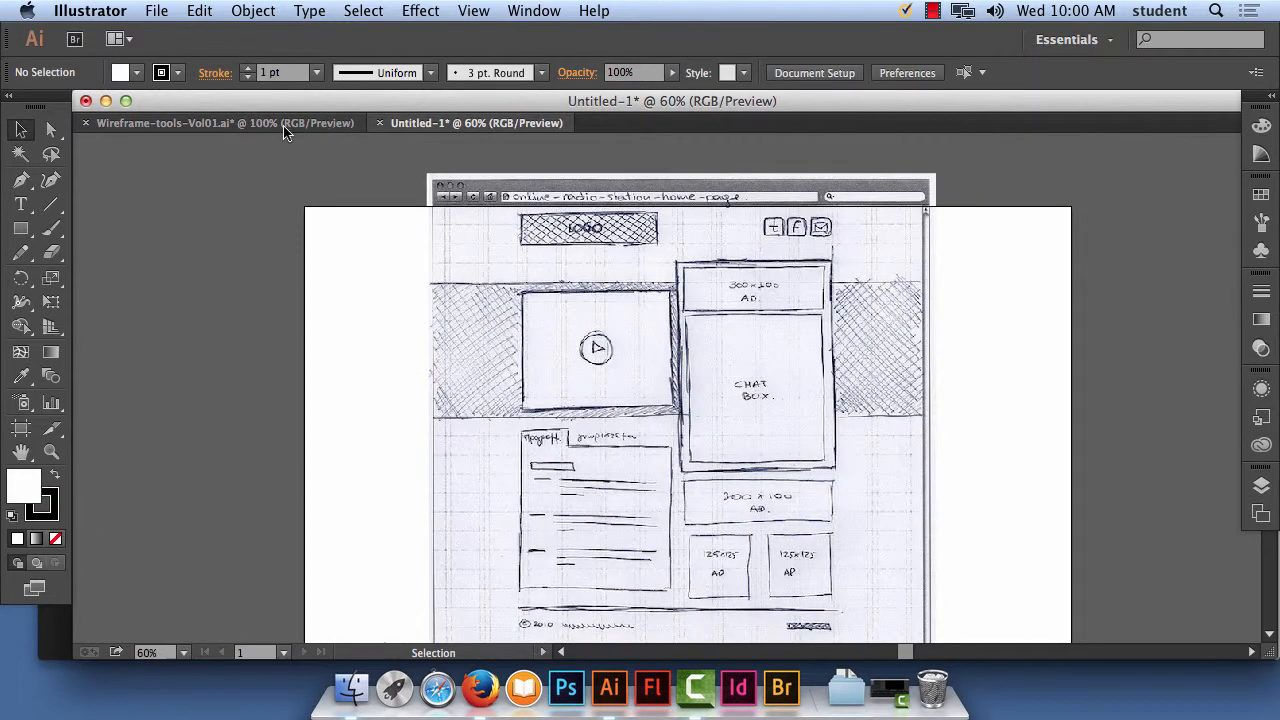
{"action": "left_click", "coordinate": [284, 126]}
{"action": "left_click", "coordinate": [411, 125]}
{"action": "left_click", "coordinate": [284, 126]}
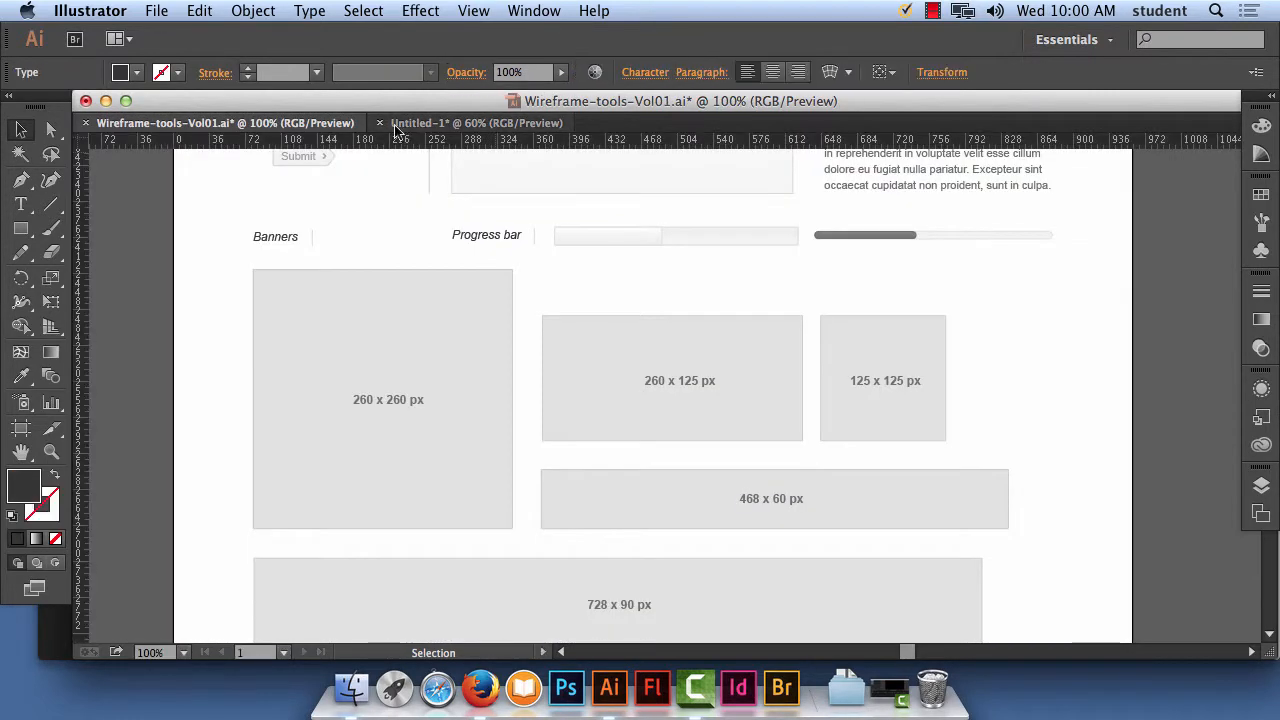
{"action": "left_click", "coordinate": [449, 126]}
{"action": "left_click", "coordinate": [328, 128]}
{"action": "left_click", "coordinate": [477, 126]}
{"action": "left_click", "coordinate": [270, 126]}
{"action": "left_click", "coordinate": [499, 126]}
{"action": "left_click", "coordinate": [310, 126]}
{"action": "left_click", "coordinate": [416, 120]}
{"action": "left_click", "coordinate": [303, 123]}
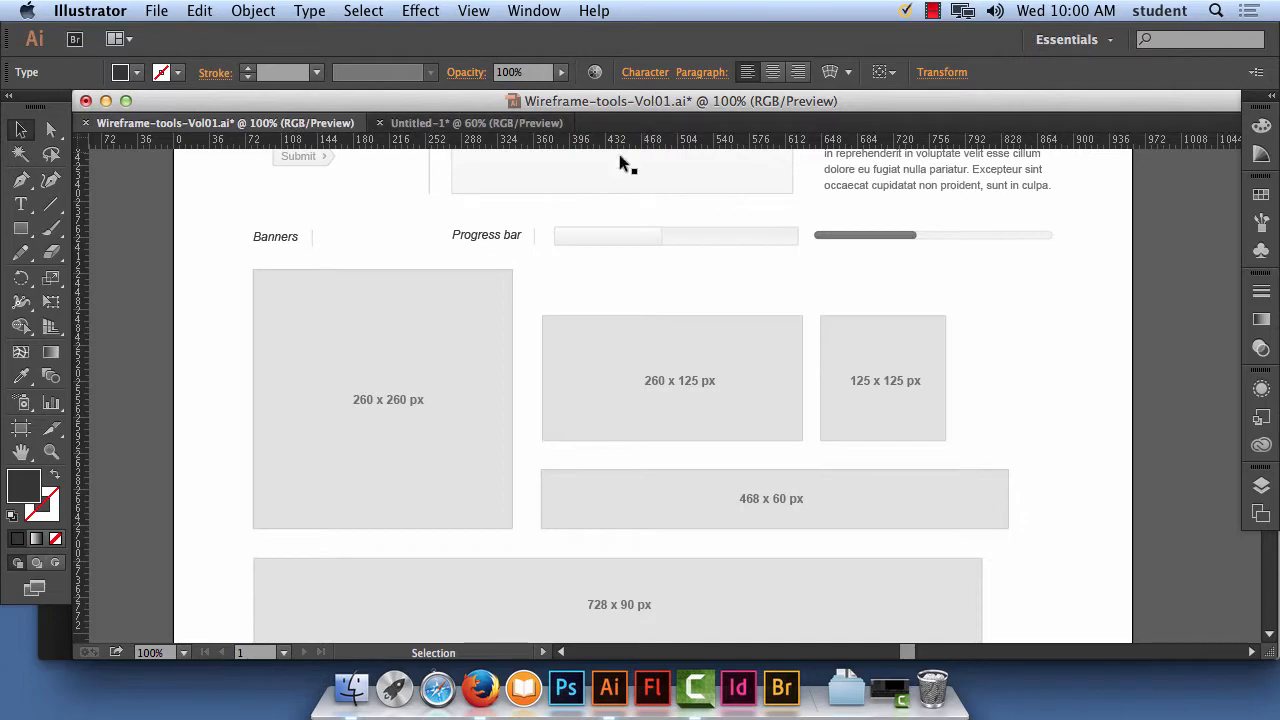
Look through the menus, sliders, buttons, feedback boxes and video controls in Wireframe-tools-Vol01.ai for elements matching the sketch
{"action": "scroll", "coordinate": [610, 205], "scroll_direction": "up", "scroll_amount": 20}
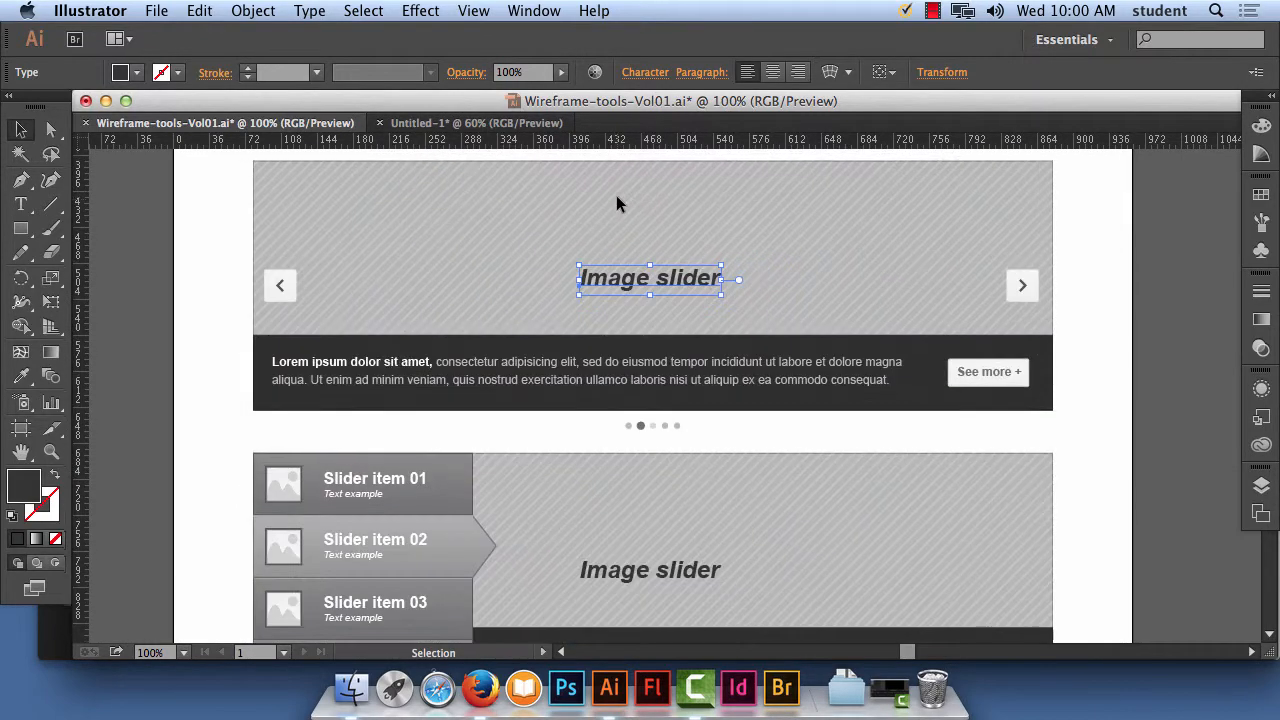
{"action": "scroll", "coordinate": [616, 204], "scroll_direction": "down", "scroll_amount": 10}
{"action": "scroll", "coordinate": [616, 200], "scroll_direction": "up", "scroll_amount": 9}
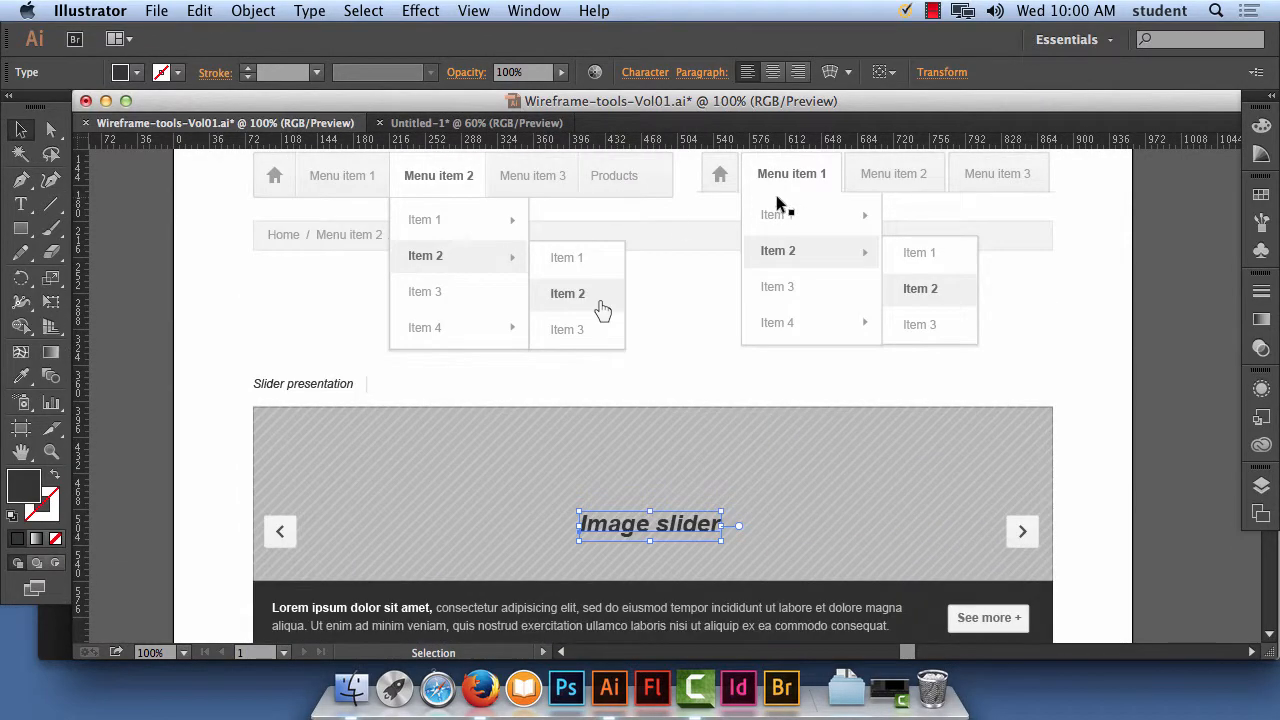
{"action": "scroll", "coordinate": [463, 250], "scroll_direction": "down", "scroll_amount": 10}
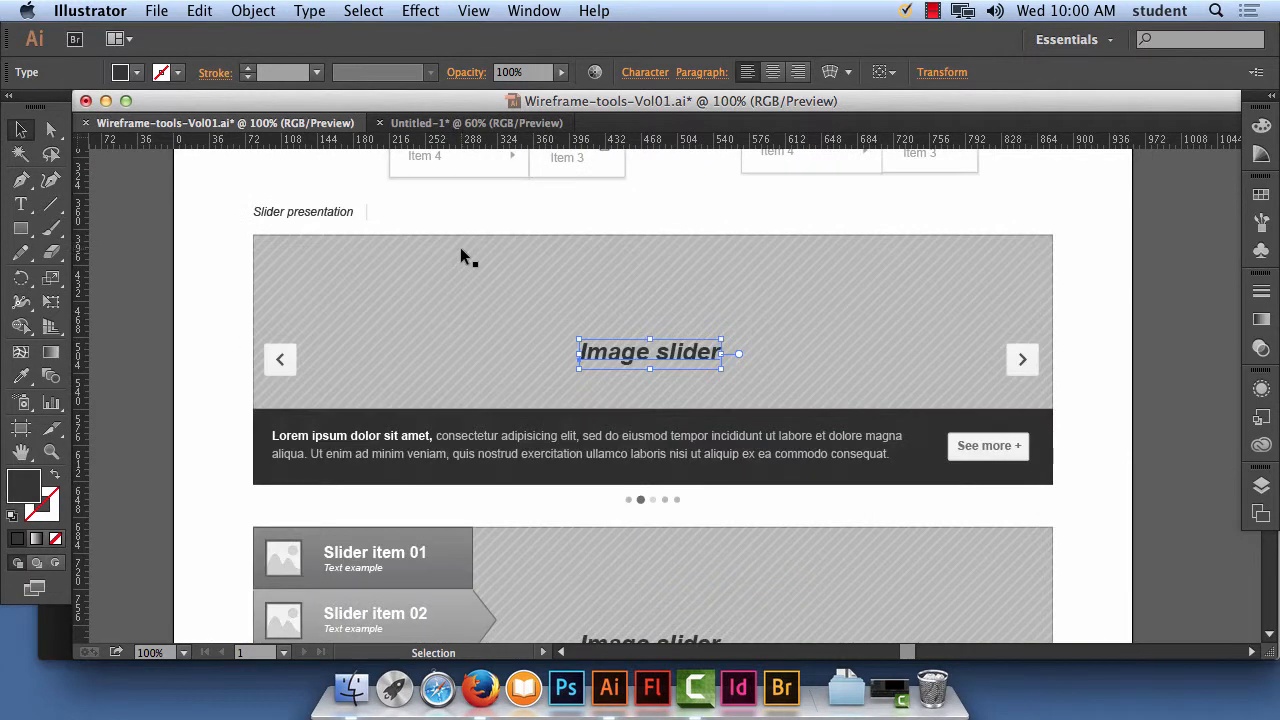
{"action": "scroll", "coordinate": [466, 250], "scroll_direction": "down", "scroll_amount": 10}
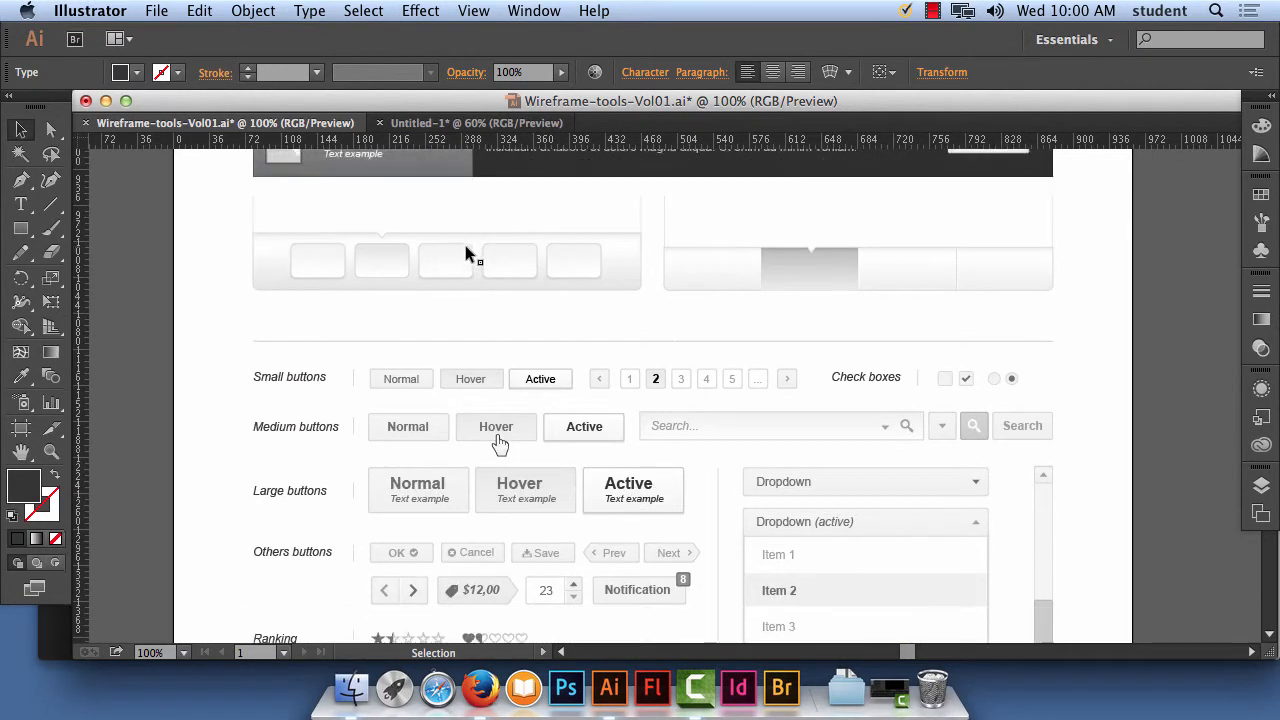
{"action": "scroll", "coordinate": [466, 244], "scroll_direction": "down", "scroll_amount": 8}
{"action": "scroll", "coordinate": [466, 244], "scroll_direction": "up", "scroll_amount": 8}
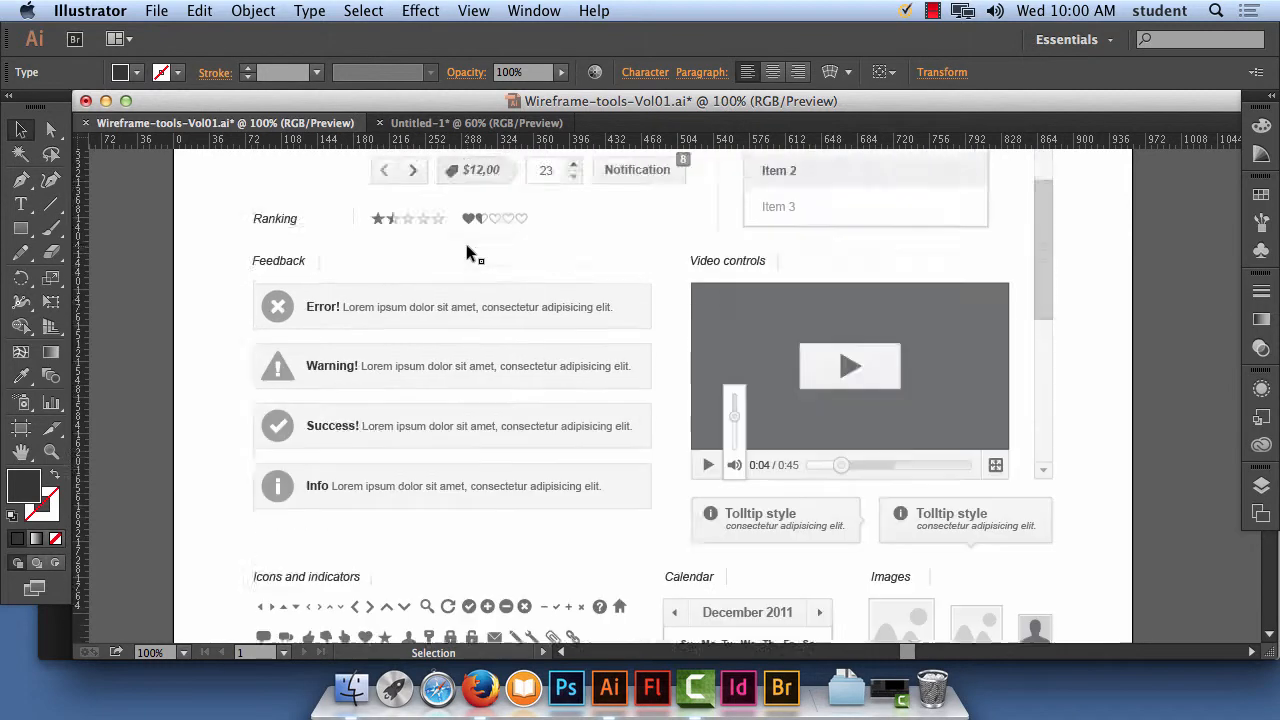
{"action": "scroll", "coordinate": [466, 244], "scroll_direction": "down", "scroll_amount": 3}
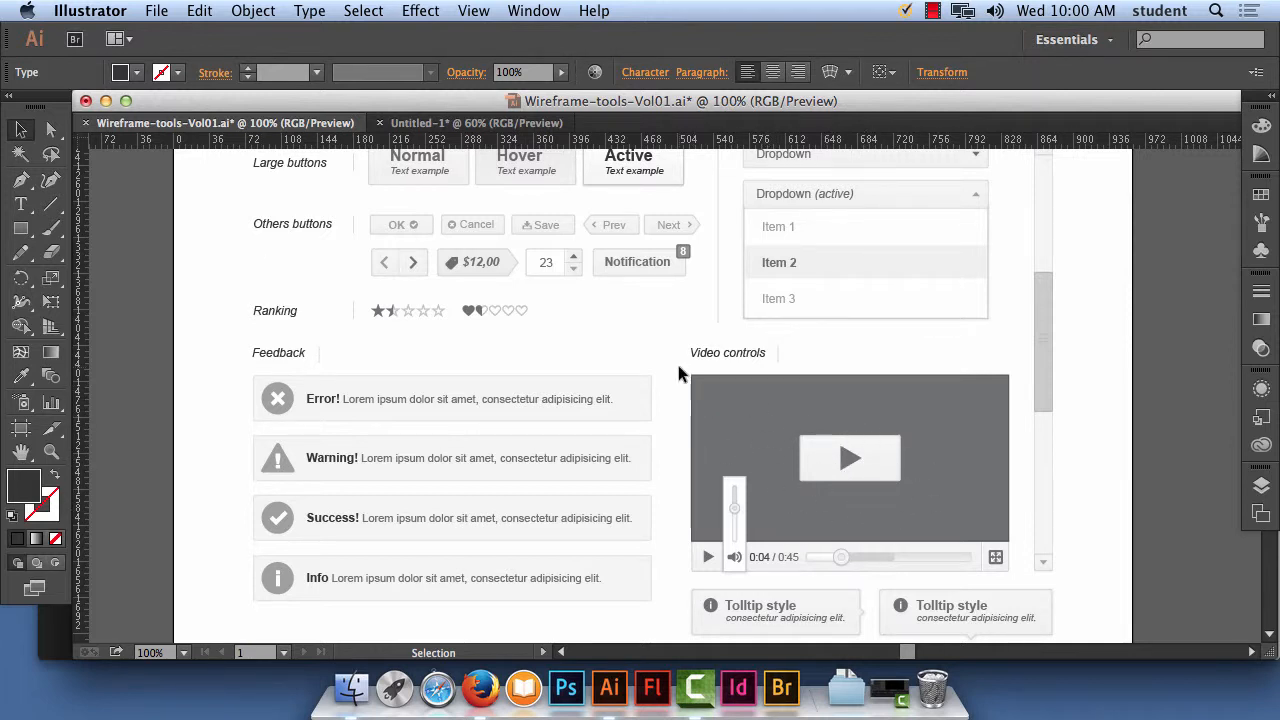
Copy the video player group from Wireframe-tools-Vol01.ai into Untitled-1 and position it over the sketch's video box
{"action": "left_click", "coordinate": [22, 131]}
{"action": "left_click_drag", "start_coordinate": [676, 364], "coordinate": [1019, 577]}
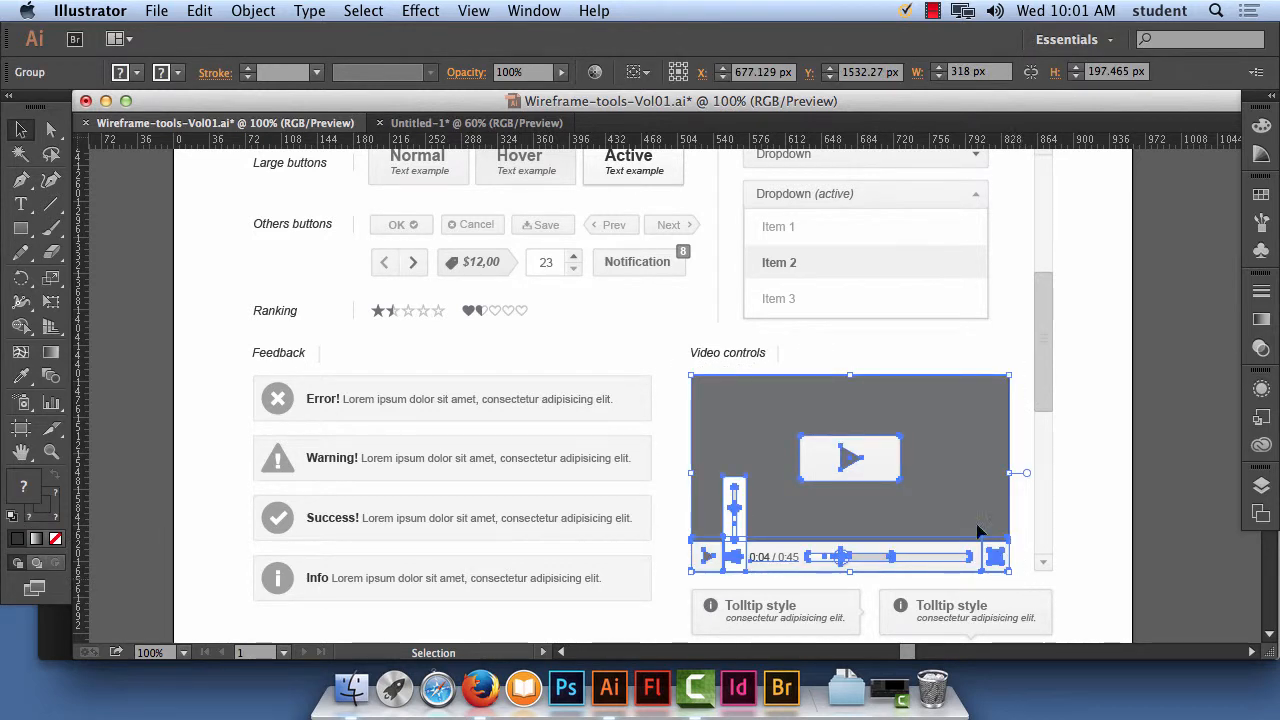
{"action": "left_click", "coordinate": [640, 328]}
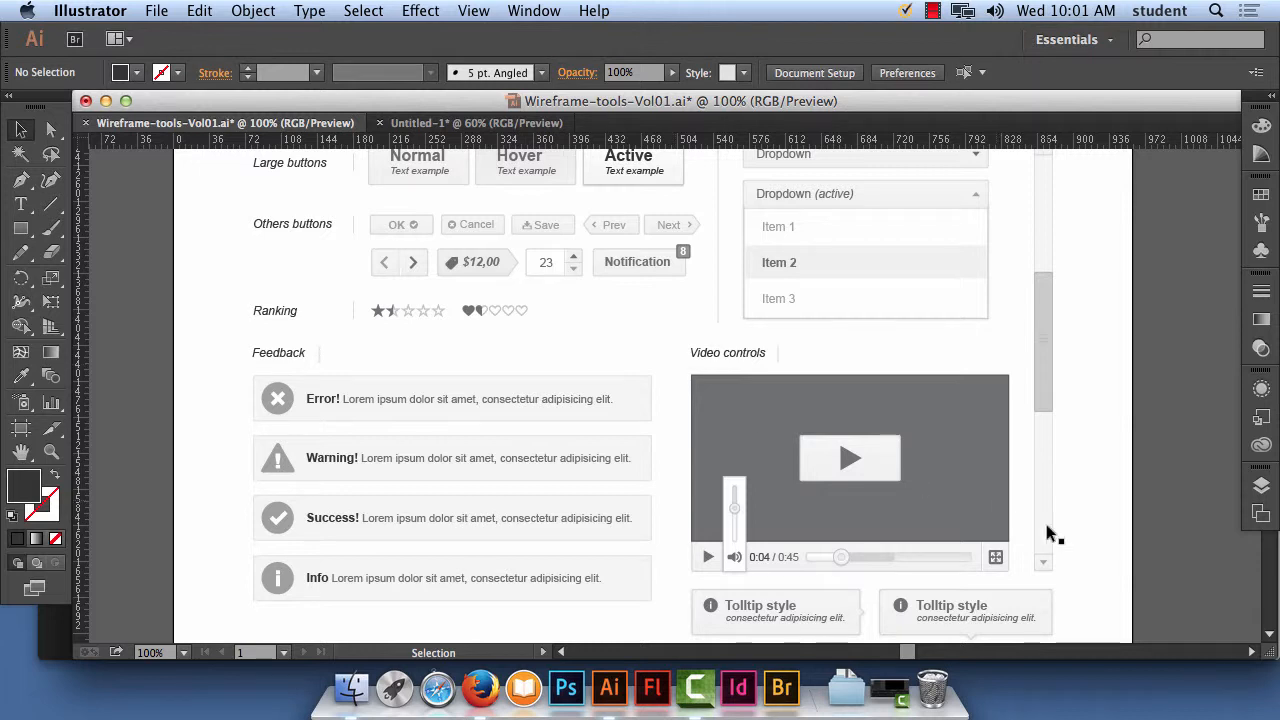
{"action": "left_click", "coordinate": [837, 479]}
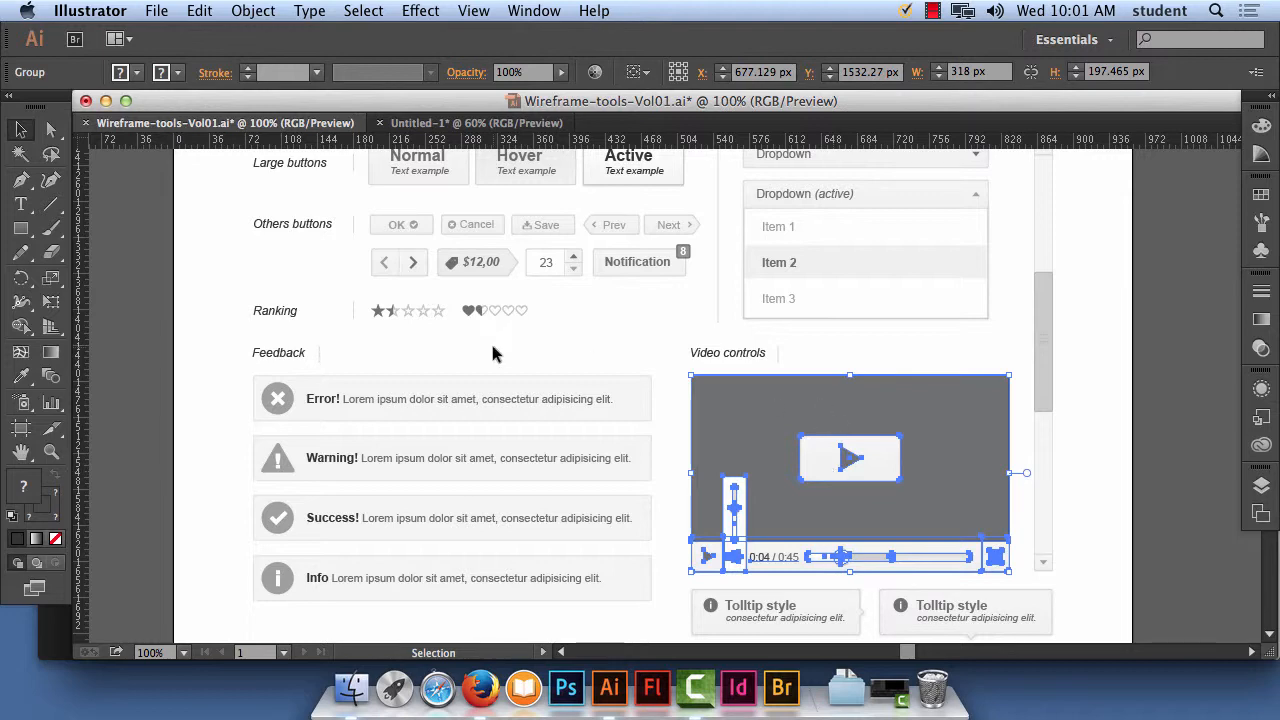
{"action": "left_click", "coordinate": [468, 123]}
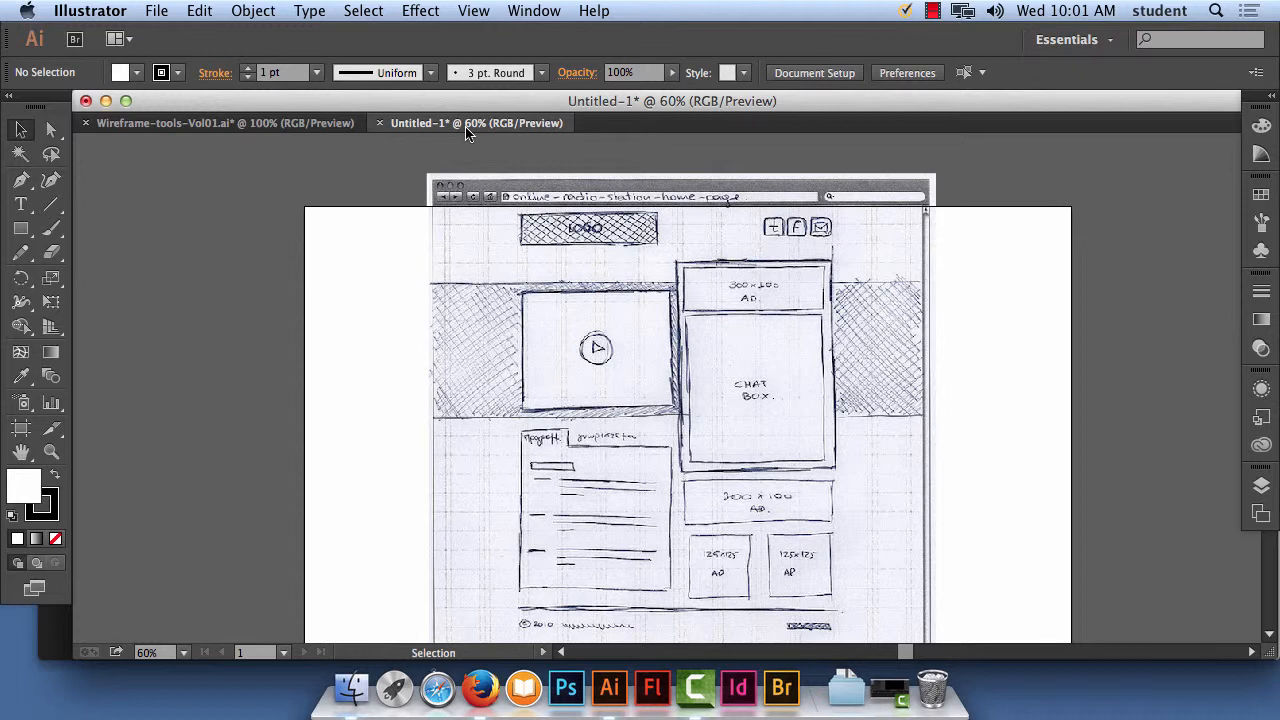
{"action": "key", "text": "super+v"}
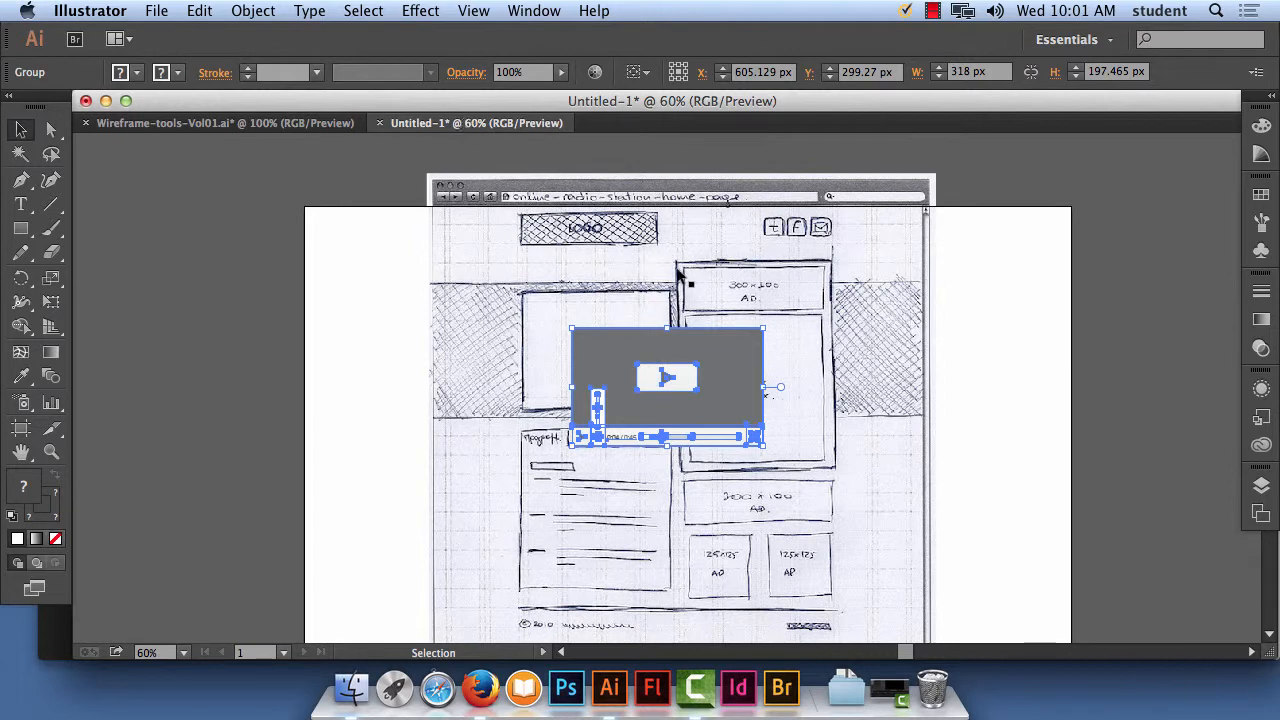
{"action": "left_click_drag", "start_coordinate": [728, 380], "coordinate": [646, 329]}
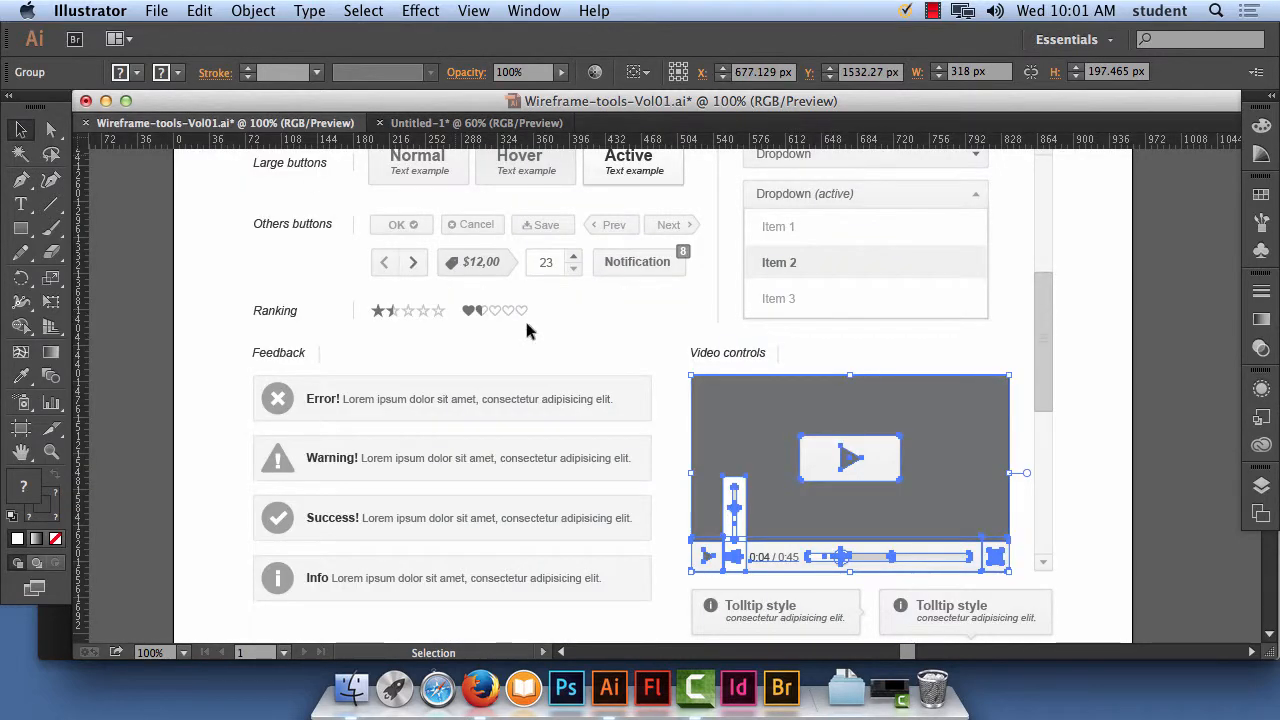
Copy the search bar group from Wireframe-tools-Vol01.ai into Untitled-1 and place it above and to the right of the video player
{"action": "scroll", "coordinate": [588, 368], "scroll_direction": "up", "scroll_amount": 6}
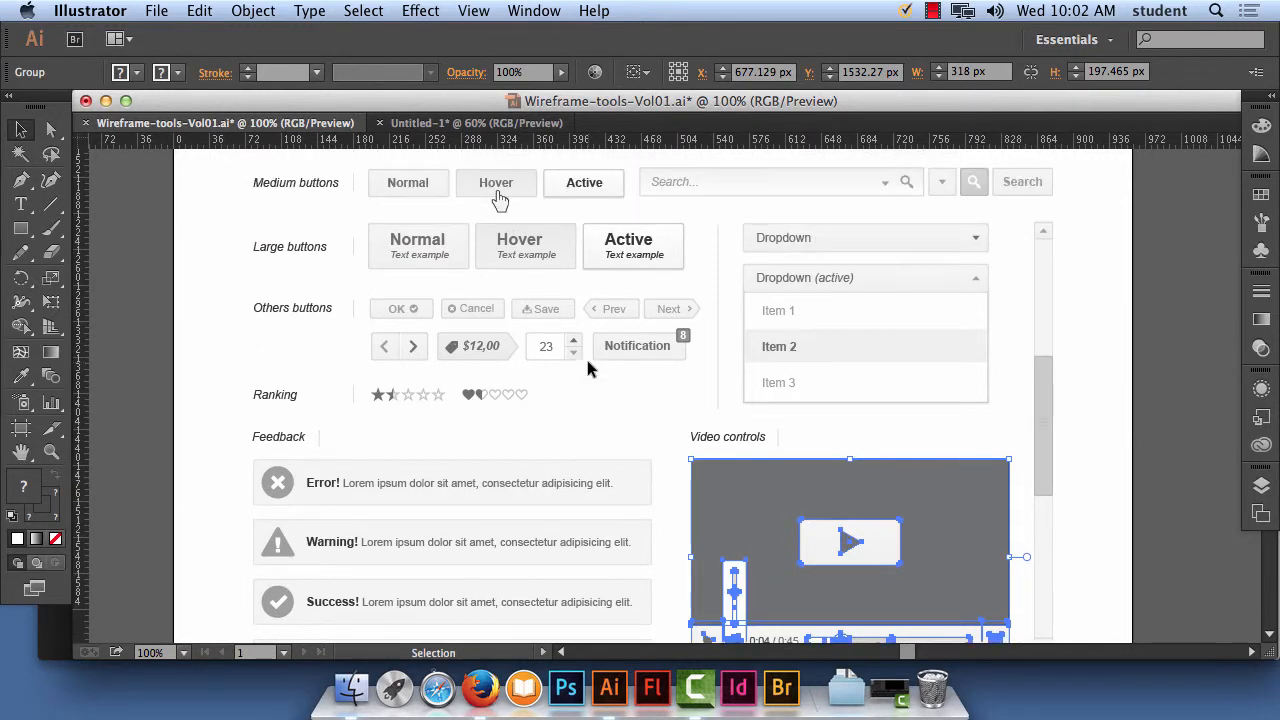
{"action": "scroll", "coordinate": [587, 368], "scroll_direction": "up", "scroll_amount": 1}
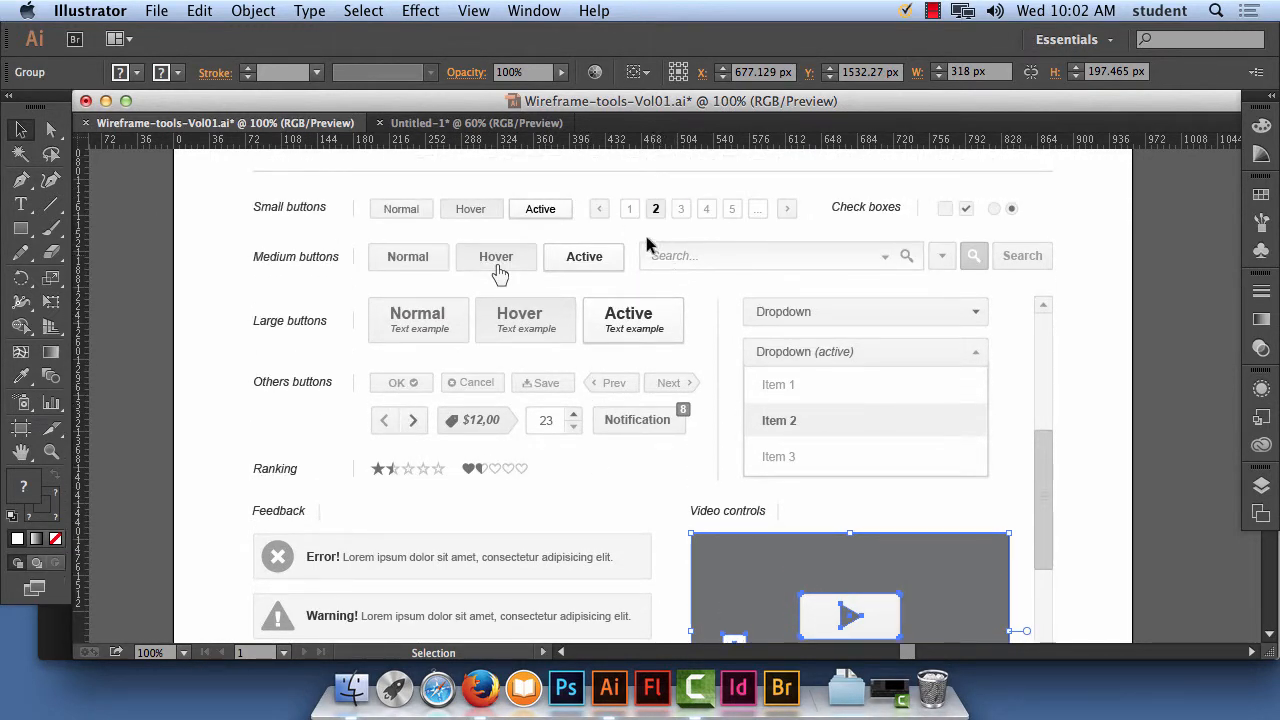
{"action": "left_click", "coordinate": [676, 258]}
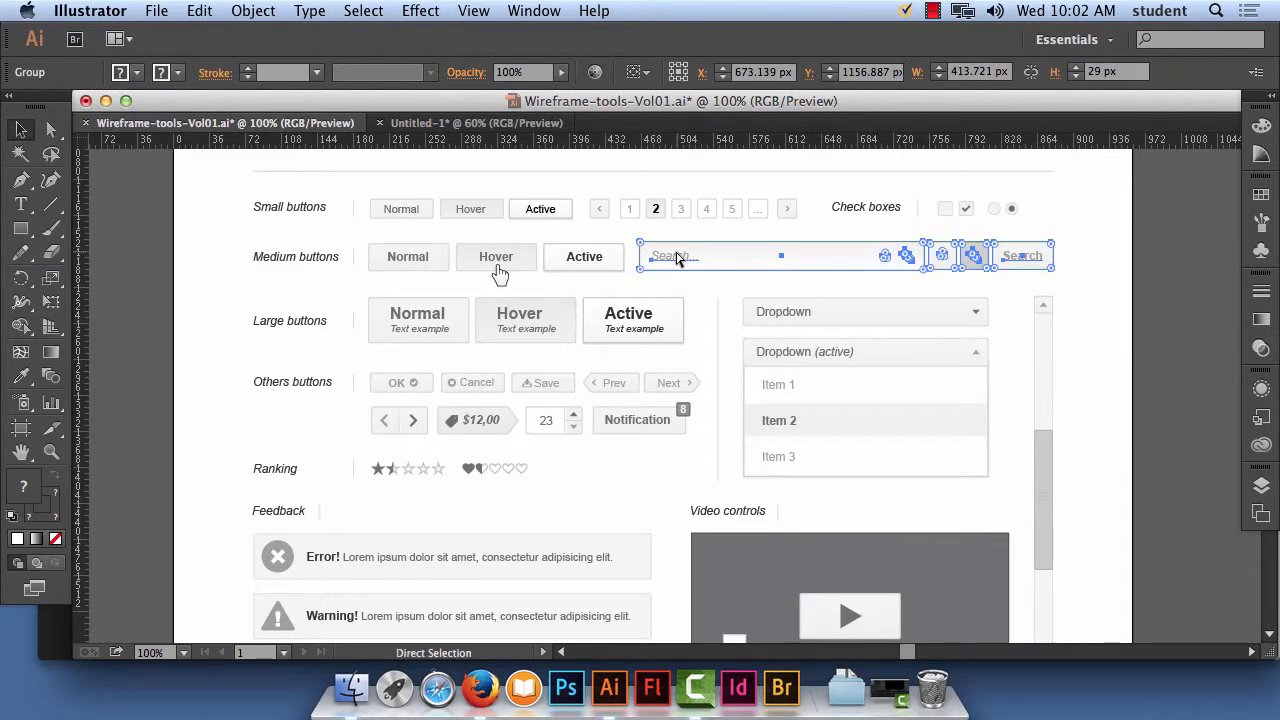
{"action": "left_click", "coordinate": [507, 124]}
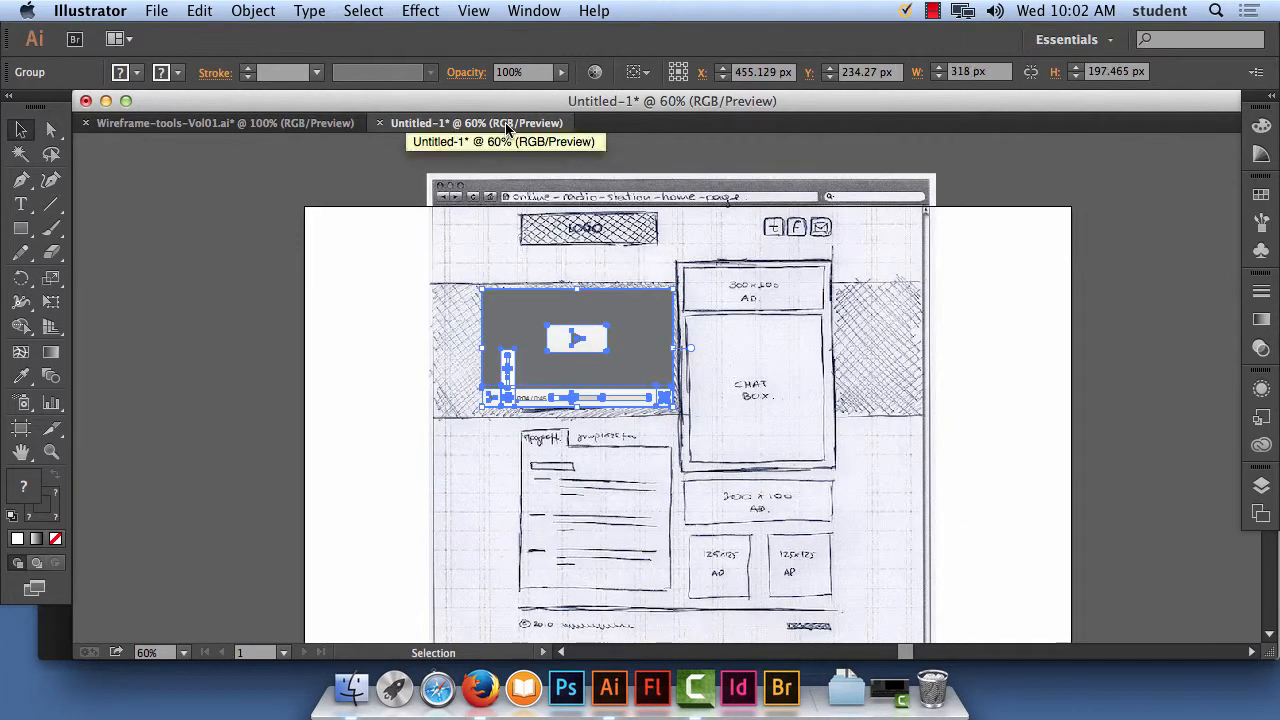
{"action": "key", "text": "super+v"}
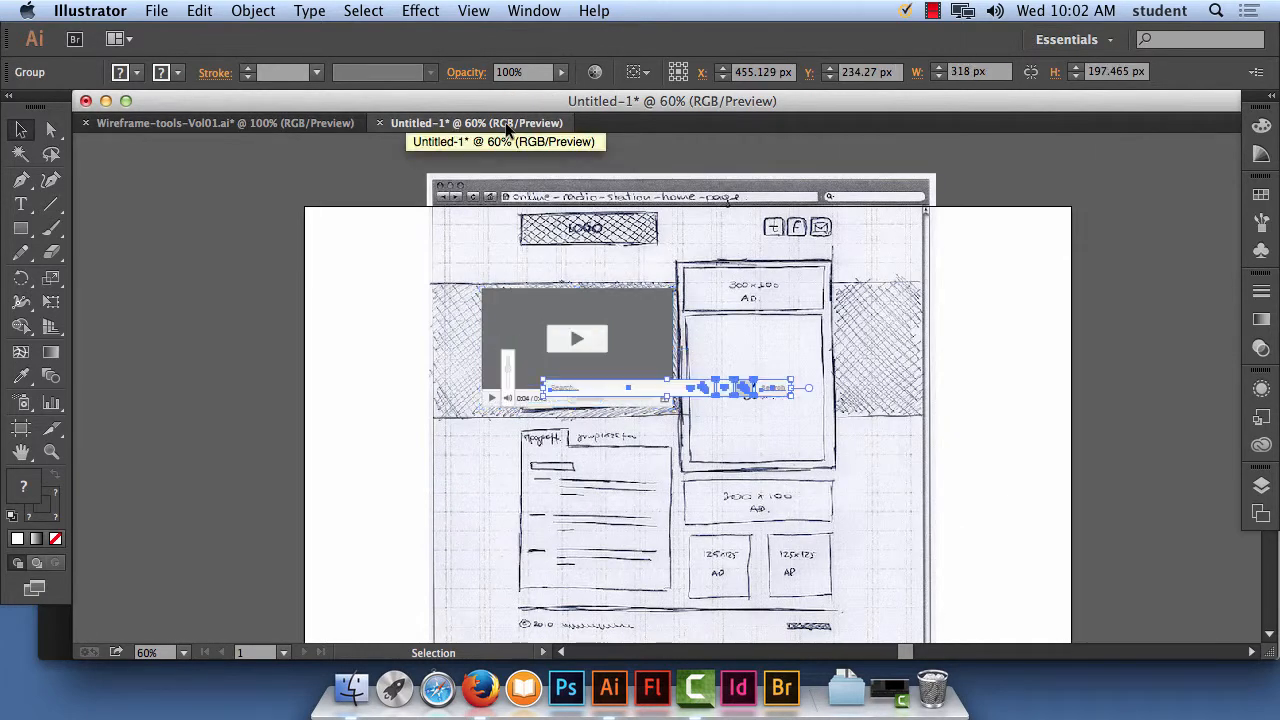
{"action": "mouse_move", "coordinate": [652, 390]}
{"action": "left_mouse_down"}
{"action": "mouse_move", "coordinate": [946, 300]}
{"action": "mouse_move", "coordinate": [853, 259]}
{"action": "mouse_move", "coordinate": [774, 277]}
{"action": "left_mouse_up"}
Delete the placed sketch image from Untitled-1, keeping the video player and search bar
{"action": "left_click", "coordinate": [836, 217]}
{"action": "key", "text": "Delete"}
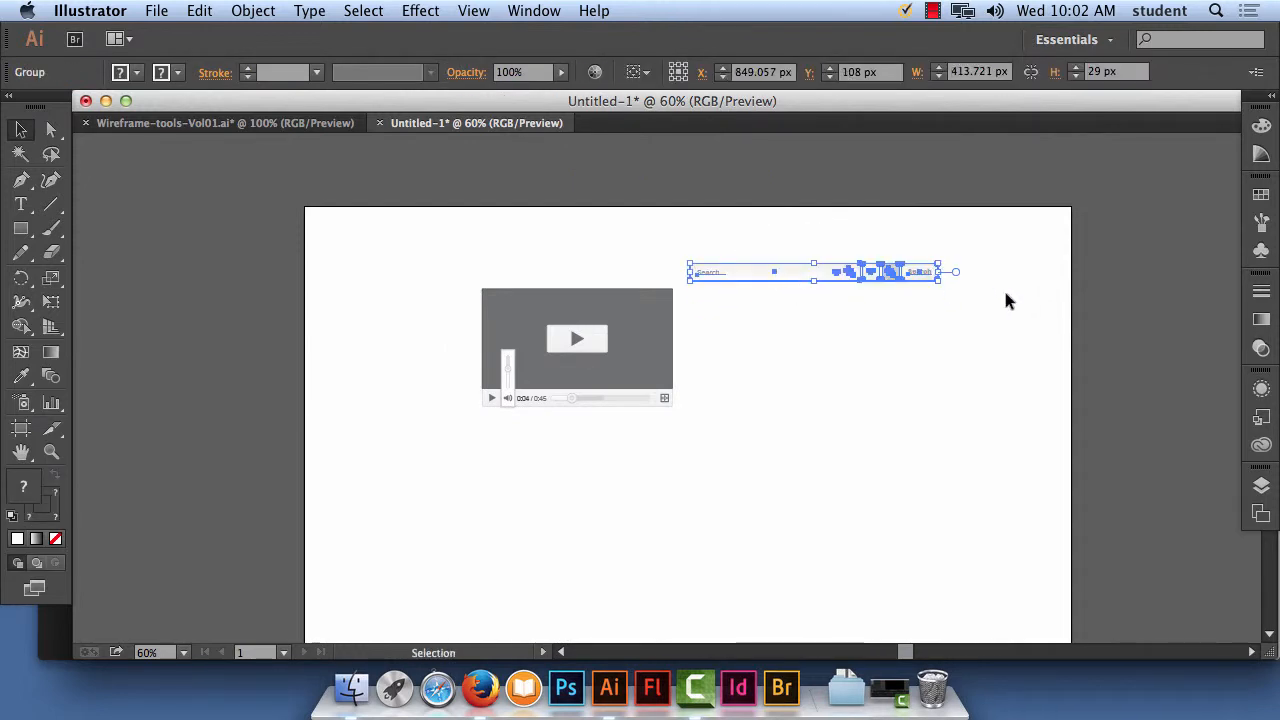
{"action": "left_click", "coordinate": [820, 314]}
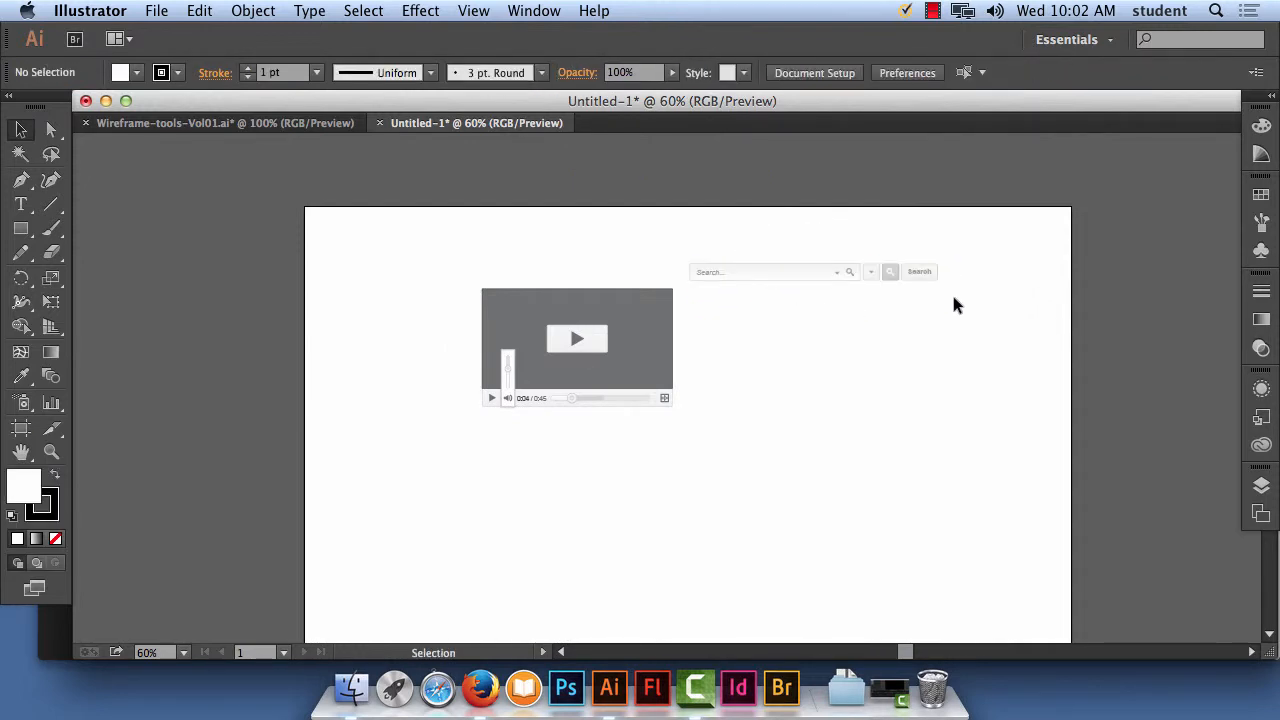
Move the search bar group slightly right, farther from the video player, and deselect it, viewing it at 150%
{"action": "left_click", "coordinate": [835, 271]}
{"action": "left_click", "coordinate": [878, 320]}
{"action": "left_click", "coordinate": [806, 274]}
{"action": "left_click", "coordinate": [777, 263]}
{"action": "key", "text": "super+equal"}
{"action": "key", "text": "super+equal"}
{"action": "key", "text": "super+equal"}
{"action": "left_click_drag", "start_coordinate": [980, 240], "coordinate": [508, 540]}
{"action": "left_click_drag", "start_coordinate": [464, 402], "coordinate": [530, 398]}
{"action": "left_click", "coordinate": [640, 495]}
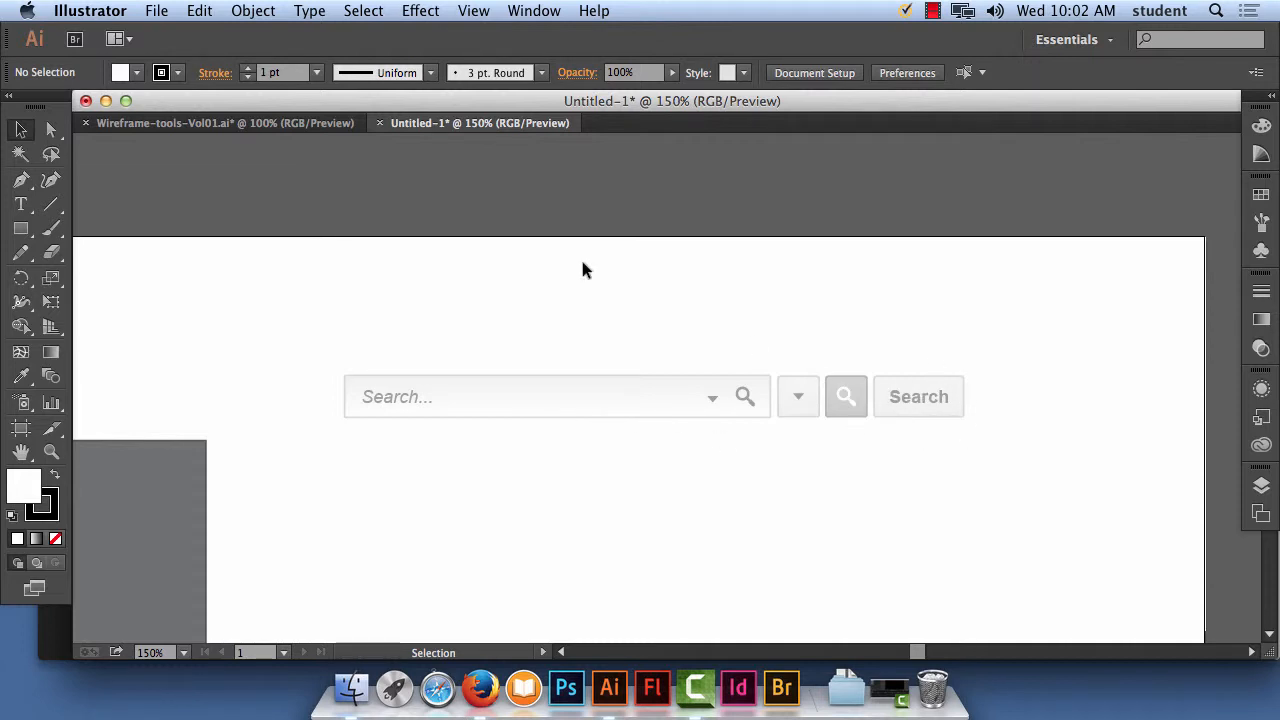
Delete the text-labelled Search button and the grey magnifier button from the search bar group using Direct Selection
{"action": "left_click", "coordinate": [52, 130]}
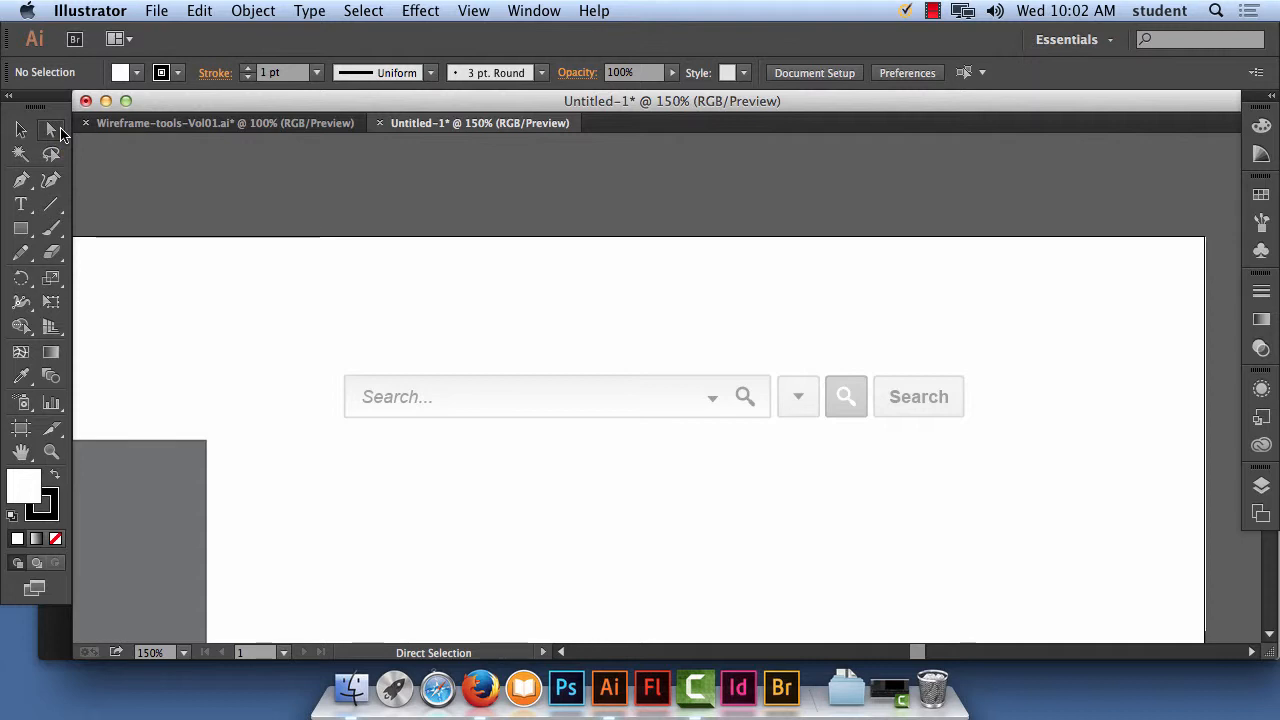
{"action": "left_click", "coordinate": [940, 406]}
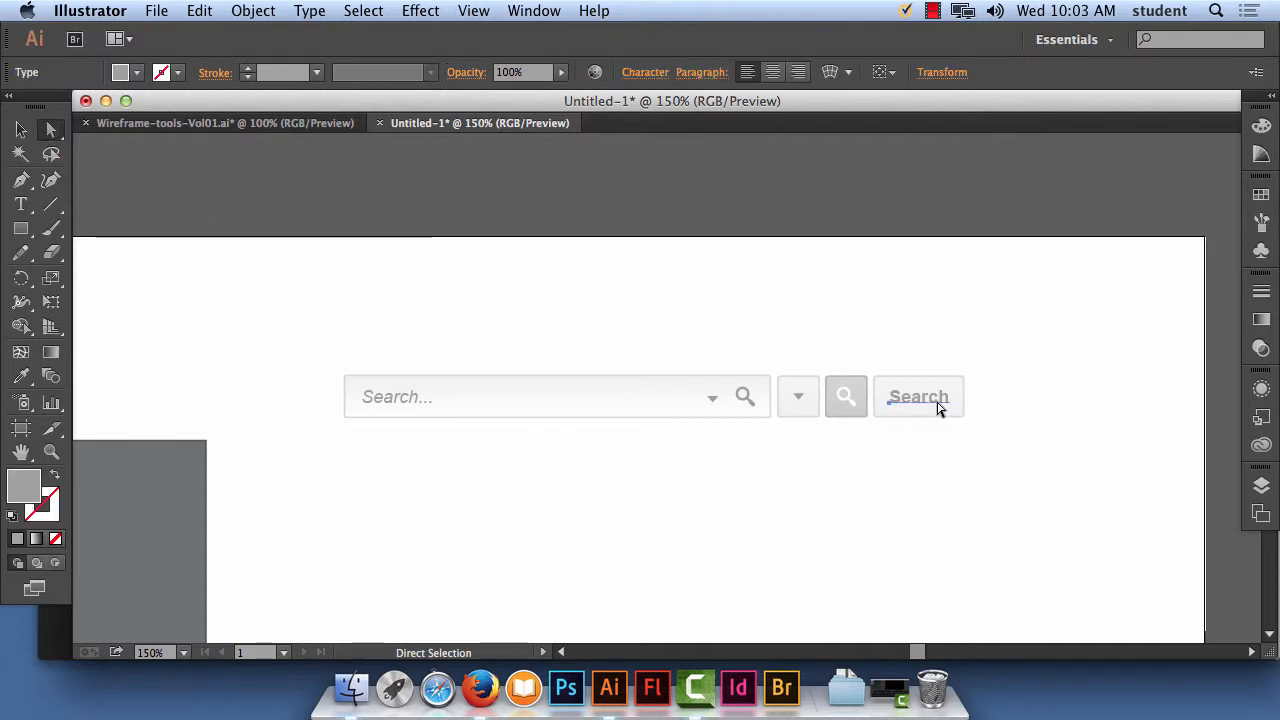
{"action": "key", "text": "Delete"}
{"action": "left_click", "coordinate": [938, 401]}
{"action": "key", "text": "Delete"}
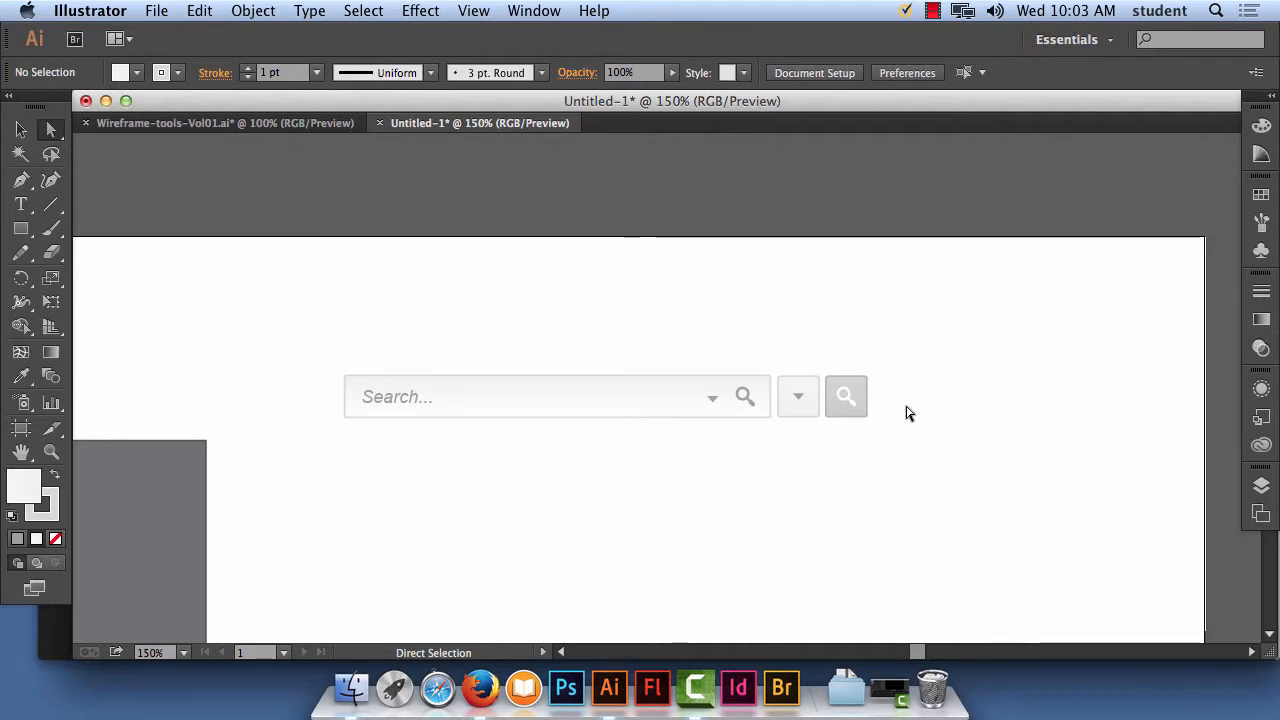
{"action": "left_click", "coordinate": [850, 404]}
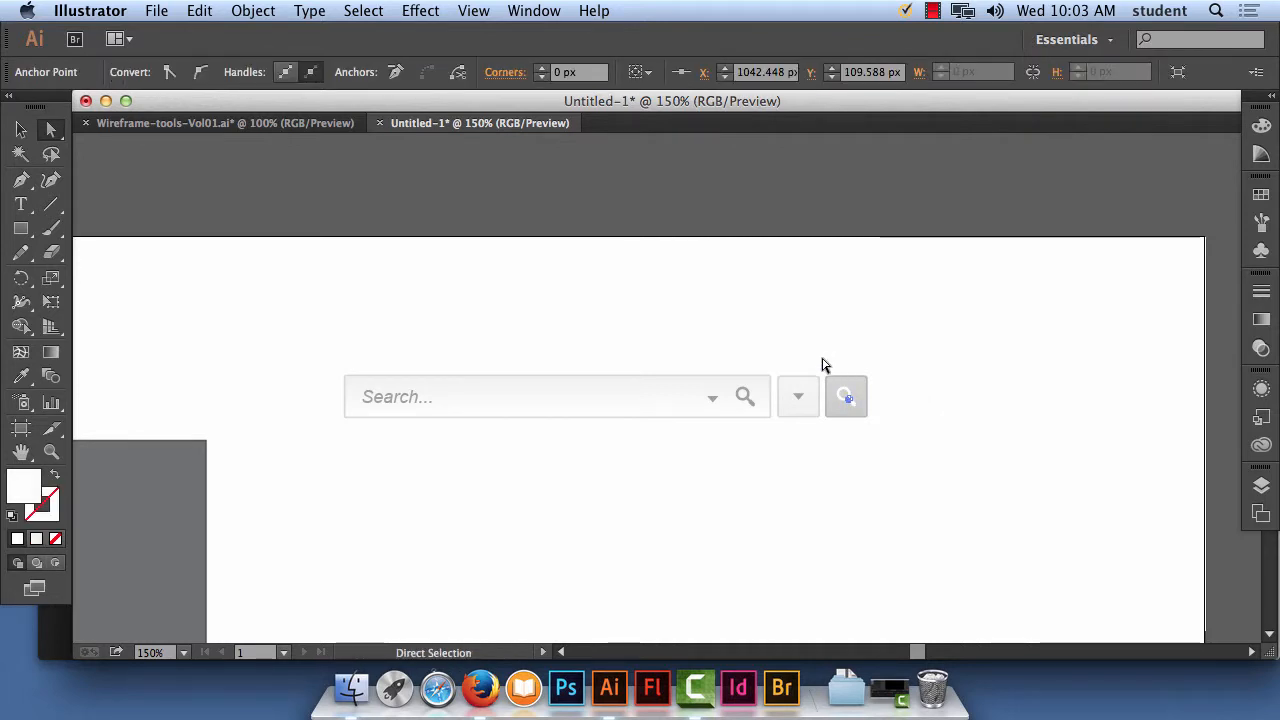
{"action": "left_click_drag", "start_coordinate": [821, 356], "coordinate": [900, 443]}
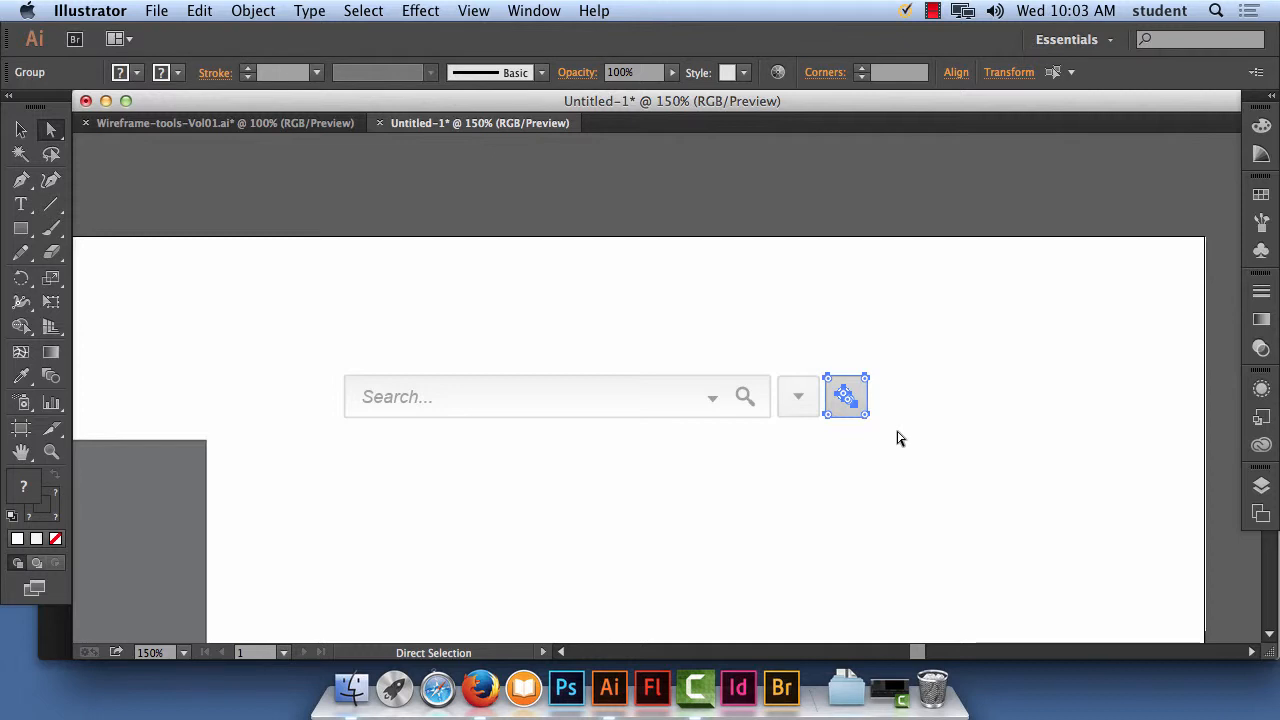
{"action": "key", "text": "Delete"}
Delete the remaining dropdown arrow button beside the search field, leaving the search field itself intact
{"action": "left_click_drag", "start_coordinate": [771, 358], "coordinate": [846, 465]}
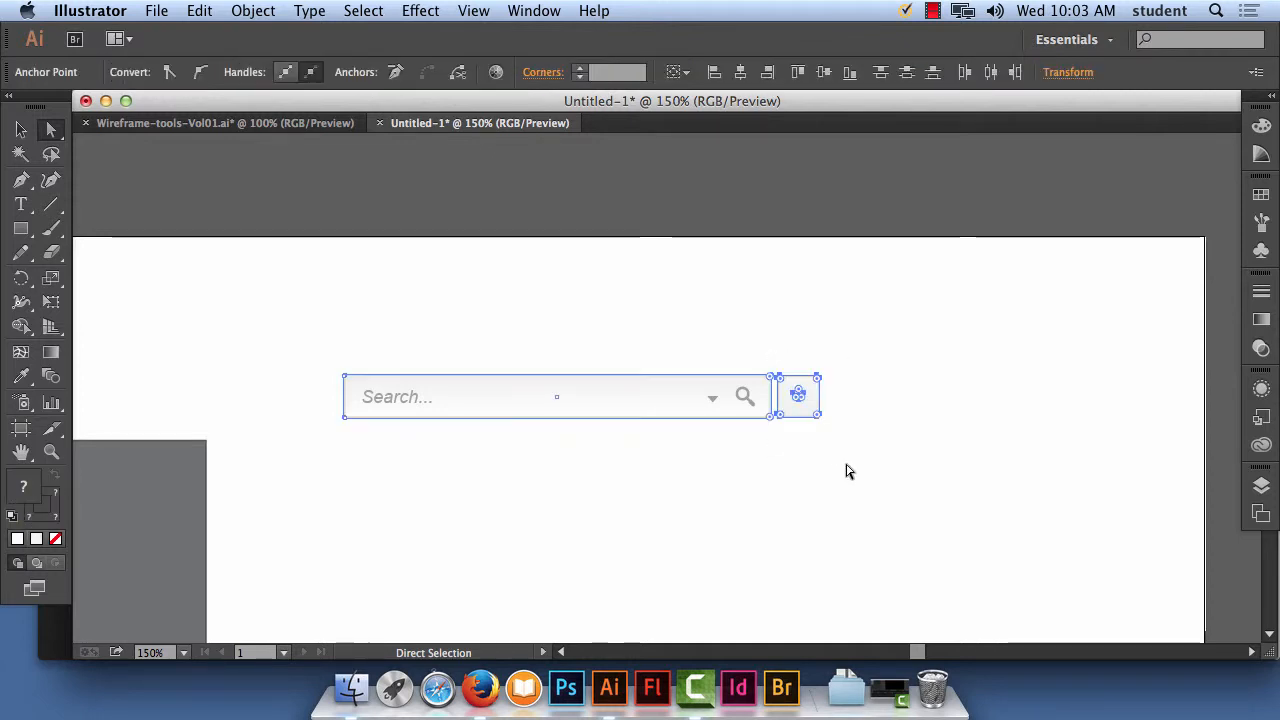
{"action": "left_click", "coordinate": [843, 327]}
{"action": "left_click_drag", "start_coordinate": [777, 346], "coordinate": [849, 487]}
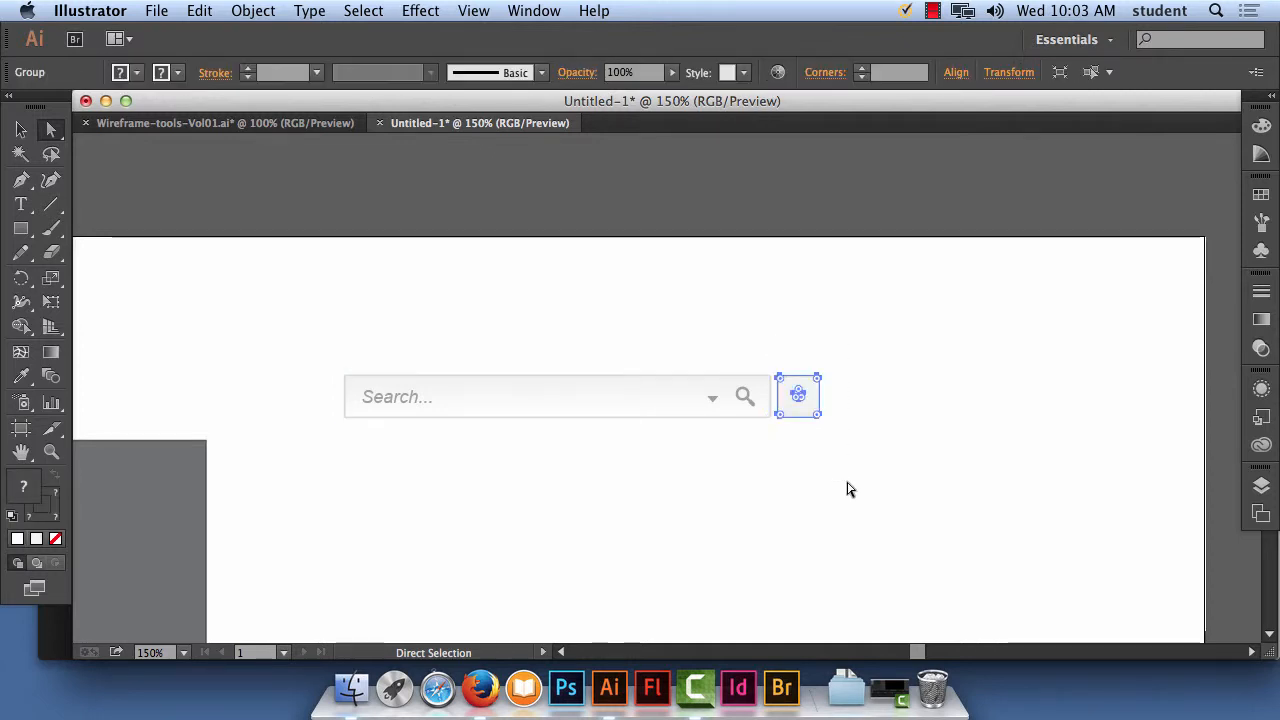
{"action": "key", "text": "Delete"}
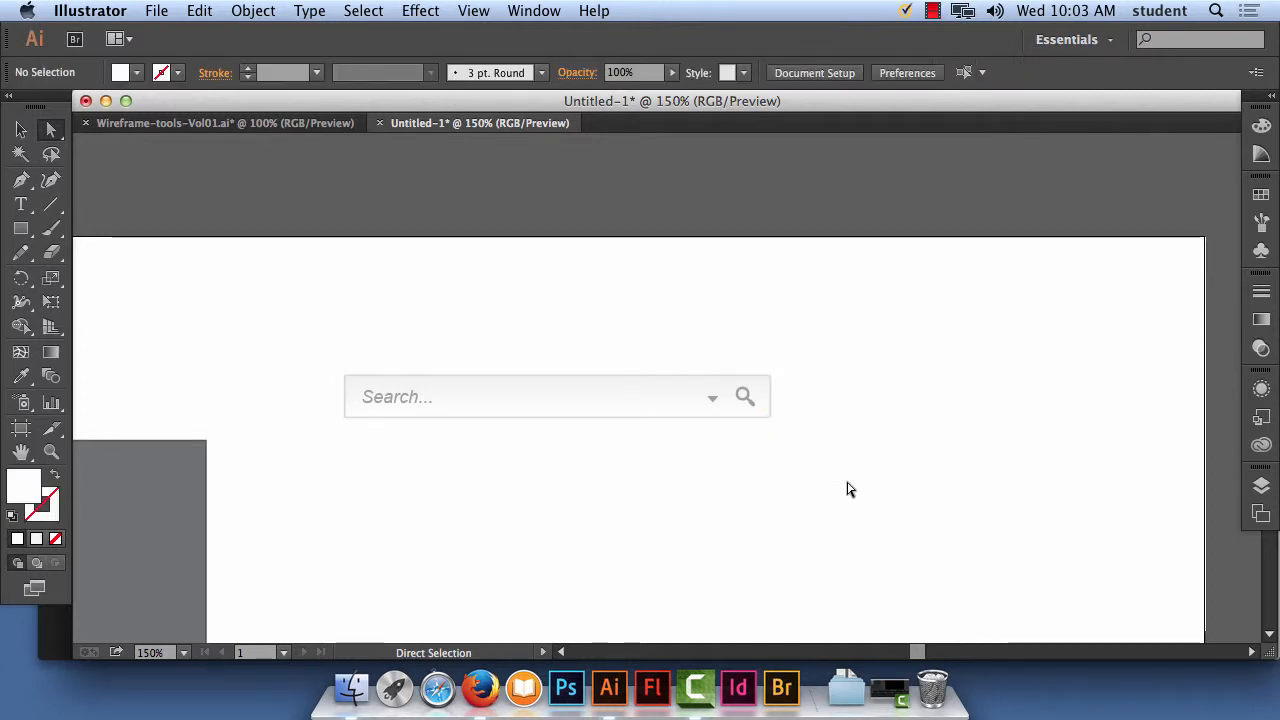
Move the search field group slightly right and down, deselect it, and view the whole artboard at 50%
{"action": "left_click", "coordinate": [20, 129]}
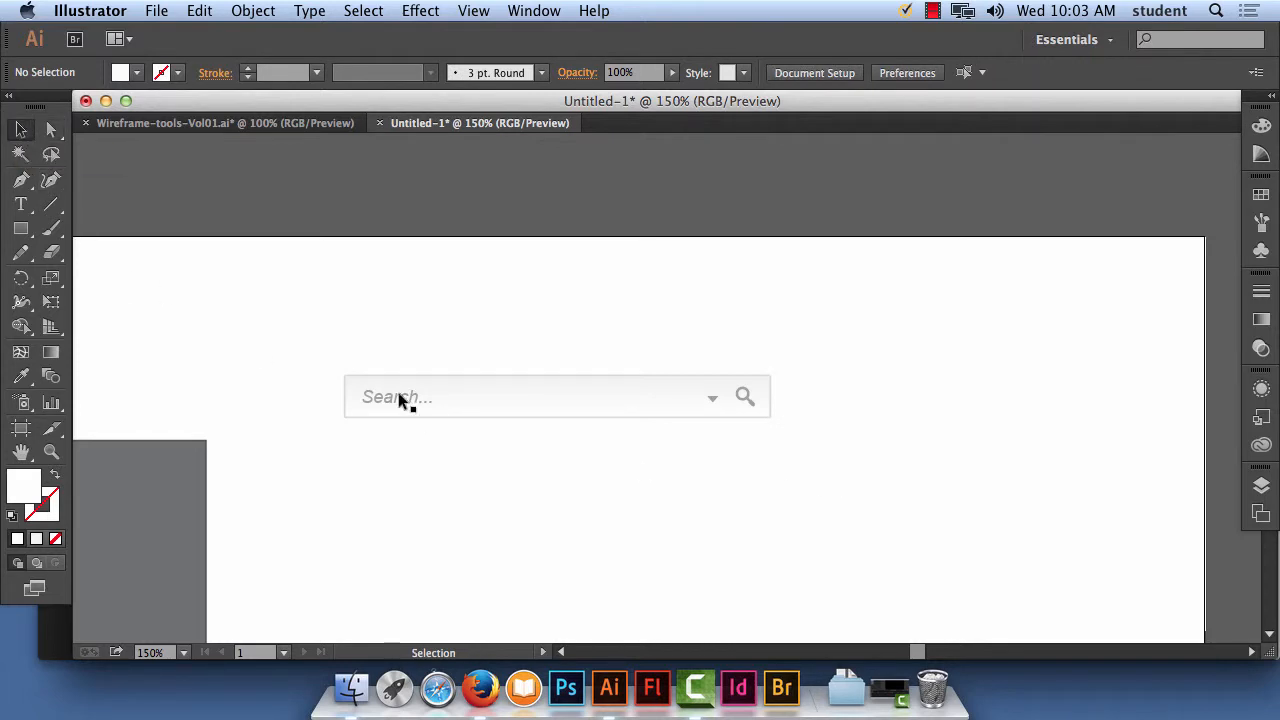
{"action": "left_click_drag", "start_coordinate": [440, 397], "coordinate": [510, 410]}
{"action": "left_click", "coordinate": [620, 342]}
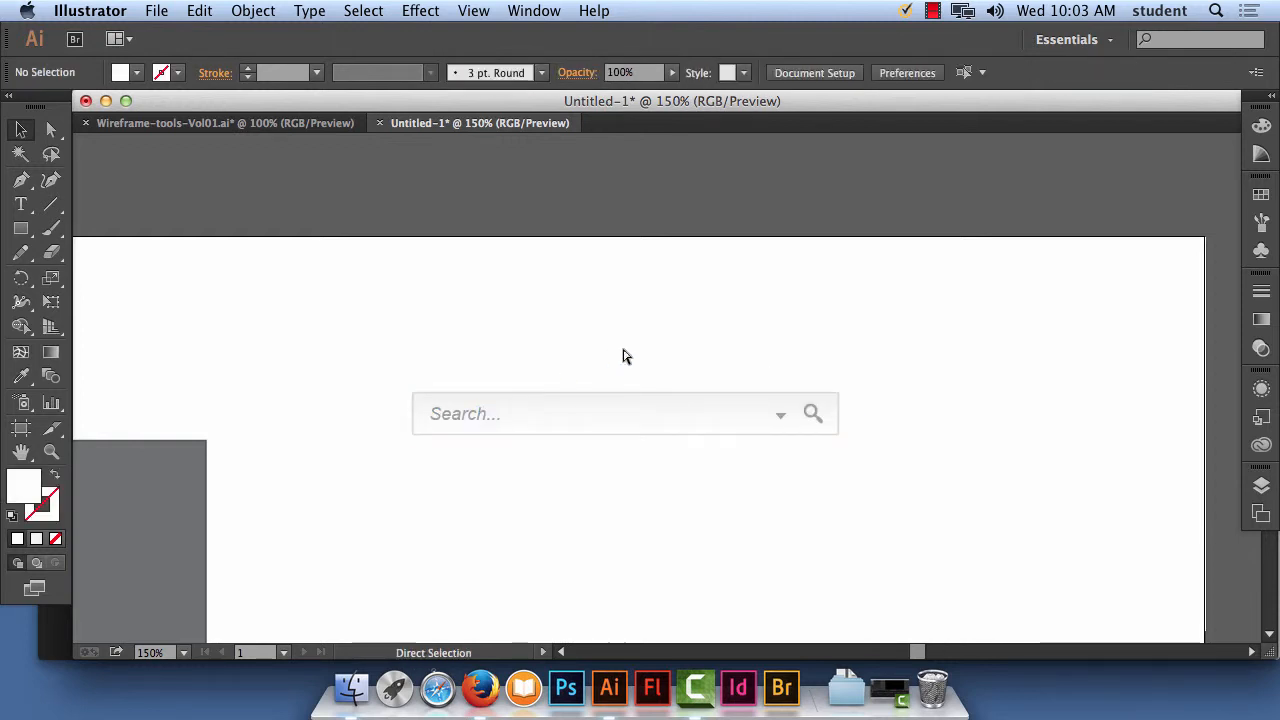
{"action": "key", "text": "super+minus"}
{"action": "key", "text": "super+minus"}
{"action": "left_click_drag", "start_coordinate": [651, 431], "coordinate": [660, 303]}
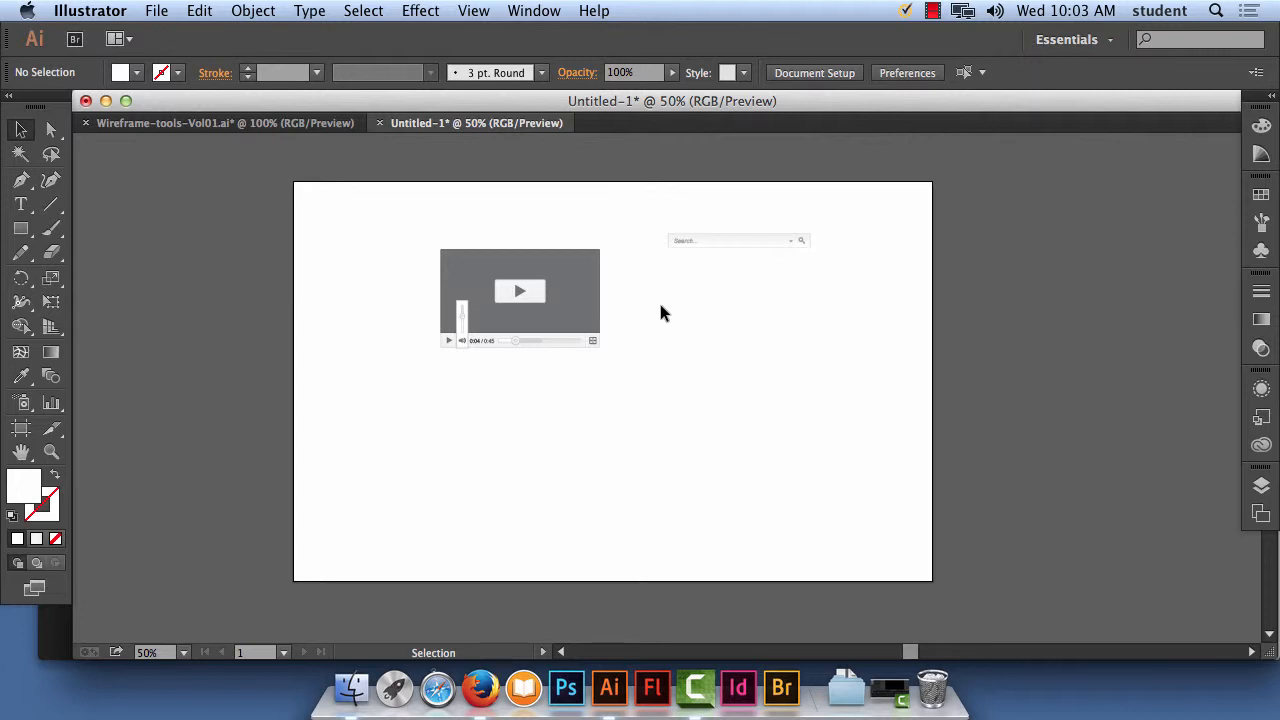
Copy the first full-width Image slider group, including its caption bar and dots, from Wireframe-tools-Vol01.ai
{"action": "left_click", "coordinate": [105, 123]}
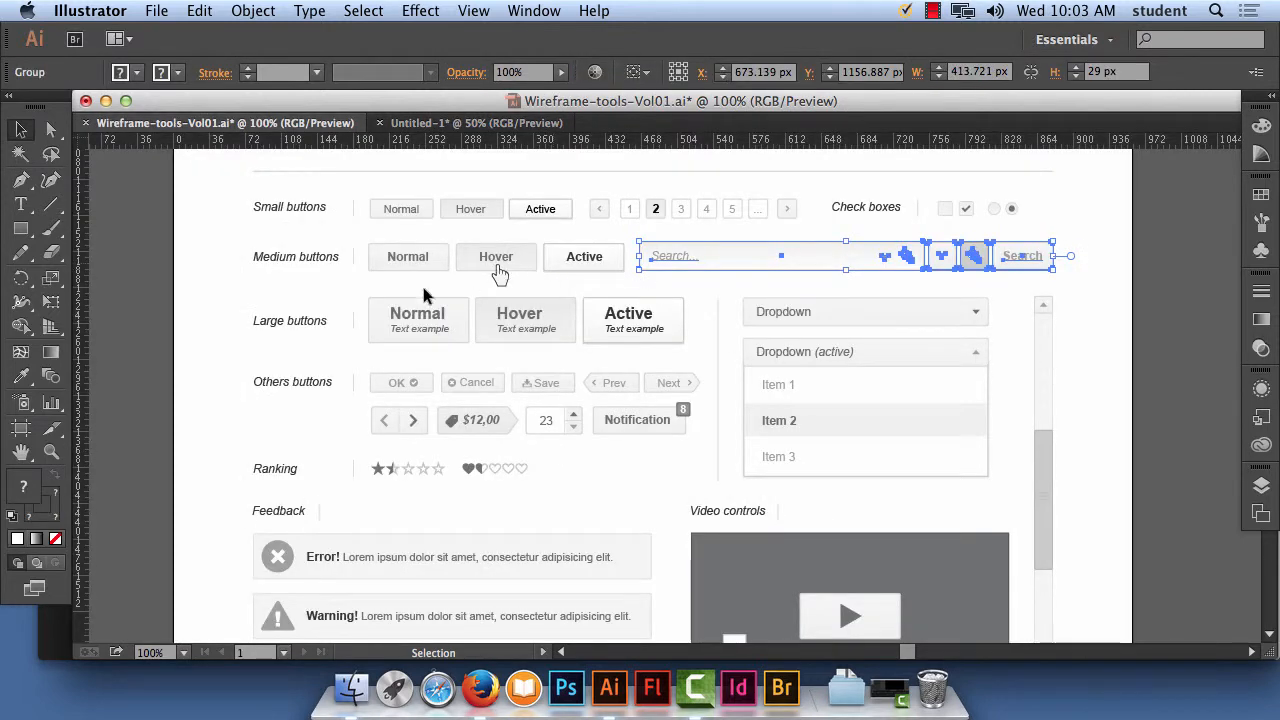
{"action": "scroll", "coordinate": [596, 361], "scroll_direction": "down", "scroll_amount": 10}
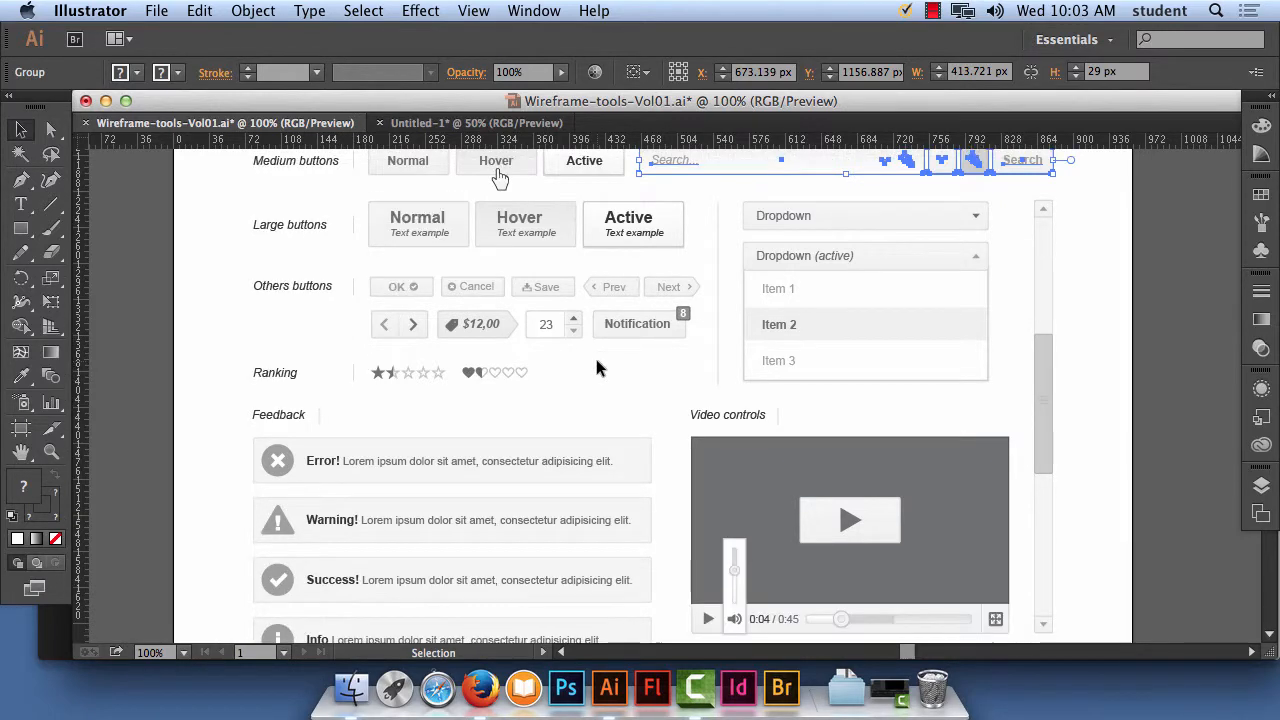
{"action": "scroll", "coordinate": [596, 366], "scroll_direction": "down", "scroll_amount": 10}
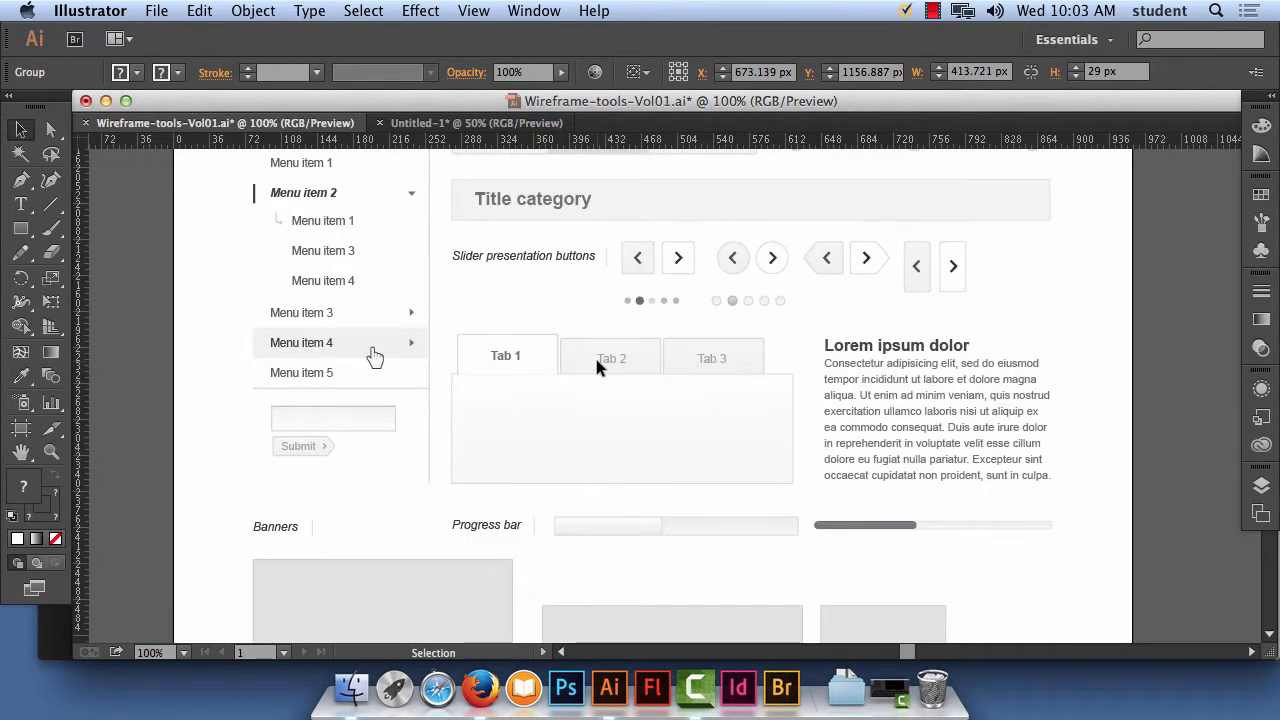
{"action": "scroll", "coordinate": [594, 352], "scroll_direction": "up", "scroll_amount": 20}
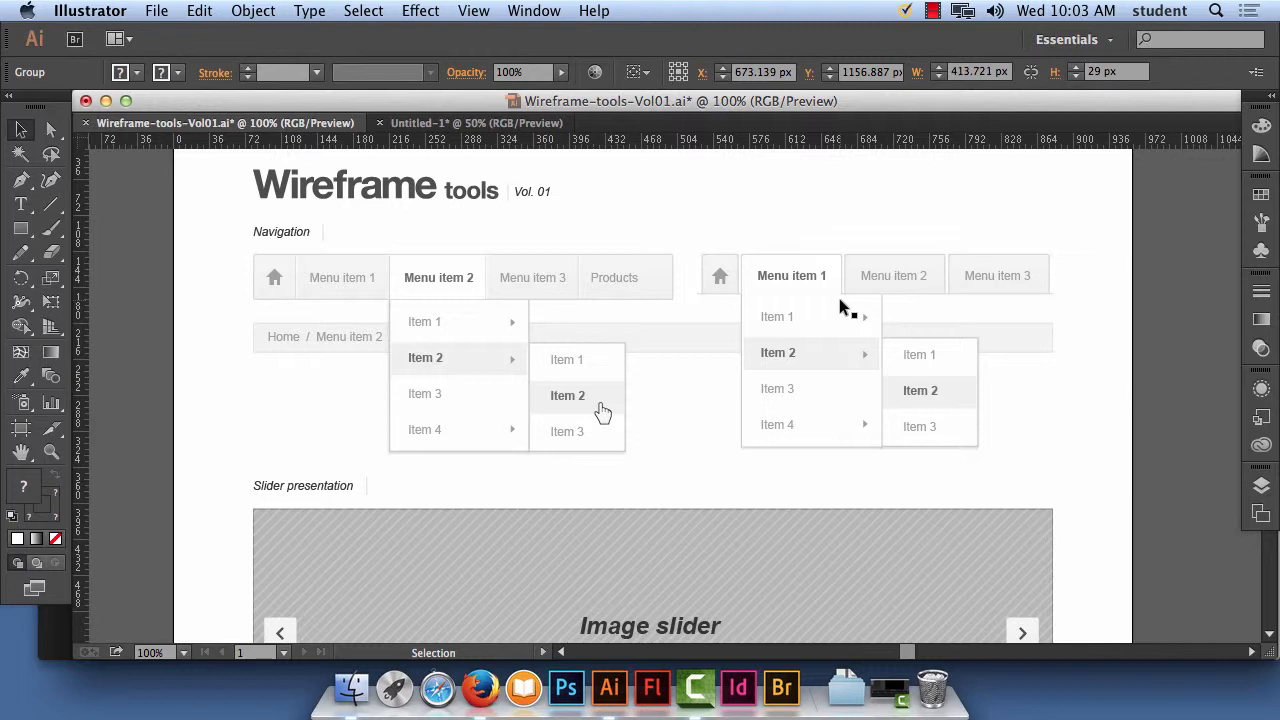
{"action": "scroll", "coordinate": [805, 433], "scroll_direction": "down", "scroll_amount": 5}
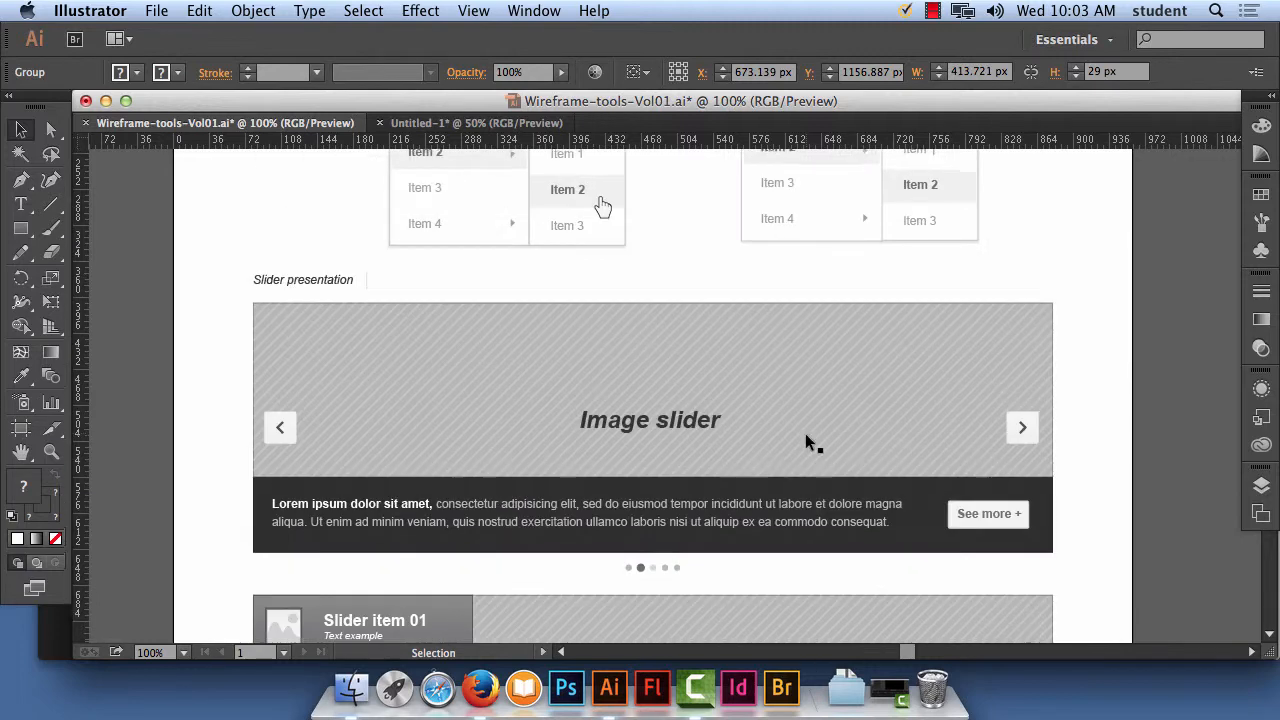
{"action": "scroll", "coordinate": [805, 433], "scroll_direction": "down", "scroll_amount": 5}
{"action": "scroll", "coordinate": [805, 433], "scroll_direction": "up", "scroll_amount": 5}
{"action": "scroll", "coordinate": [807, 430], "scroll_direction": "down", "scroll_amount": 1}
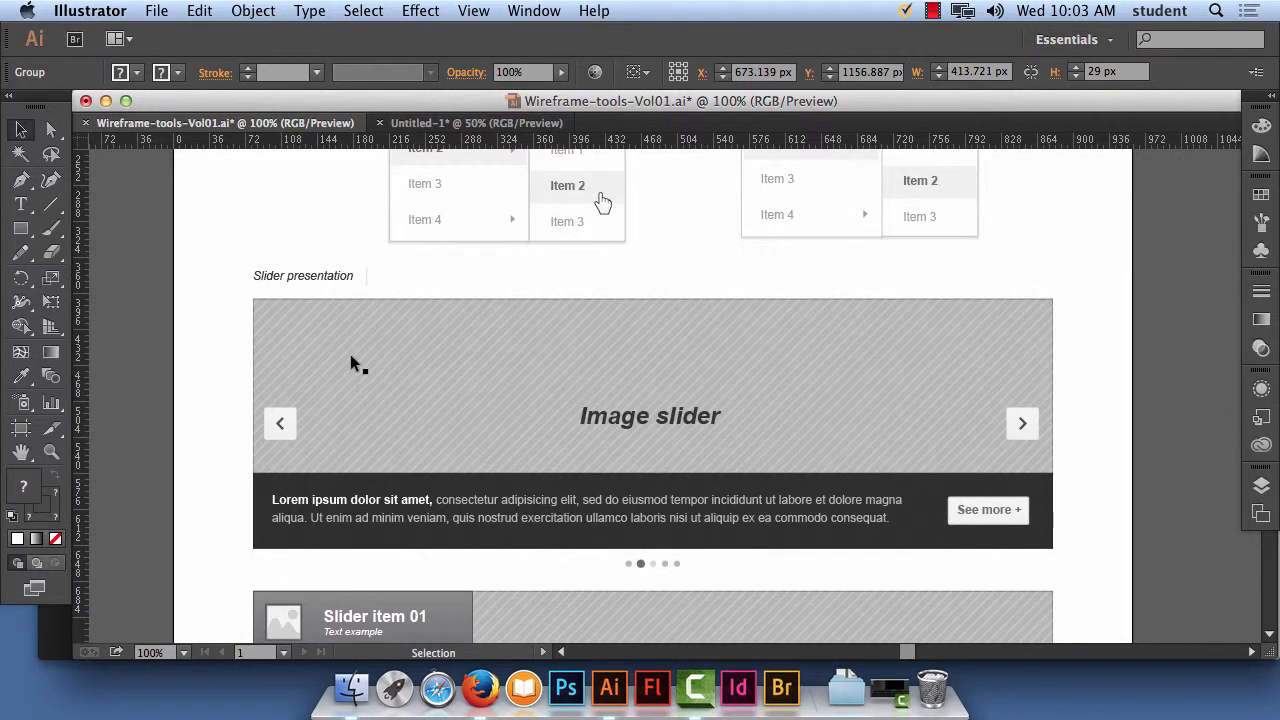
{"action": "left_click_drag", "start_coordinate": [246, 288], "coordinate": [1076, 574]}
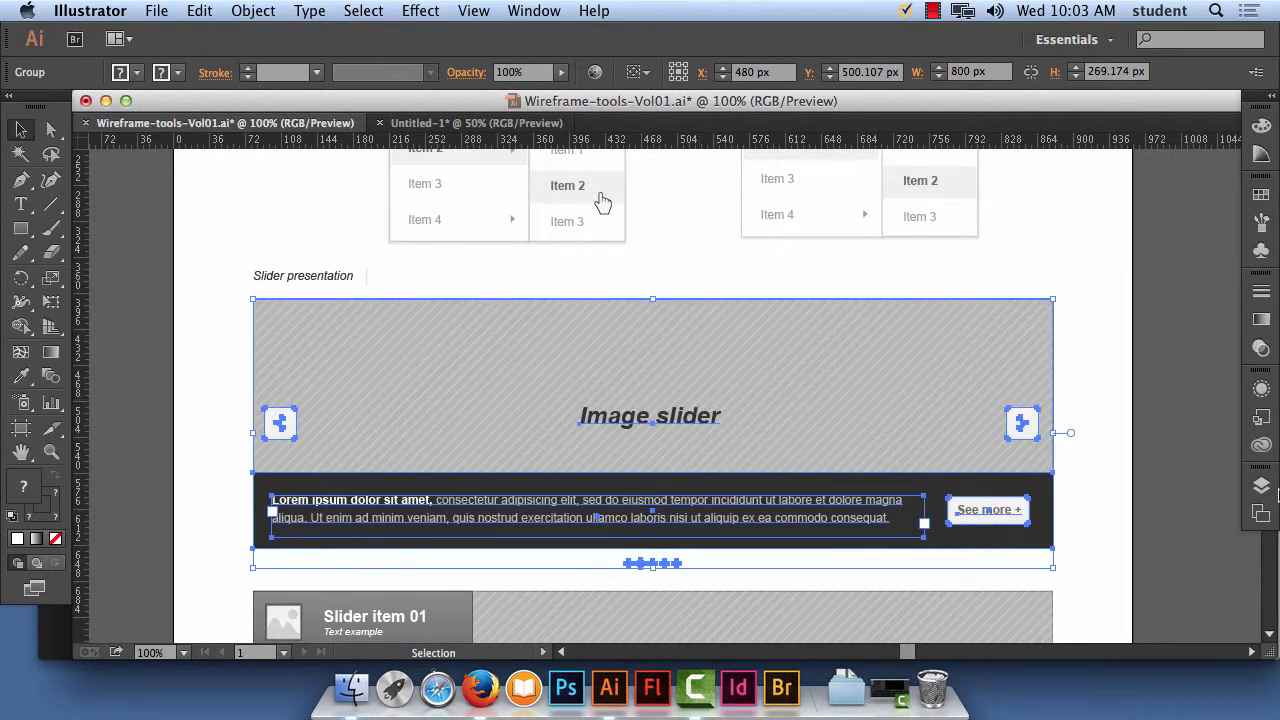
{"action": "left_click", "coordinate": [1104, 443]}
{"action": "left_click", "coordinate": [868, 432]}
Paste the image slider into Untitled-1 and place it below the video player with their left edges roughly aligned
{"action": "left_click", "coordinate": [505, 123]}
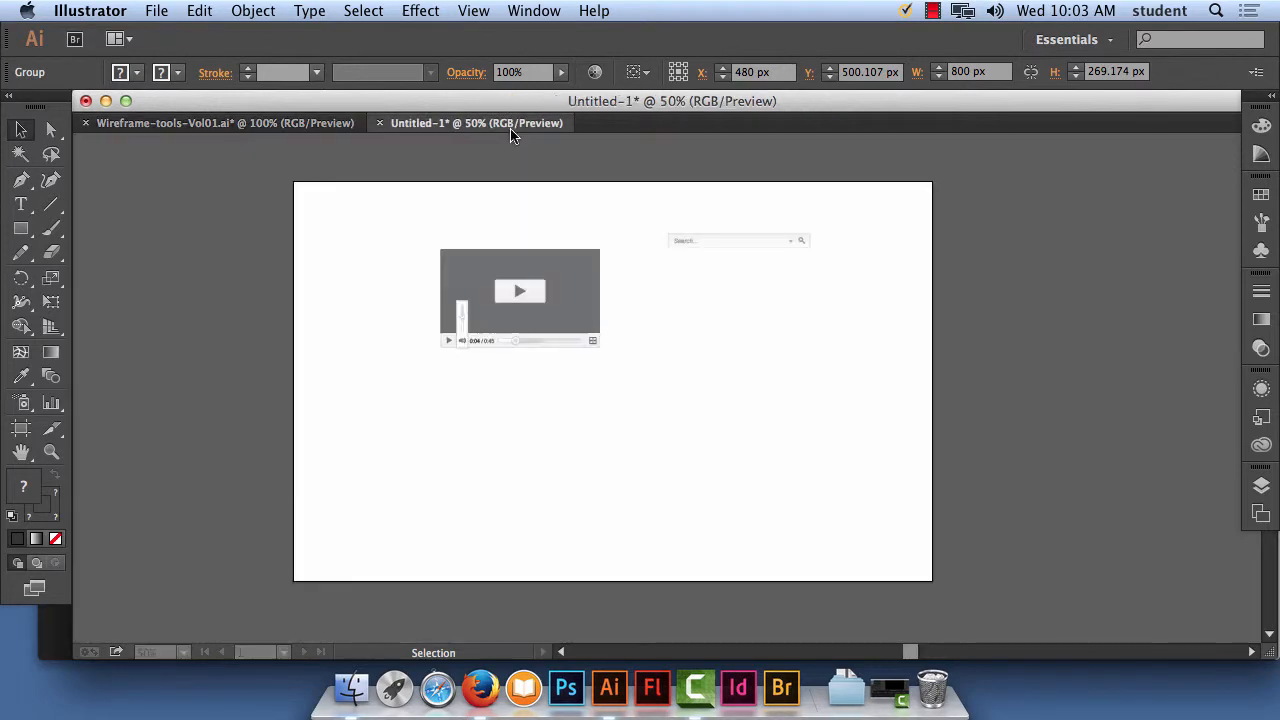
{"action": "key", "text": "super+v"}
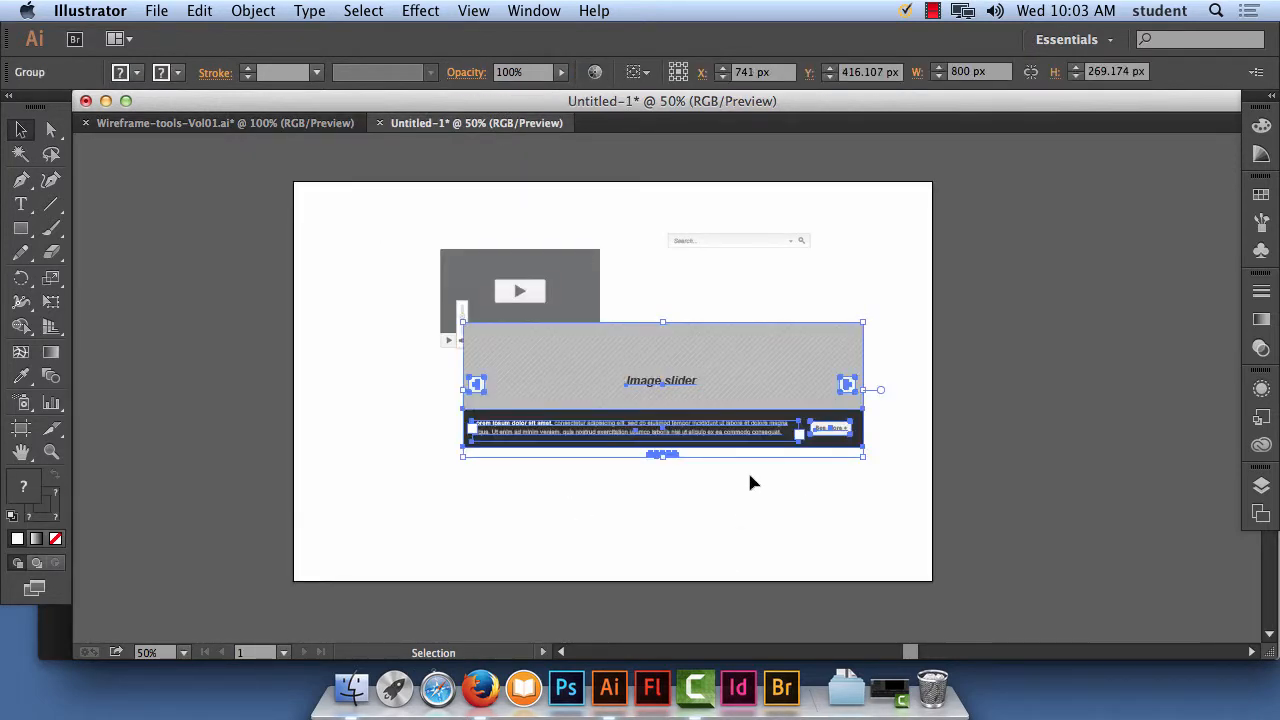
{"action": "left_click_drag", "start_coordinate": [765, 375], "coordinate": [766, 501]}
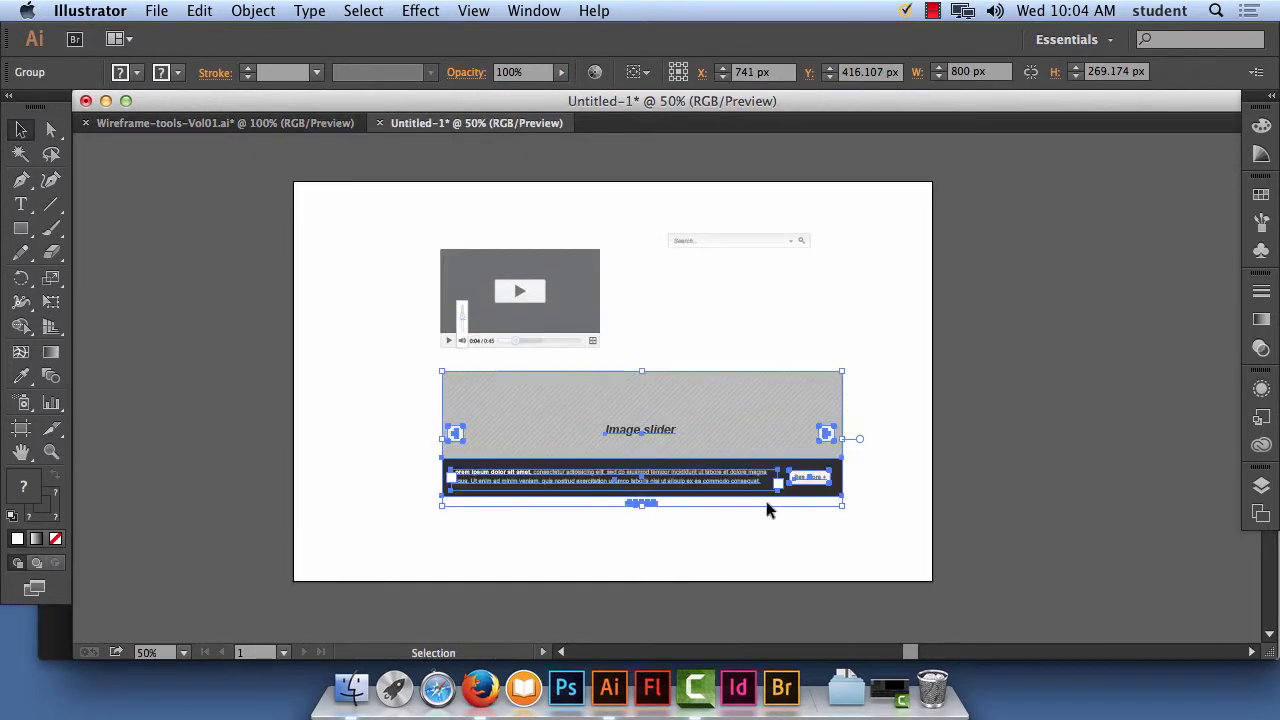
{"action": "left_click", "coordinate": [777, 558]}
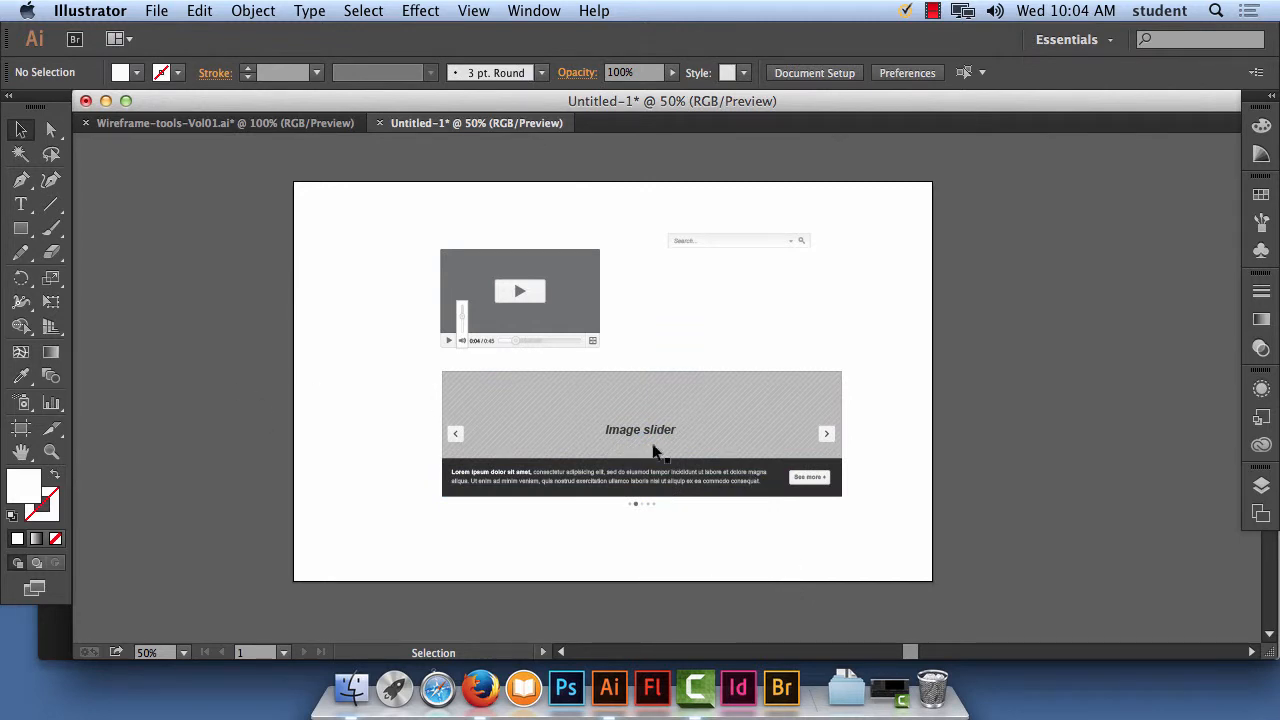
Narrow the image slider group to about 492 px wide, keeping its left edge in place, and deselect it
{"action": "left_click_drag", "start_coordinate": [421, 357], "coordinate": [890, 516]}
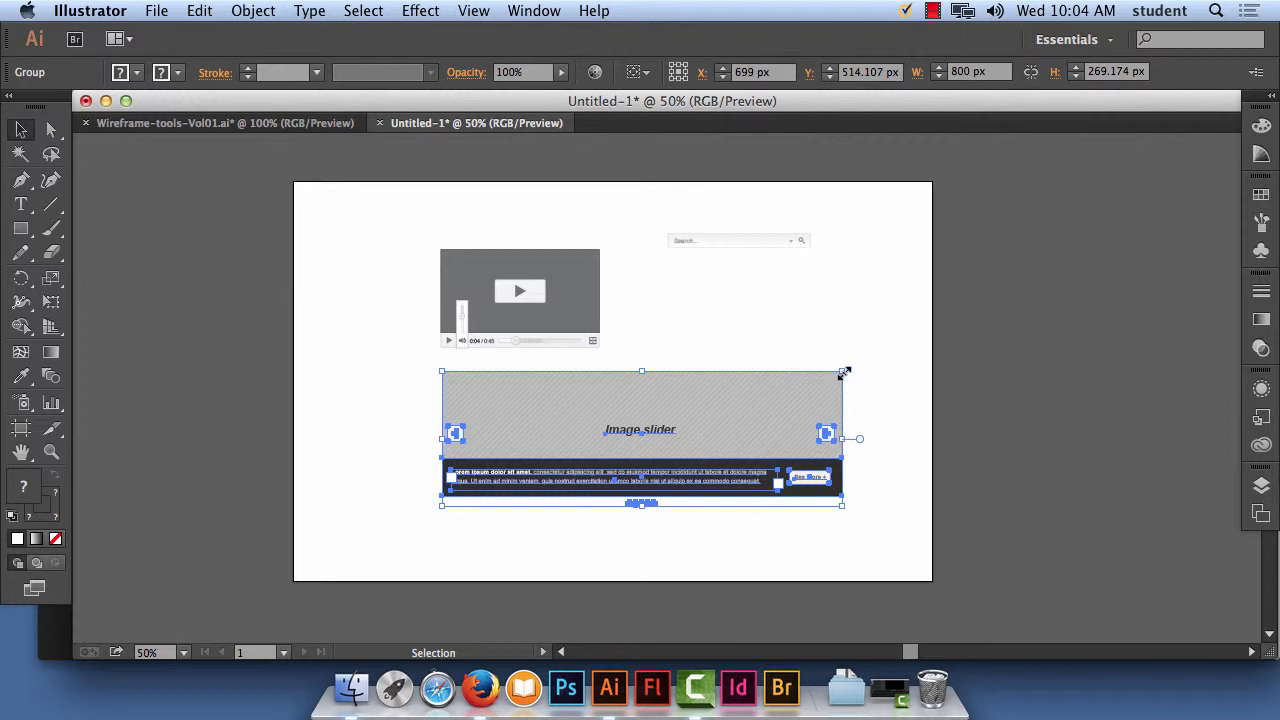
{"action": "left_click_drag", "start_coordinate": [842, 371], "coordinate": [692, 373]}
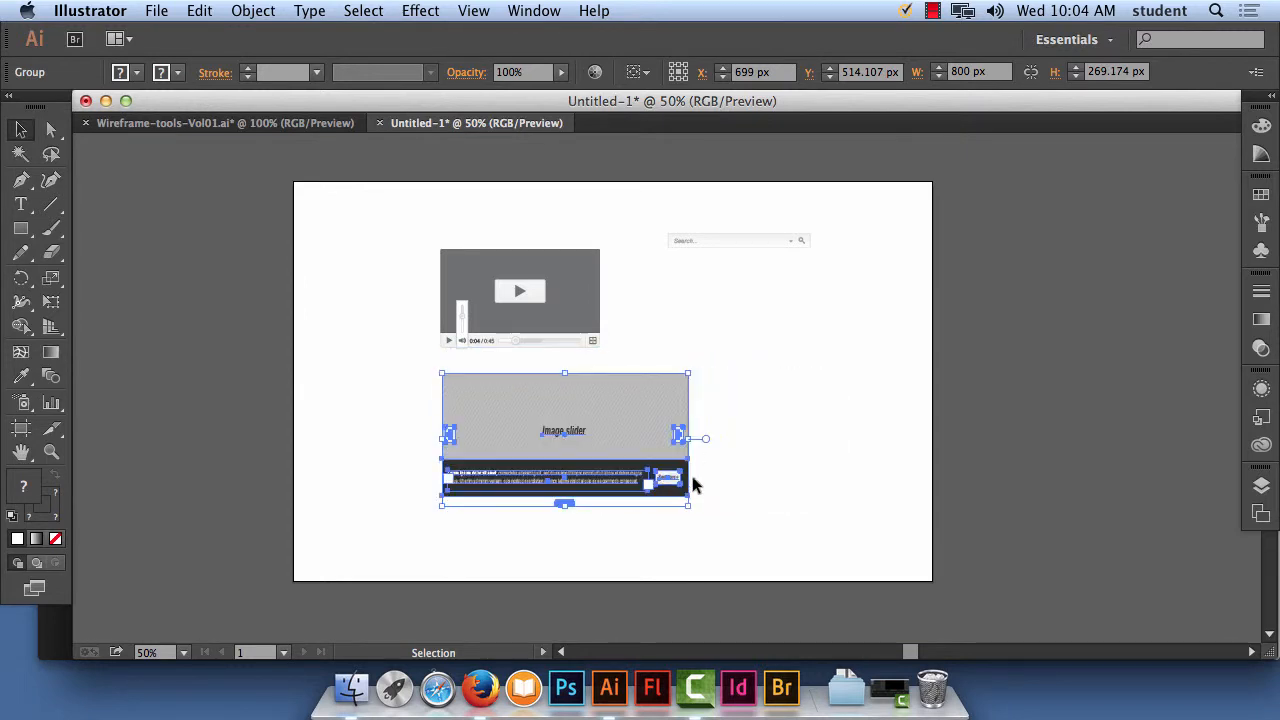
{"action": "left_click", "coordinate": [693, 537]}
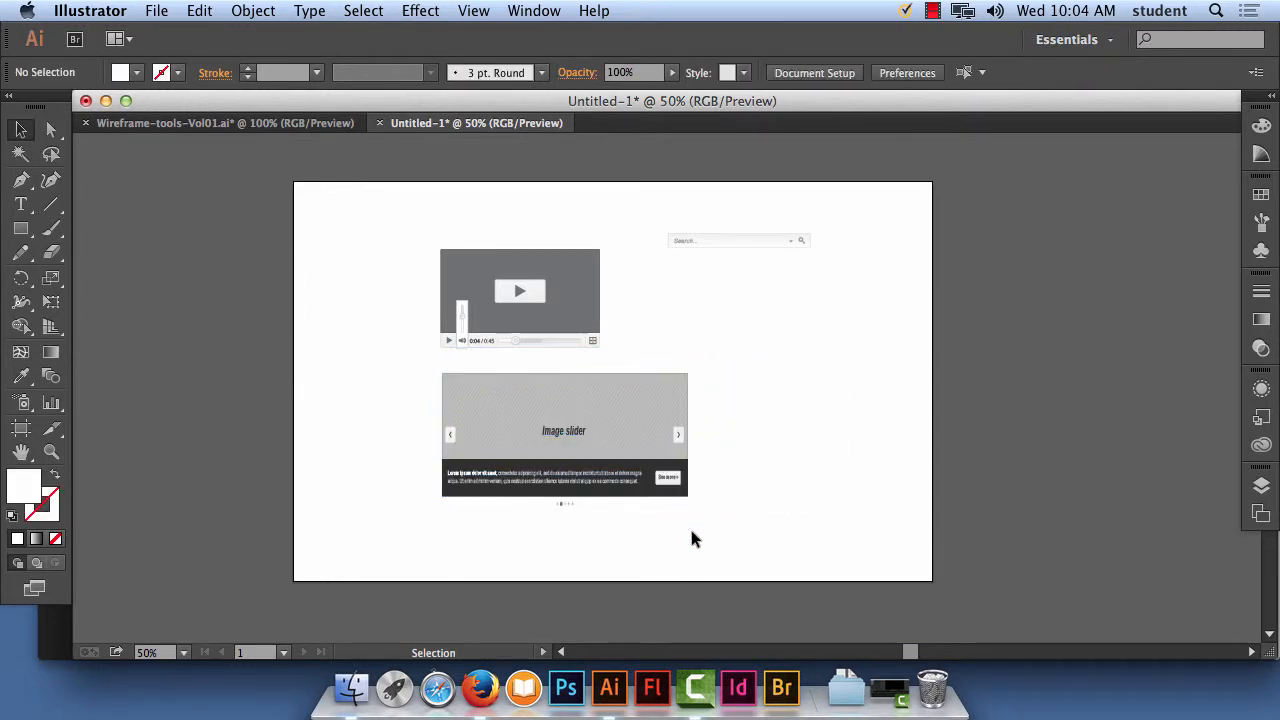
Reduce the font size of the letters "Image slide" in the slider's centre label, then deselect the text
{"action": "left_click", "coordinate": [574, 430]}
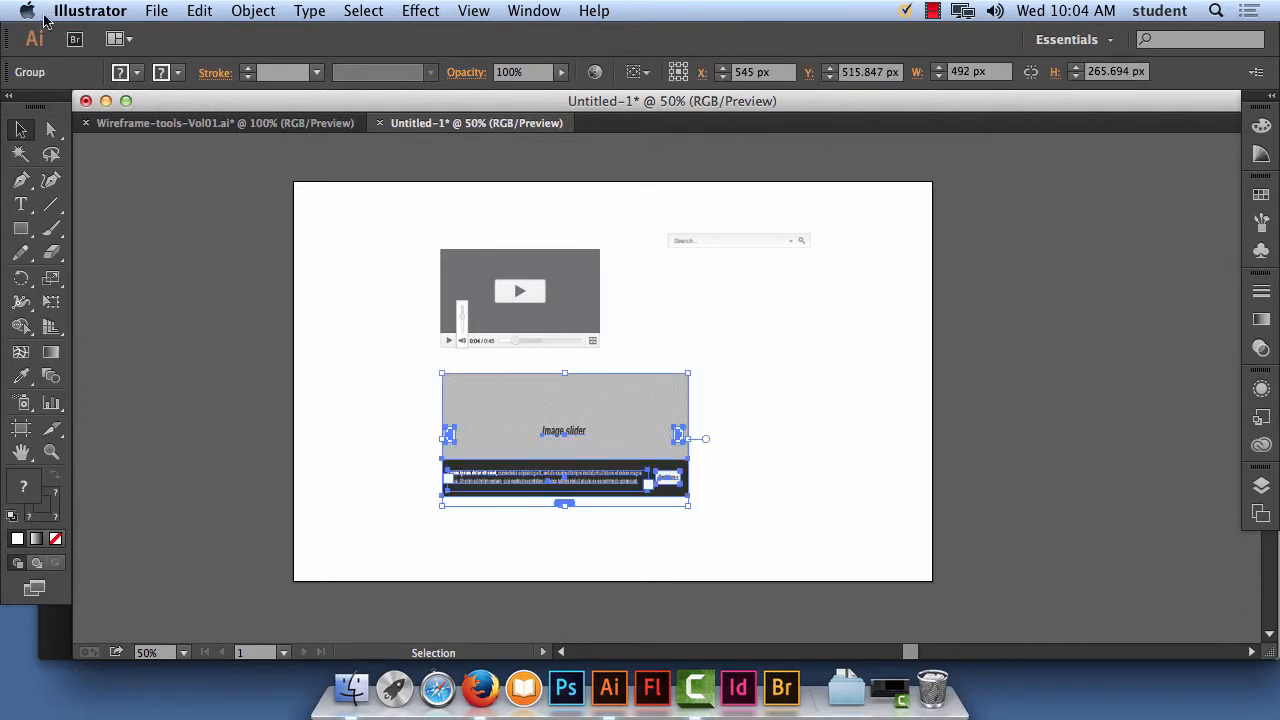
{"action": "key", "text": "a"}
{"action": "left_click", "coordinate": [738, 481]}
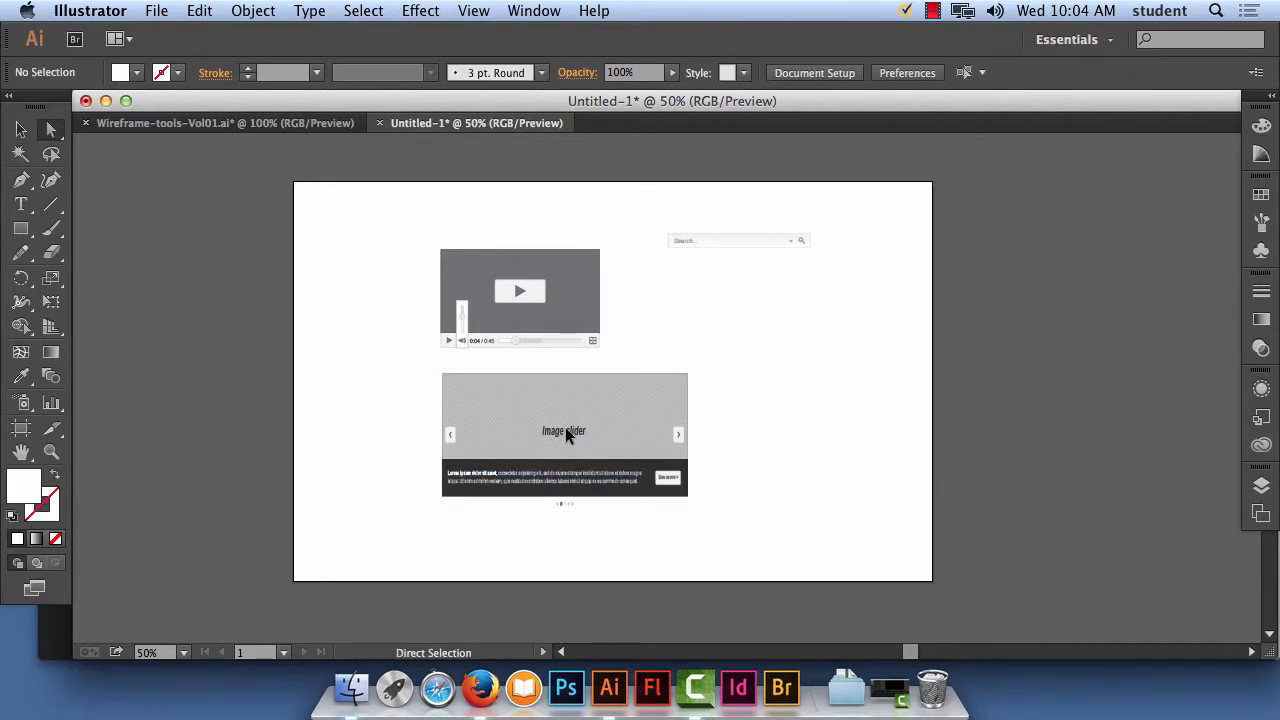
{"action": "left_click", "coordinate": [566, 432]}
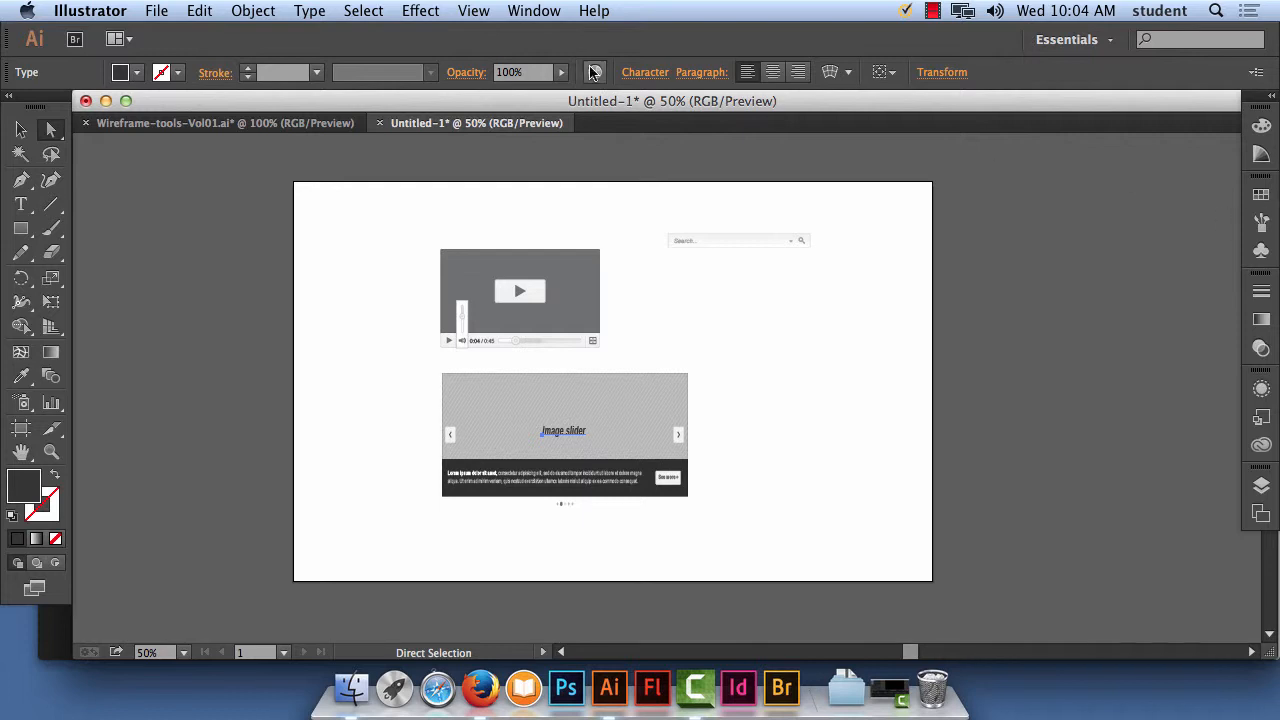
{"action": "left_click", "coordinate": [20, 203]}
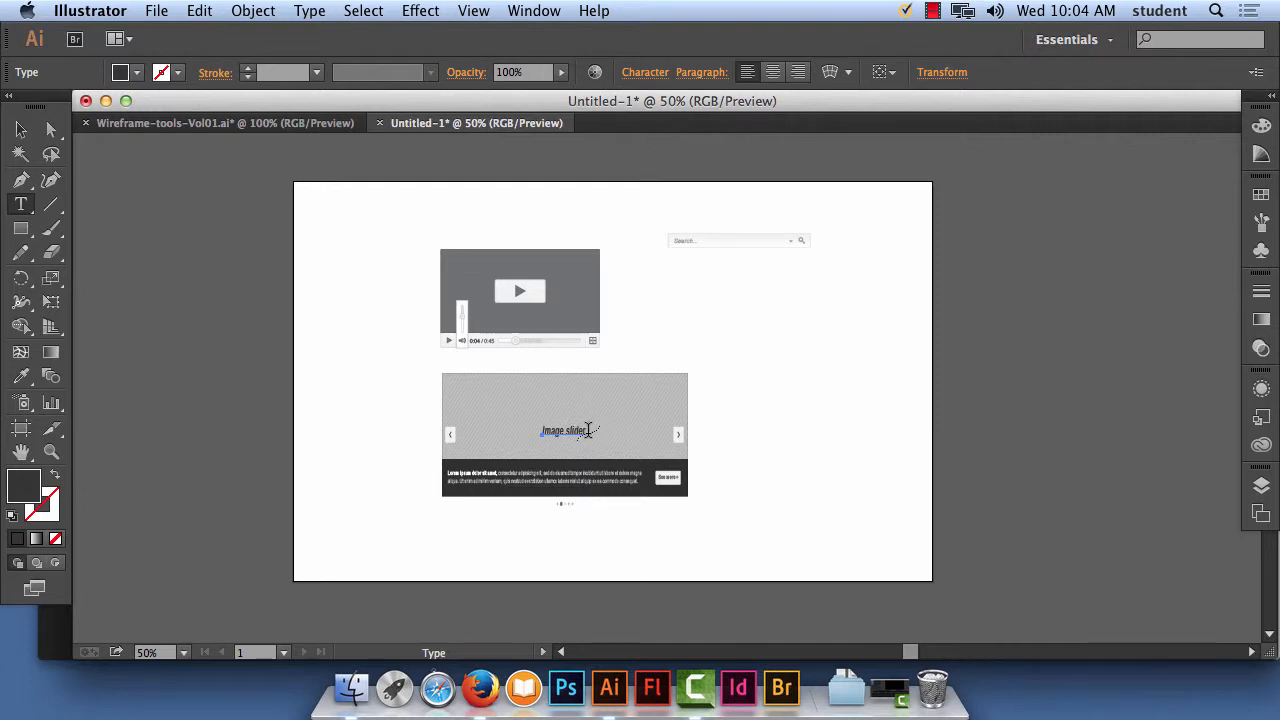
{"action": "left_click_drag", "start_coordinate": [578, 432], "coordinate": [506, 428]}
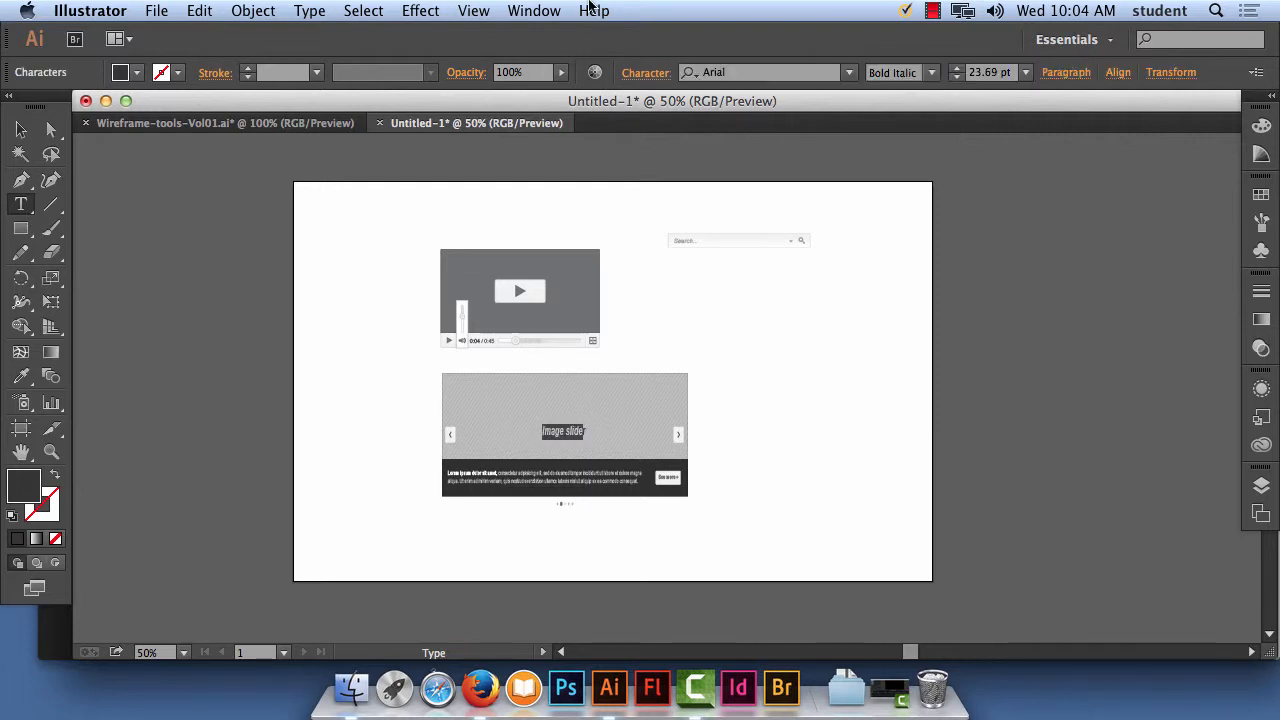
{"action": "left_click", "coordinate": [1025, 72]}
{"action": "left_click", "coordinate": [1039, 228]}
{"action": "left_click", "coordinate": [20, 132]}
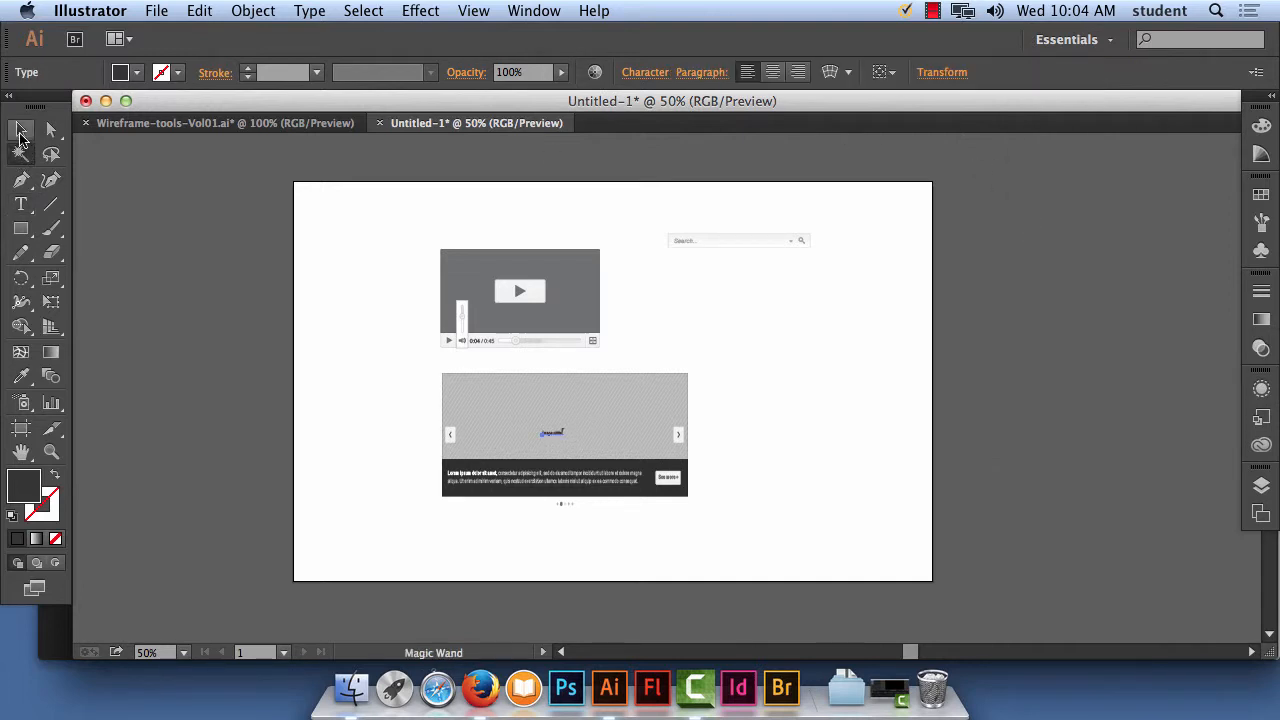
{"action": "left_click", "coordinate": [440, 537]}
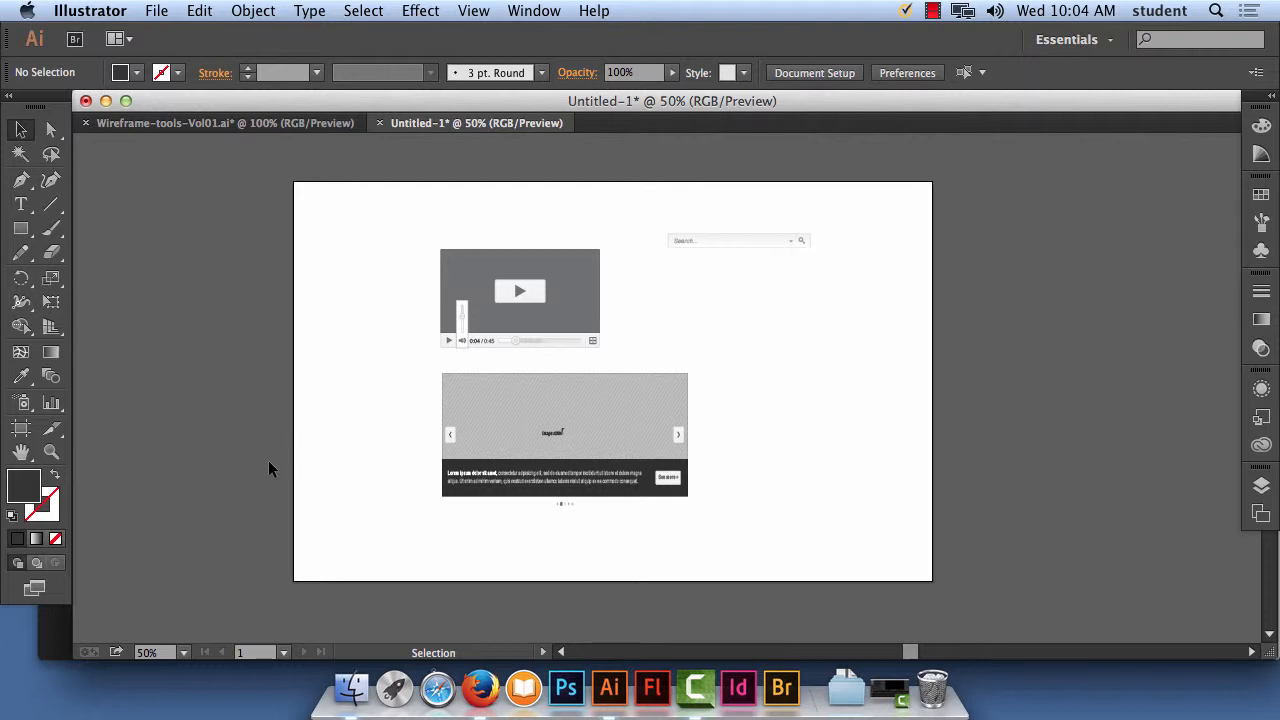
Switch to Wireframe-tools-Vol01.ai and locate the picture placeholders in its Images section
{"action": "left_click", "coordinate": [280, 120]}
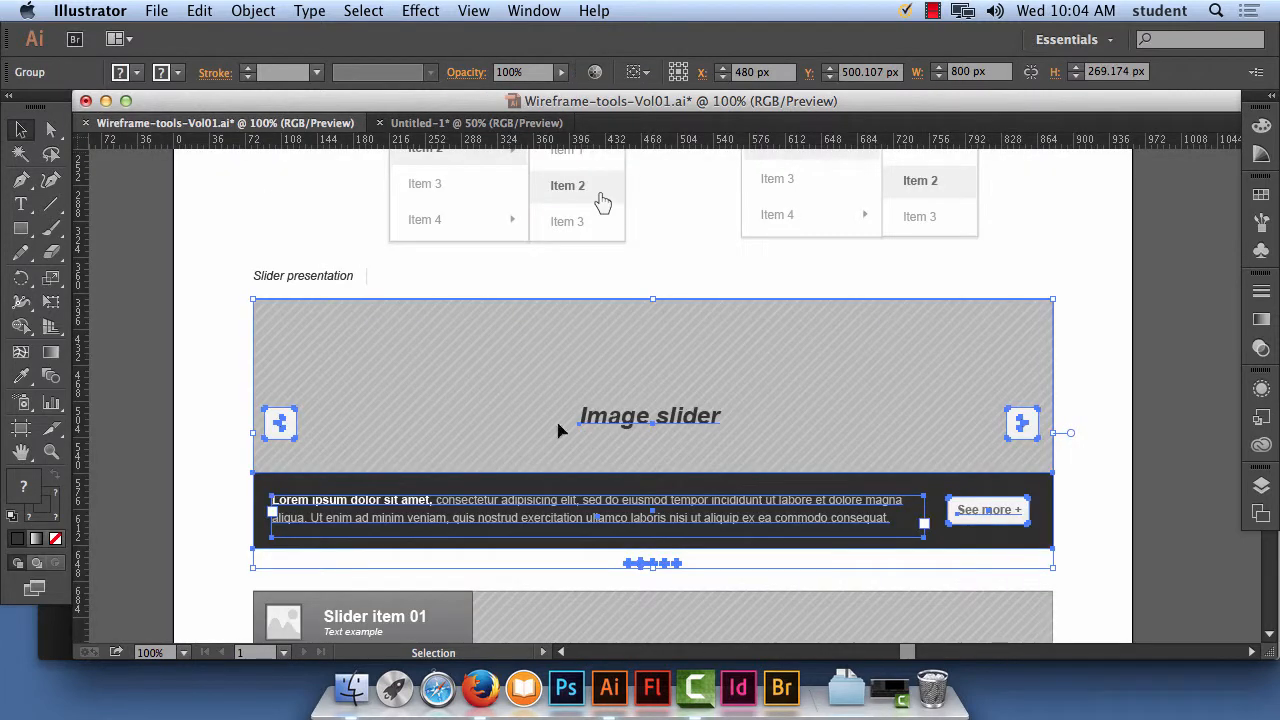
{"action": "scroll", "coordinate": [594, 451], "scroll_direction": "down", "scroll_amount": 5}
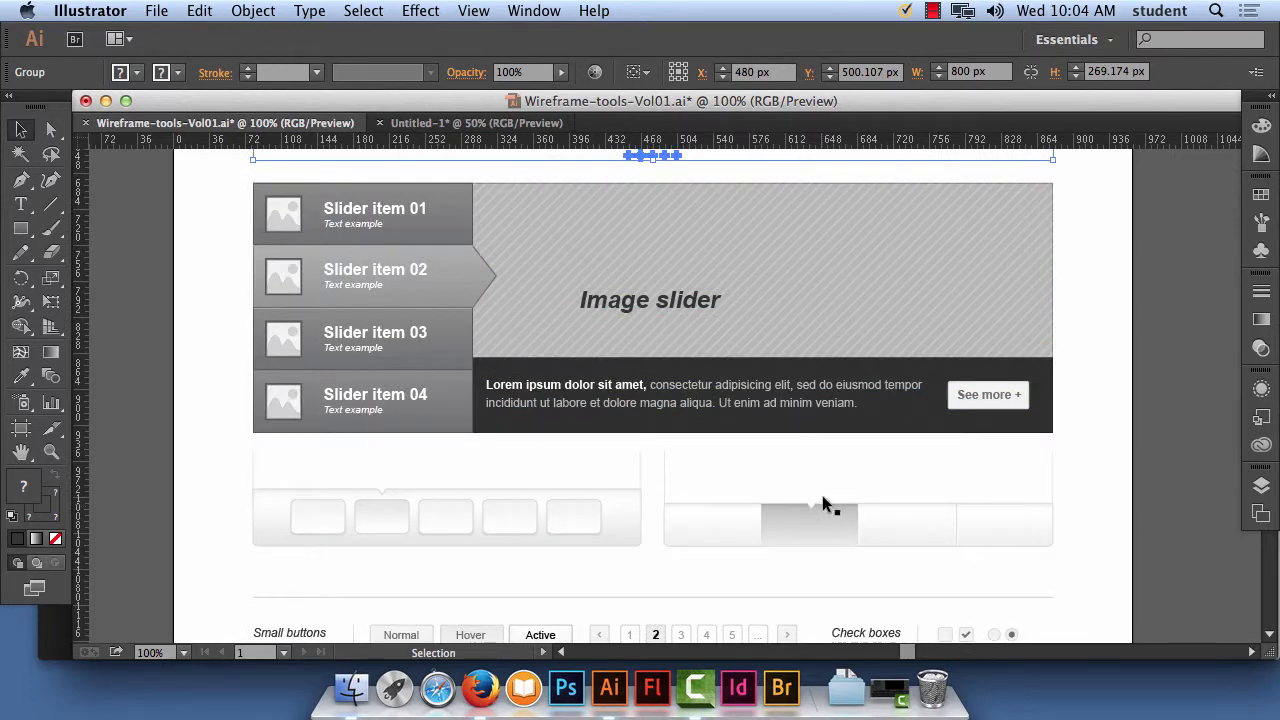
{"action": "scroll", "coordinate": [878, 543], "scroll_direction": "down", "scroll_amount": 15}
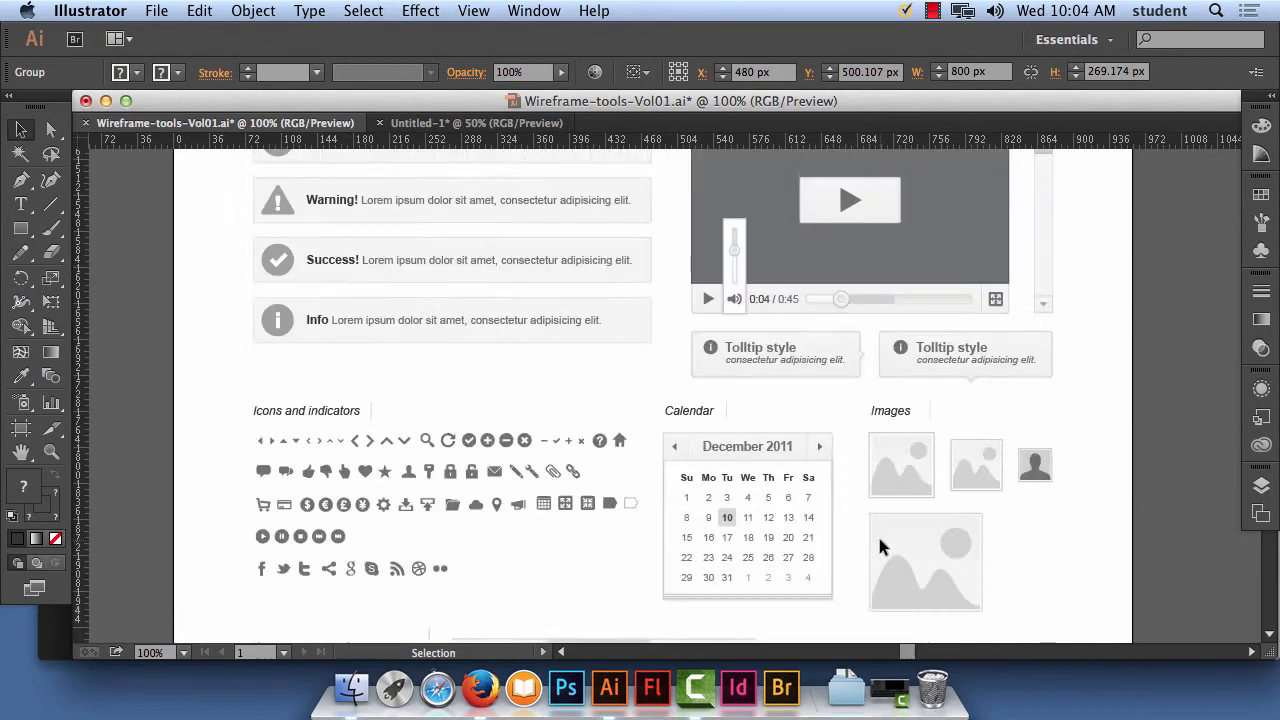
{"action": "scroll", "coordinate": [879, 541], "scroll_direction": "down", "scroll_amount": 6}
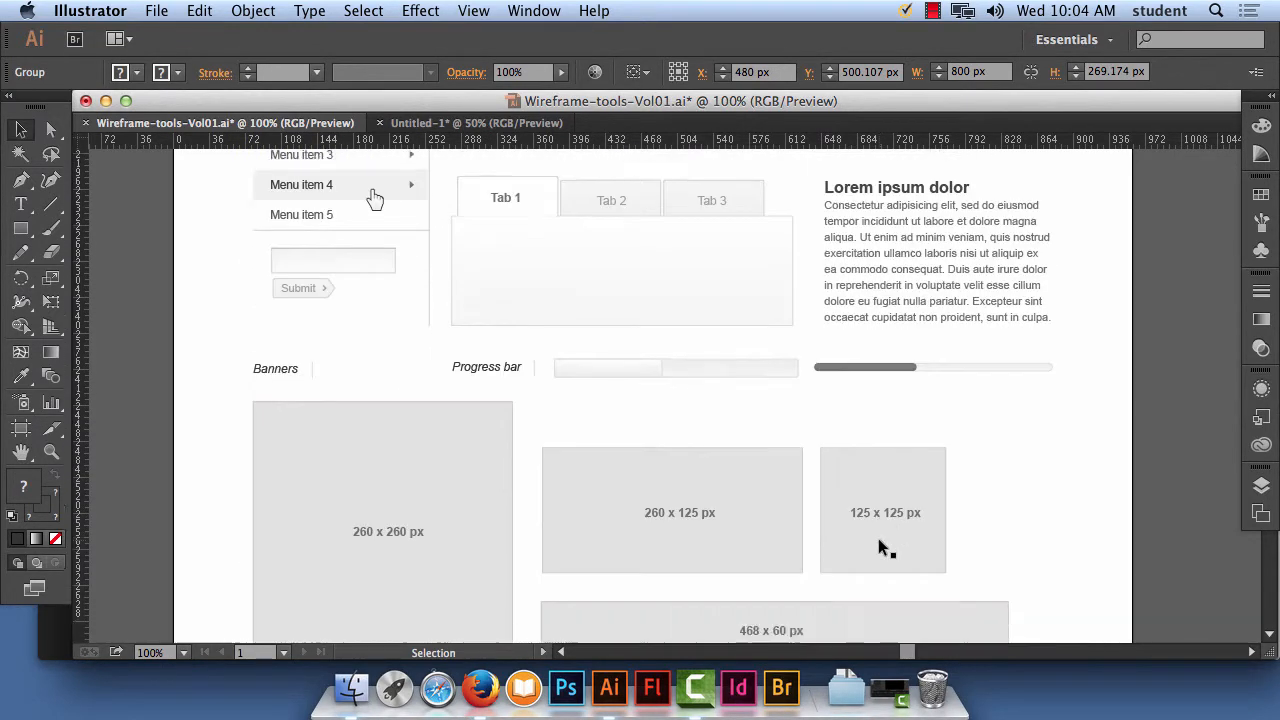
{"action": "scroll", "coordinate": [677, 529], "scroll_direction": "up", "scroll_amount": 8}
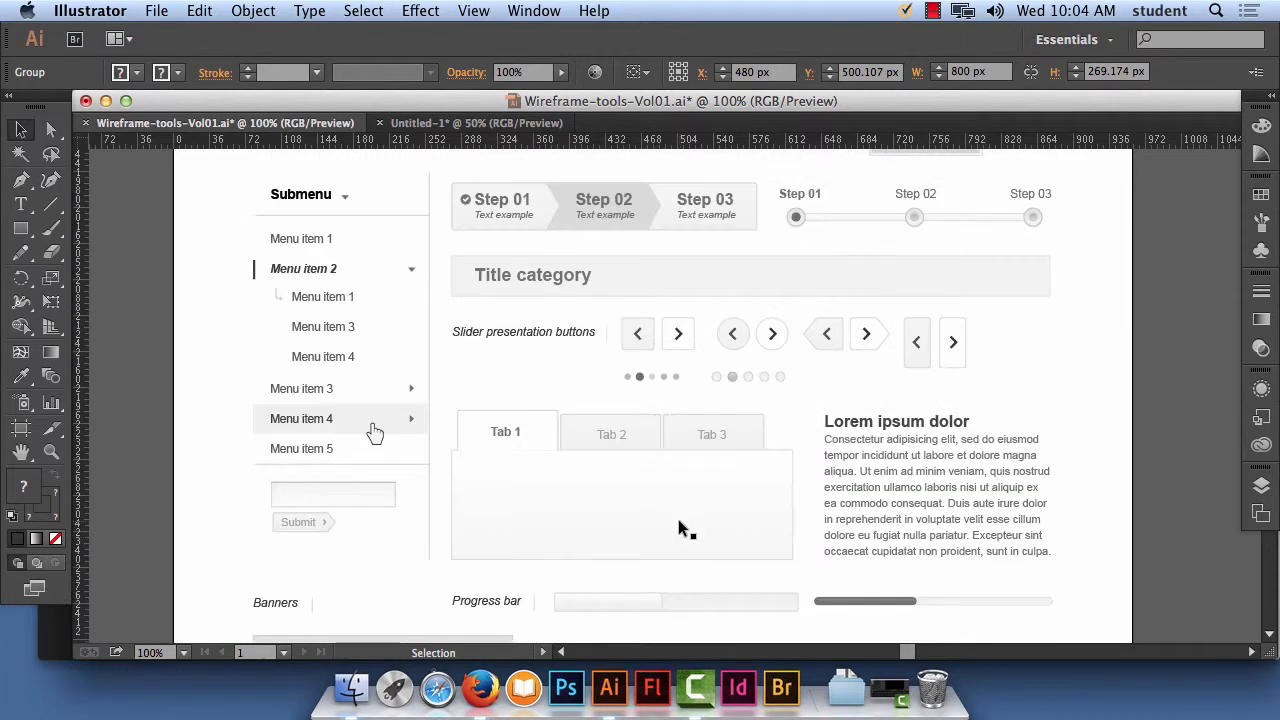
{"action": "left_click", "coordinate": [934, 327]}
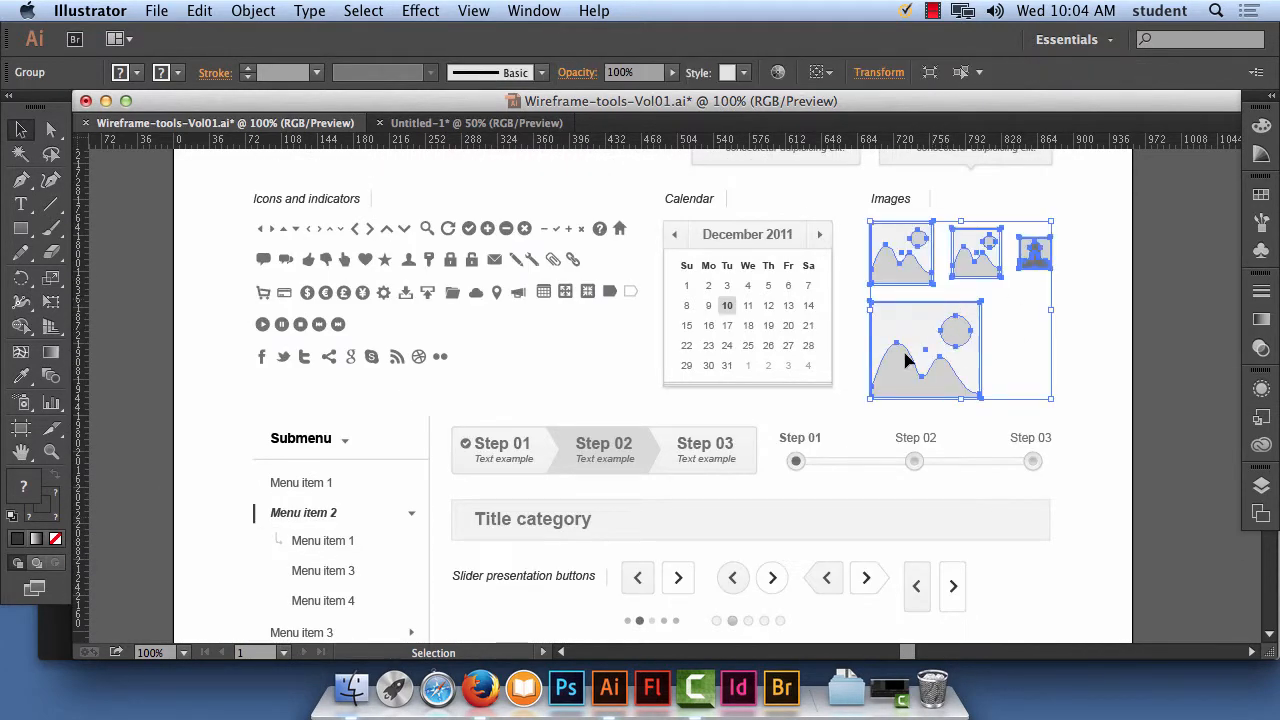
{"action": "left_click", "coordinate": [1082, 292]}
{"action": "left_click", "coordinate": [963, 340]}
{"action": "left_click", "coordinate": [1117, 341]}
{"action": "left_click", "coordinate": [866, 337]}
{"action": "left_click", "coordinate": [1044, 283]}
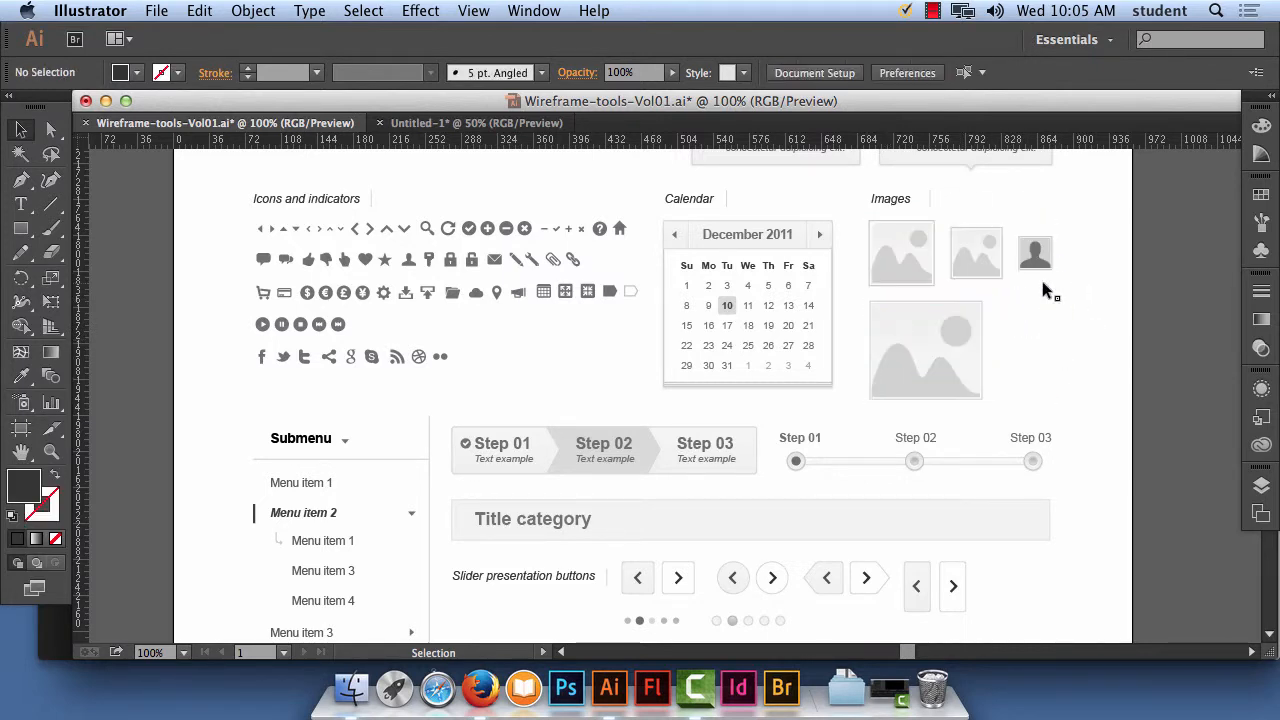
Select only the large picture placeholder in the Images section with the Direct Selection tool and copy it
{"action": "left_click", "coordinate": [55, 130]}
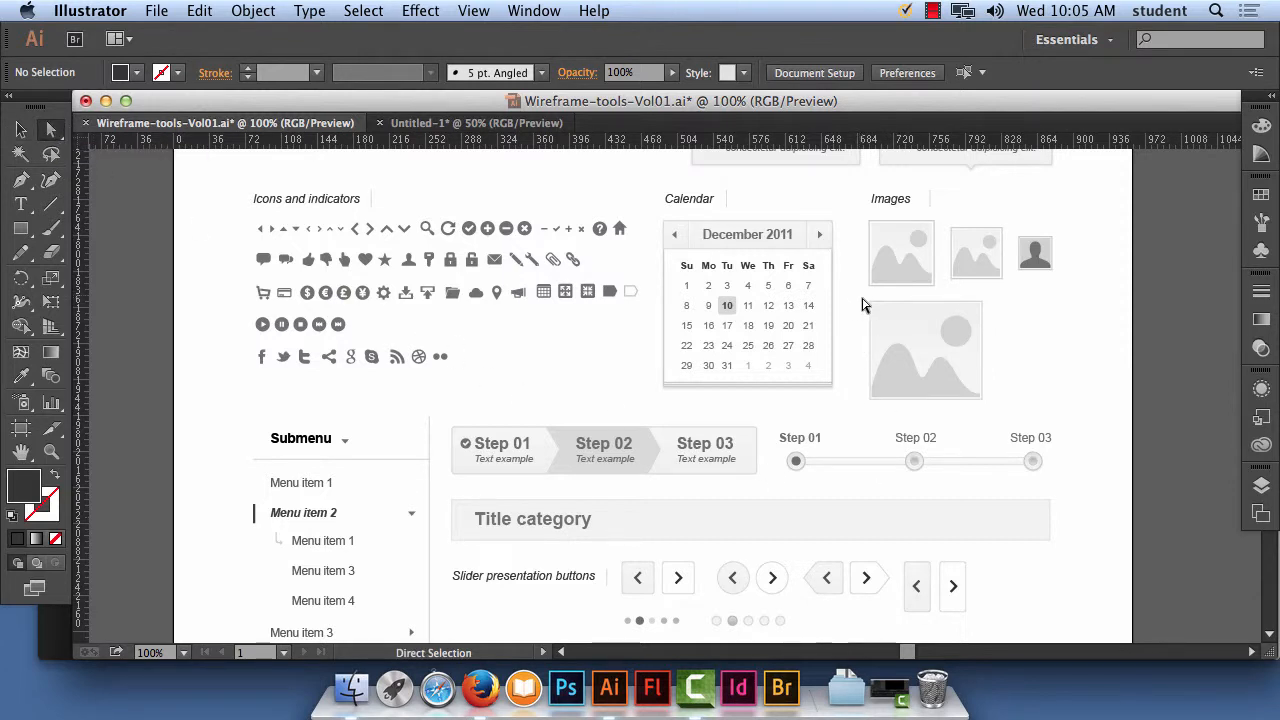
{"action": "left_click_drag", "start_coordinate": [859, 295], "coordinate": [1005, 417]}
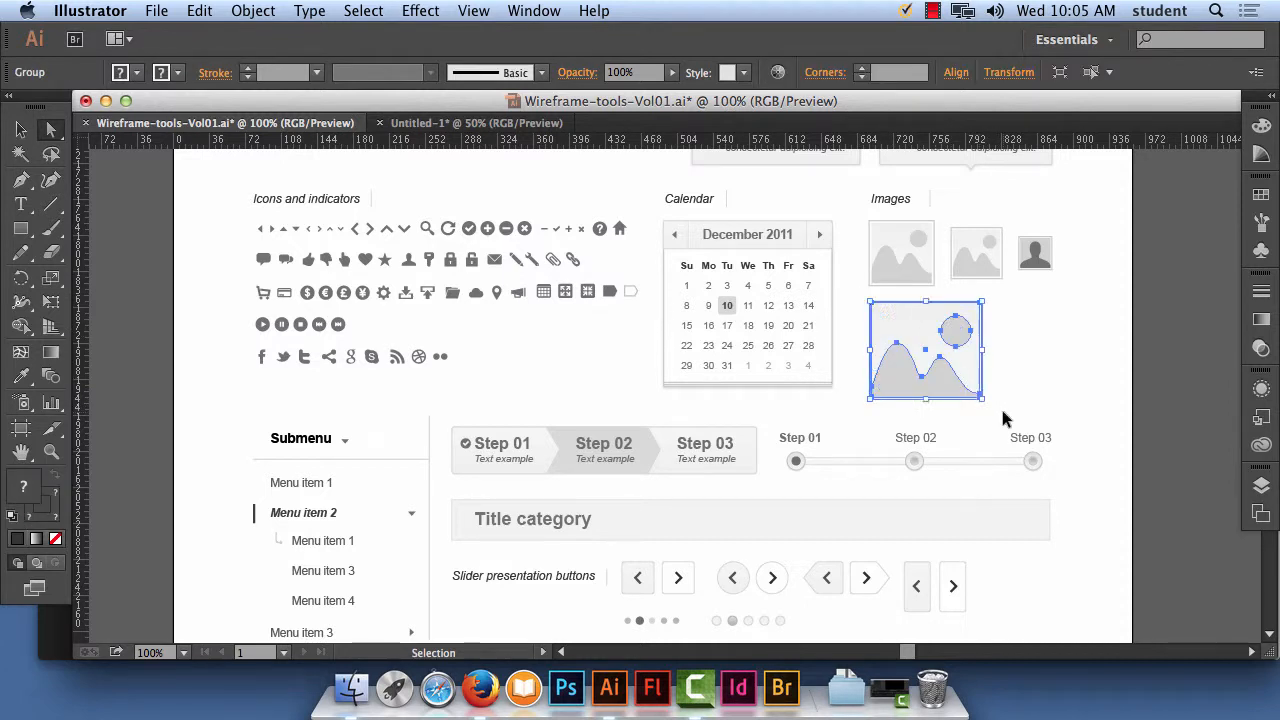
{"action": "key", "text": "a"}
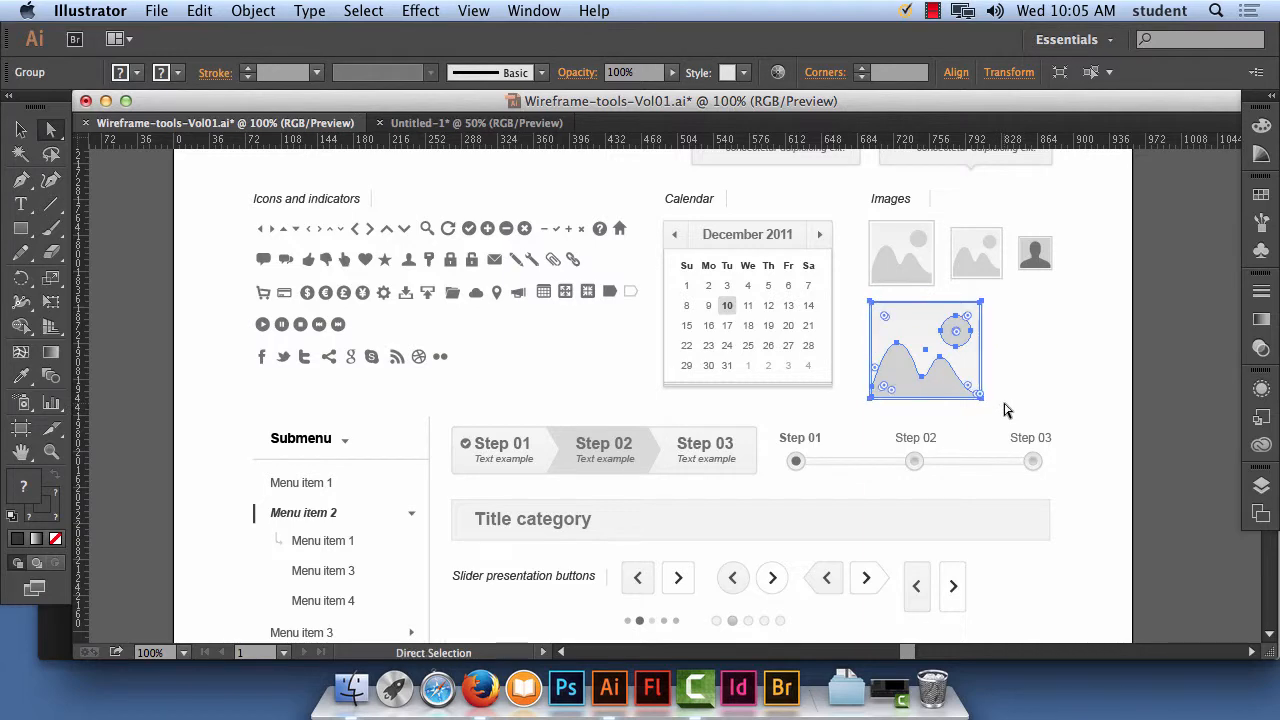
{"action": "left_click", "coordinate": [199, 10]}
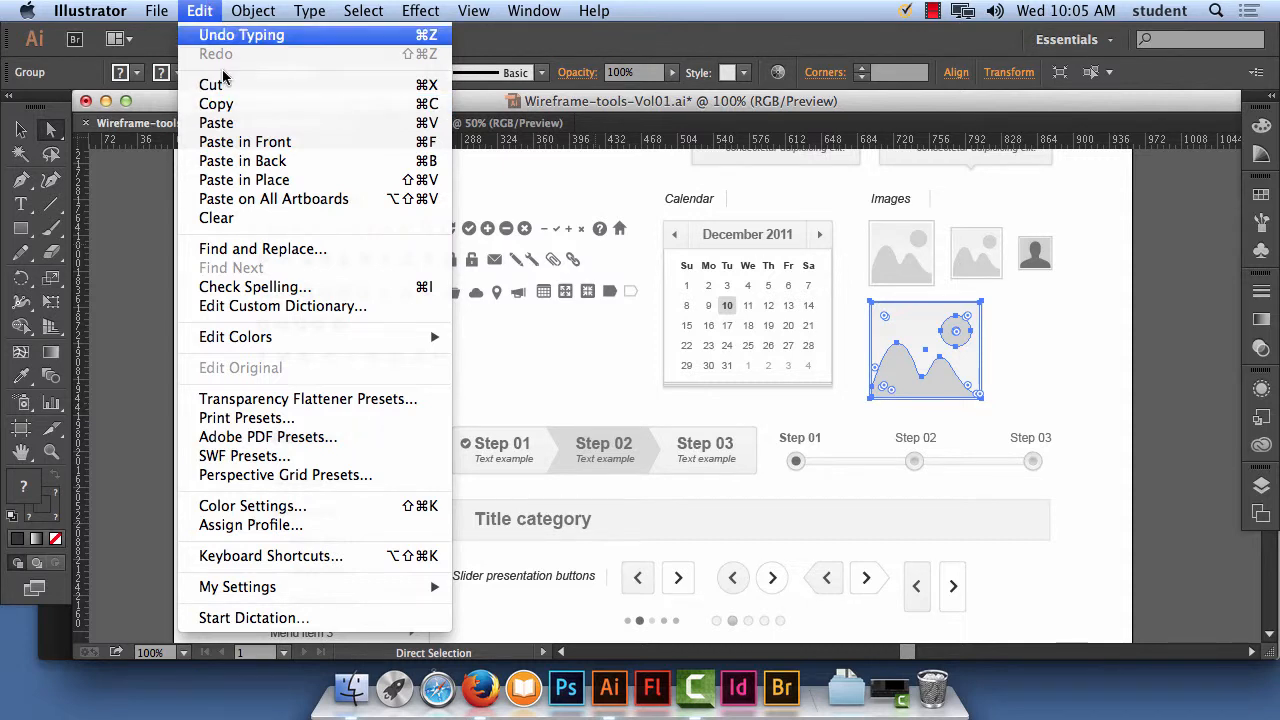
{"action": "left_click", "coordinate": [244, 108]}
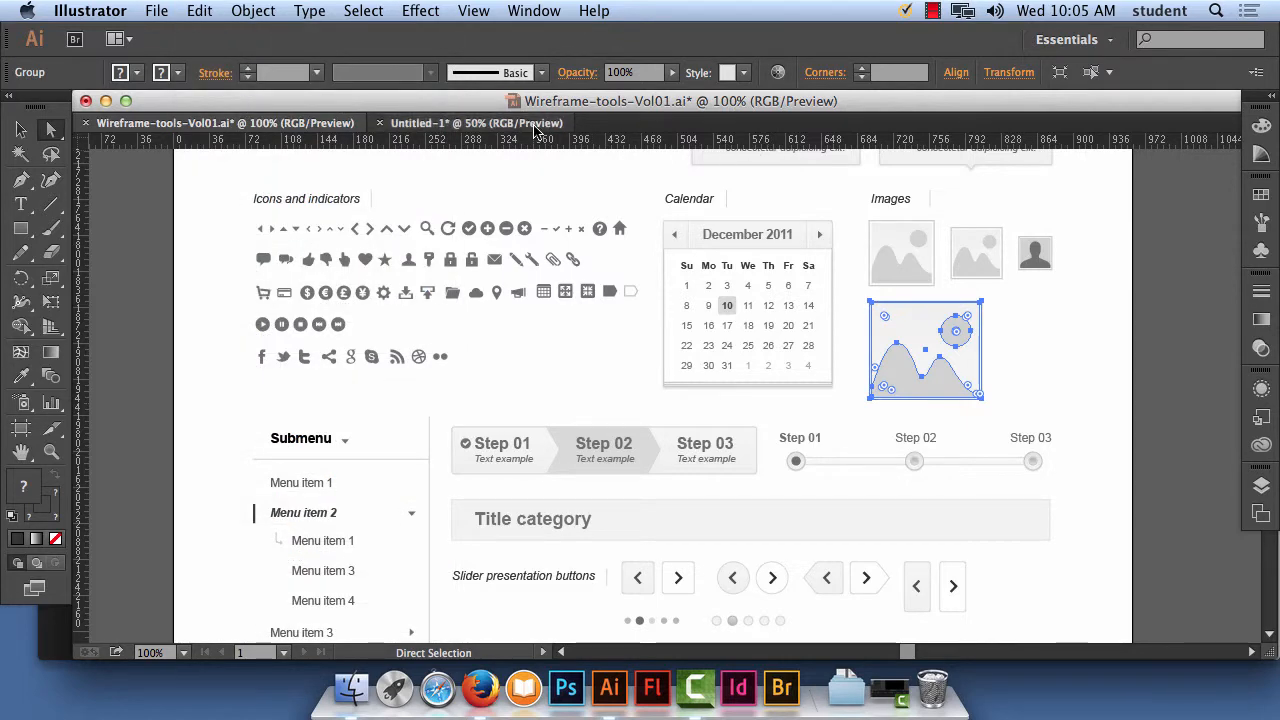
Paste the picture placeholder into Untitled-1 and move it to the empty area below the search bar
{"action": "left_click", "coordinate": [476, 122]}
{"action": "left_click", "coordinate": [210, 10]}
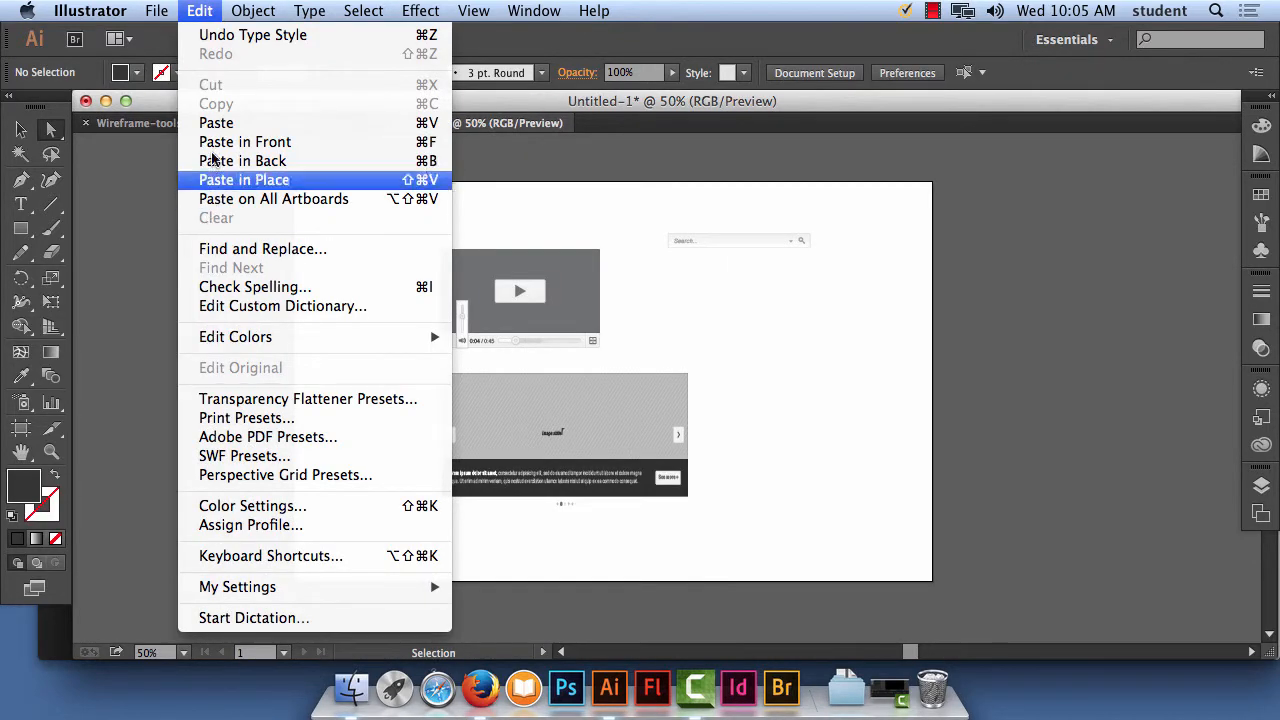
{"action": "left_click", "coordinate": [228, 123]}
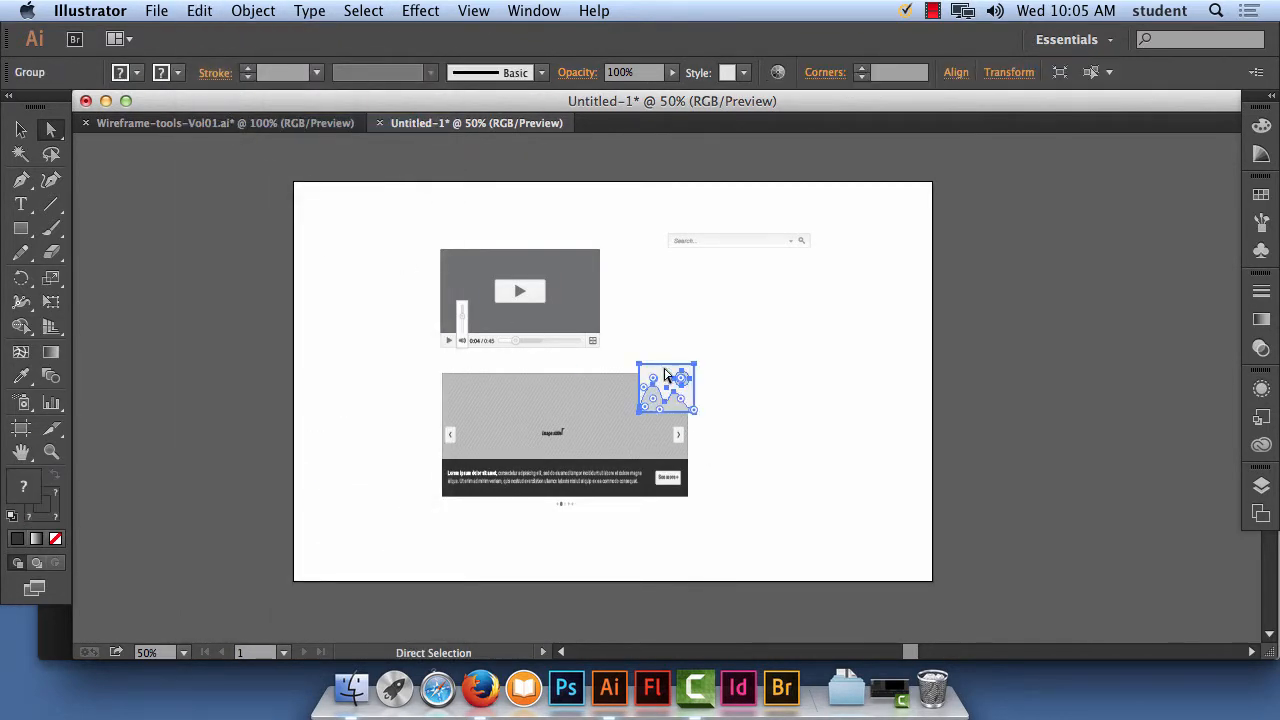
{"action": "left_click_drag", "start_coordinate": [666, 378], "coordinate": [764, 304]}
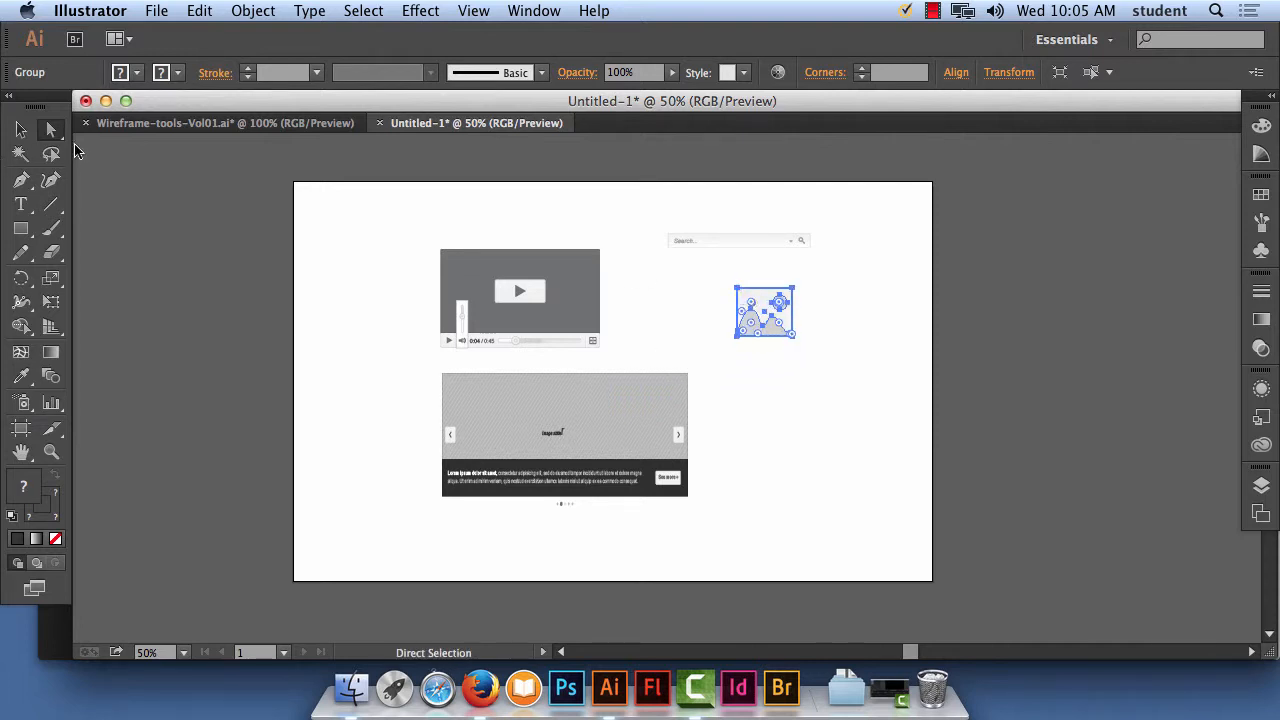
Enlarge the picture placeholder and place it just right of the image slider, matching the slider's height, then deselect it
{"action": "key", "text": "v"}
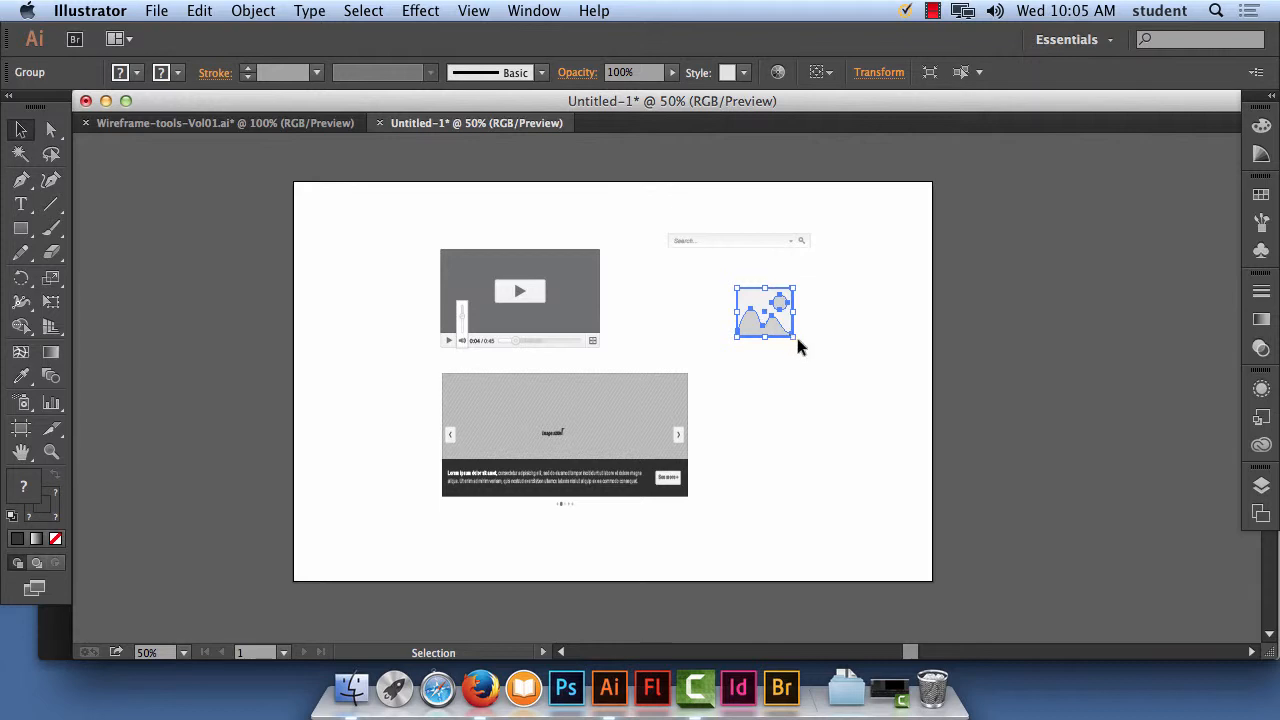
{"action": "left_click_drag", "start_coordinate": [795, 338], "coordinate": [860, 395]}
{"action": "left_click", "coordinate": [903, 390]}
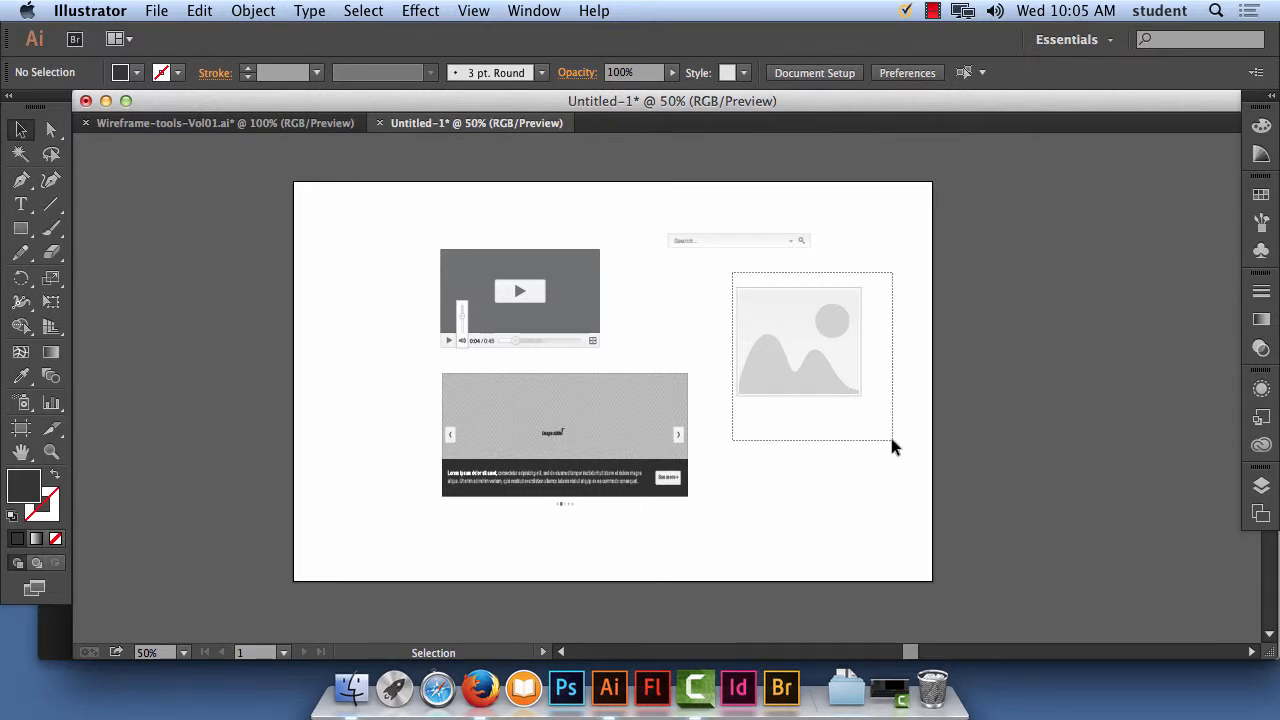
{"action": "left_click_drag", "start_coordinate": [835, 326], "coordinate": [800, 410]}
{"action": "left_click_drag", "start_coordinate": [828, 482], "coordinate": [855, 490]}
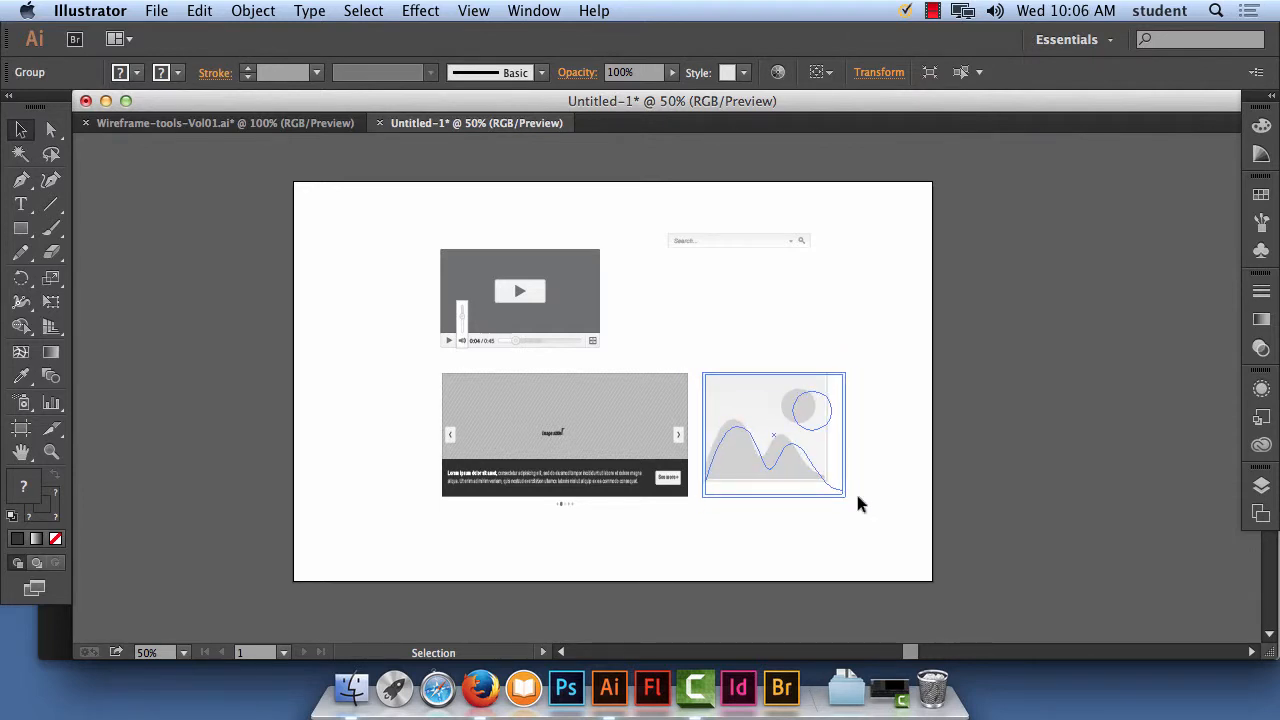
{"action": "left_click", "coordinate": [891, 522]}
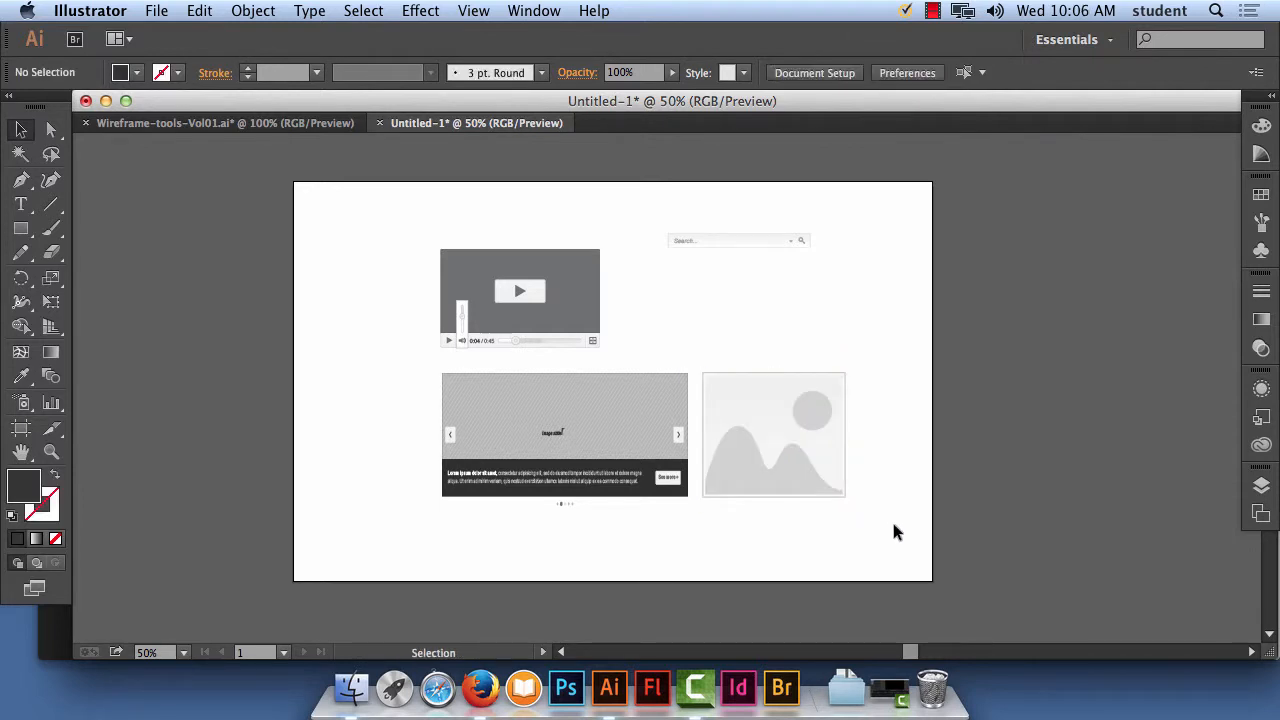
Move the search bar down to just above the picture placeholder and deselect it
{"action": "left_click_drag", "start_coordinate": [638, 214], "coordinate": [864, 318]}
{"action": "left_click_drag", "start_coordinate": [767, 241], "coordinate": [764, 338]}
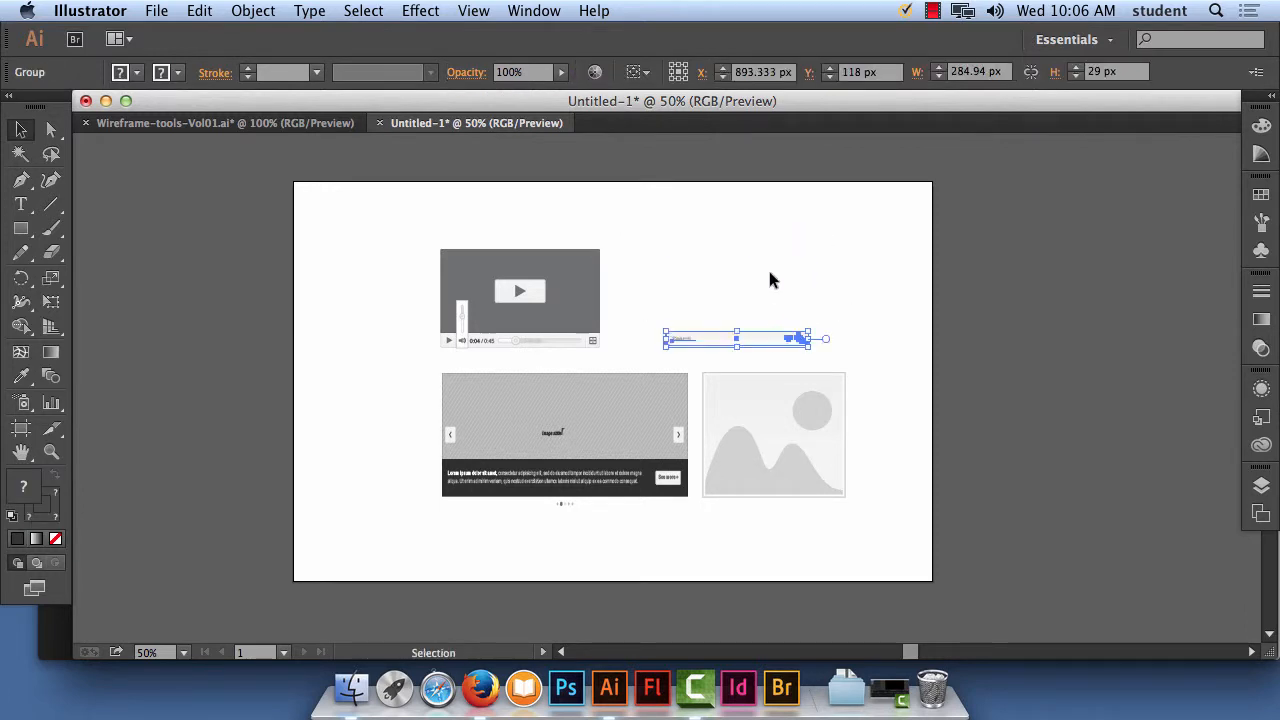
{"action": "left_click", "coordinate": [769, 278]}
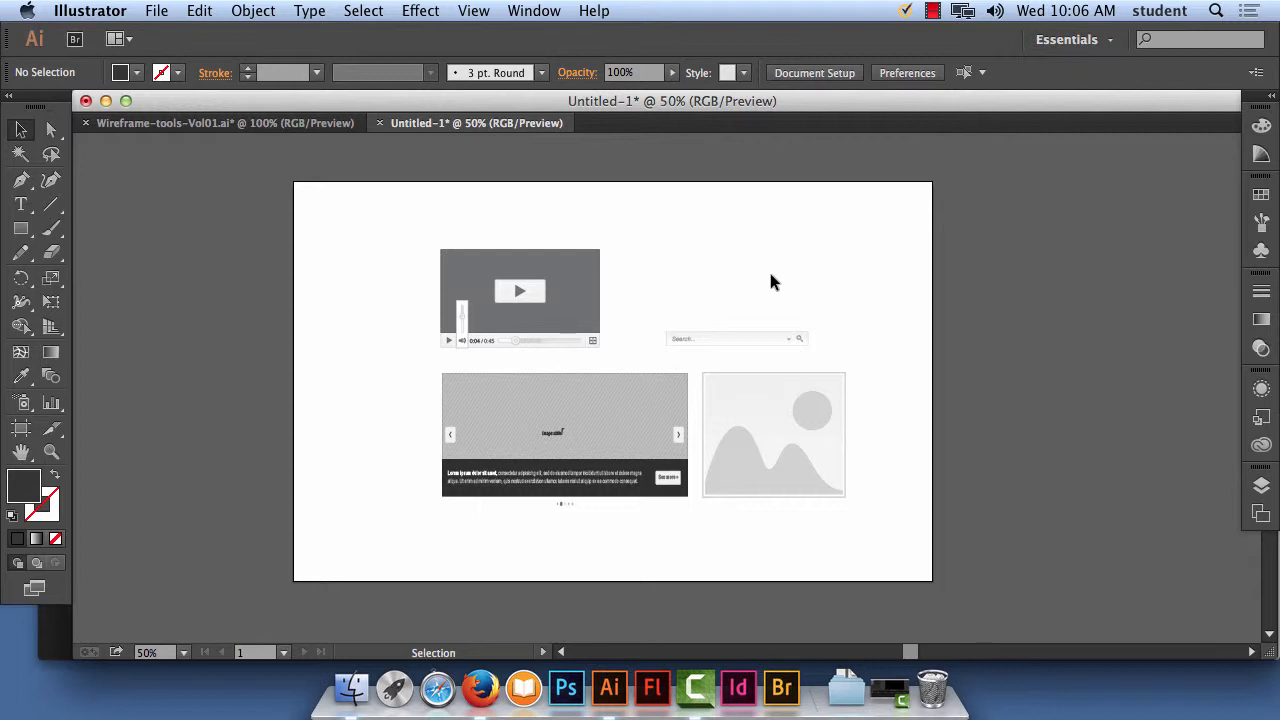
{"action": "left_click", "coordinate": [932, 11]}
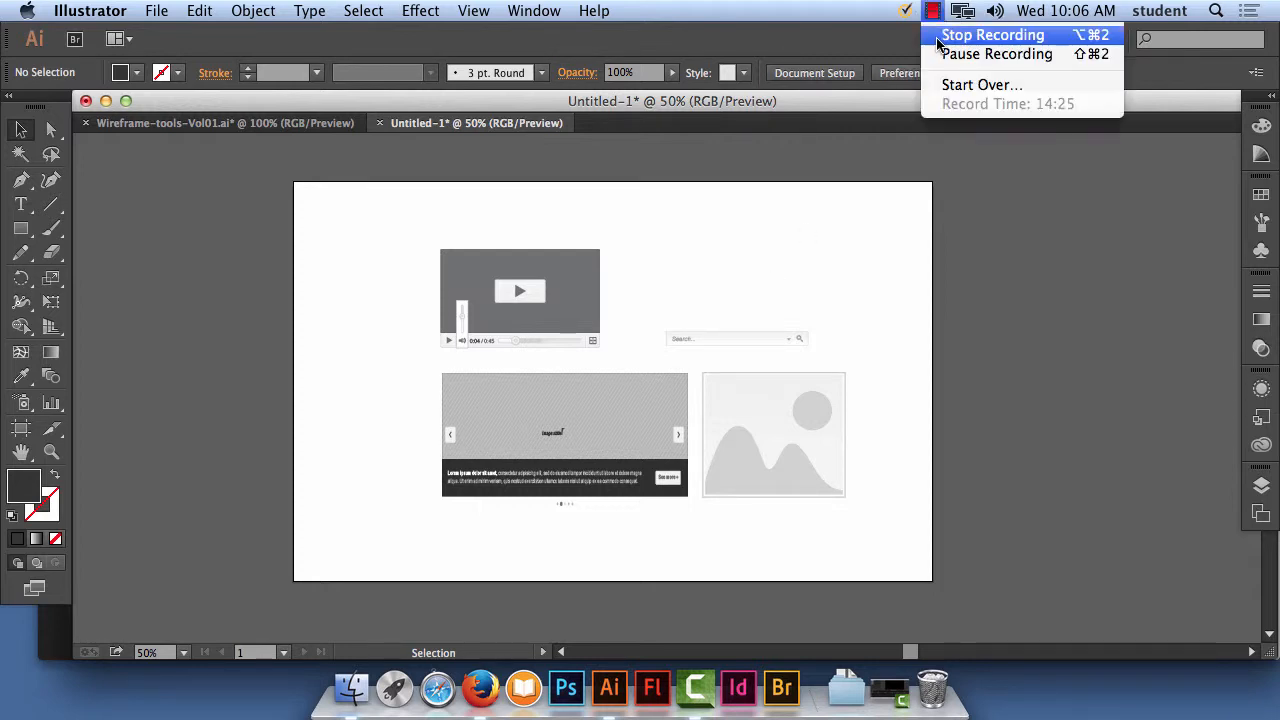
{"action": "left_click", "coordinate": [944, 59]}
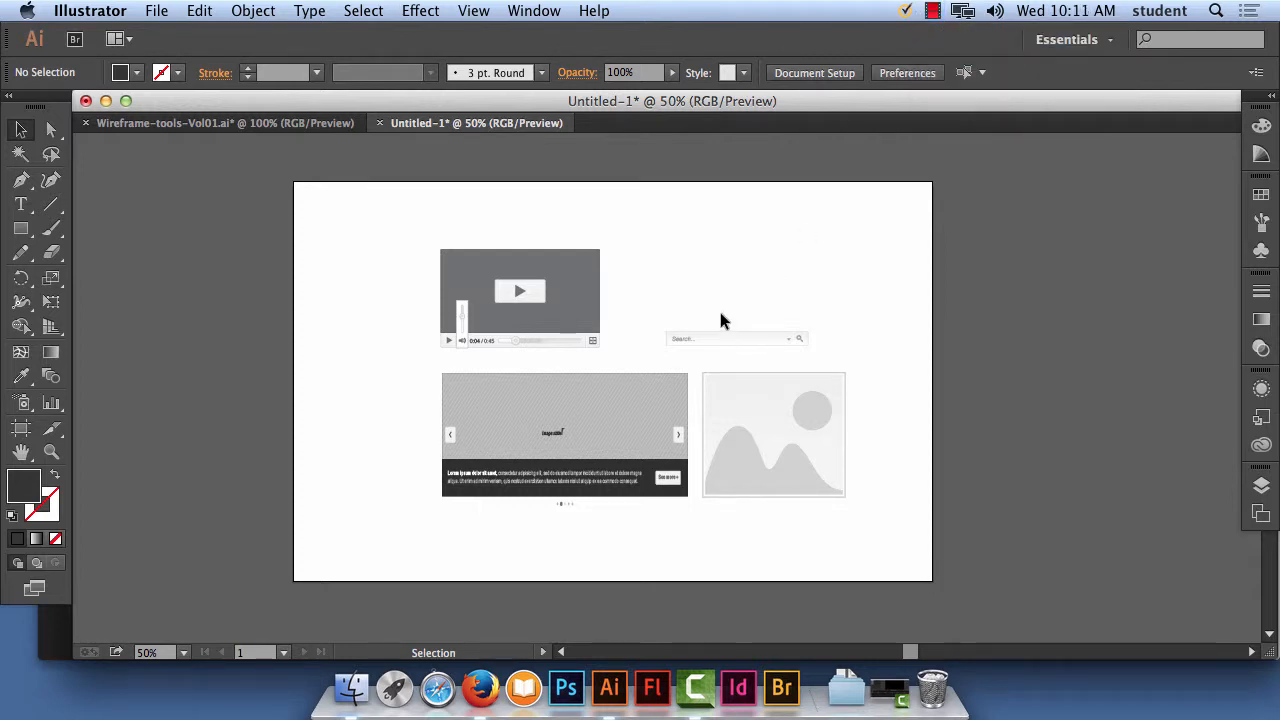
{"action": "key", "text": "space"}
{"action": "mouse_move", "coordinate": [421, 229]}
{"action": "left_mouse_down"}
{"action": "mouse_move", "coordinate": [552, 320]}
{"action": "mouse_move", "coordinate": [440, 233]}
{"action": "left_mouse_up"}
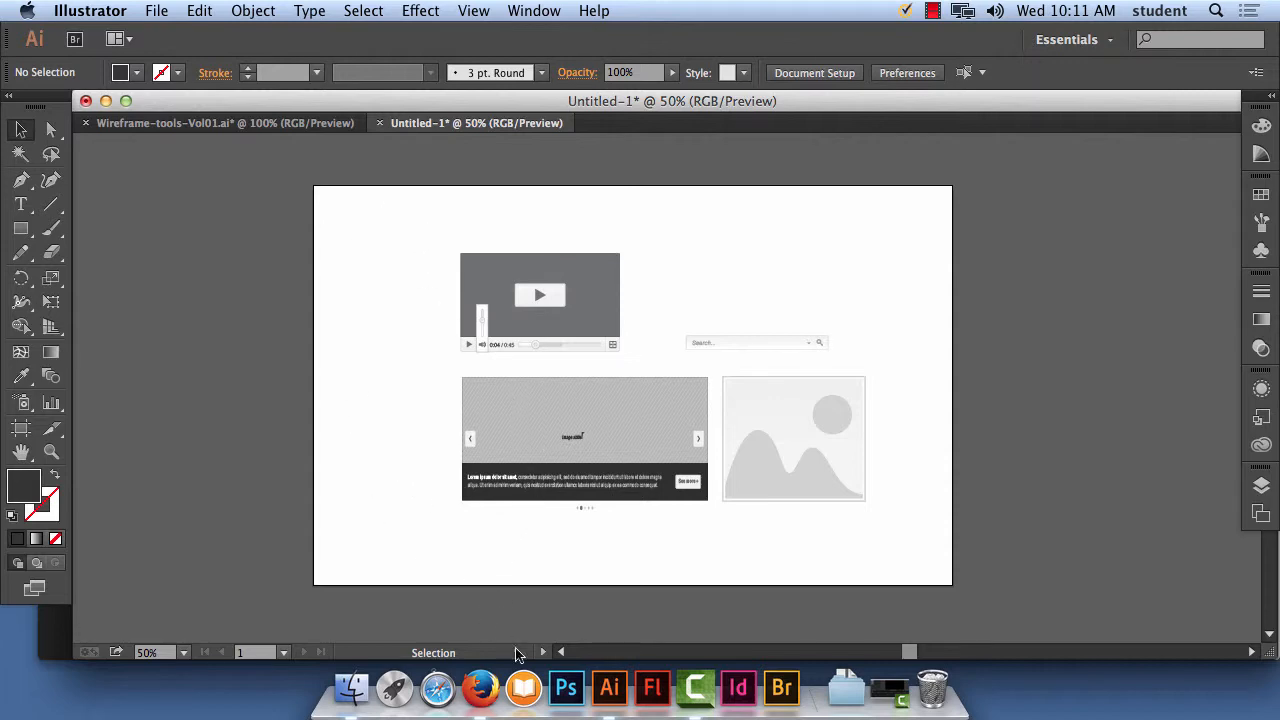
Switch to Firefox and run a Google image search for "mcdonalds logo"
{"action": "left_click", "coordinate": [480, 688]}
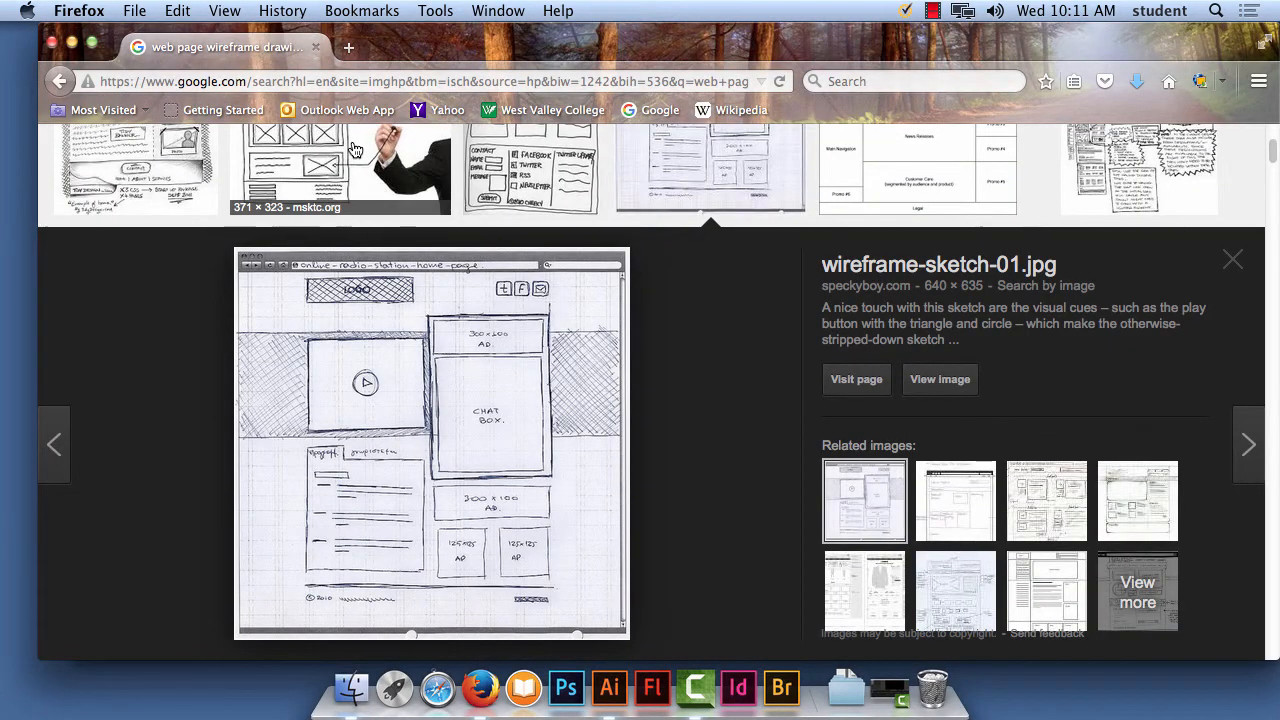
{"action": "scroll", "coordinate": [357, 145], "scroll_direction": "up", "scroll_amount": 5}
{"action": "left_click_drag", "start_coordinate": [398, 152], "coordinate": [105, 155]}
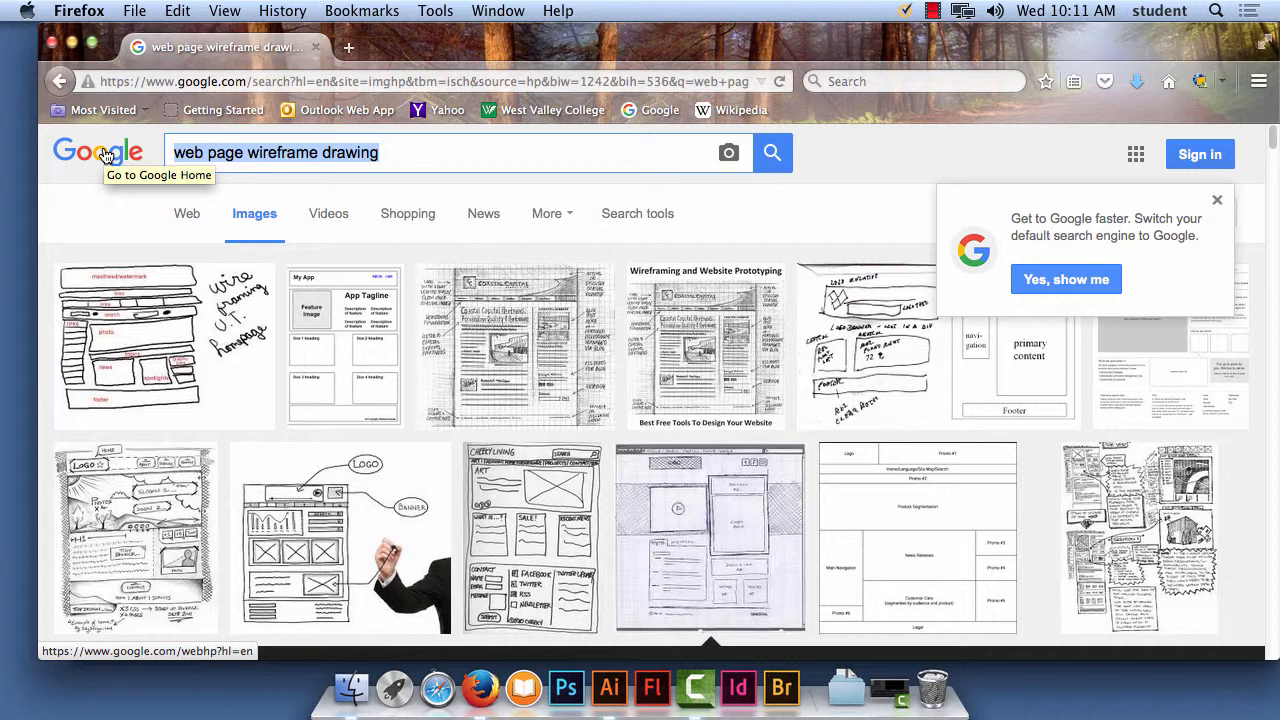
{"action": "type", "text": "mcdo"}
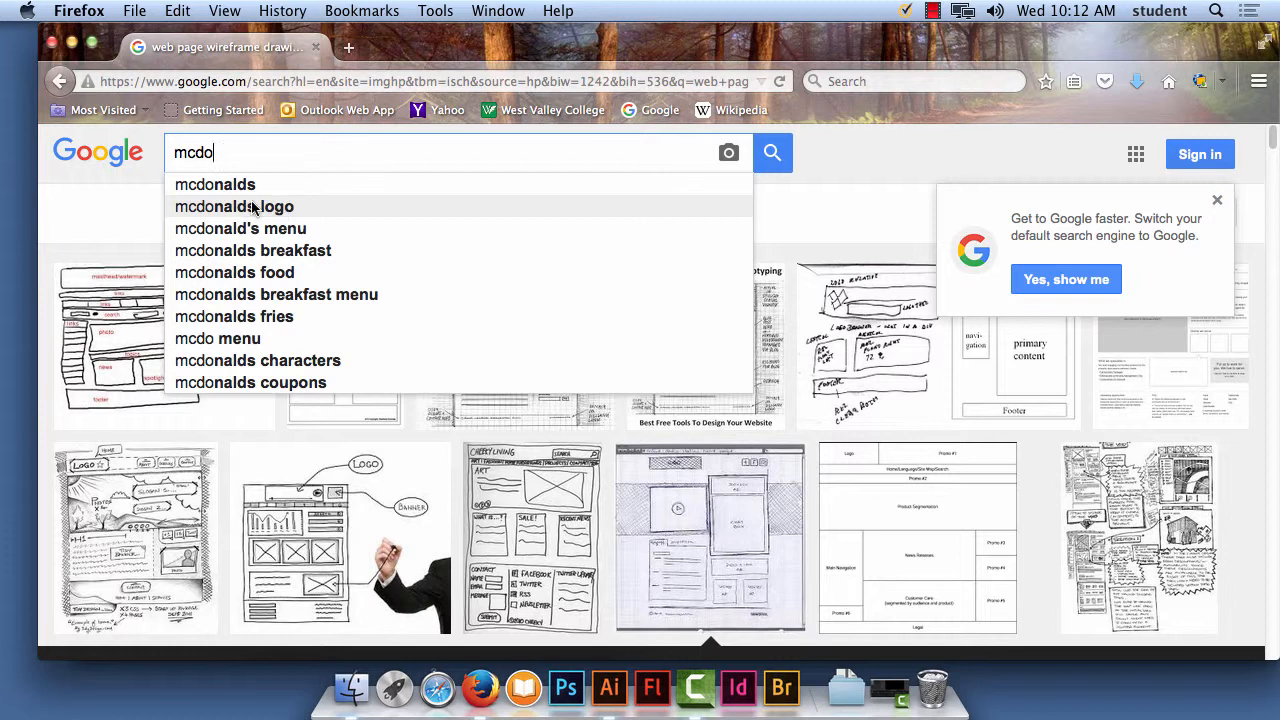
{"action": "left_click", "coordinate": [253, 207]}
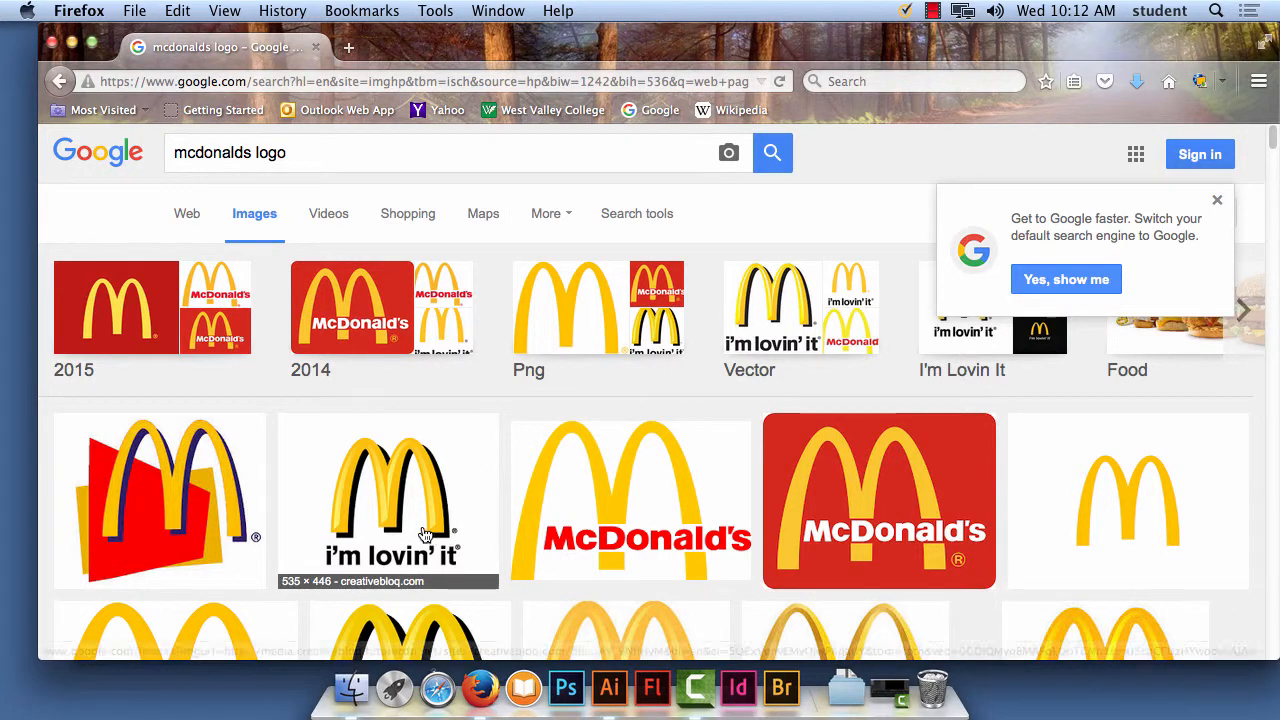
Open the logo result with yellow arches and red McDonald's lettering on white, and copy the image
{"action": "left_click", "coordinate": [635, 497]}
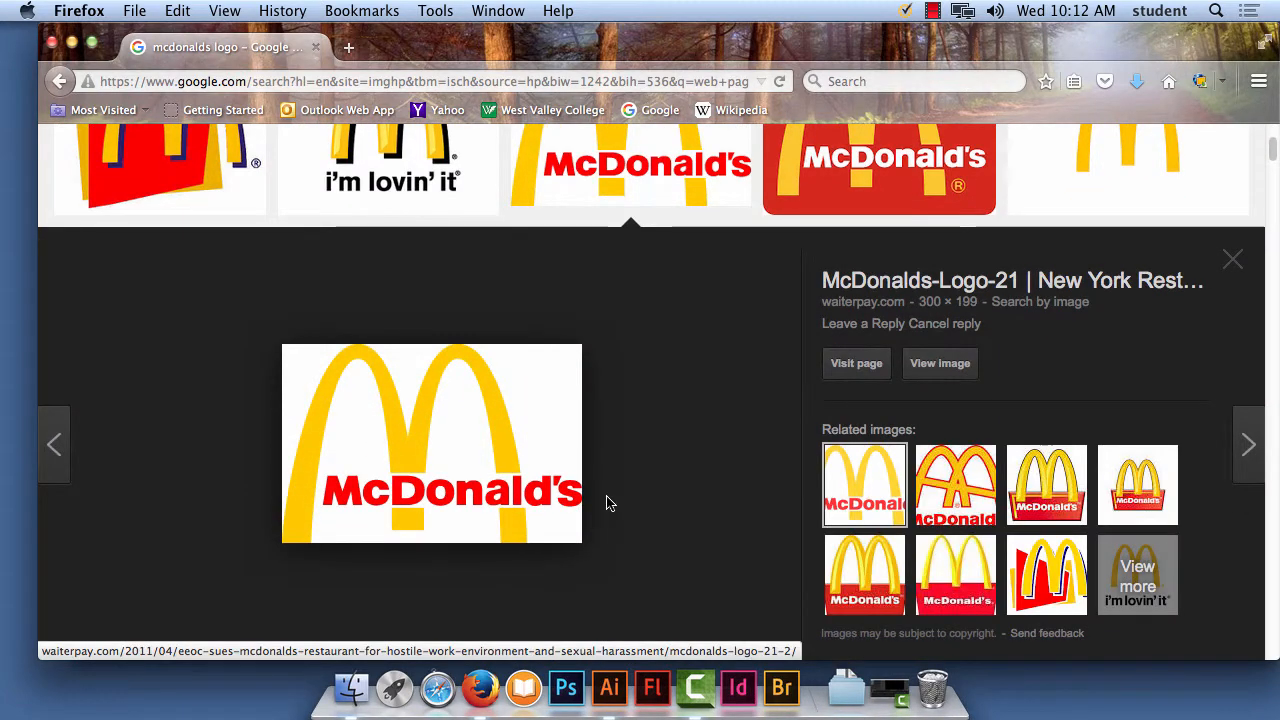
{"action": "right_click", "coordinate": [453, 444]}
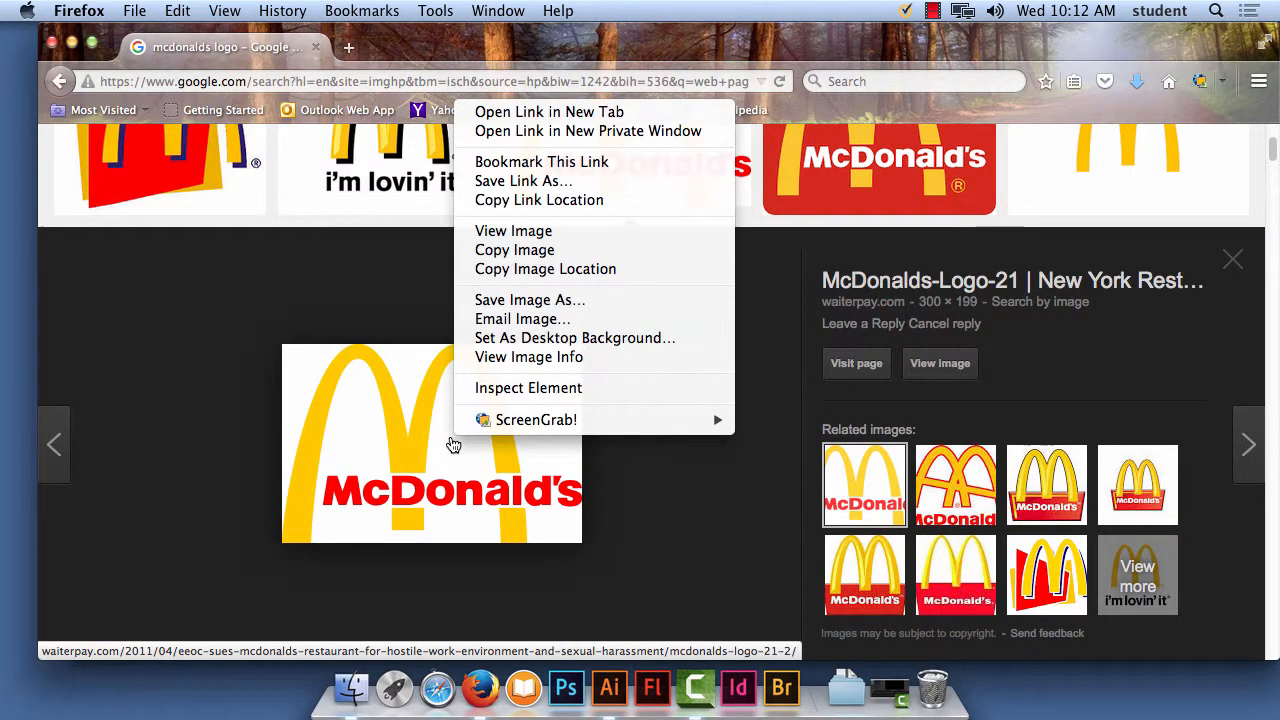
{"action": "left_click", "coordinate": [517, 258]}
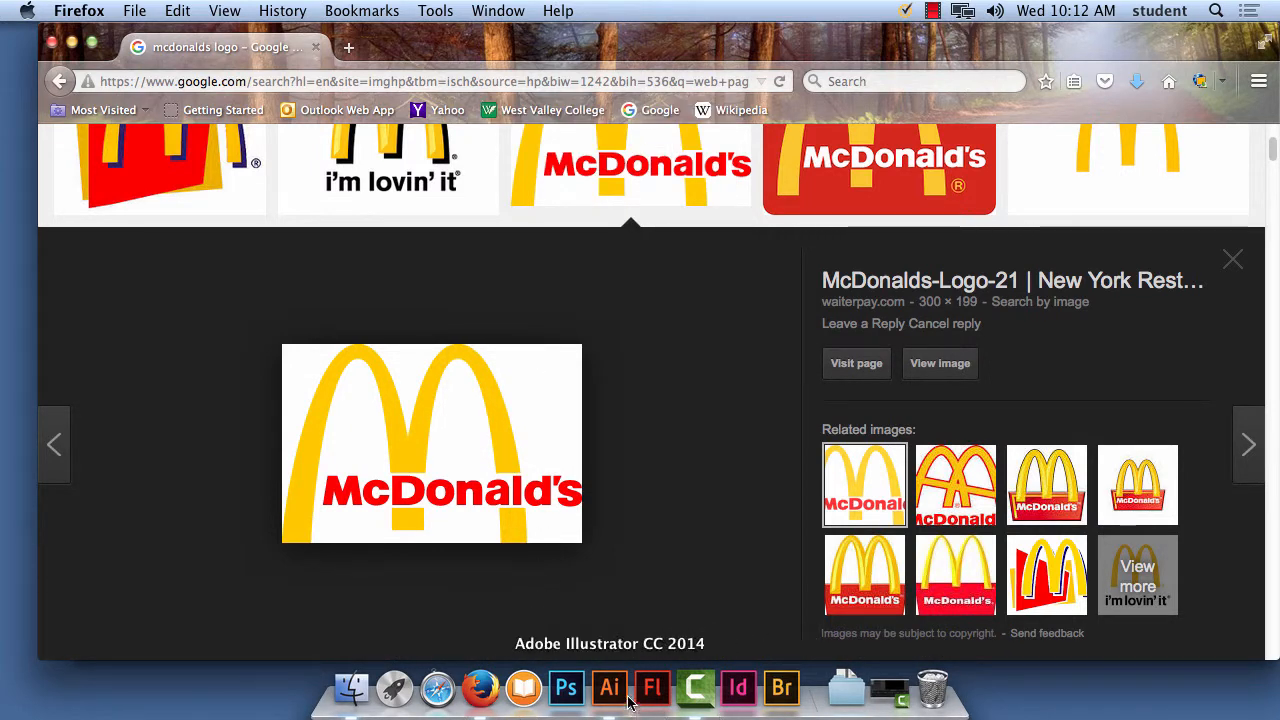
{"action": "right_click", "coordinate": [457, 440]}
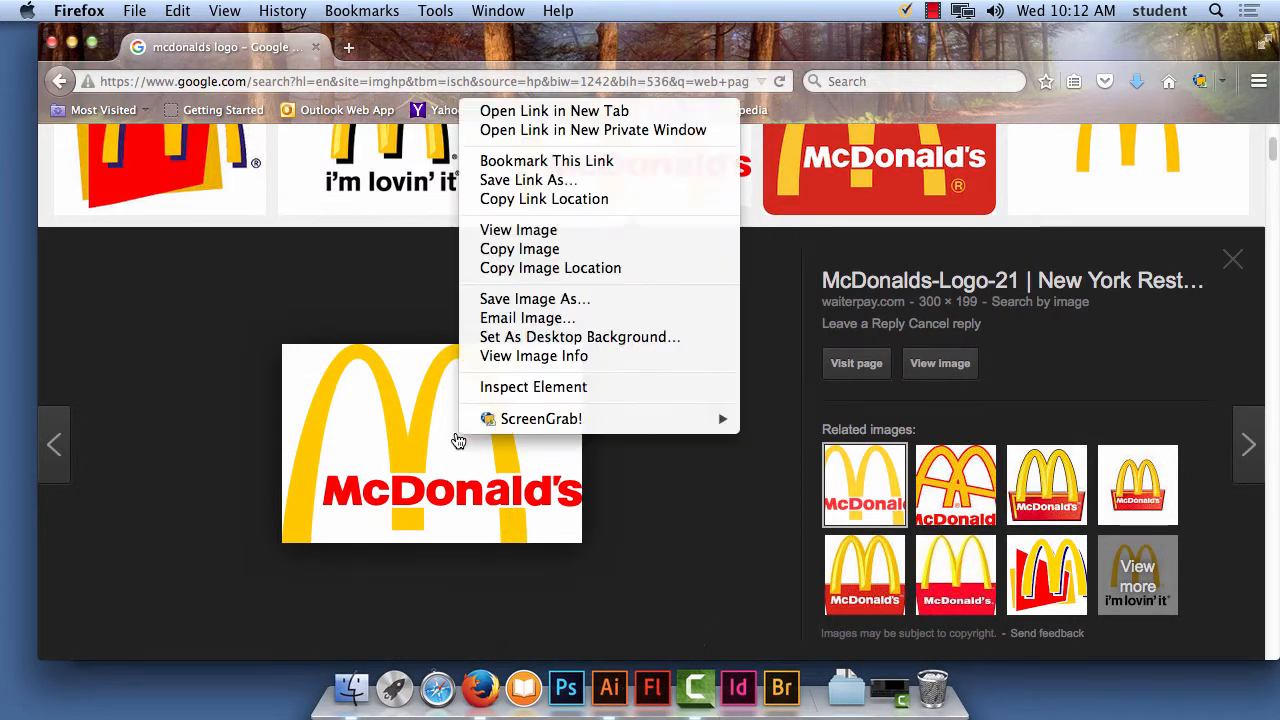
{"action": "left_click", "coordinate": [565, 258]}
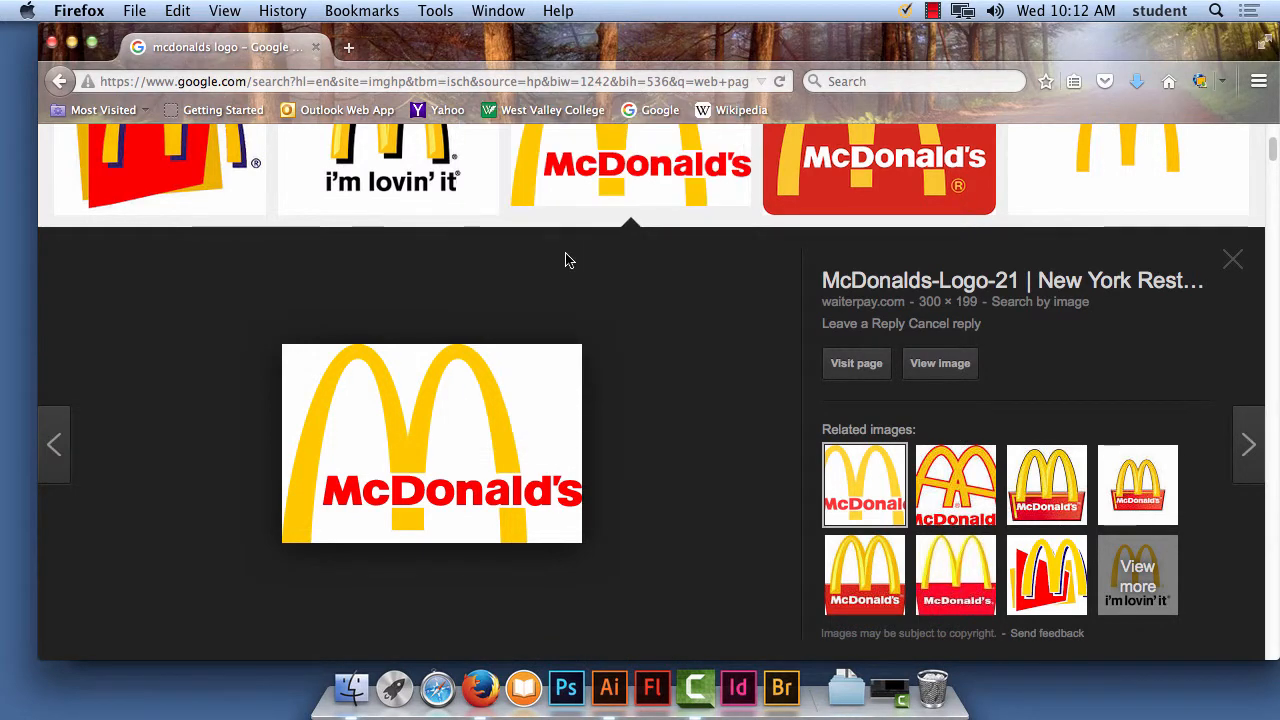
Switch back to Illustrator and paste the copied McDonald's logo into Untitled-1
{"action": "left_click", "coordinate": [607, 688]}
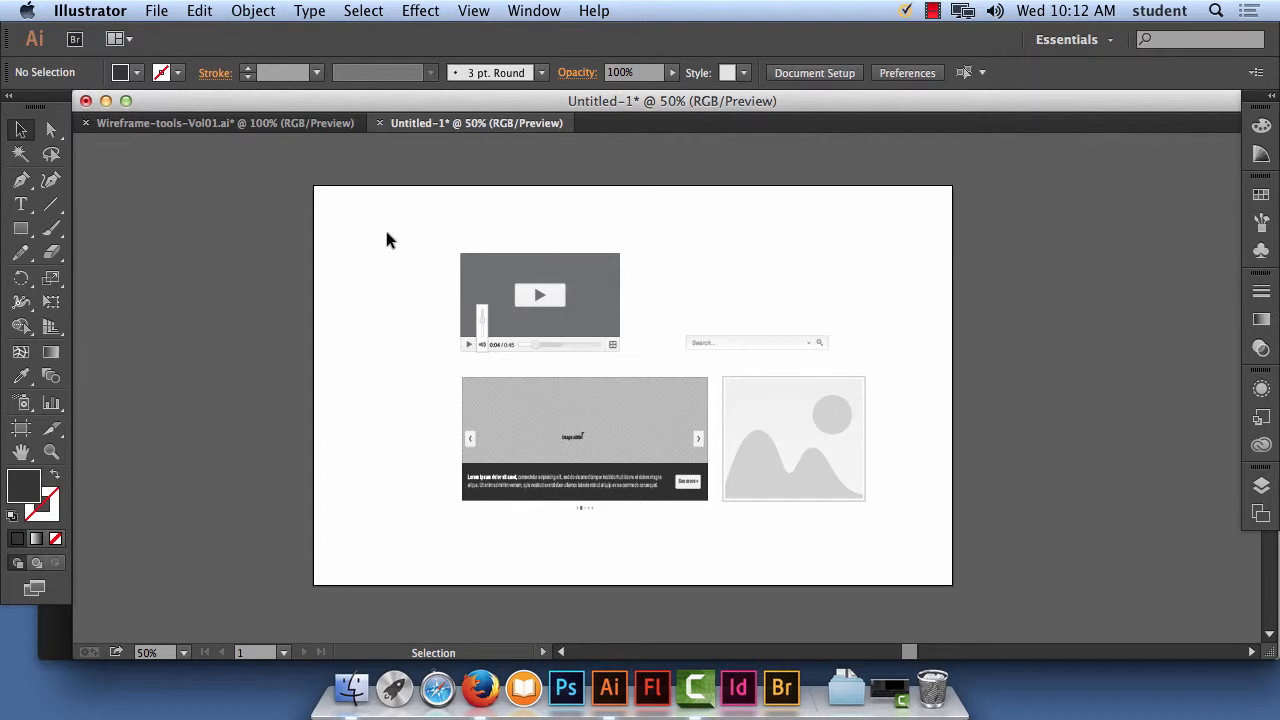
{"action": "left_click", "coordinate": [203, 10]}
{"action": "left_click", "coordinate": [244, 122]}
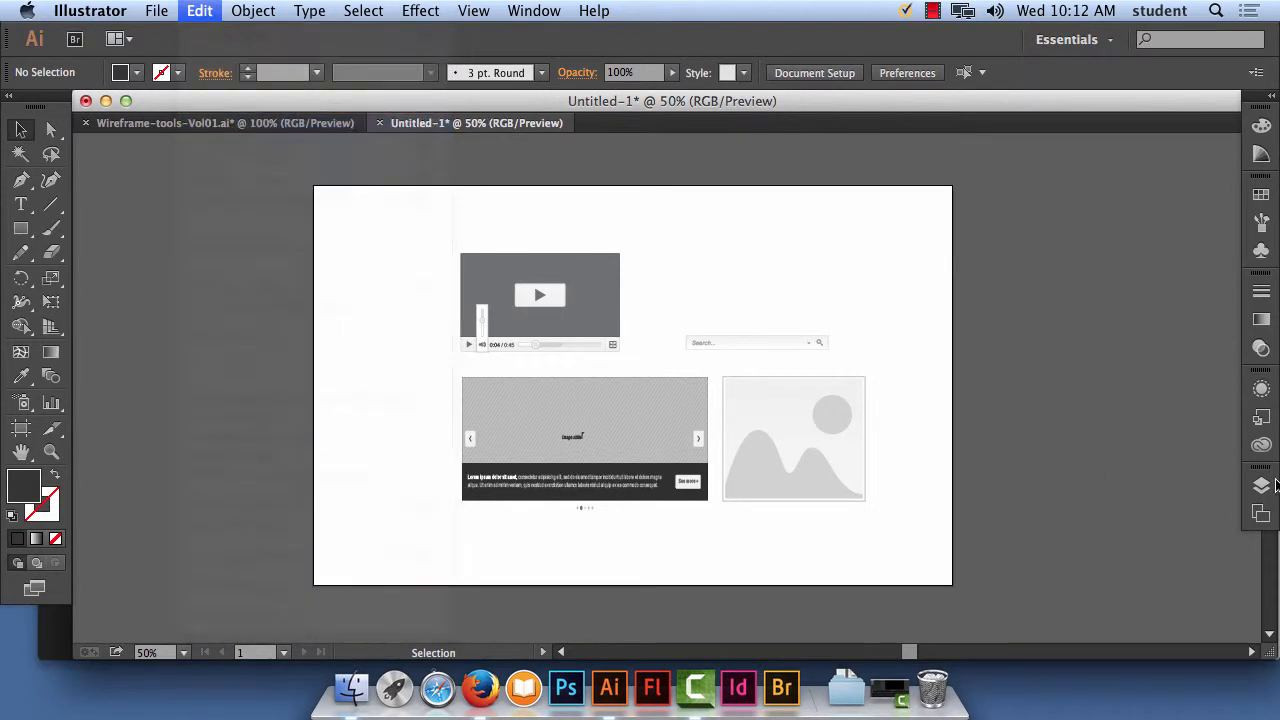
Place the McDonald's logo in the artboard's upper-left corner, scaled to fit above and to the left of the video player
{"action": "left_click_drag", "start_coordinate": [743, 438], "coordinate": [392, 244]}
{"action": "left_click", "coordinate": [395, 277]}
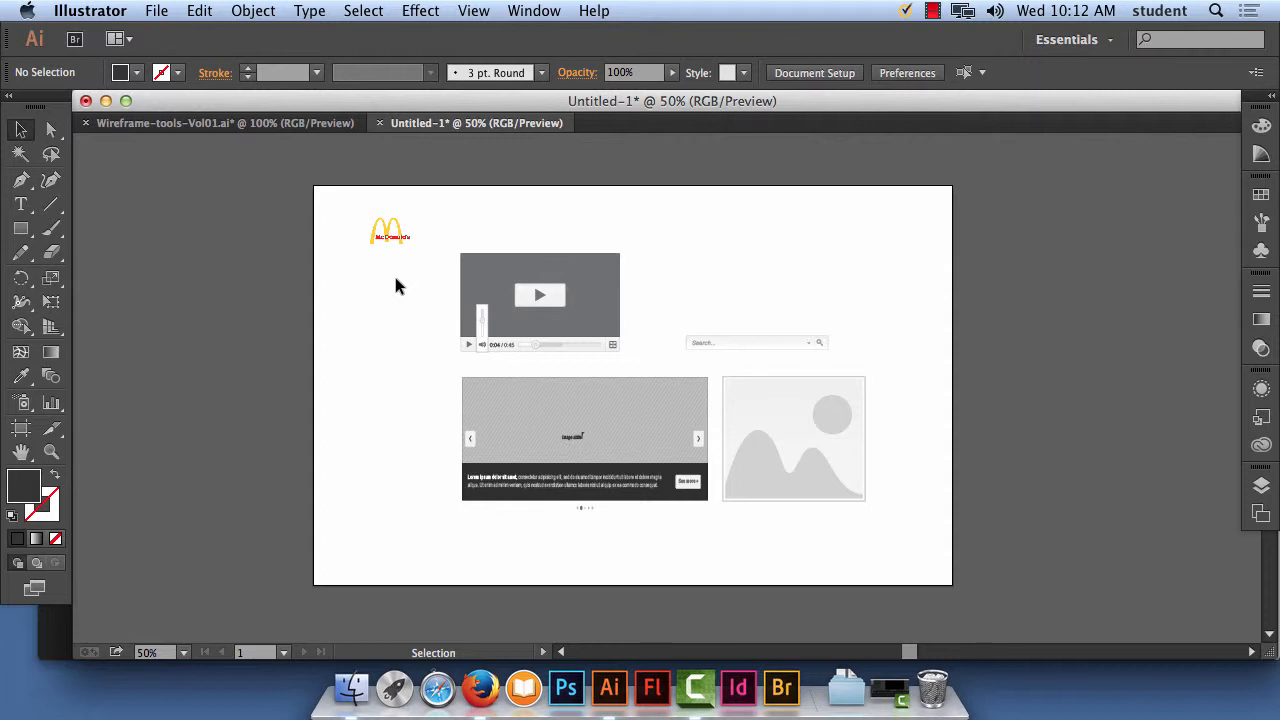
{"action": "left_click", "coordinate": [405, 239]}
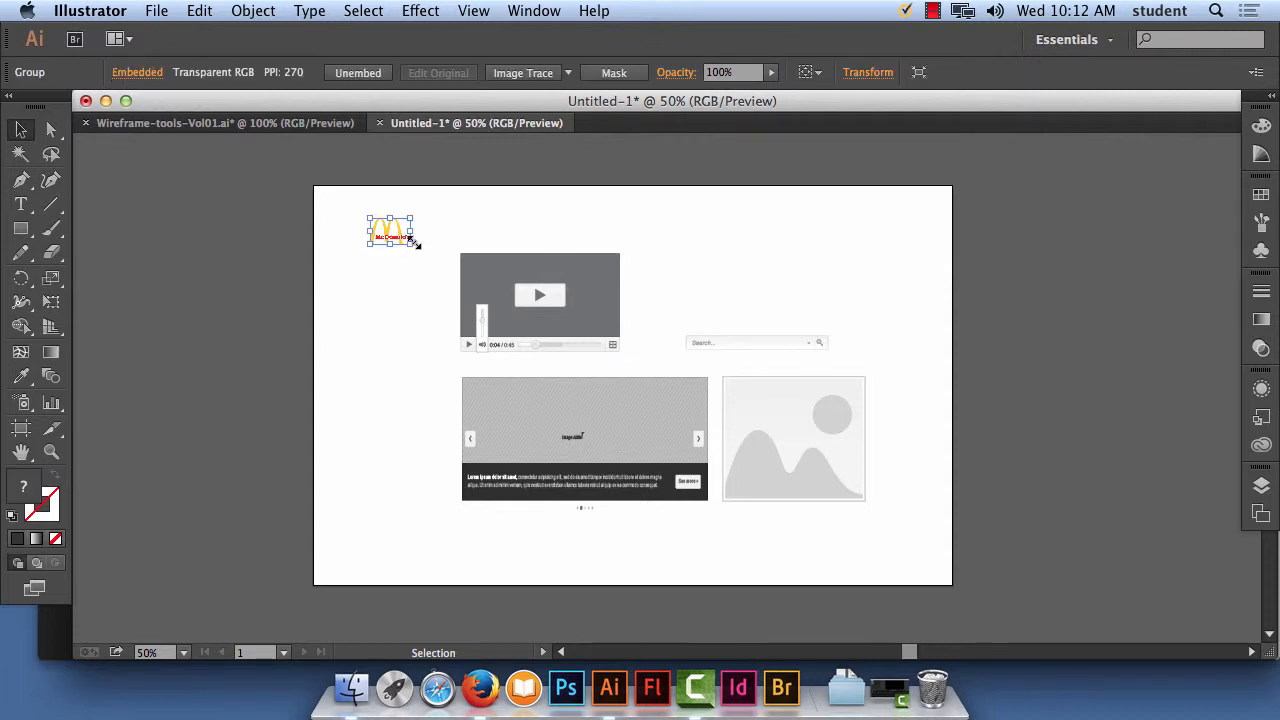
{"action": "left_click_drag", "start_coordinate": [408, 245], "coordinate": [441, 281]}
{"action": "left_click_drag", "start_coordinate": [414, 235], "coordinate": [406, 217]}
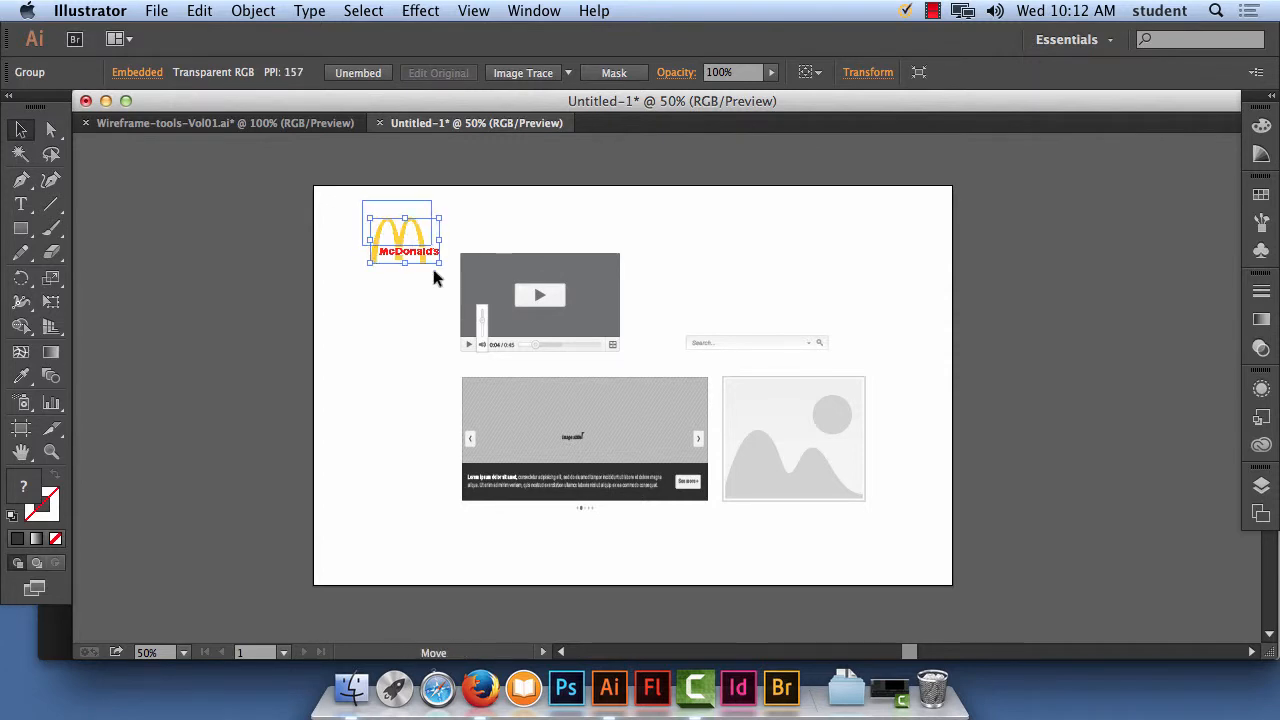
{"action": "left_click", "coordinate": [432, 267]}
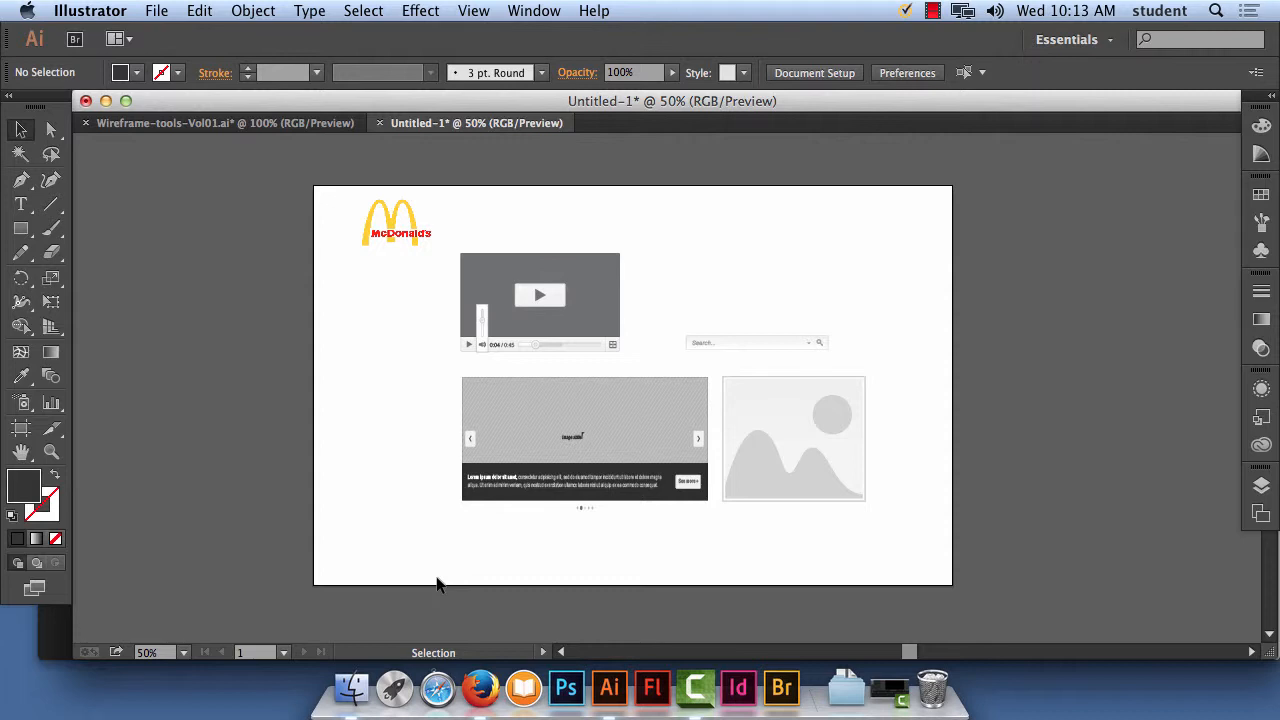
Choose the Rounded Rectangle tool and set the fill color to light gray bcbcbc
{"action": "key", "text": "a"}
{"action": "key", "text": "super+equal"}
{"action": "key", "text": "super+equal"}
{"action": "key", "text": "space"}
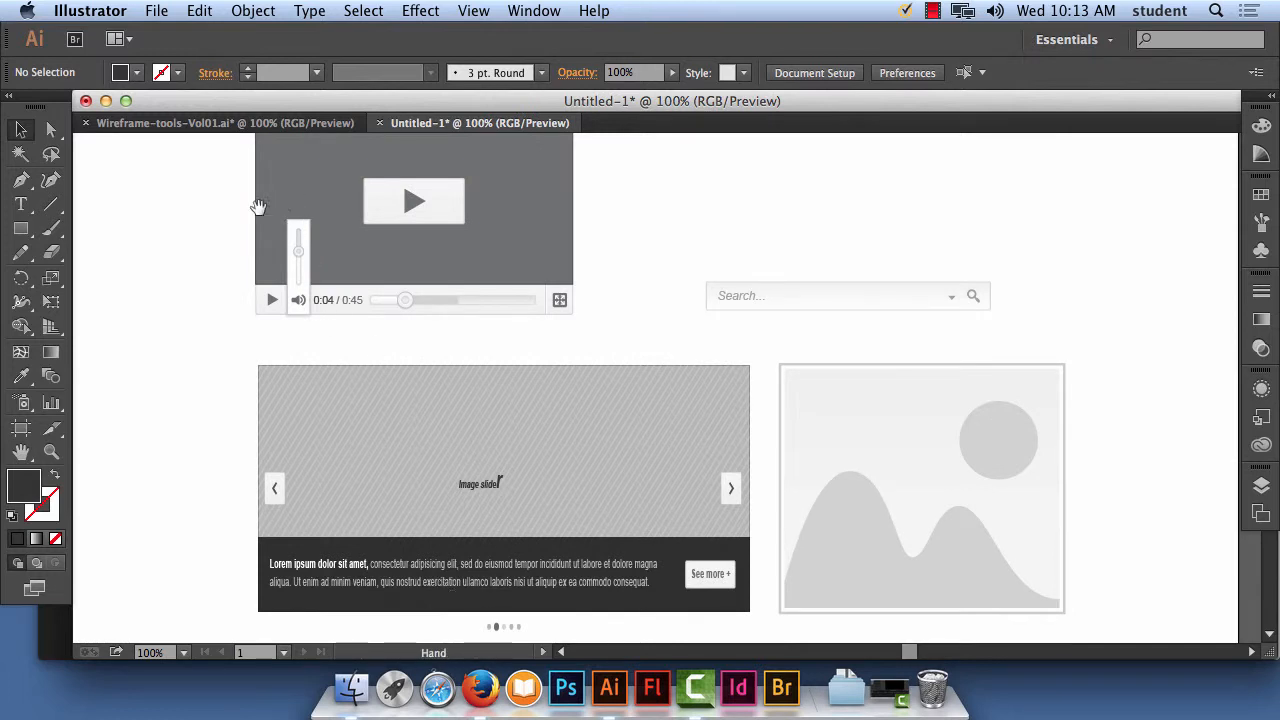
{"action": "left_click_drag", "start_coordinate": [258, 206], "coordinate": [577, 403]}
{"action": "key", "text": "super+equal"}
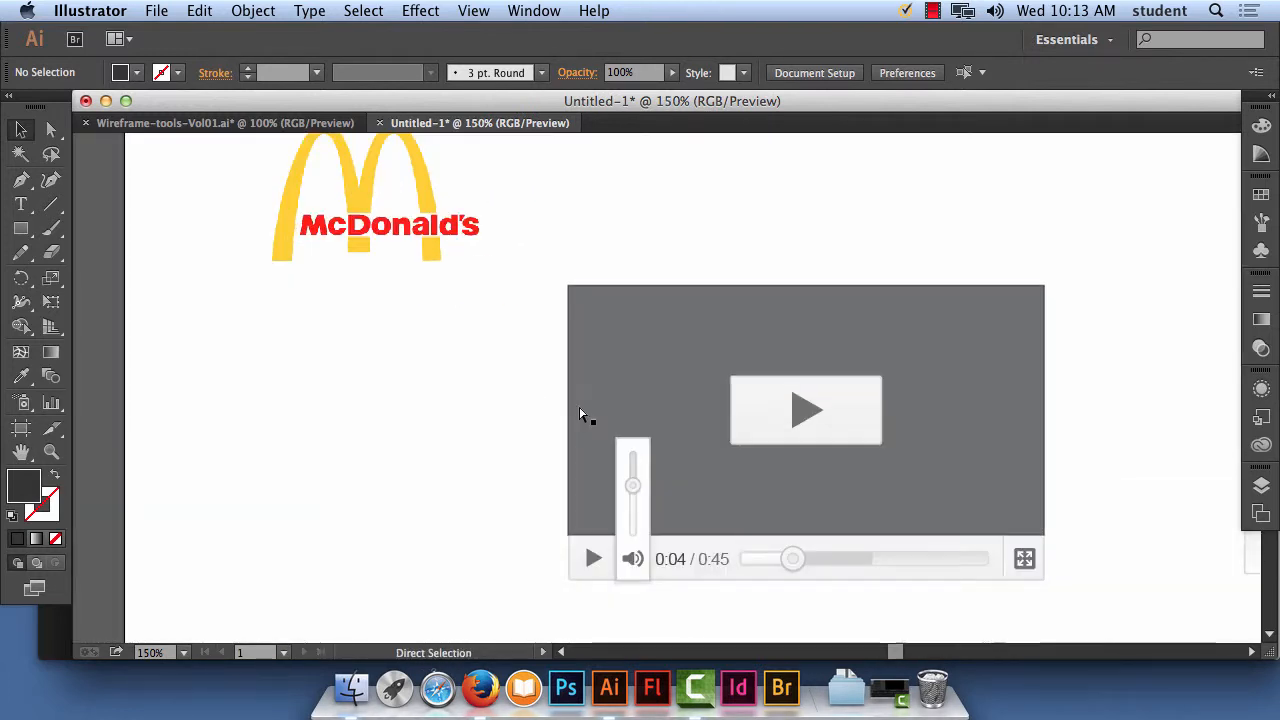
{"action": "key", "text": "space"}
{"action": "left_click_drag", "start_coordinate": [502, 349], "coordinate": [529, 319]}
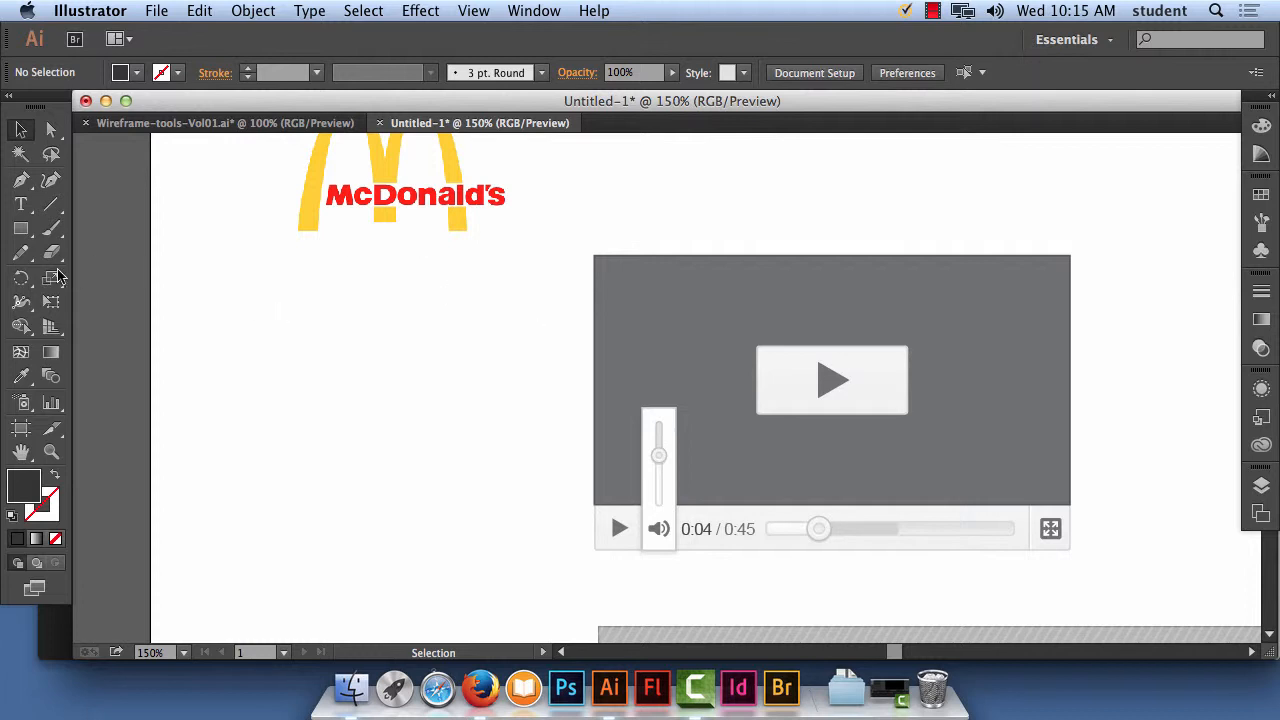
{"action": "left_click", "coordinate": [22, 229]}
{"action": "left_click", "coordinate": [22, 229]}
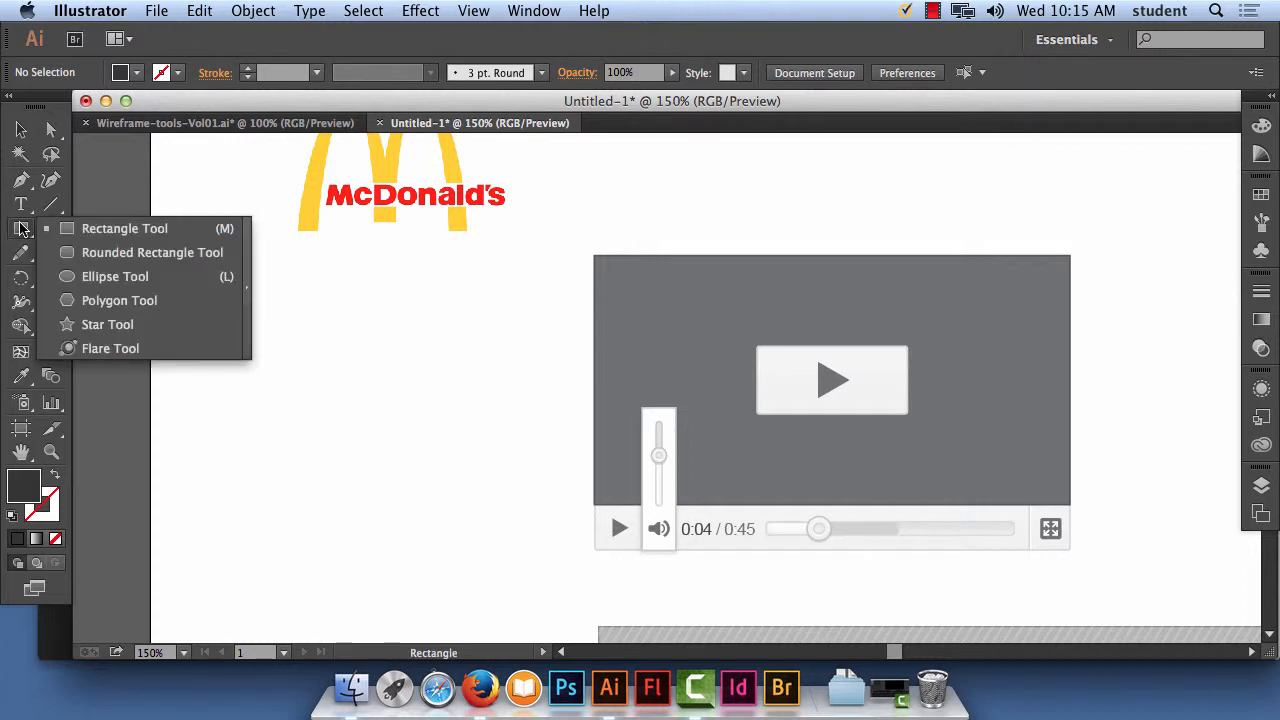
{"action": "left_click", "coordinate": [106, 253]}
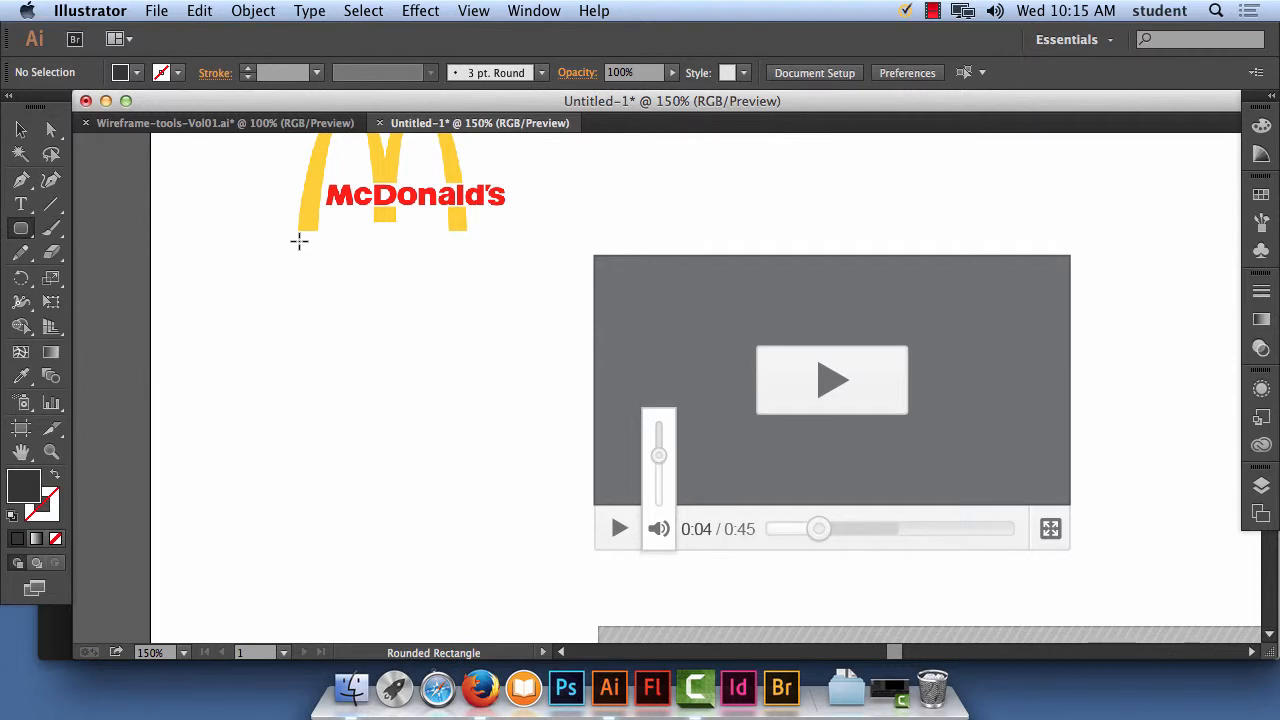
{"action": "double_click", "coordinate": [38, 494]}
{"action": "type", "text": "bcbcbc"}
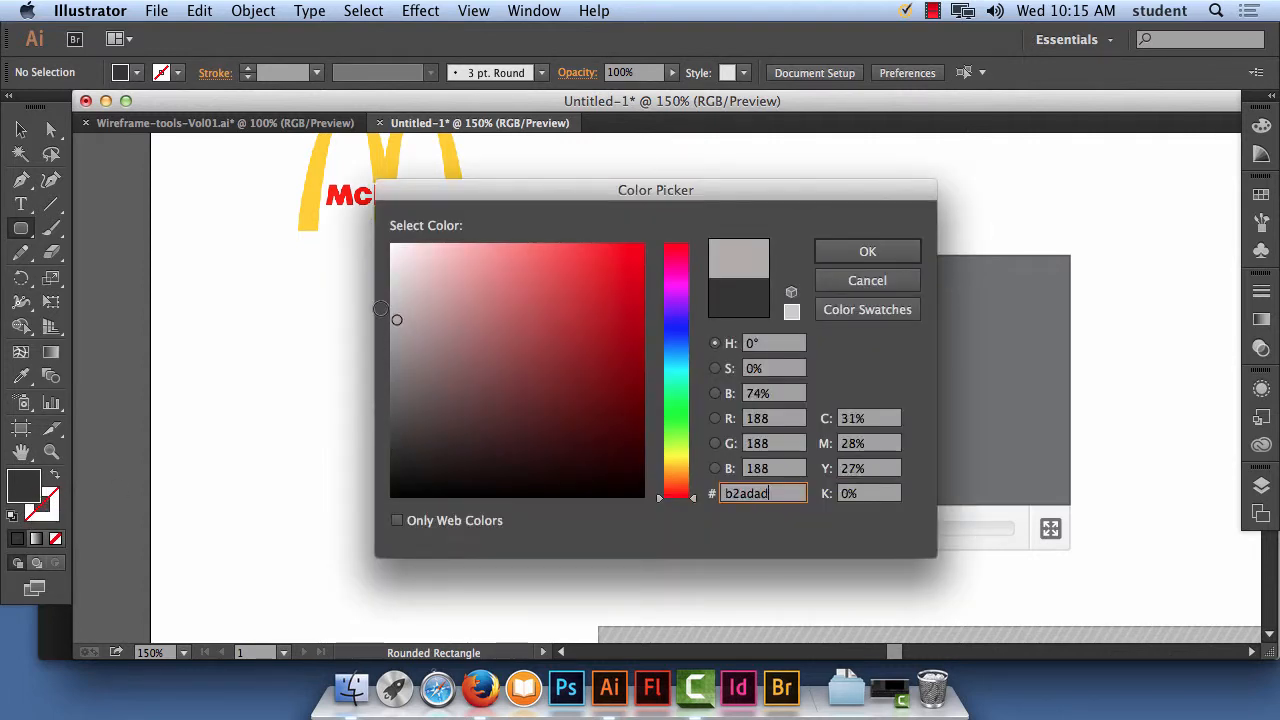
{"action": "left_click", "coordinate": [865, 251]}
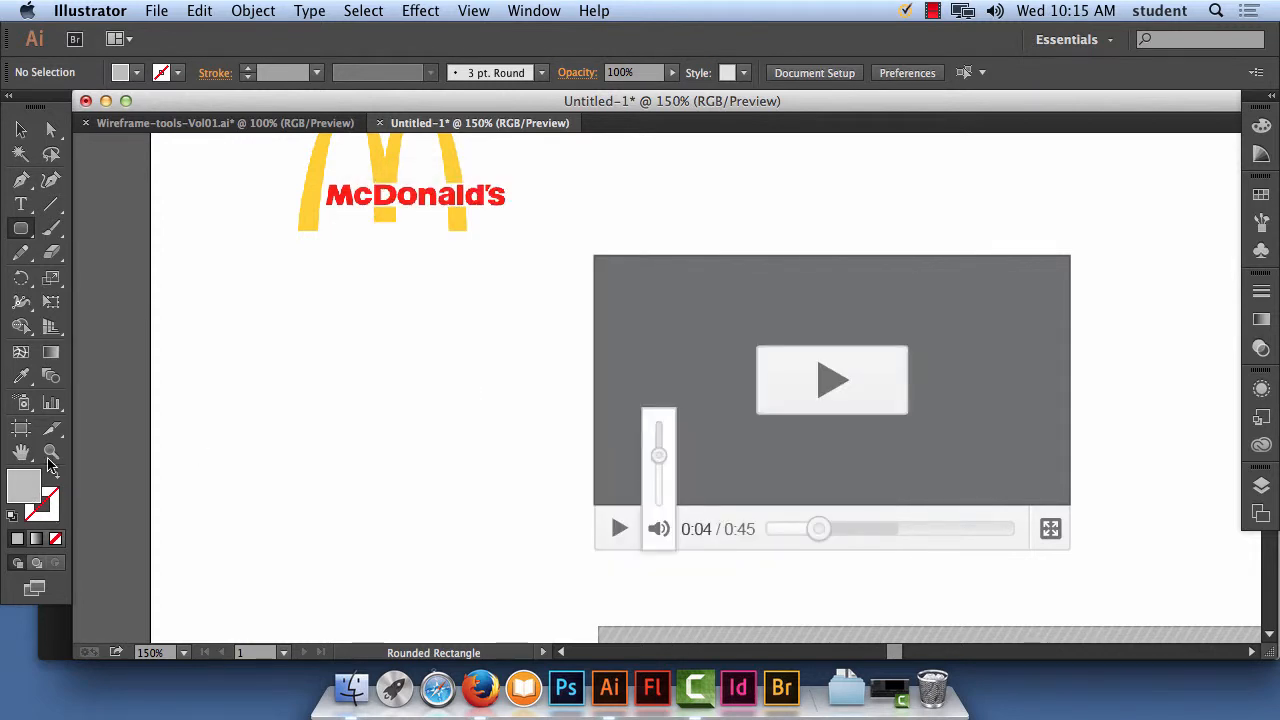
Set the stroke color to near-black 020202 and make the fill the active swatch again
{"action": "double_click", "coordinate": [47, 512]}
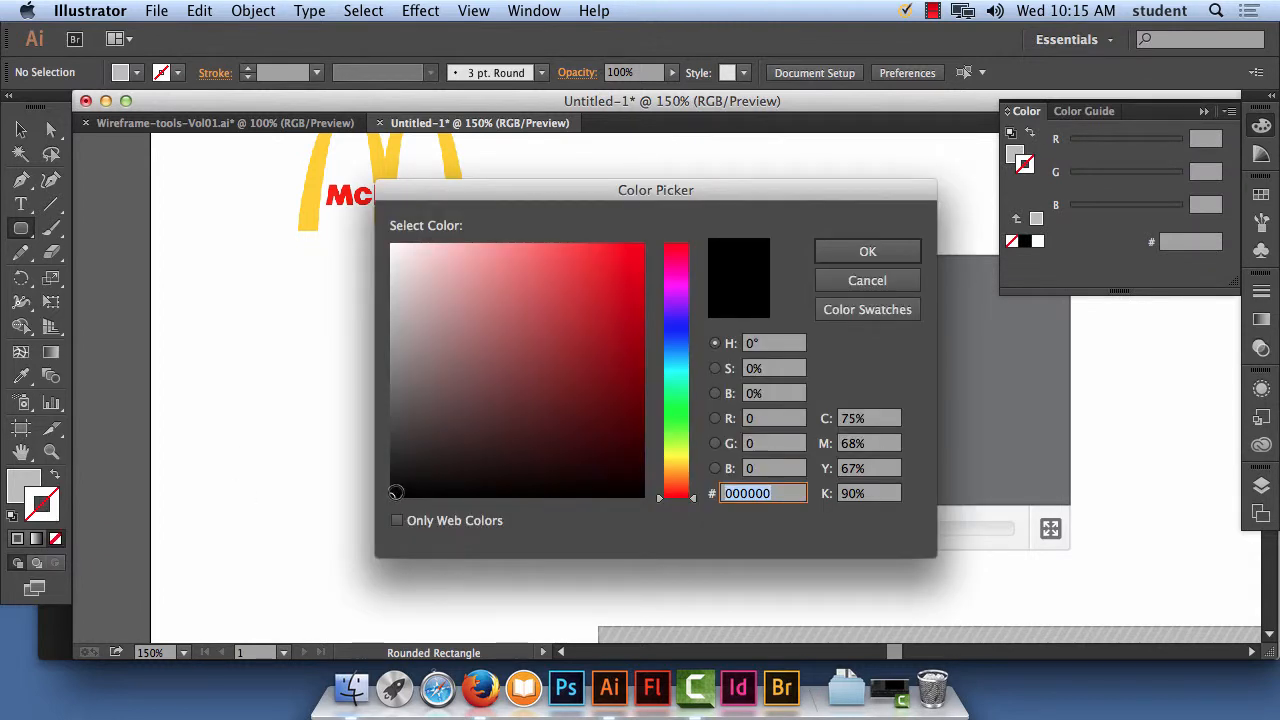
{"action": "left_click", "coordinate": [391, 494]}
{"action": "left_click", "coordinate": [863, 251]}
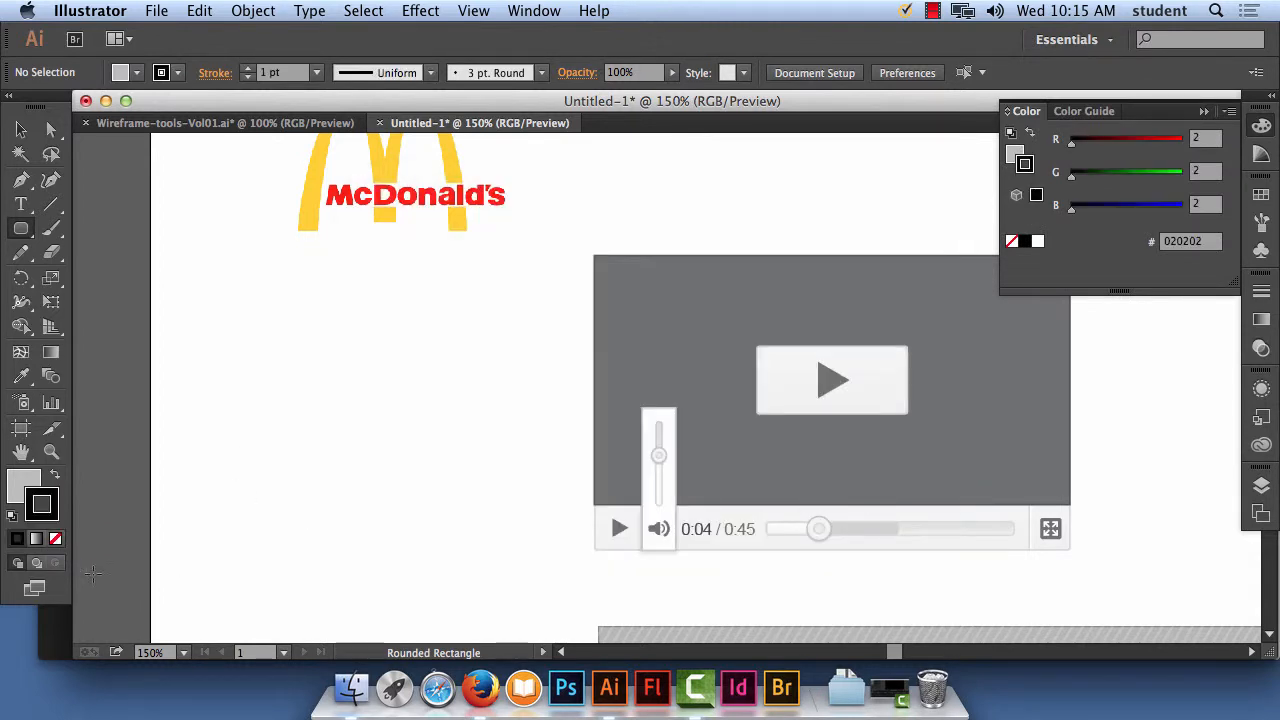
{"action": "left_click", "coordinate": [34, 486]}
{"action": "left_click", "coordinate": [50, 505]}
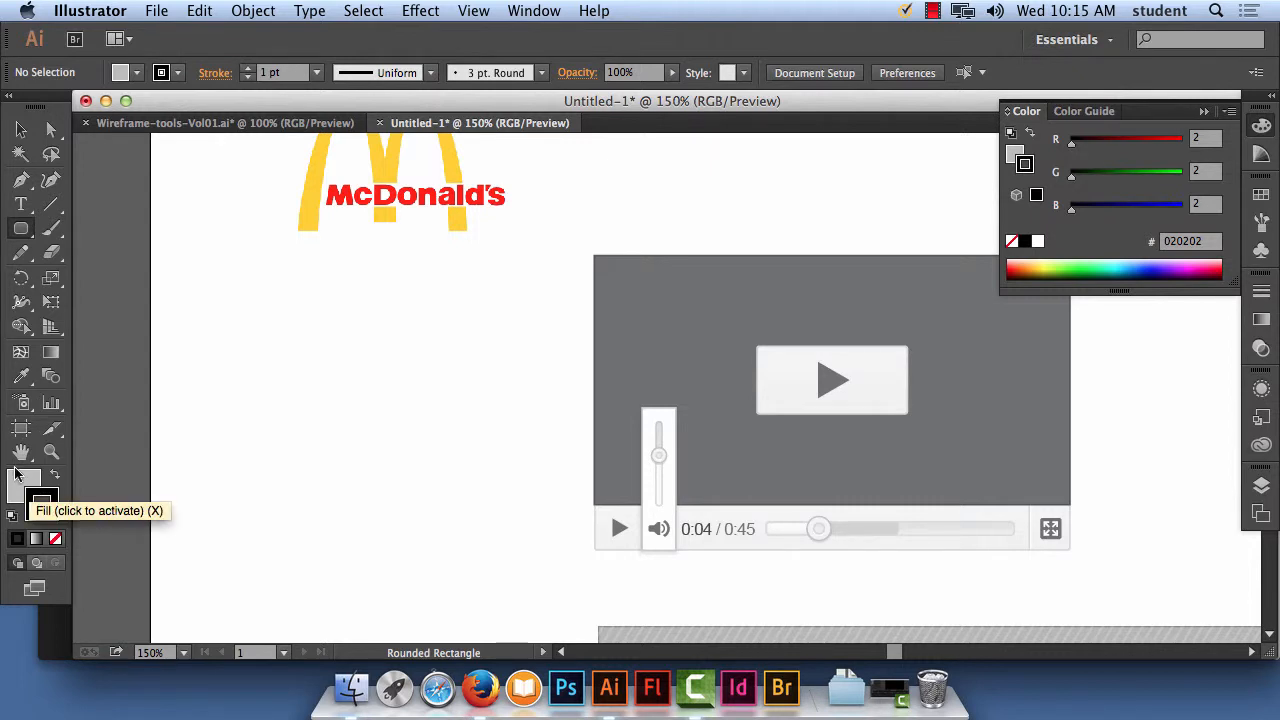
{"action": "left_click", "coordinate": [20, 478]}
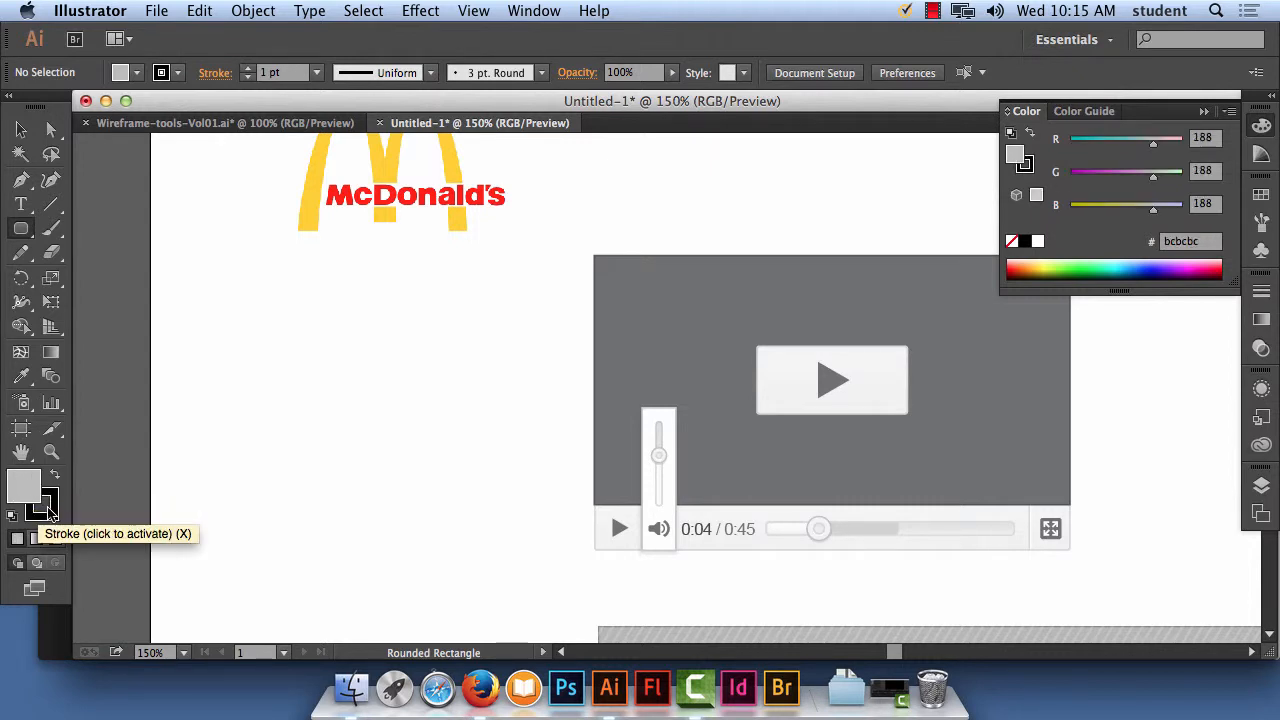
{"action": "left_click", "coordinate": [50, 510]}
{"action": "left_click", "coordinate": [30, 494]}
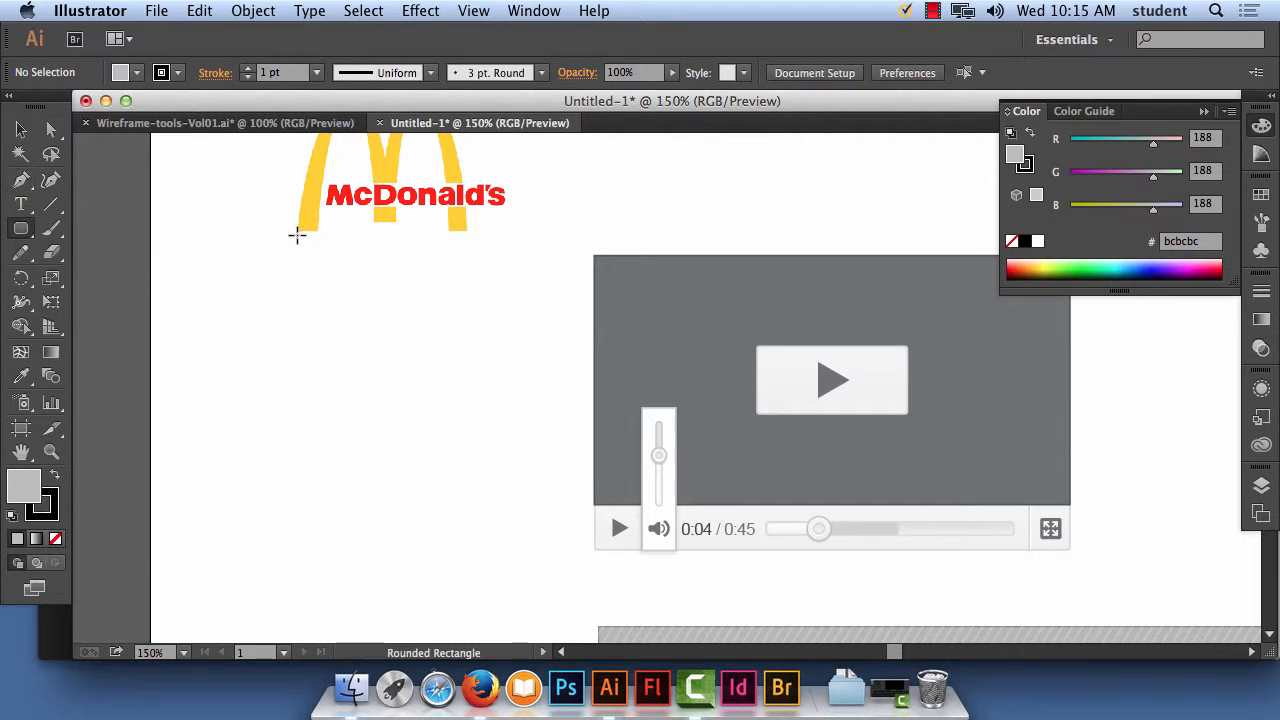
Draw a rounded rectangle about 143 by 33 px just below the McDonald's logo and reduce the rounding of its corners
{"action": "left_click_drag", "start_coordinate": [298, 235], "coordinate": [511, 285]}
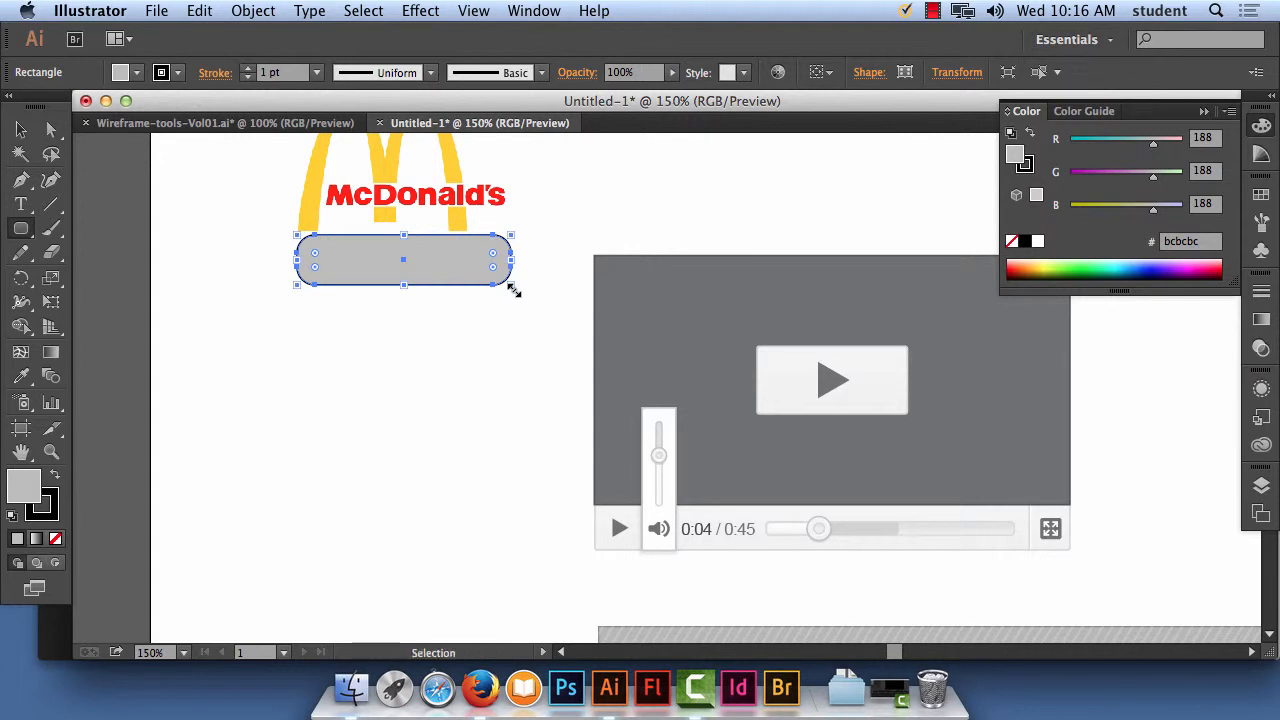
{"action": "key", "text": "super+equal"}
{"action": "key", "text": "super+equal"}
{"action": "key", "text": "space"}
{"action": "left_click_drag", "start_coordinate": [460, 263], "coordinate": [793, 559]}
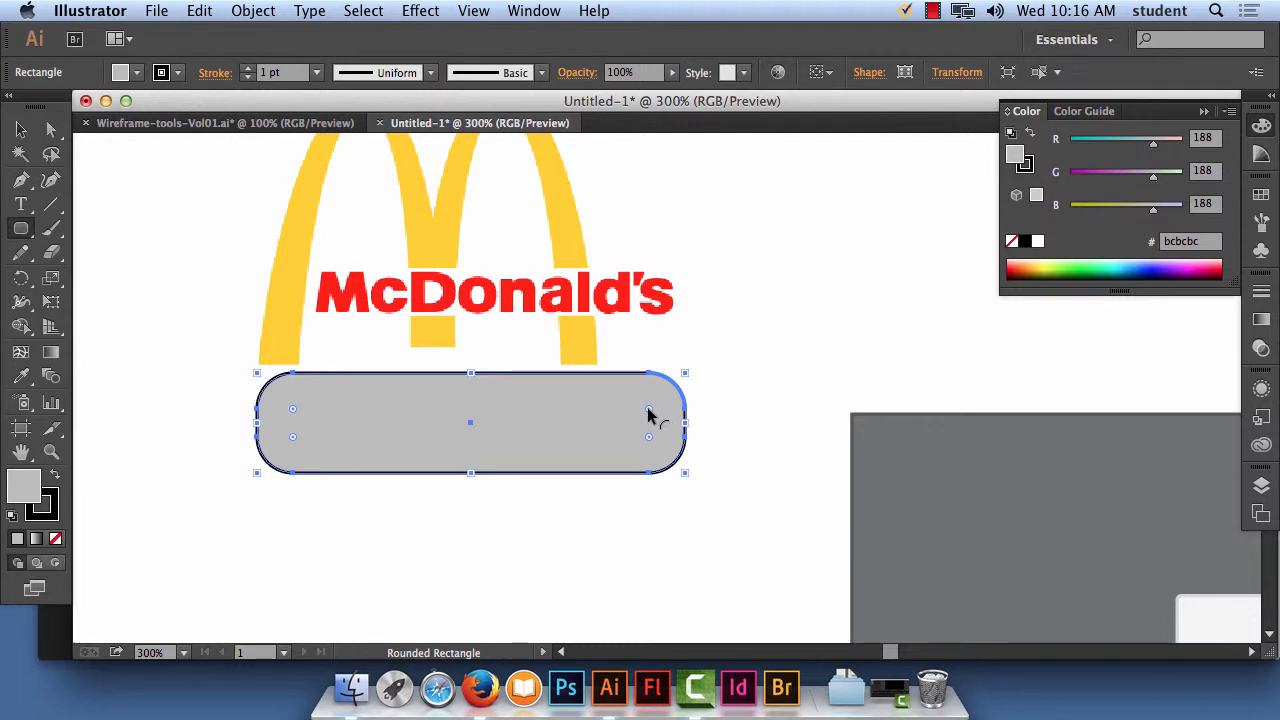
{"action": "left_click_drag", "start_coordinate": [647, 407], "coordinate": [661, 400]}
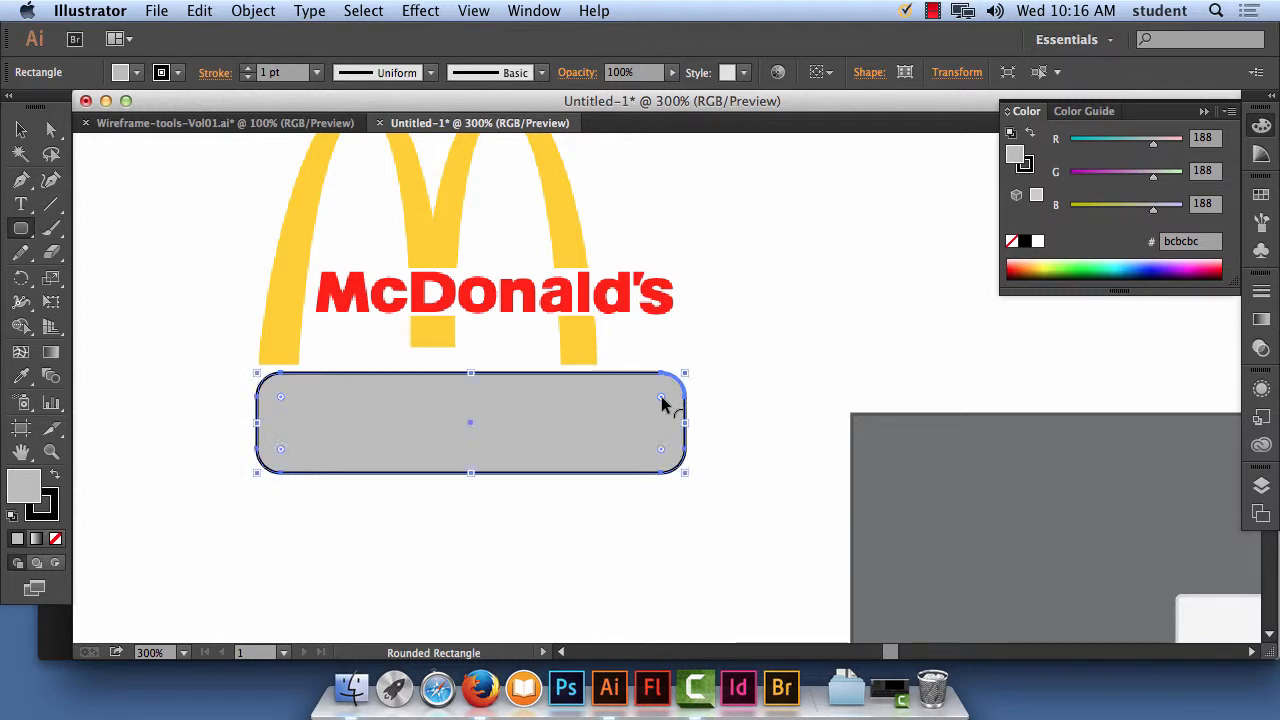
{"action": "left_click_drag", "start_coordinate": [661, 400], "coordinate": [666, 400]}
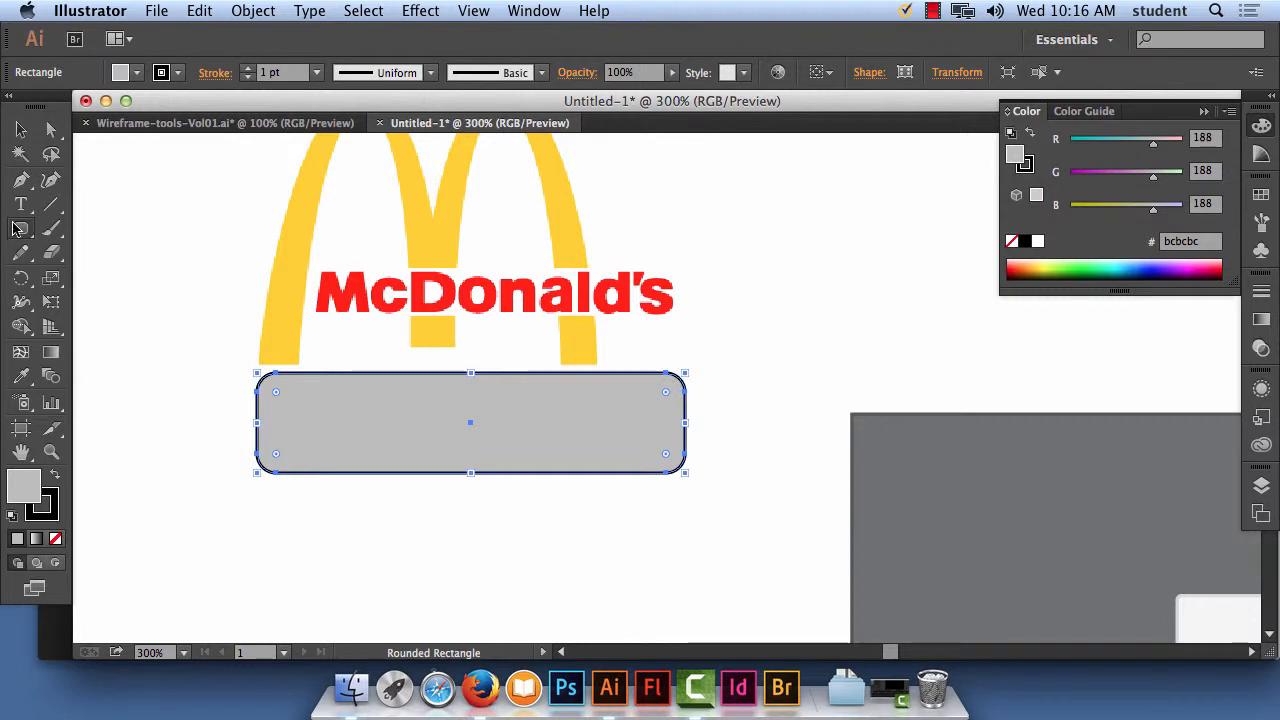
Try creating a second rounded rectangle of the same size with a smaller numeric corner radius over the logo, and delete it
{"action": "left_click", "coordinate": [143, 240]}
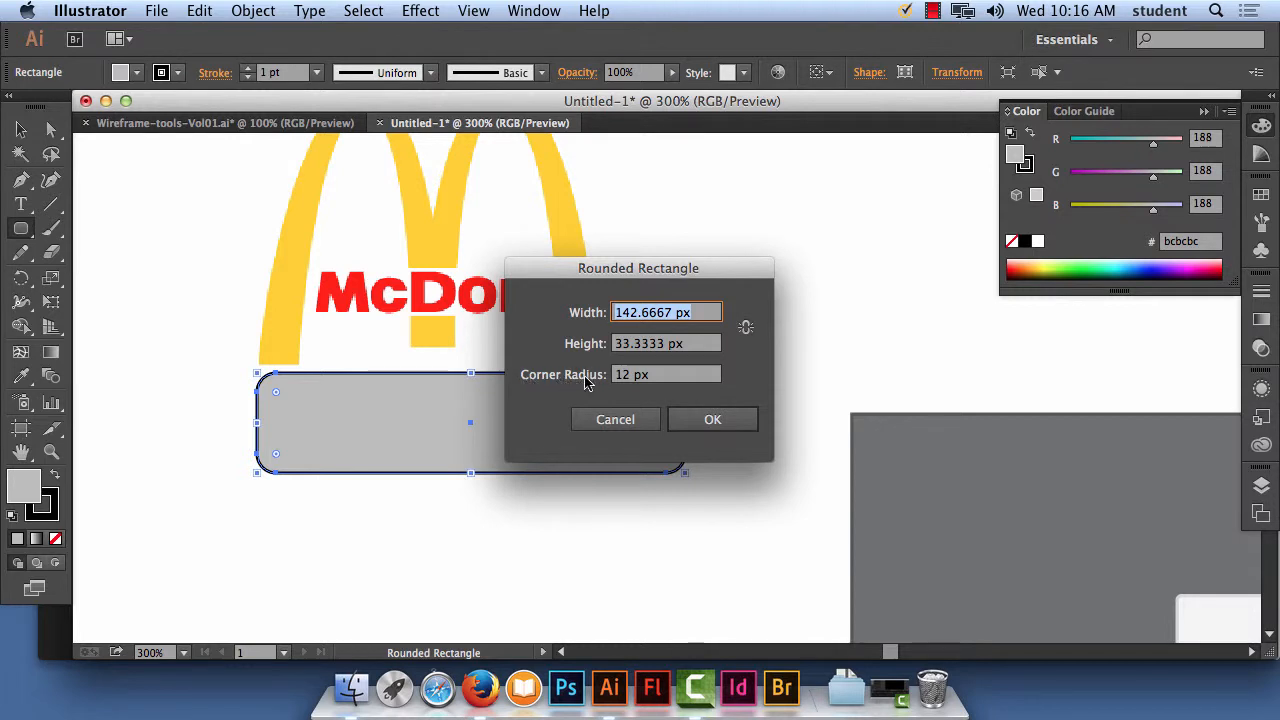
{"action": "double_click", "coordinate": [625, 382]}
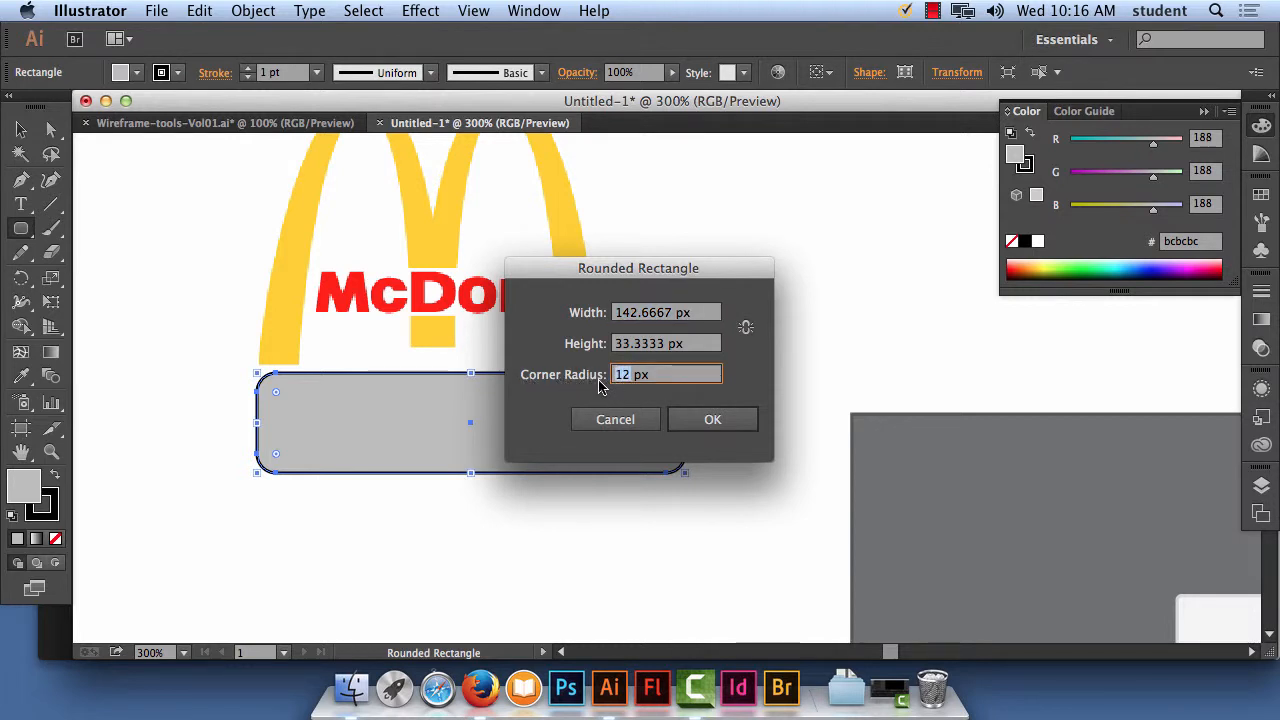
{"action": "type", "text": "8"}
{"action": "left_click", "coordinate": [754, 419]}
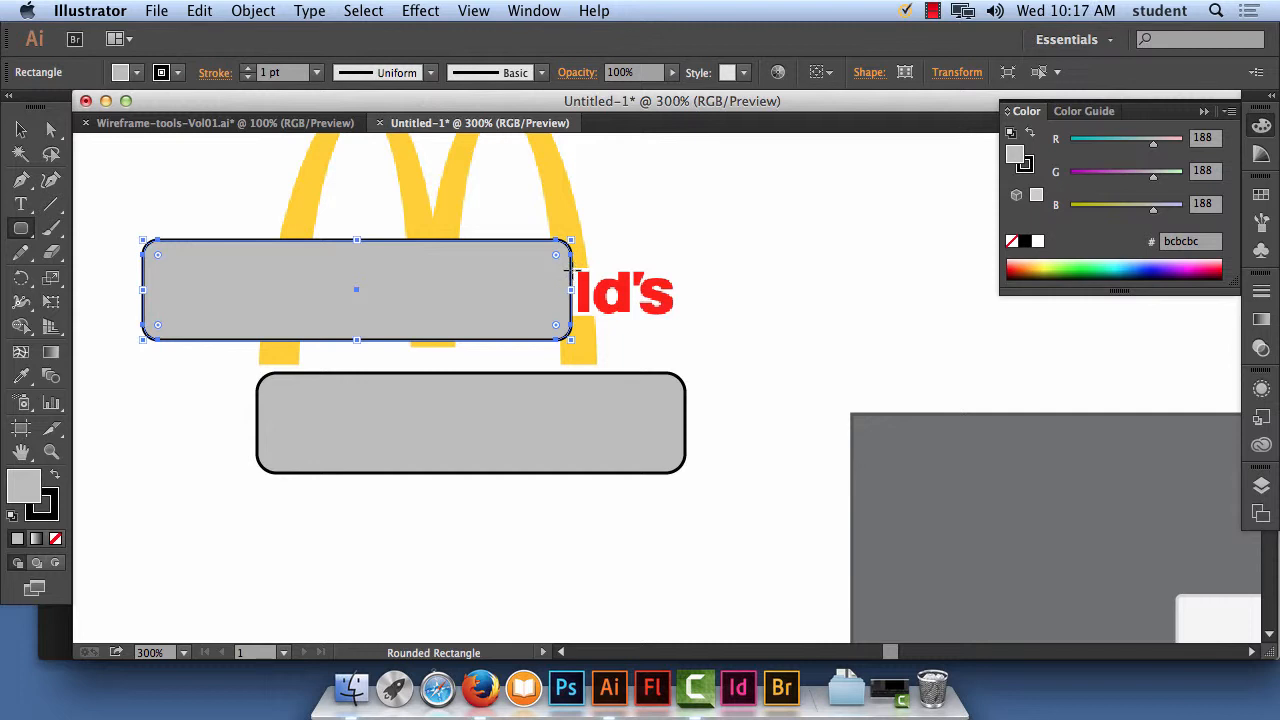
{"action": "key", "text": "Delete"}
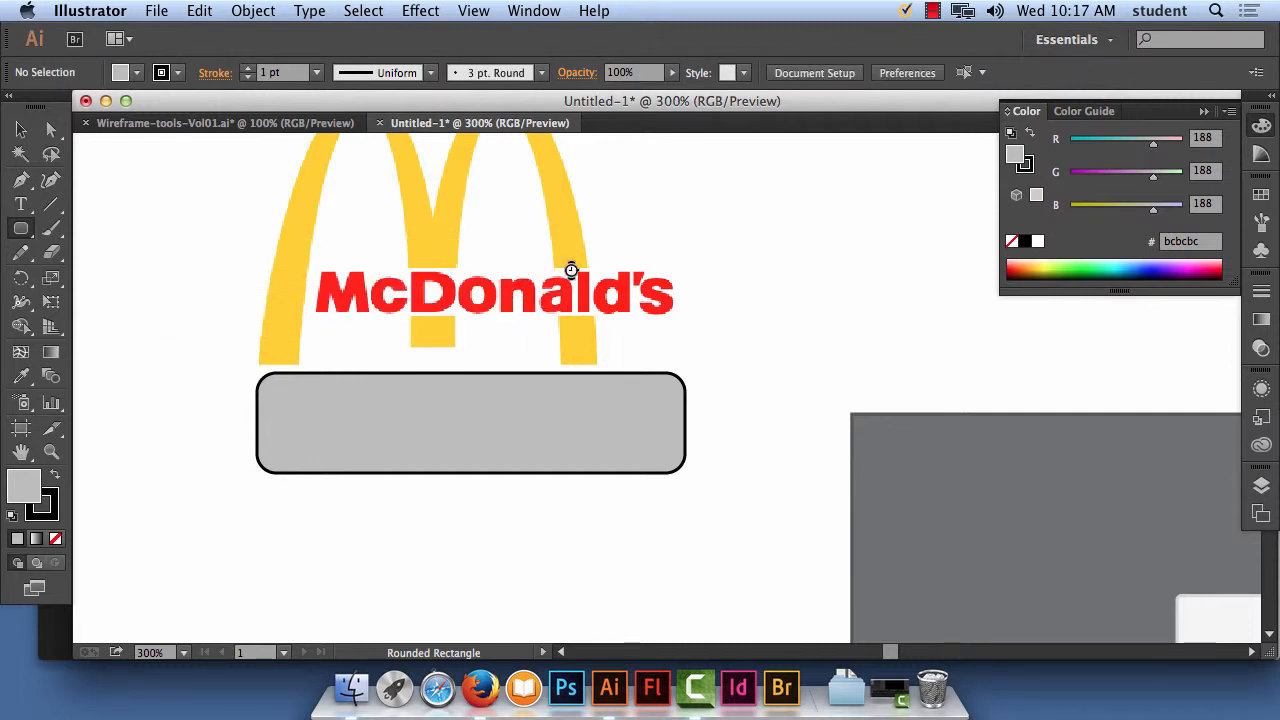
{"action": "left_click", "coordinate": [21, 130]}
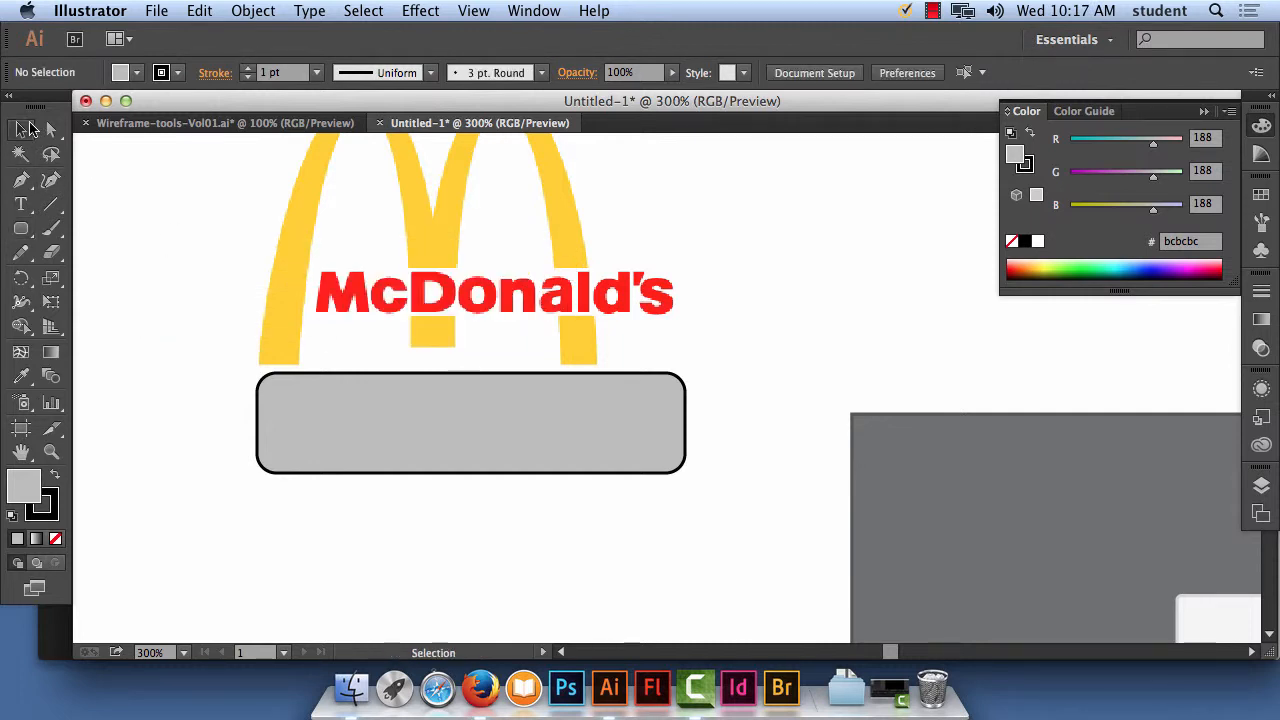
{"action": "left_click", "coordinate": [364, 415]}
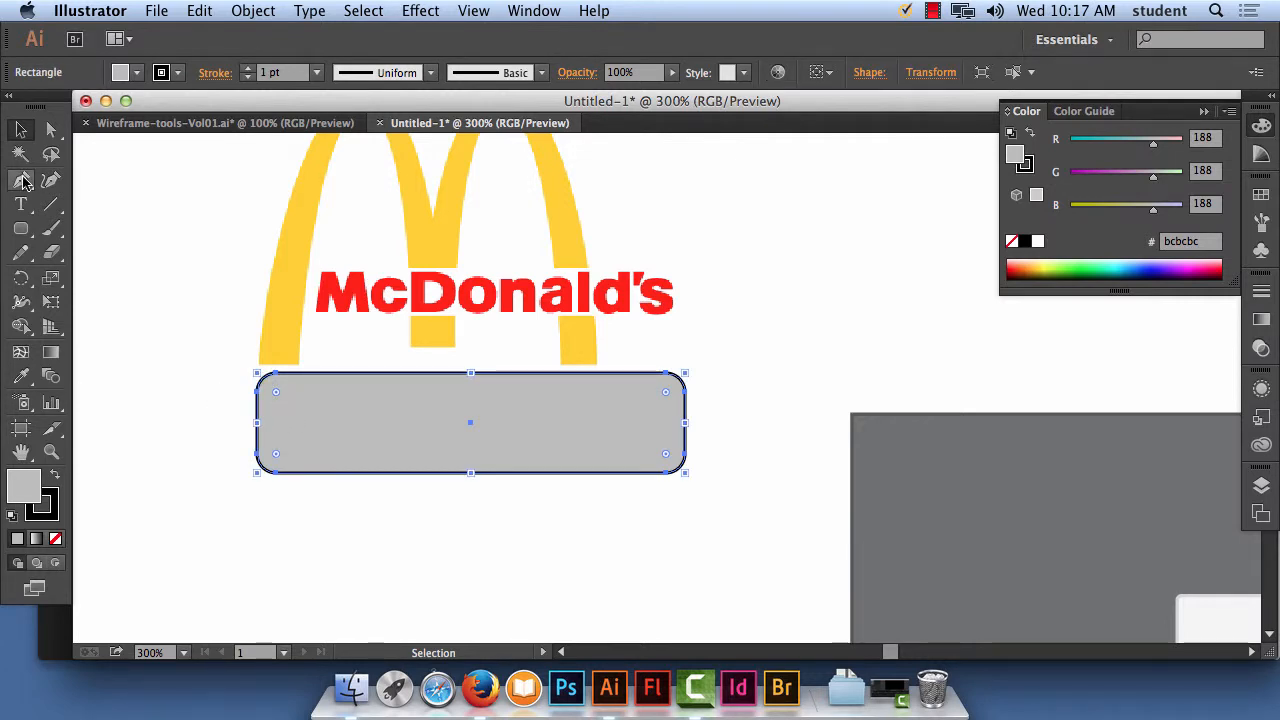
{"action": "left_click", "coordinate": [20, 208]}
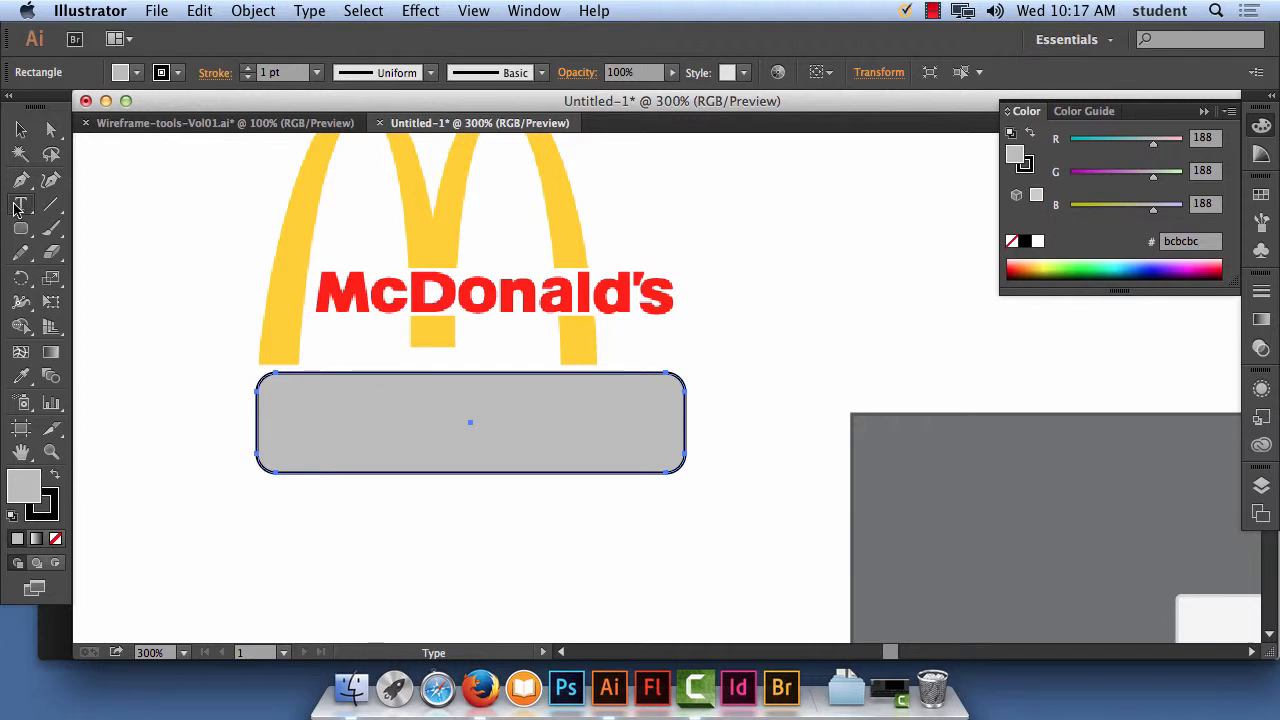
{"action": "left_click", "coordinate": [19, 205]}
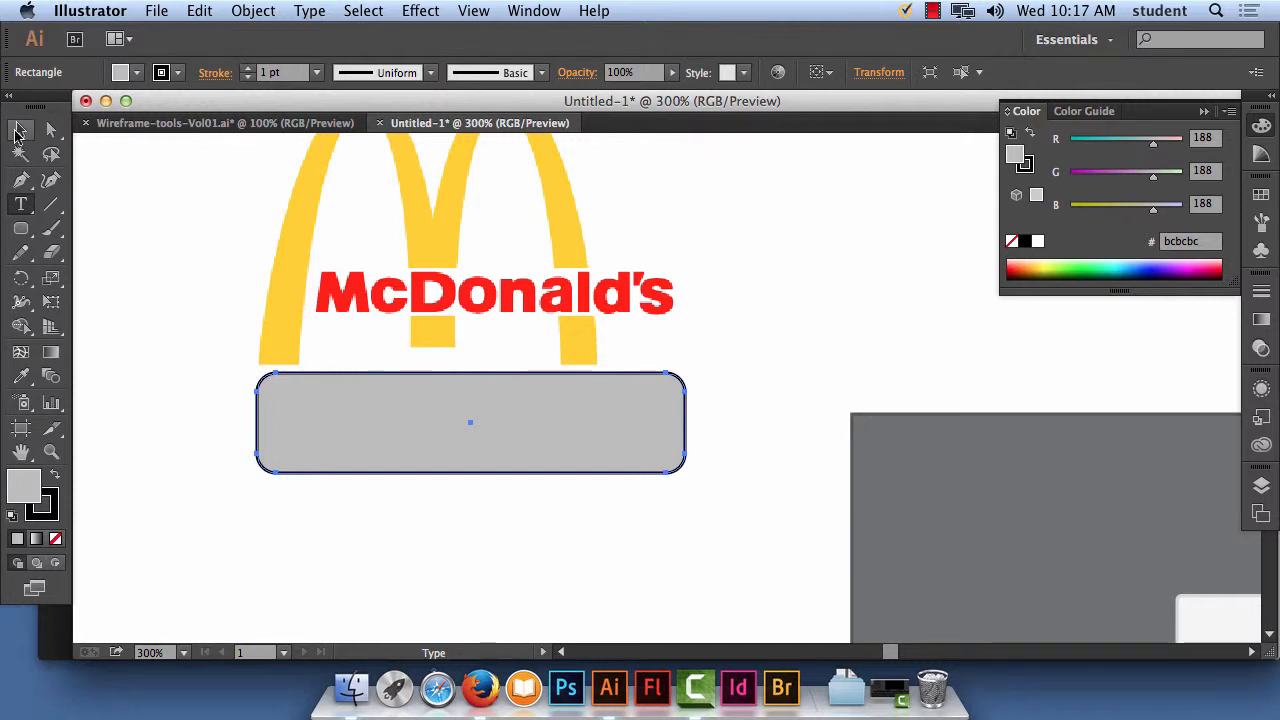
{"action": "key", "text": "v"}
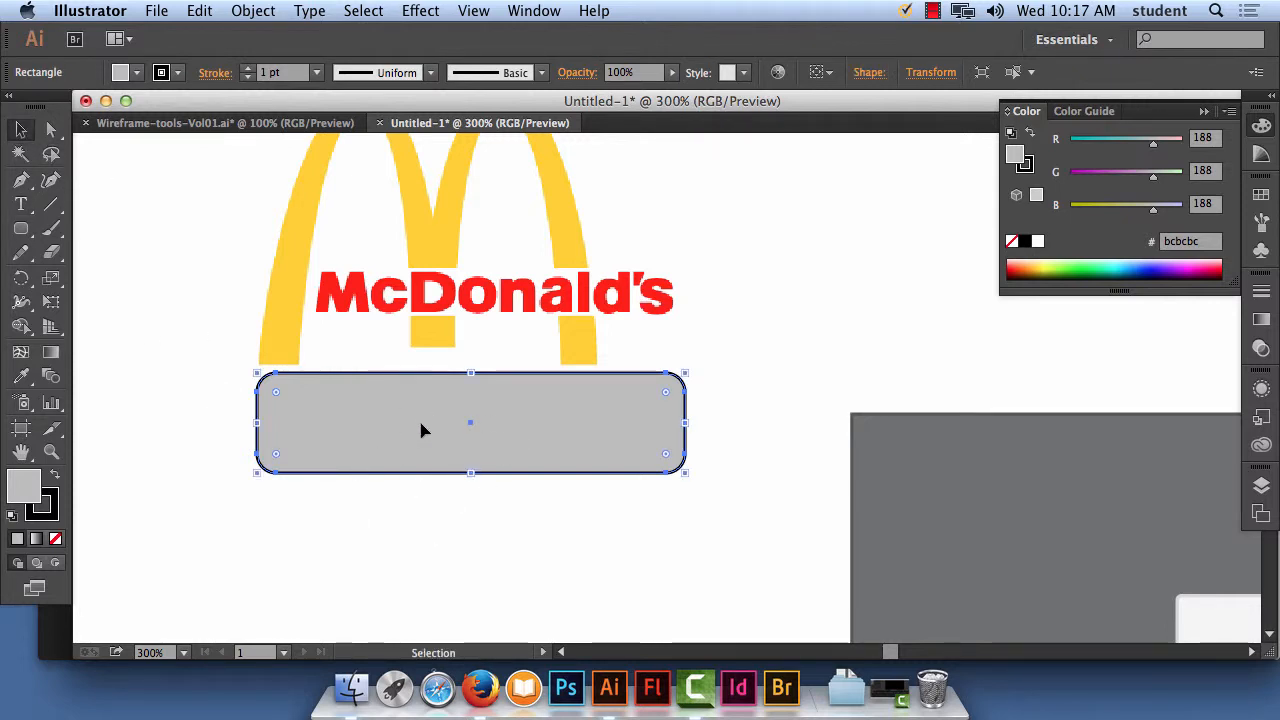
{"action": "left_click", "coordinate": [167, 278]}
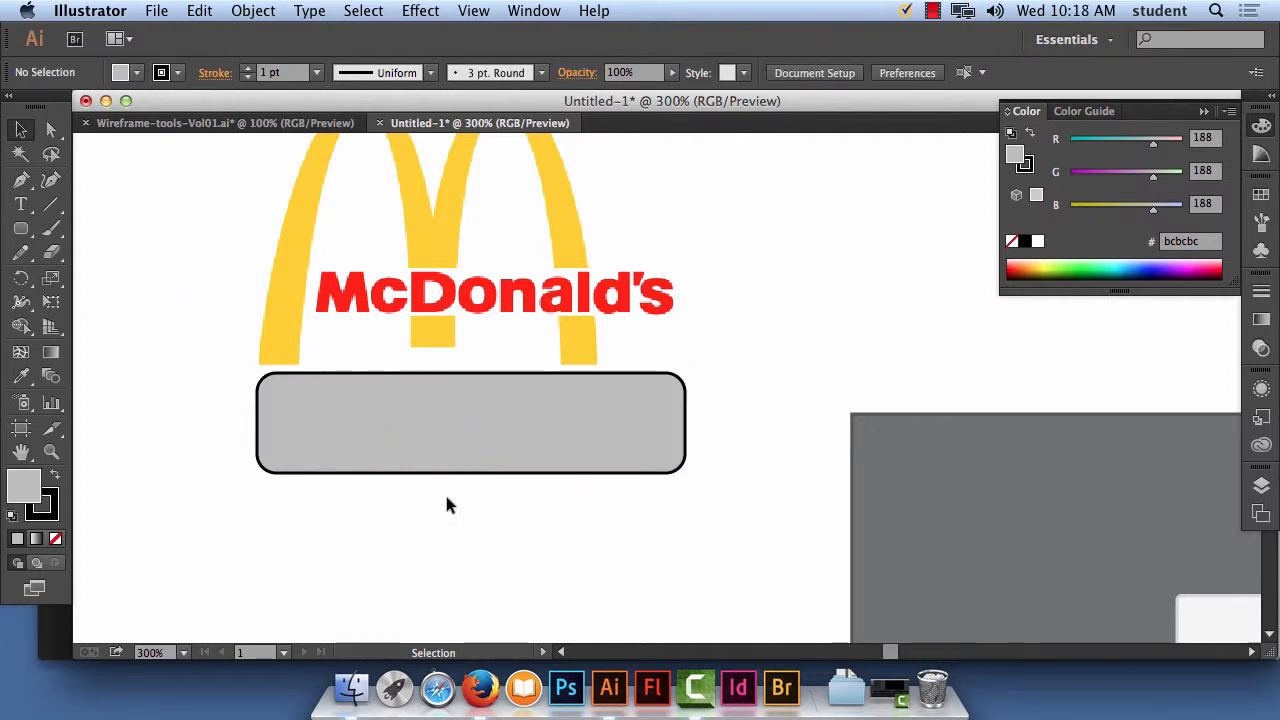
{"action": "left_click", "coordinate": [451, 453]}
{"action": "left_click", "coordinate": [156, 383]}
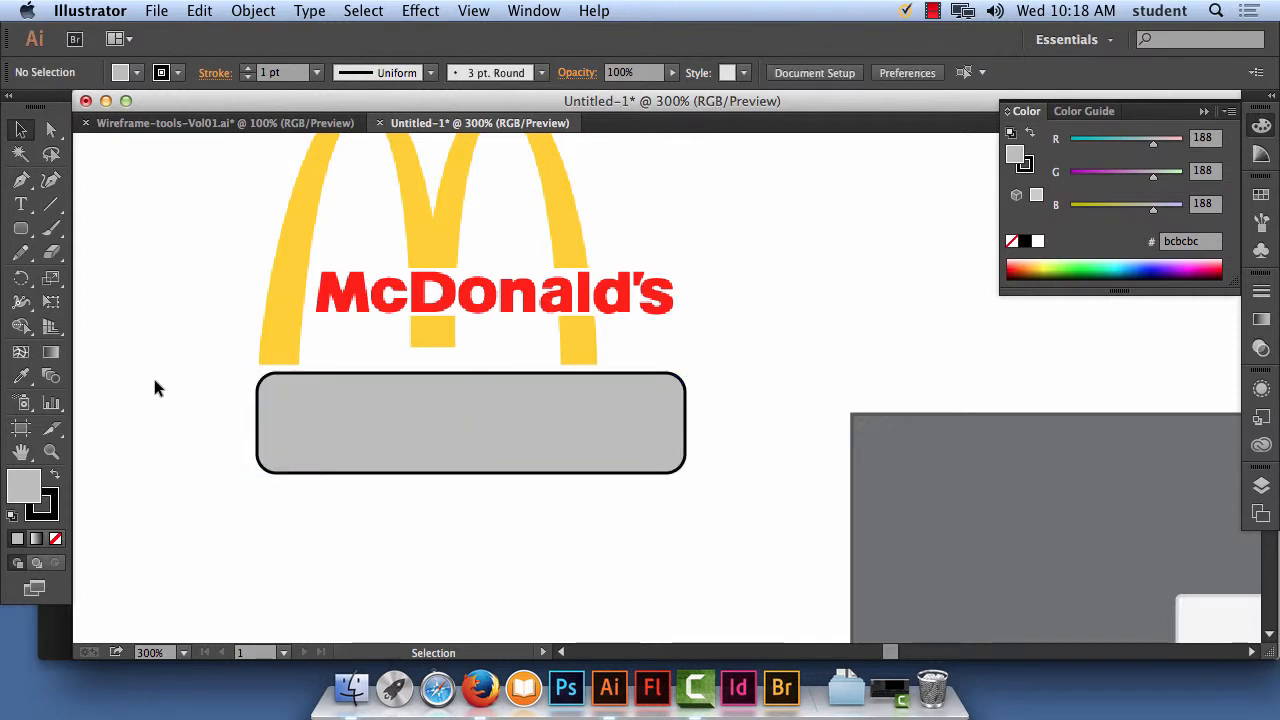
{"action": "left_click", "coordinate": [470, 430]}
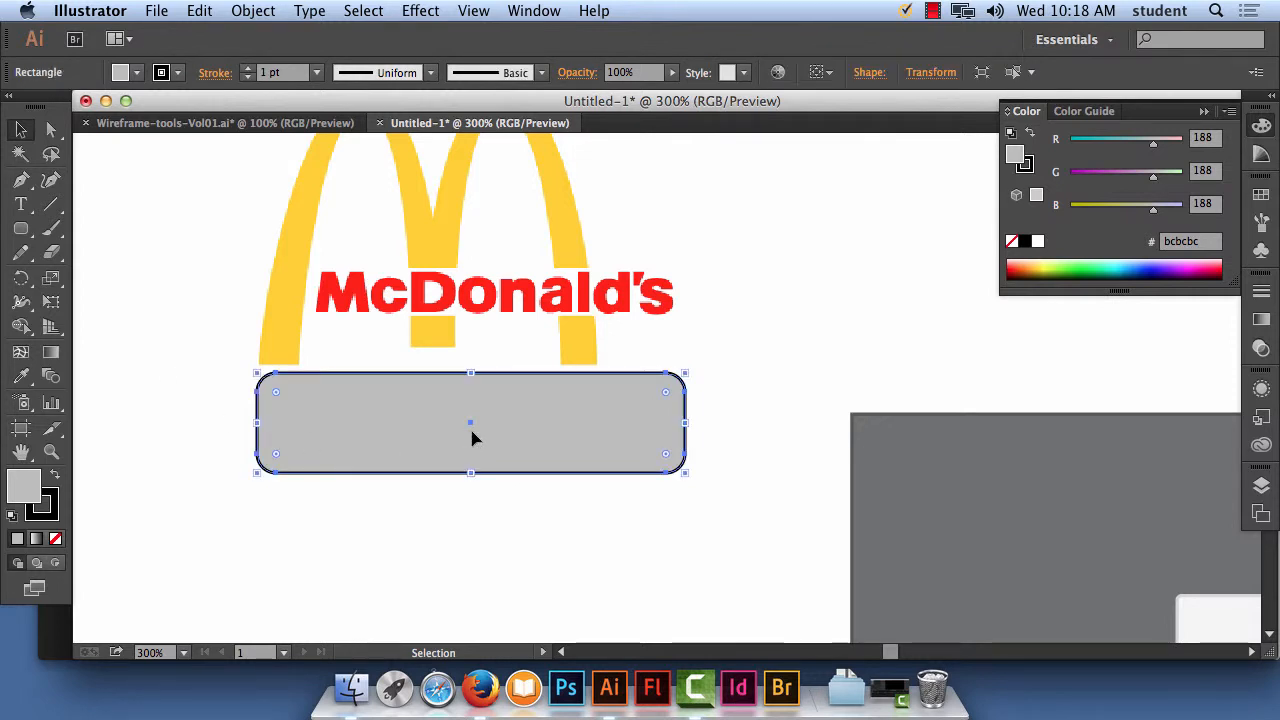
{"action": "left_click", "coordinate": [163, 420]}
{"action": "left_click", "coordinate": [347, 438]}
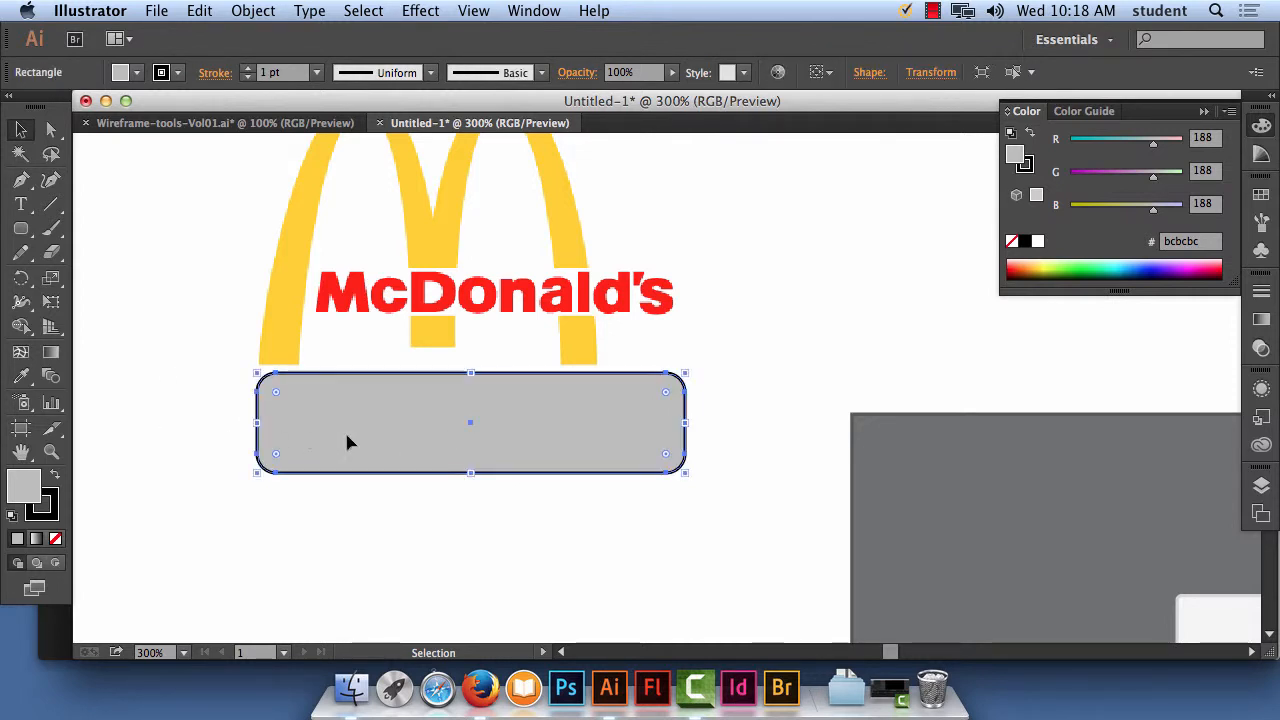
{"action": "left_click", "coordinate": [114, 404]}
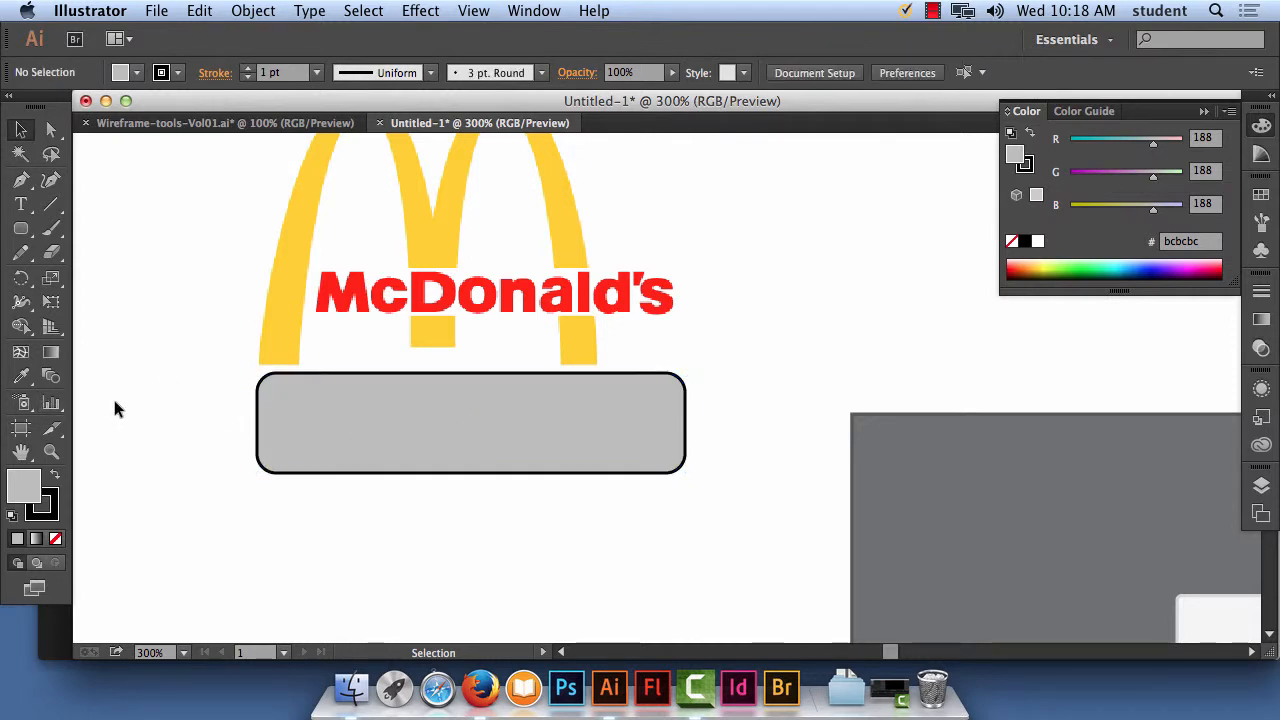
{"action": "left_click", "coordinate": [511, 207]}
{"action": "left_click", "coordinate": [202, 408]}
{"action": "left_click", "coordinate": [286, 400]}
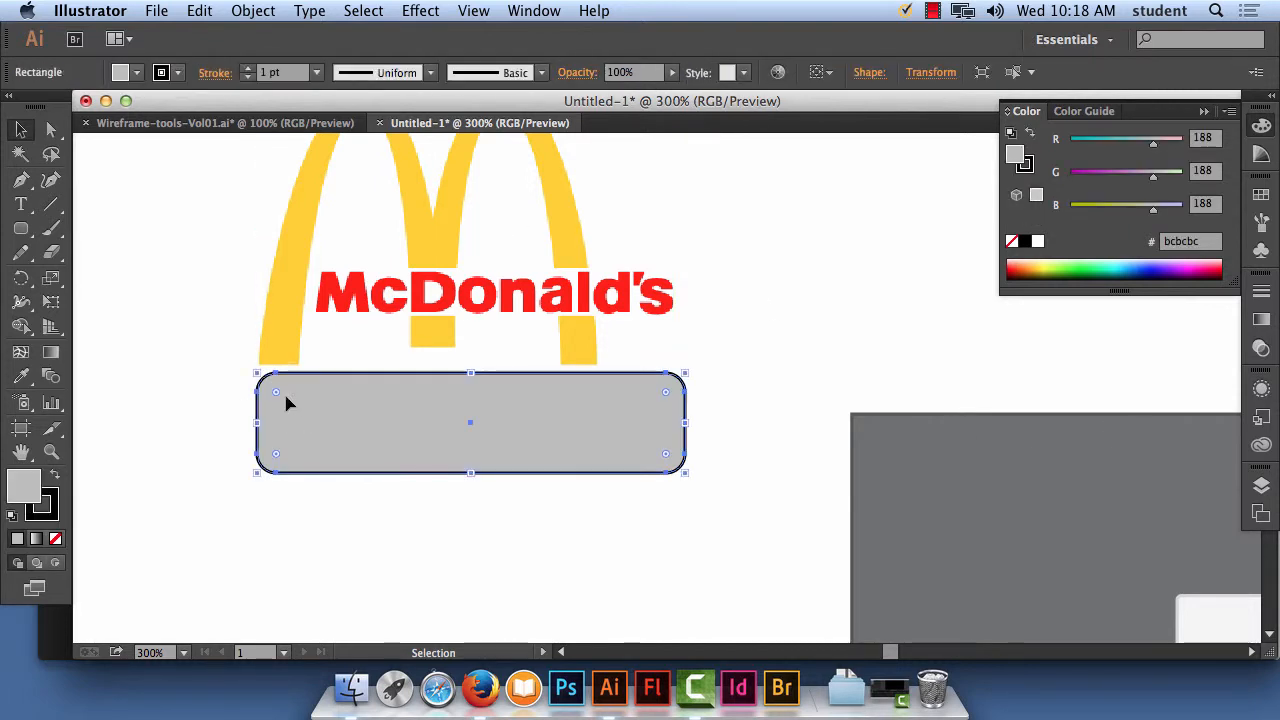
Try out an area text box filled with random placeholder text across the McDonald's logo, and delete it
{"action": "left_click", "coordinate": [205, 397]}
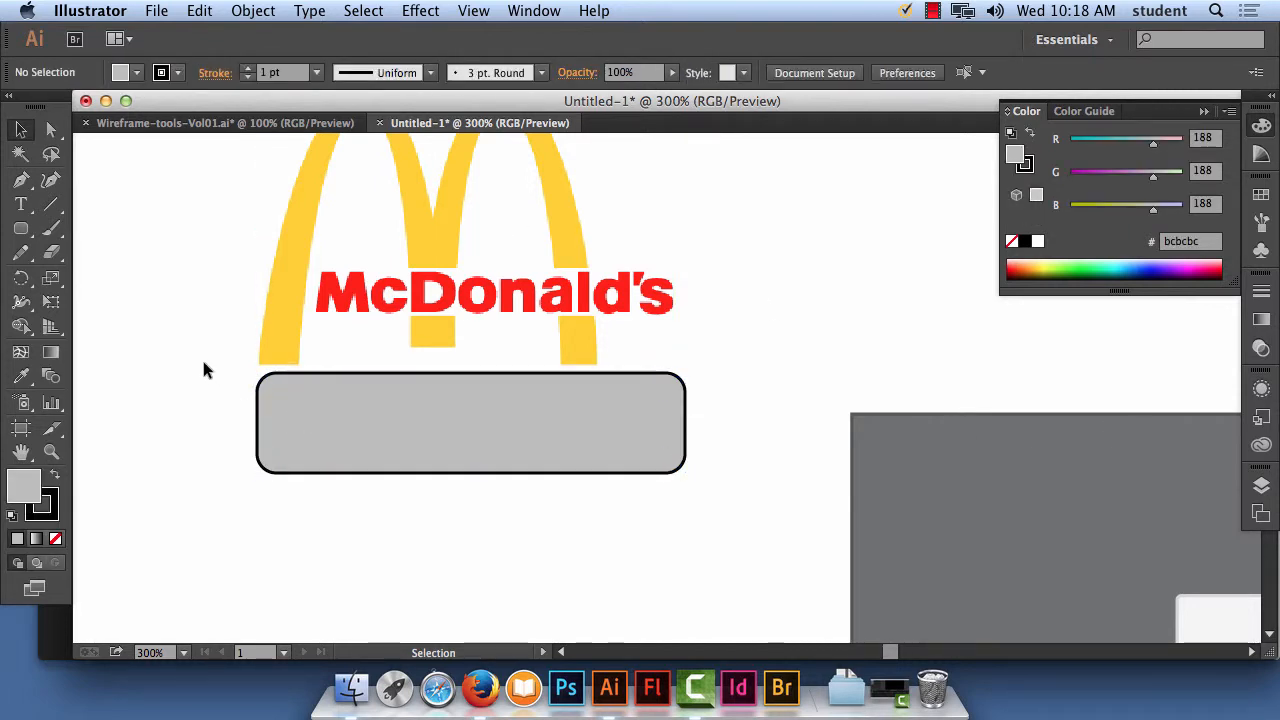
{"action": "left_click", "coordinate": [29, 213]}
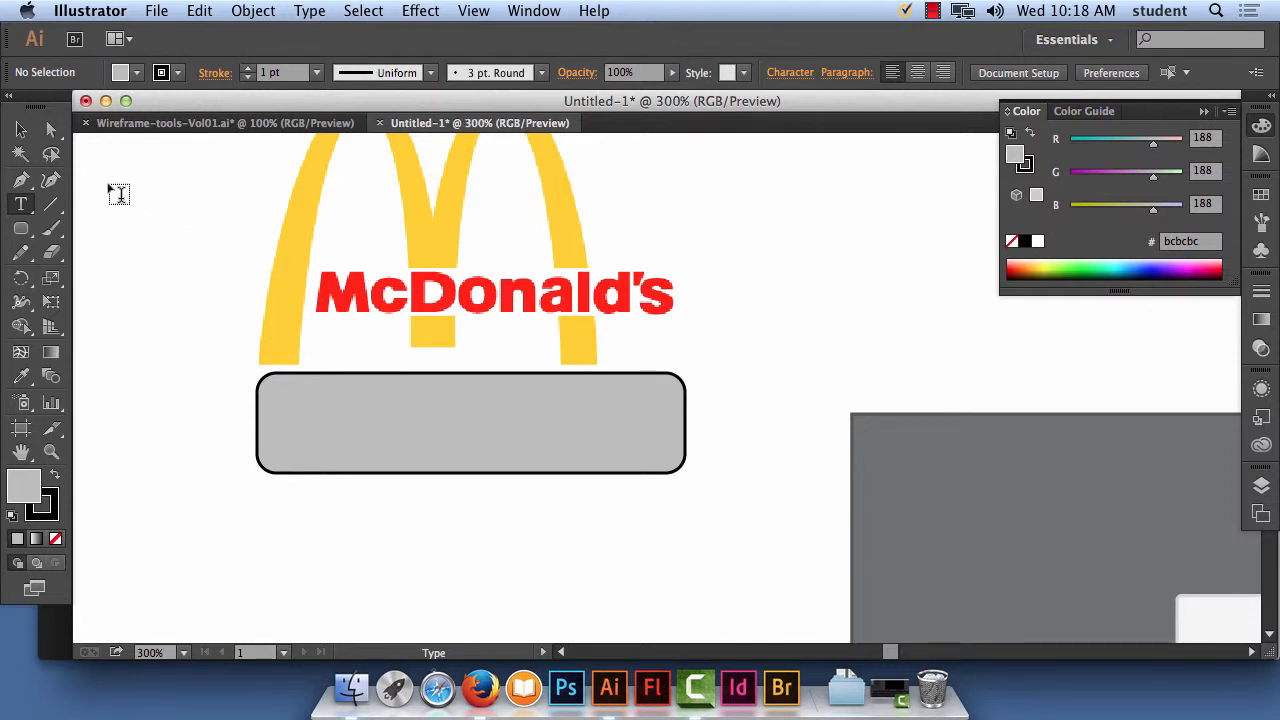
{"action": "left_click_drag", "start_coordinate": [108, 184], "coordinate": [604, 292]}
{"action": "type", "text": "gn fd'jn aeopgh jaep'j gheprt' jop'htej hopte jpo ht'e jop'h jt"}
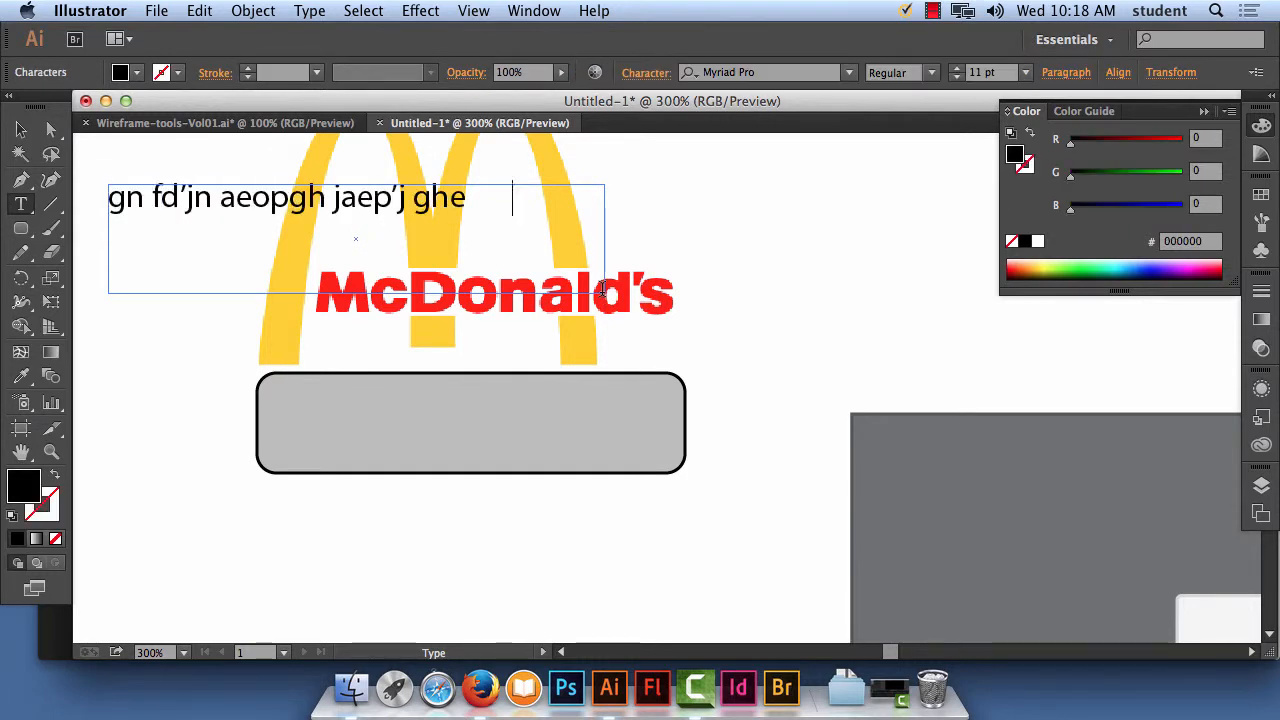
{"action": "type", "text": "erop' hjotpe'j hopte'ri hopt'ej hporti hpj"}
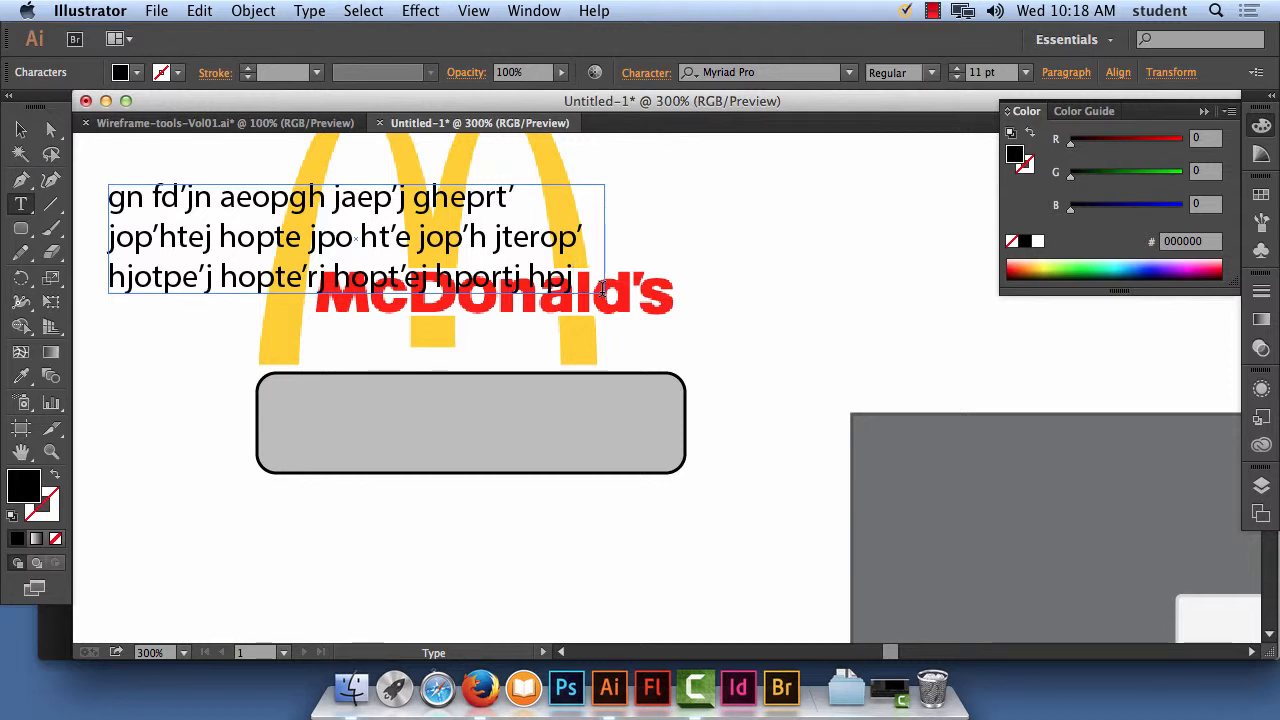
{"action": "left_click", "coordinate": [20, 130]}
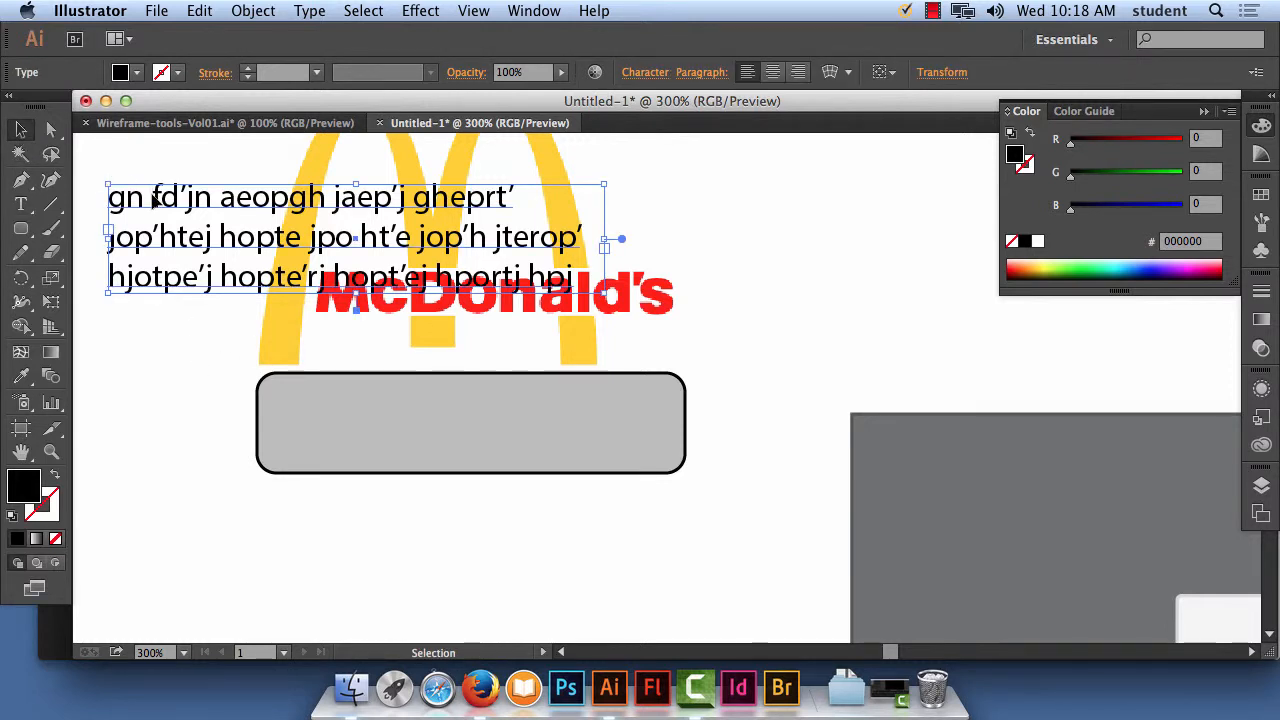
{"action": "key", "text": "Delete"}
Add the text FOOD as point type inside the gray rounded rectangle below the logo
{"action": "left_click", "coordinate": [20, 203]}
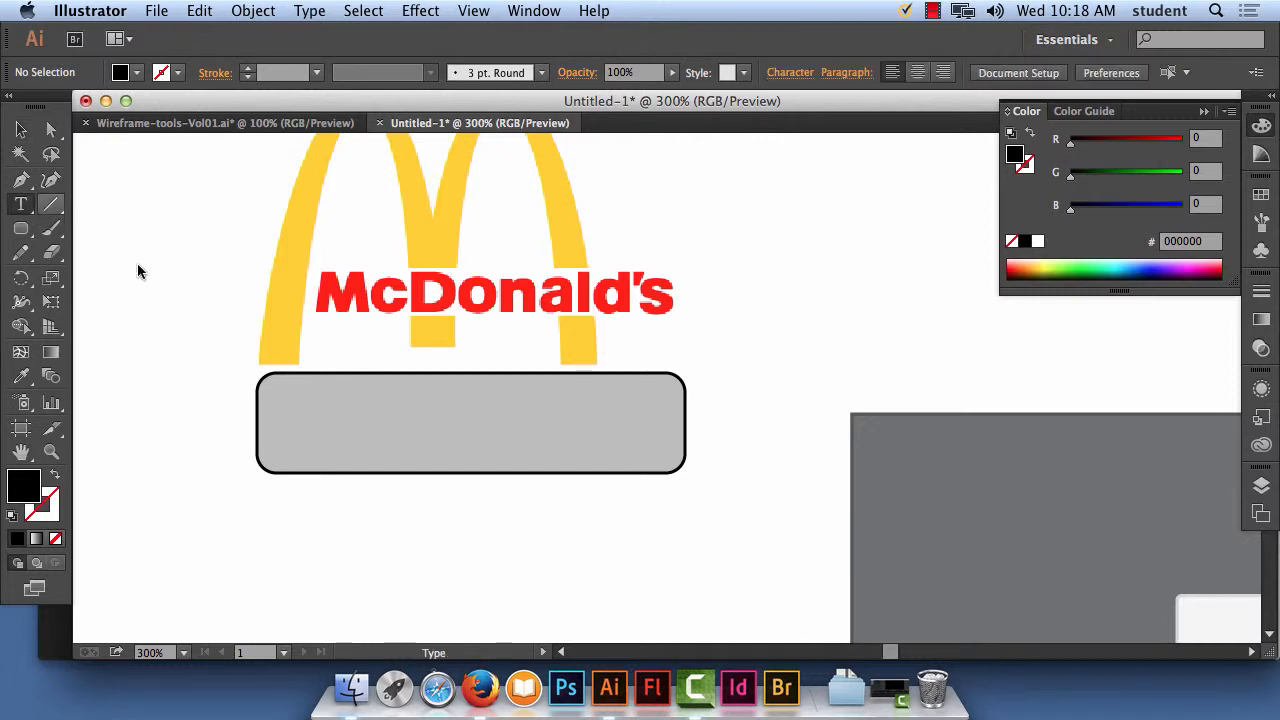
{"action": "left_click", "coordinate": [647, 444]}
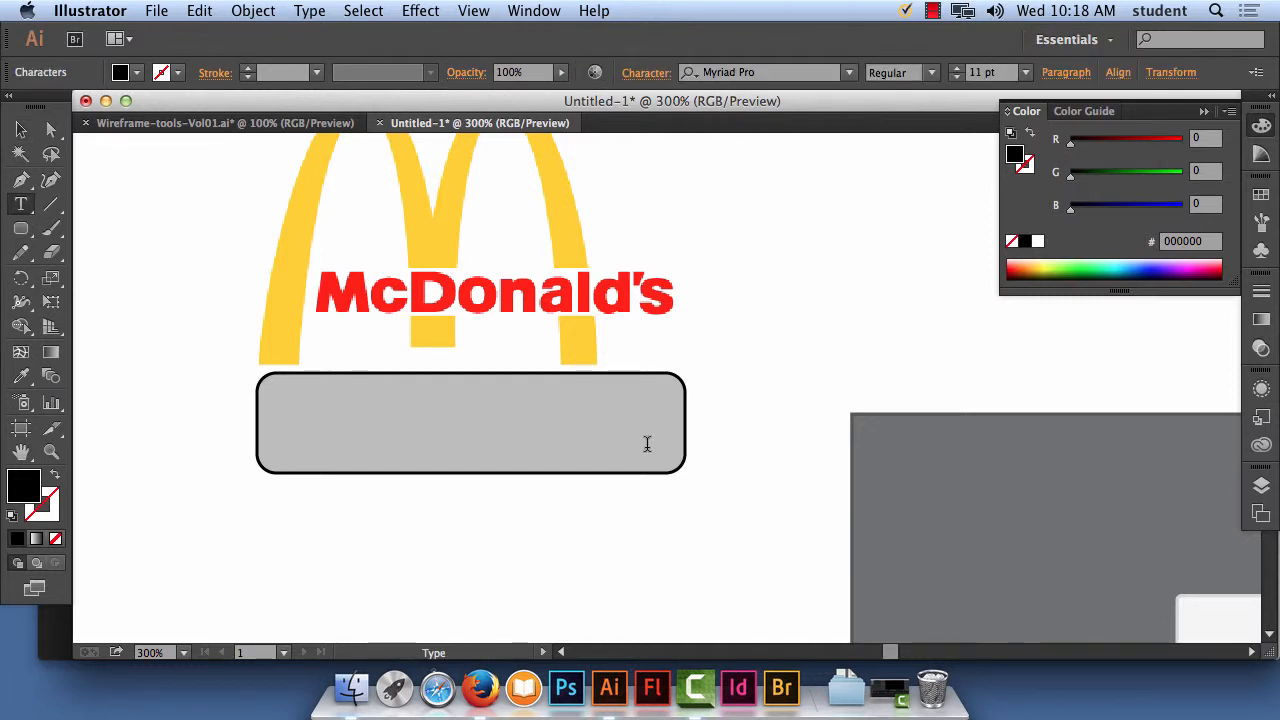
{"action": "type", "text": "FOOD"}
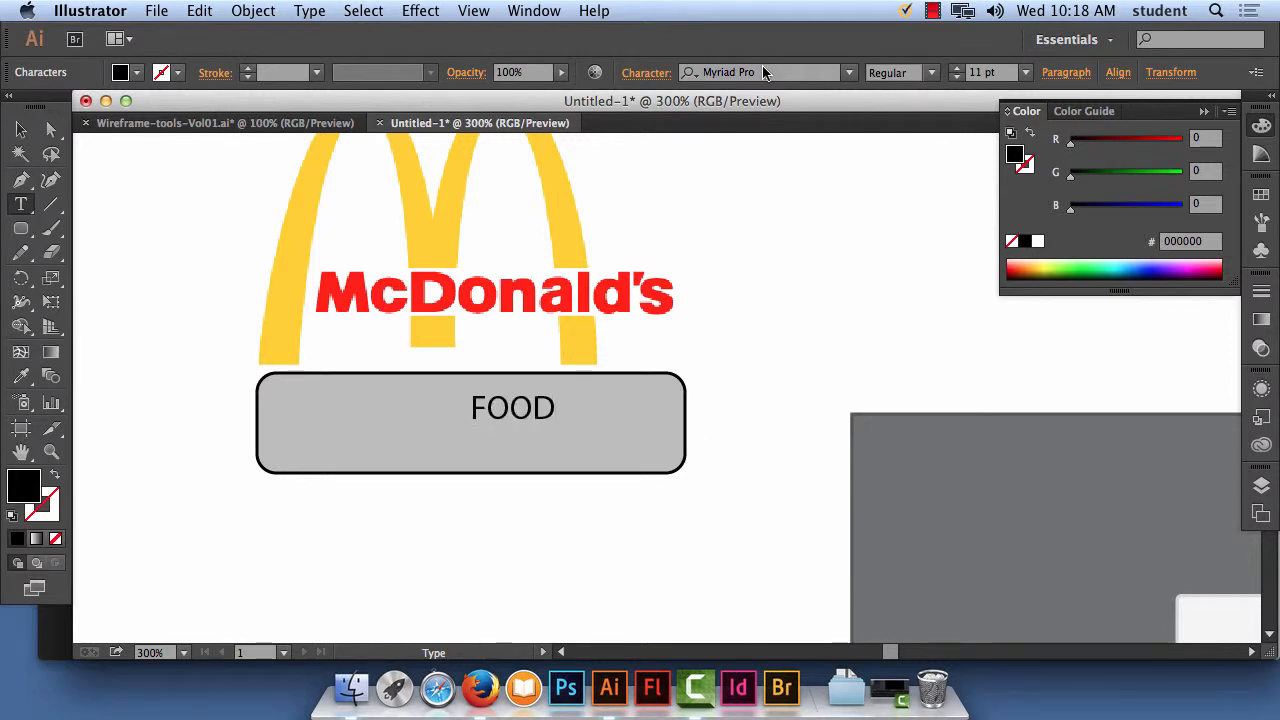
Try PT Serif Caption on the FOOD text, and settle on the Rockwell Extra Bold font
{"action": "left_click_drag", "start_coordinate": [560, 407], "coordinate": [464, 405]}
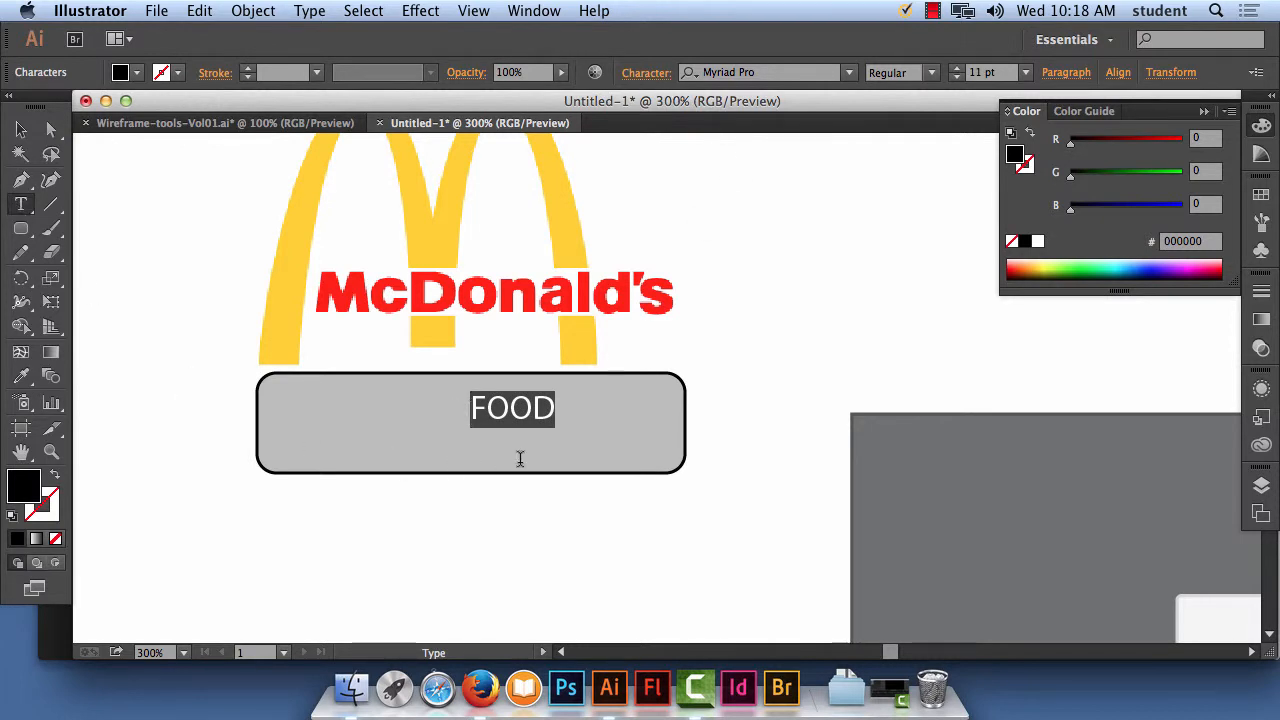
{"action": "left_click", "coordinate": [849, 73]}
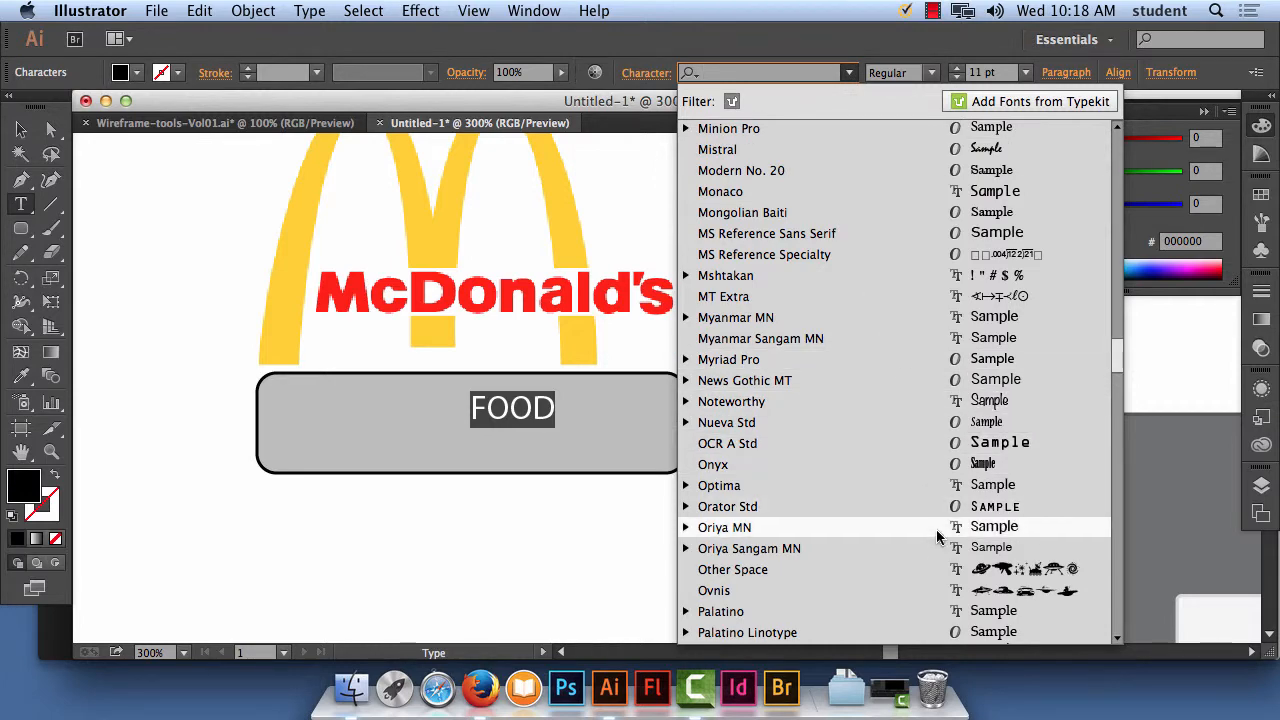
{"action": "scroll", "coordinate": [940, 520], "scroll_direction": "down", "scroll_amount": 10}
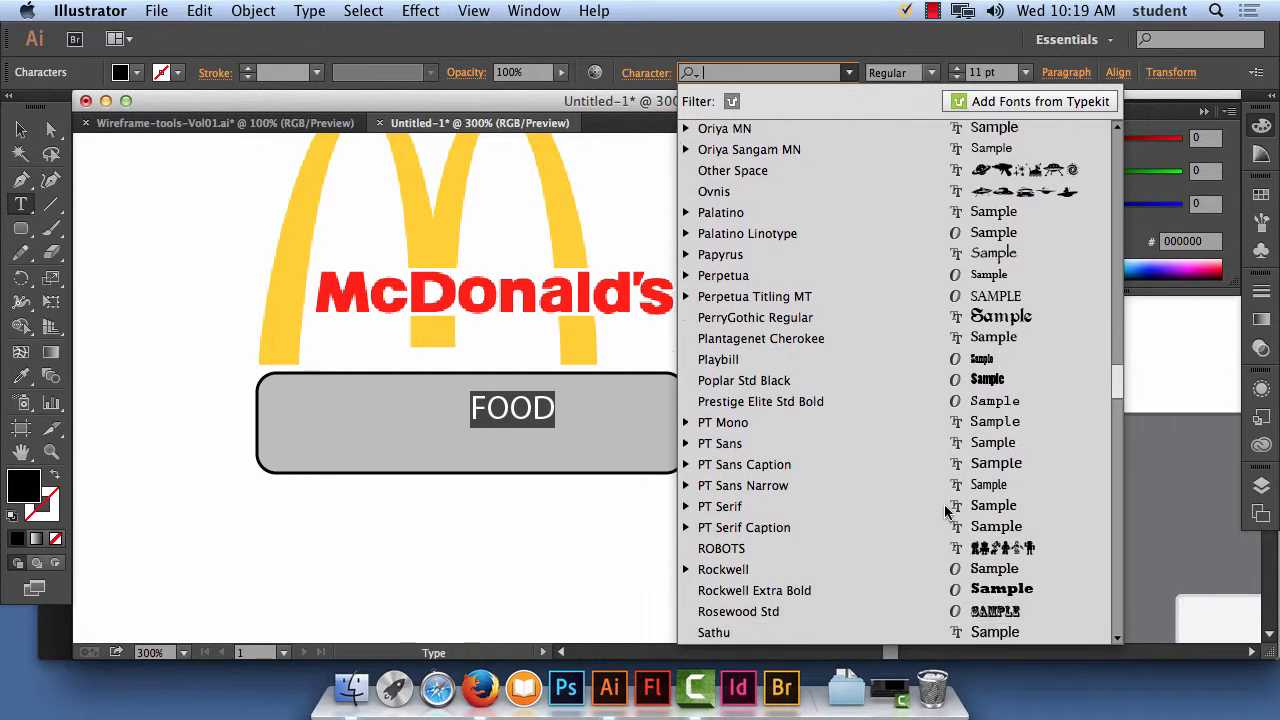
{"action": "scroll", "coordinate": [945, 512], "scroll_direction": "down", "scroll_amount": 2}
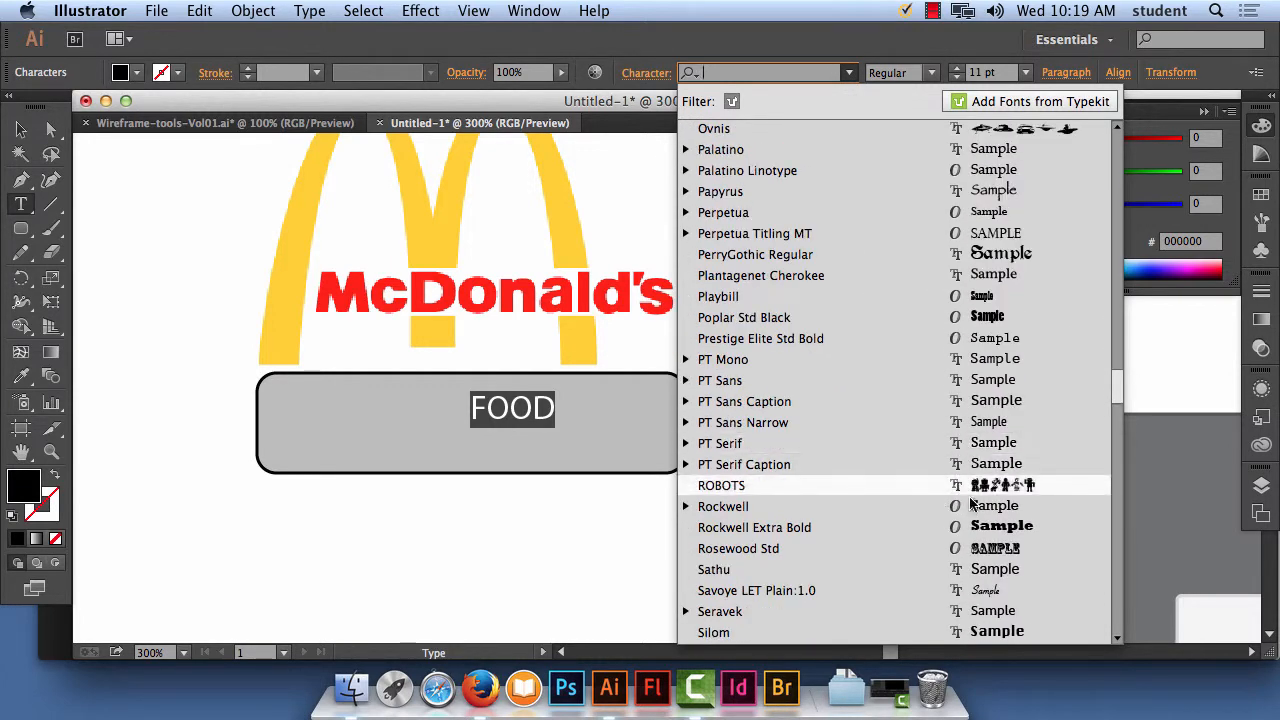
{"action": "left_click", "coordinate": [978, 470]}
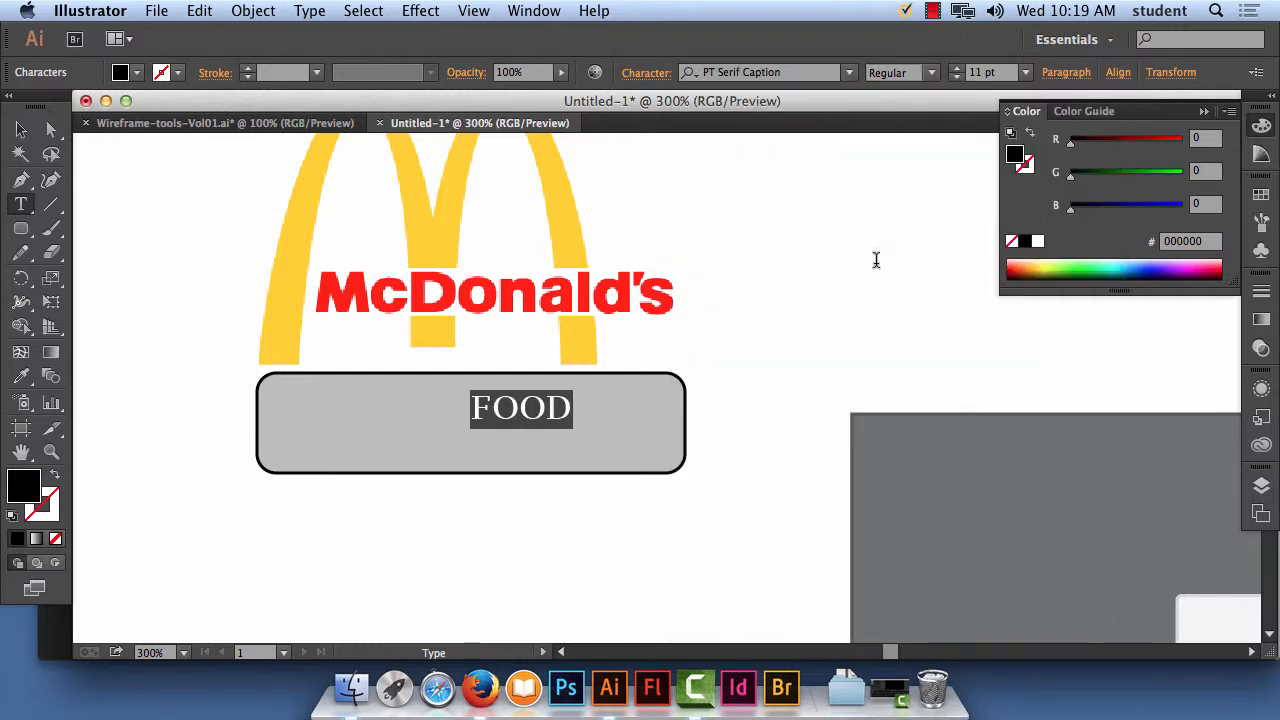
{"action": "left_click", "coordinate": [851, 73]}
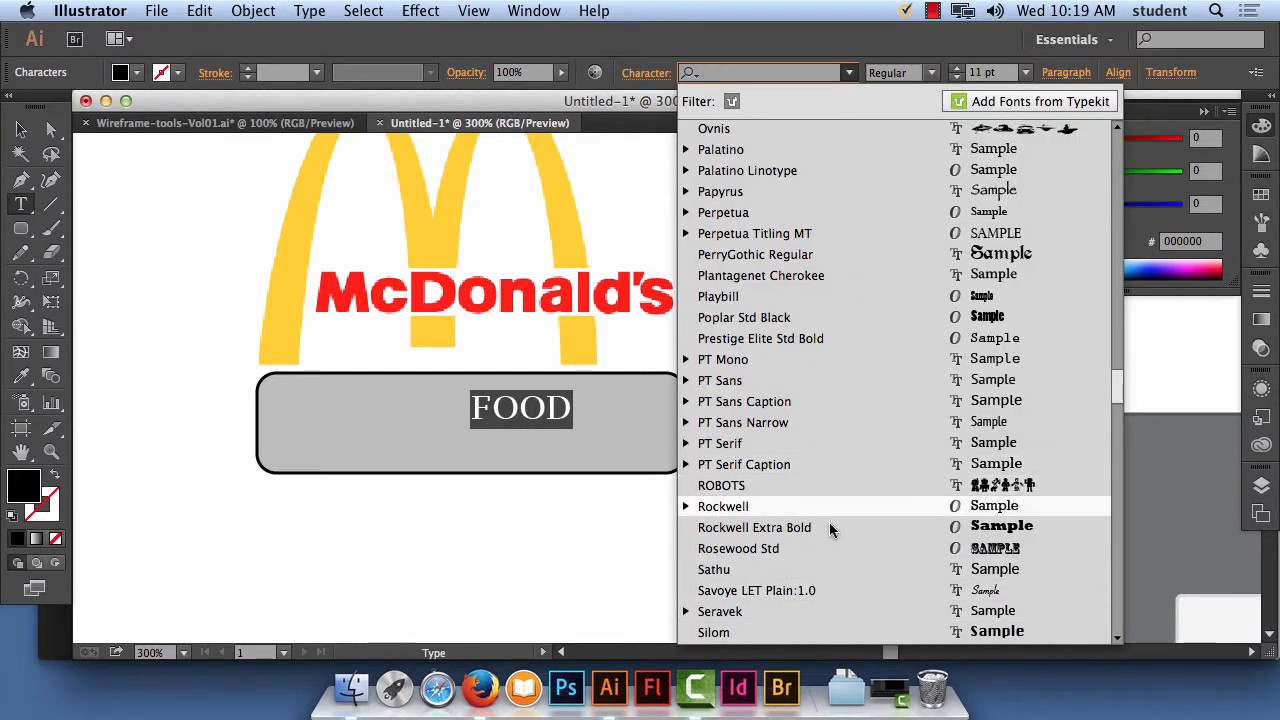
{"action": "left_click", "coordinate": [829, 522]}
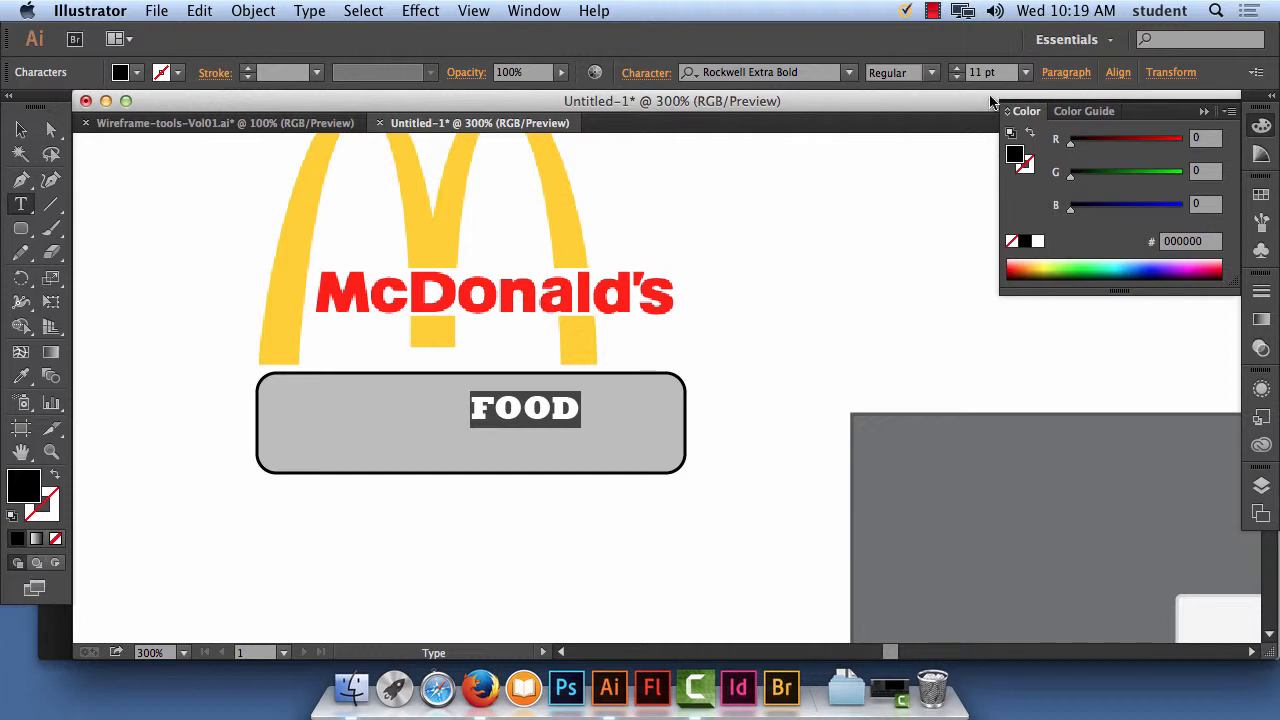
Enlarge the FOOD text to 18 pt and finally to 21 pt
{"action": "left_click", "coordinate": [1025, 72]}
{"action": "left_click", "coordinate": [1036, 303]}
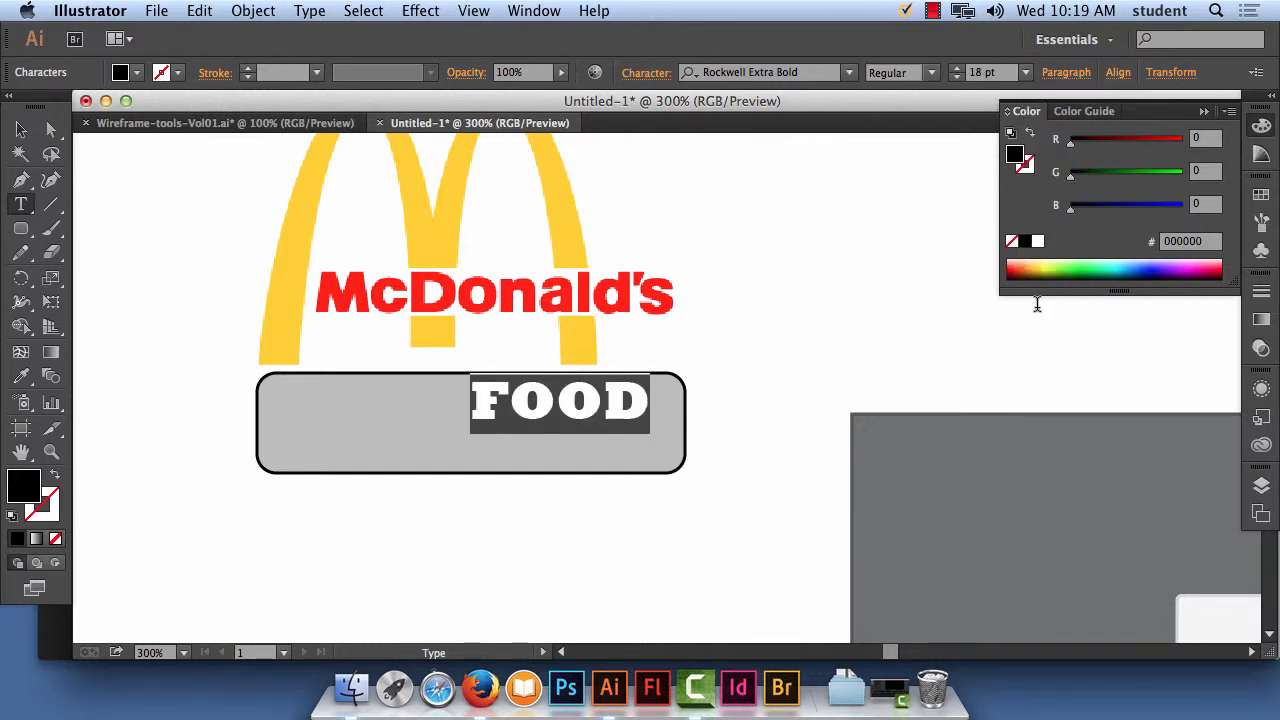
{"action": "left_click", "coordinate": [1024, 73]}
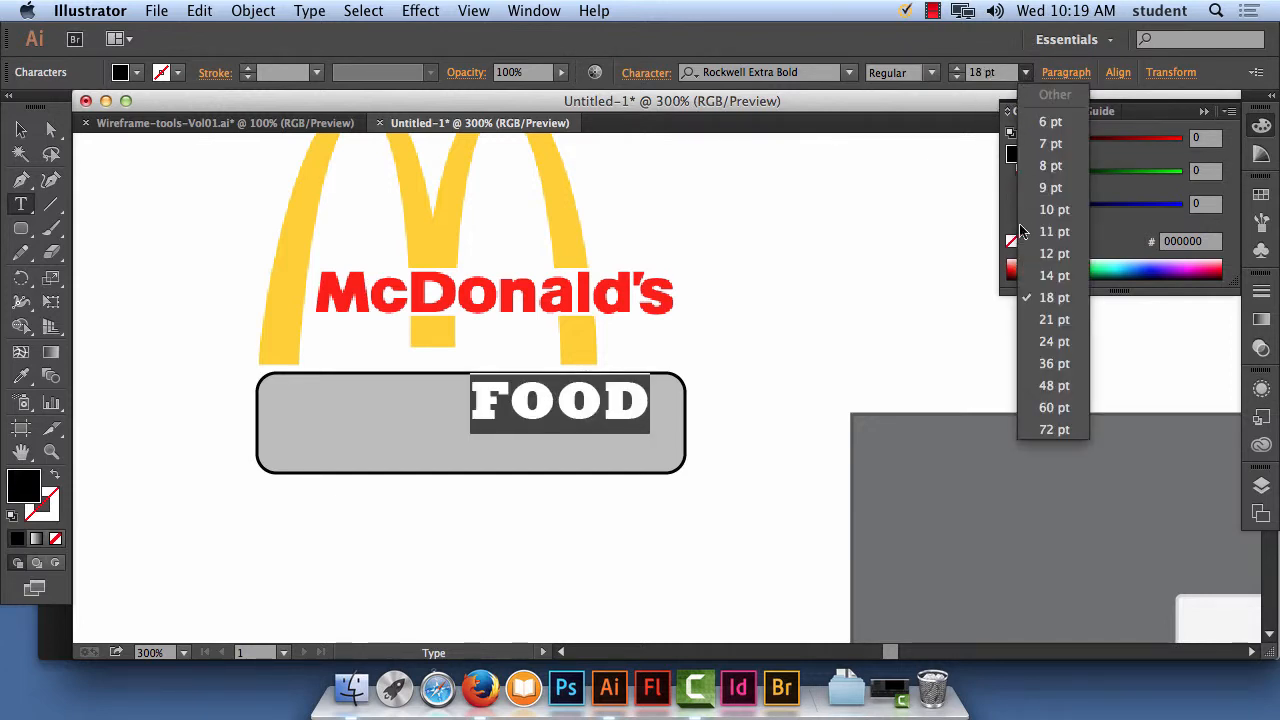
{"action": "left_click", "coordinate": [1041, 331]}
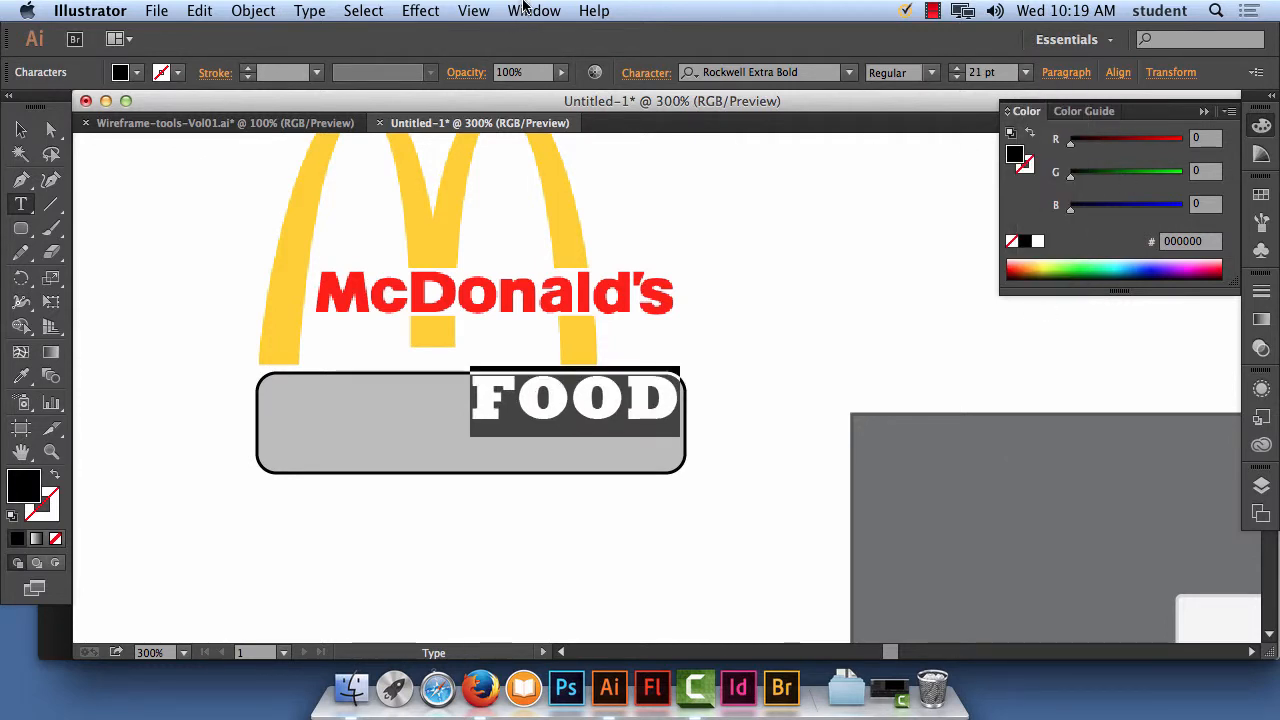
Center-align the FOOD text and position it in the middle of the gray rounded button
{"action": "left_click", "coordinate": [21, 131]}
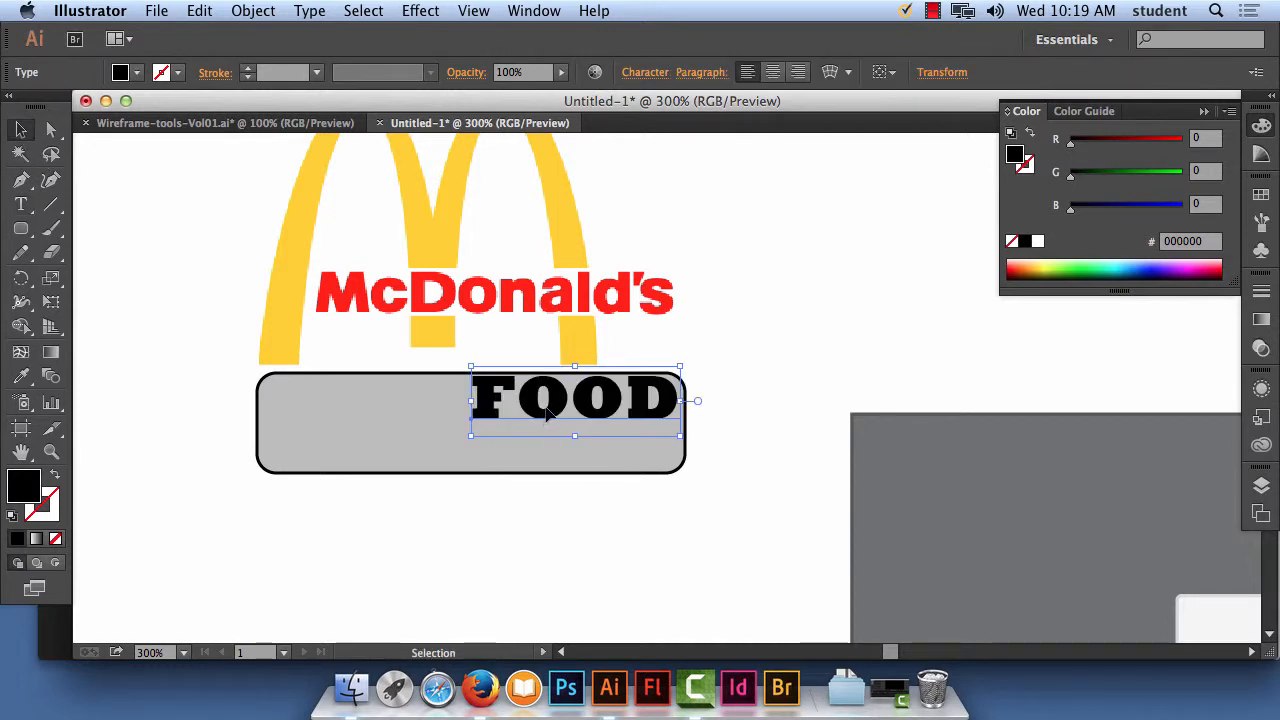
{"action": "left_click_drag", "start_coordinate": [546, 414], "coordinate": [457, 437]}
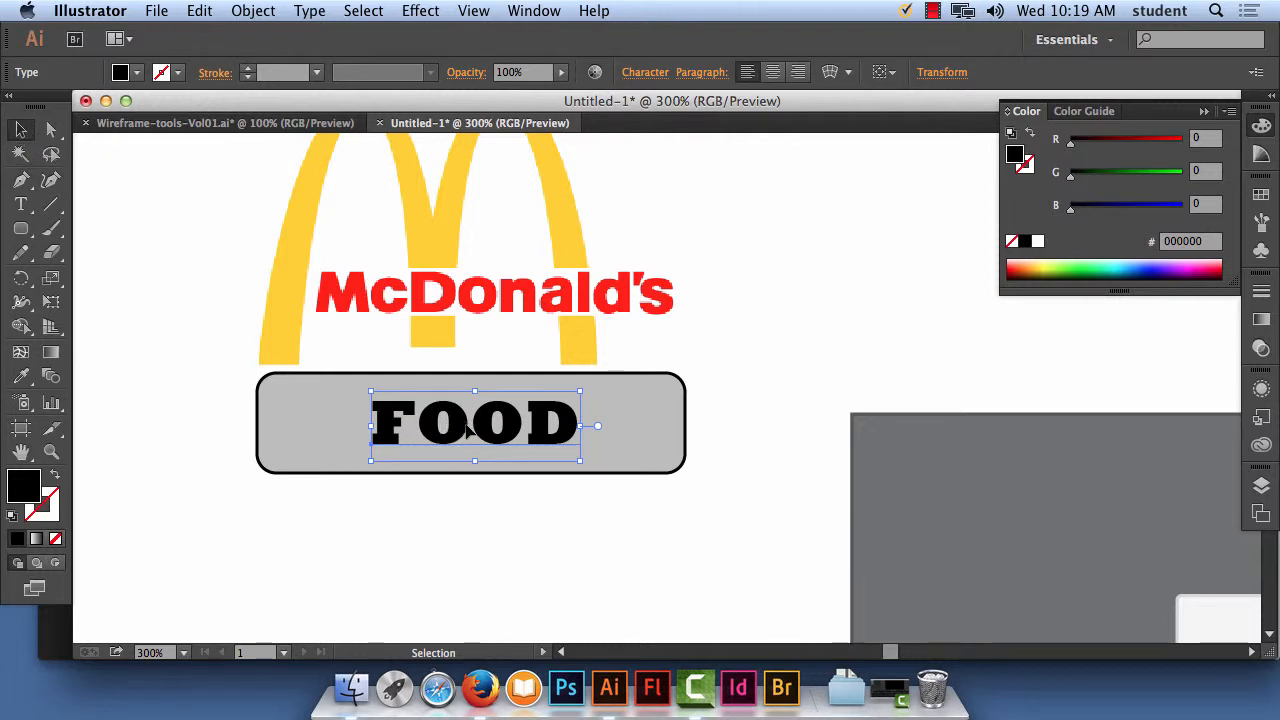
{"action": "mouse_move", "coordinate": [465, 431]}
{"action": "left_mouse_down"}
{"action": "mouse_move", "coordinate": [452, 432]}
{"action": "mouse_move", "coordinate": [479, 431]}
{"action": "mouse_move", "coordinate": [466, 424]}
{"action": "left_mouse_up"}
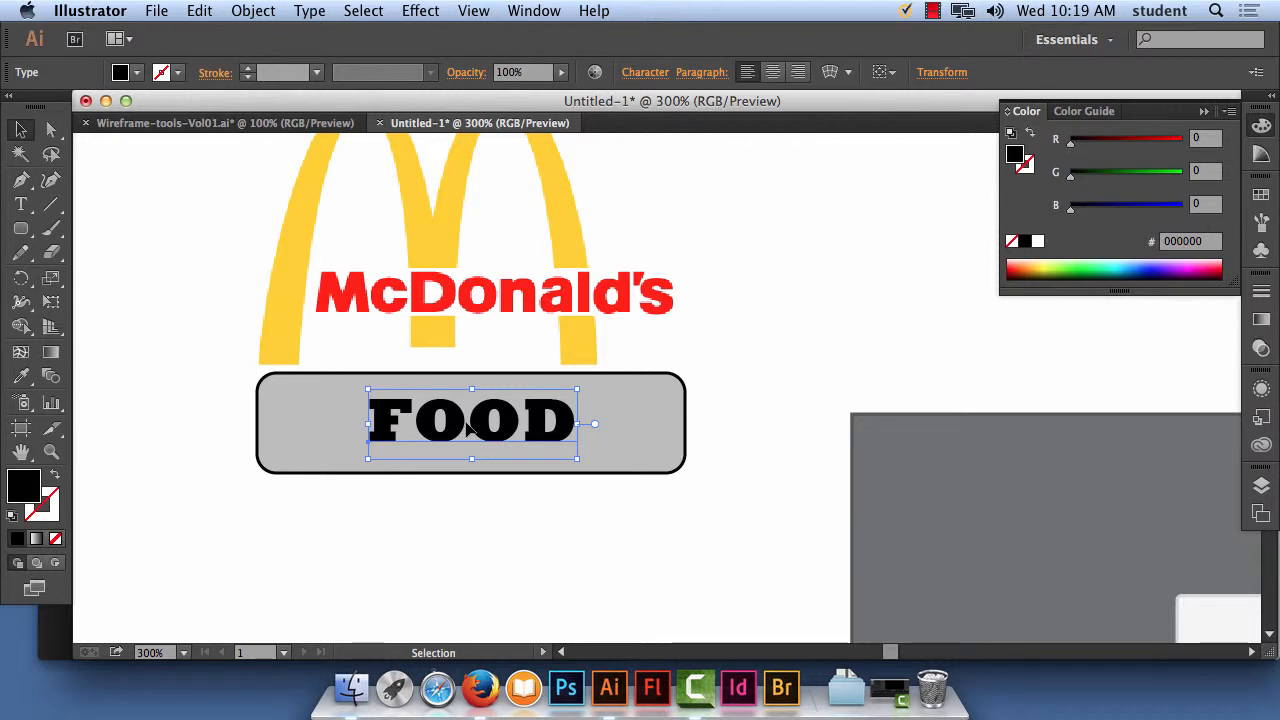
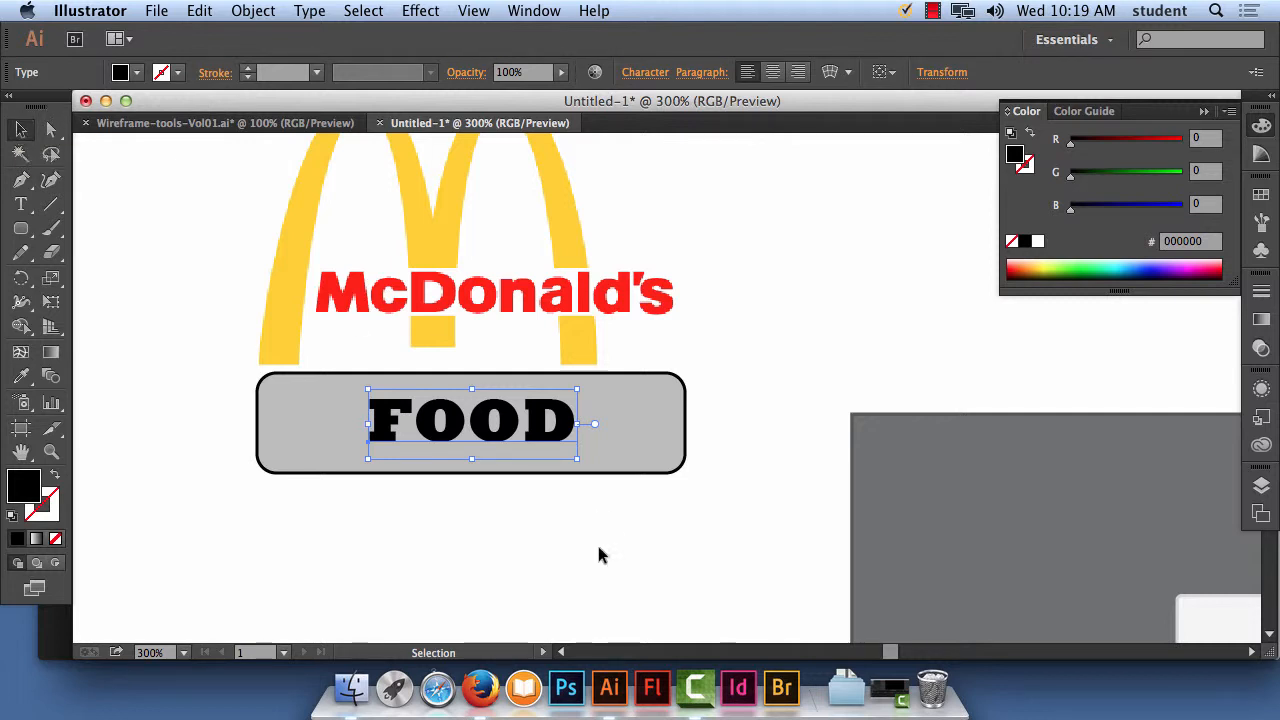
{"action": "left_click_drag", "start_coordinate": [511, 425], "coordinate": [514, 437]}
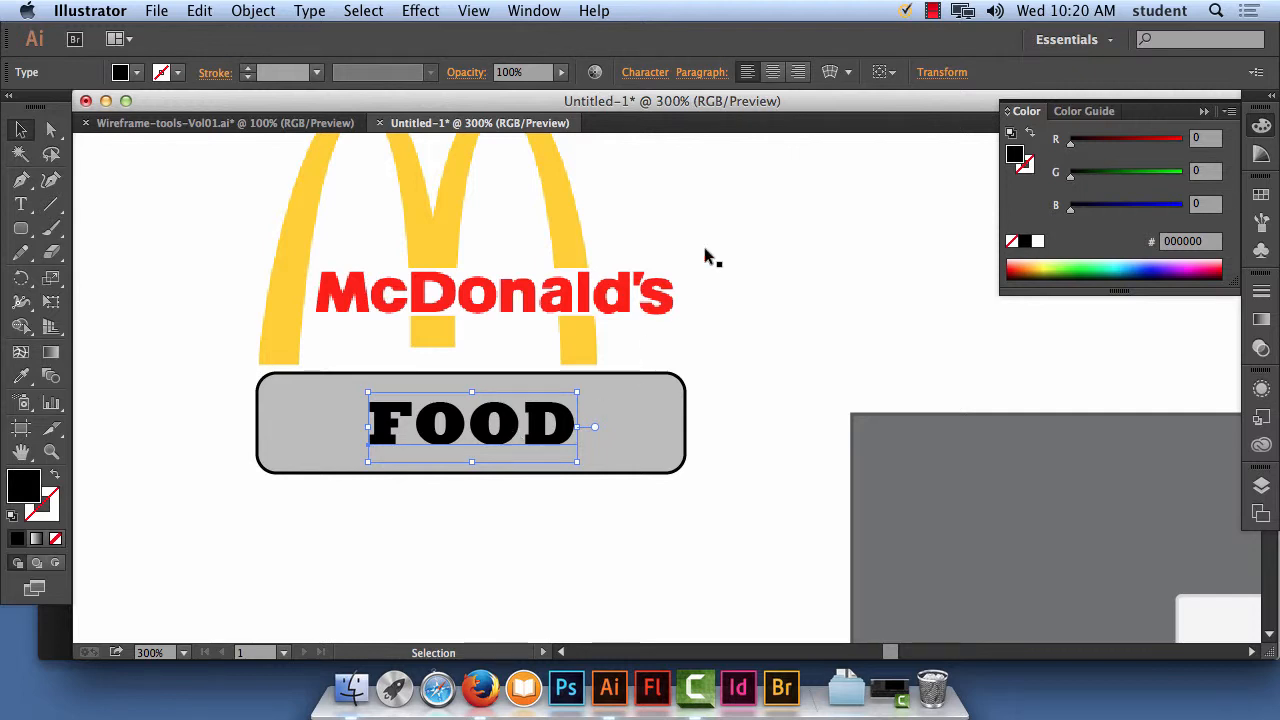
{"action": "left_click", "coordinate": [775, 75]}
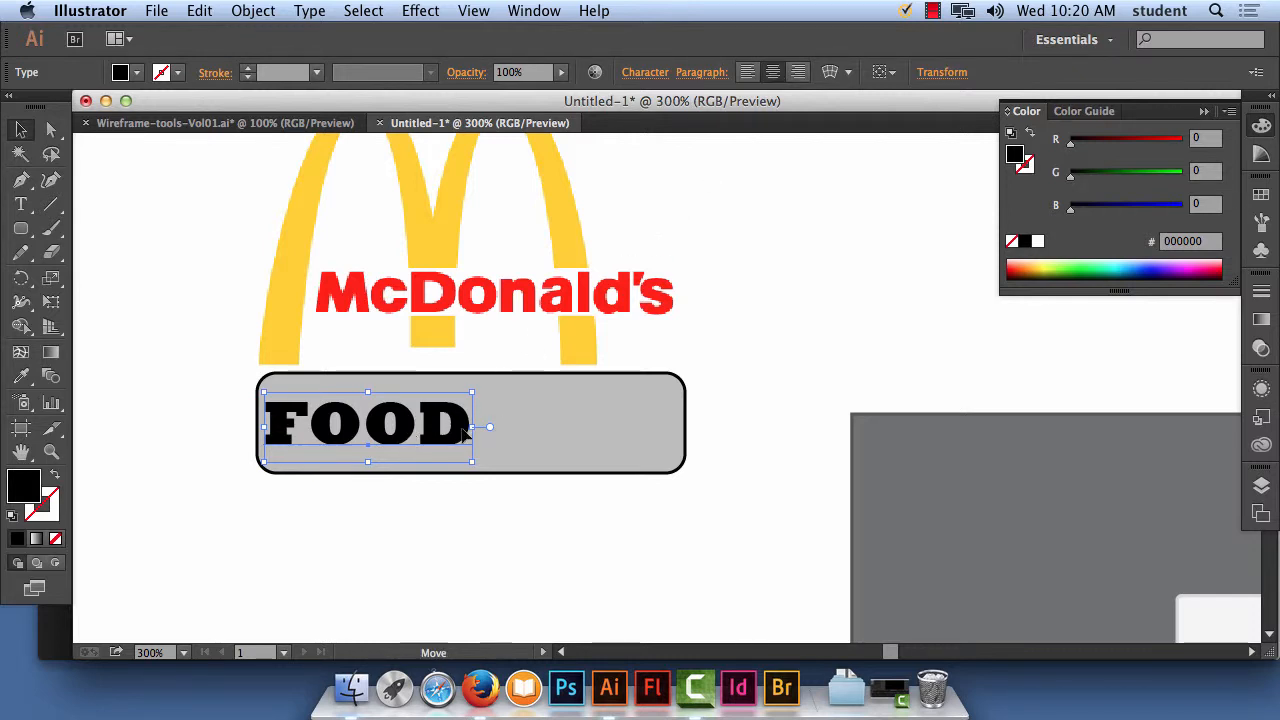
{"action": "left_click_drag", "start_coordinate": [465, 430], "coordinate": [516, 432]}
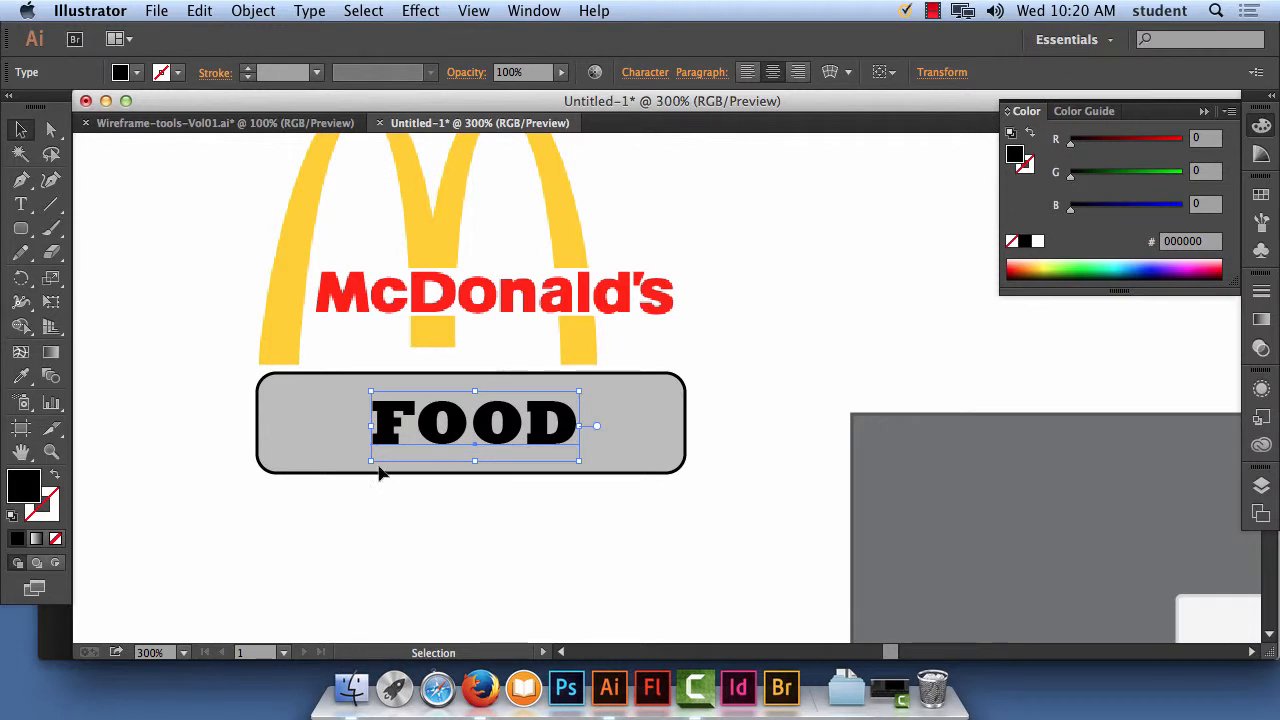
{"action": "left_click", "coordinate": [209, 407]}
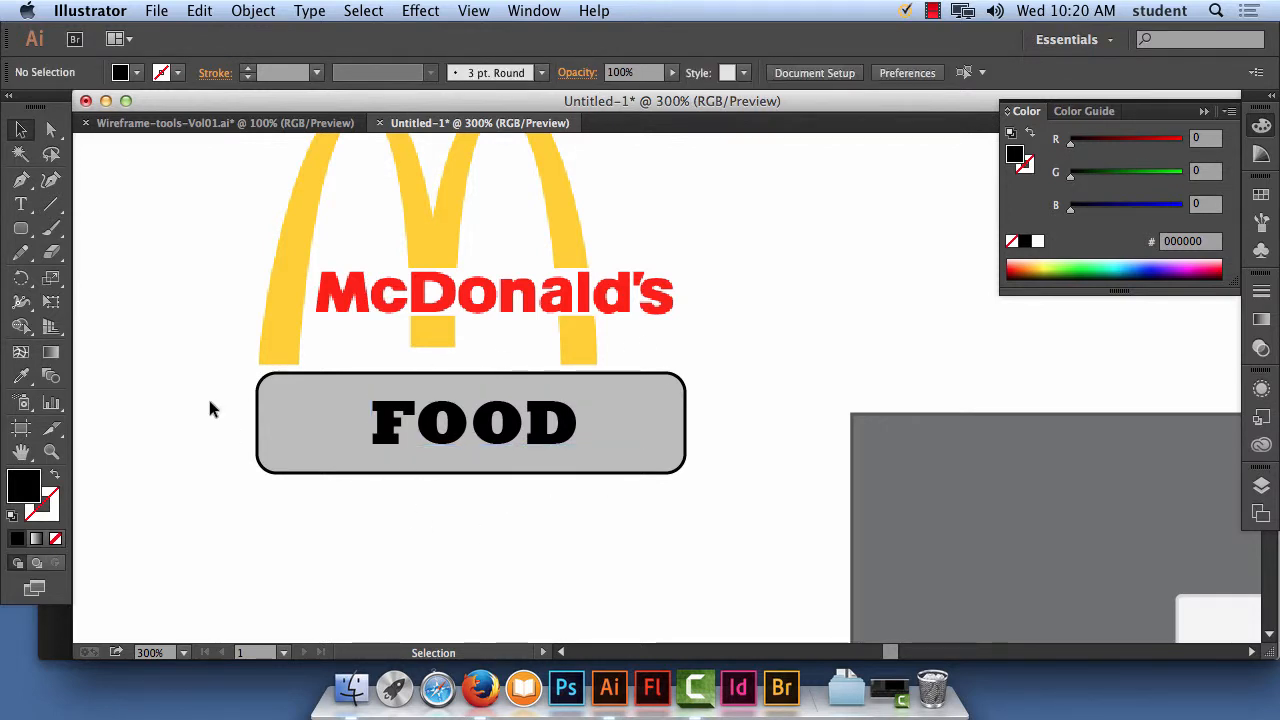
Duplicate the gray button together with its FOOD label straight down so the copy sits directly beneath the original
{"action": "left_click", "coordinate": [665, 445]}
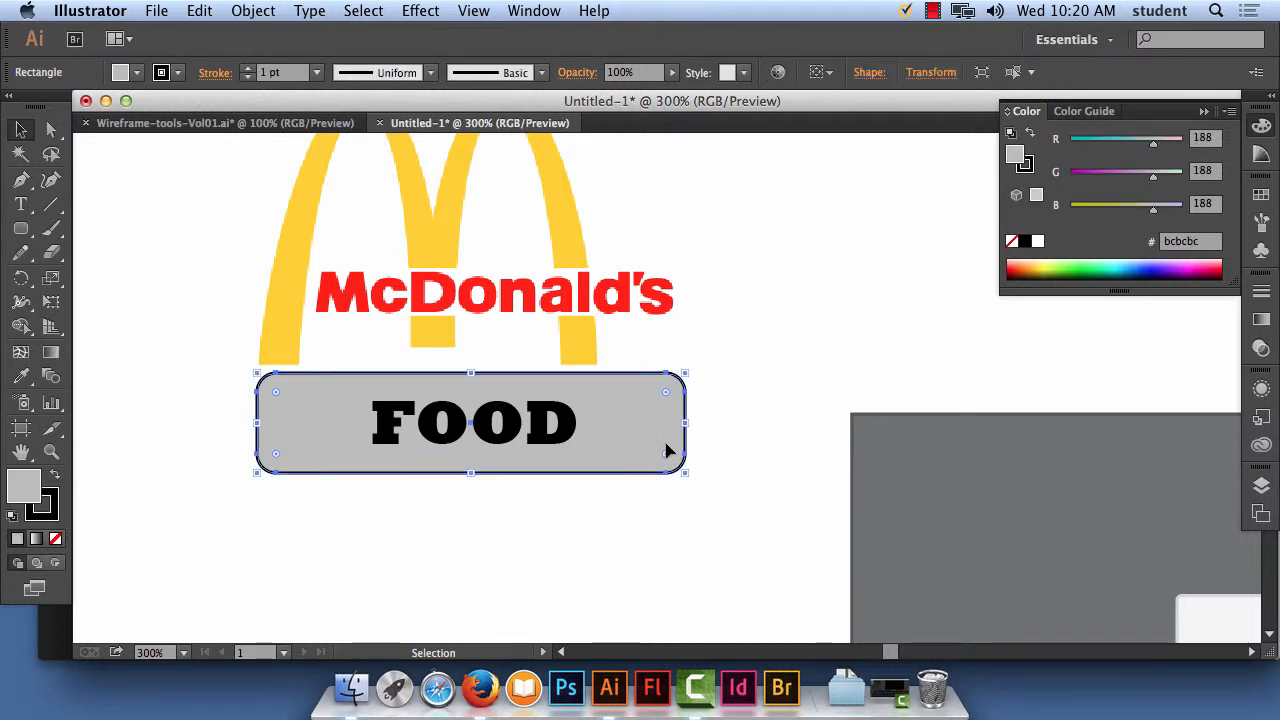
{"action": "left_click", "coordinate": [578, 434], "text": "shift"}
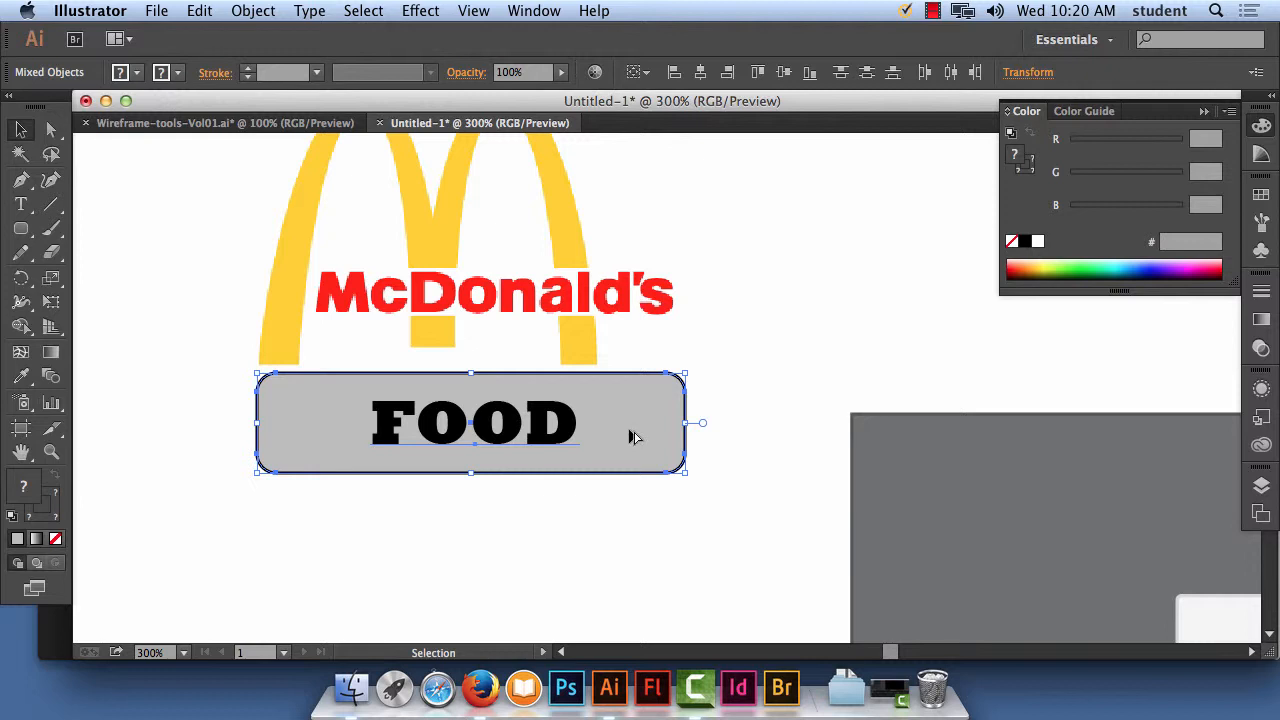
{"action": "left_click_drag", "start_coordinate": [629, 436], "coordinate": [634, 536]}
{"action": "key", "text": "shift"}
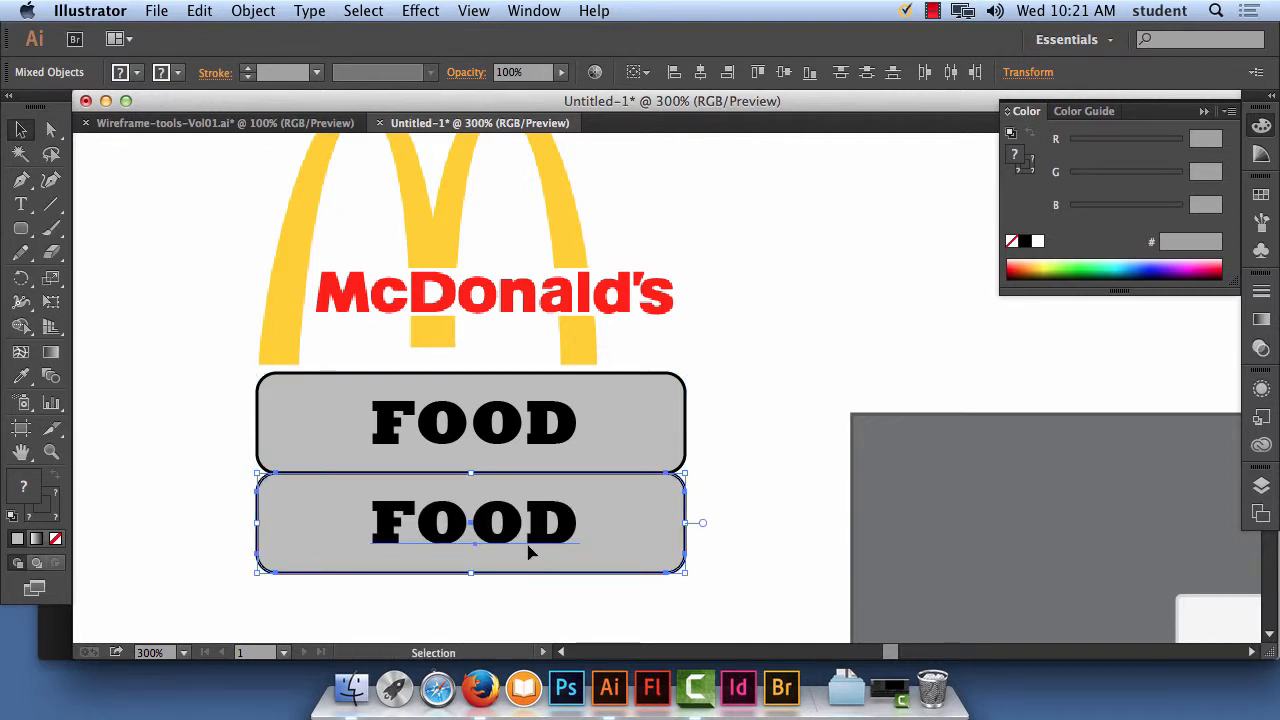
Replace the label on the second button with MENU in capital letters and deselect it
{"action": "left_click", "coordinate": [20, 203]}
{"action": "left_click_drag", "start_coordinate": [565, 521], "coordinate": [283, 519]}
{"action": "type", "text": "Menu"}
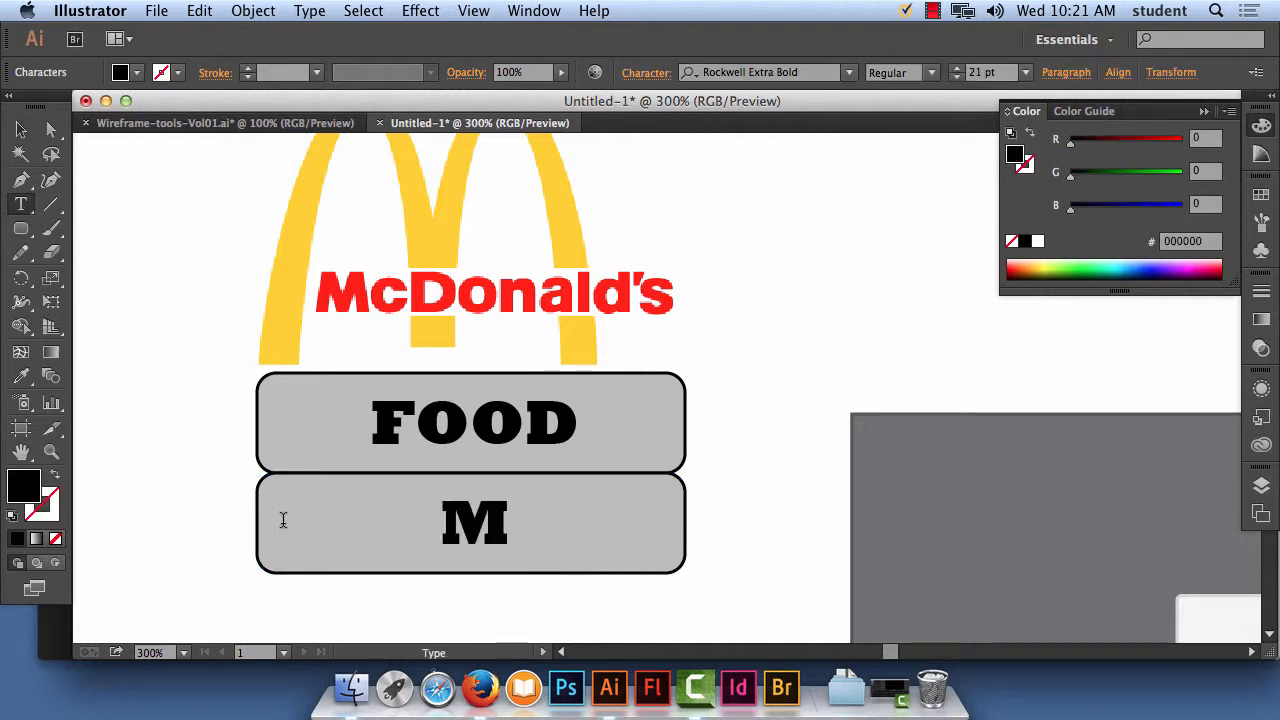
{"action": "key", "text": "BackSpace"}
{"action": "key", "text": "BackSpace"}
{"action": "key", "text": "BackSpace"}
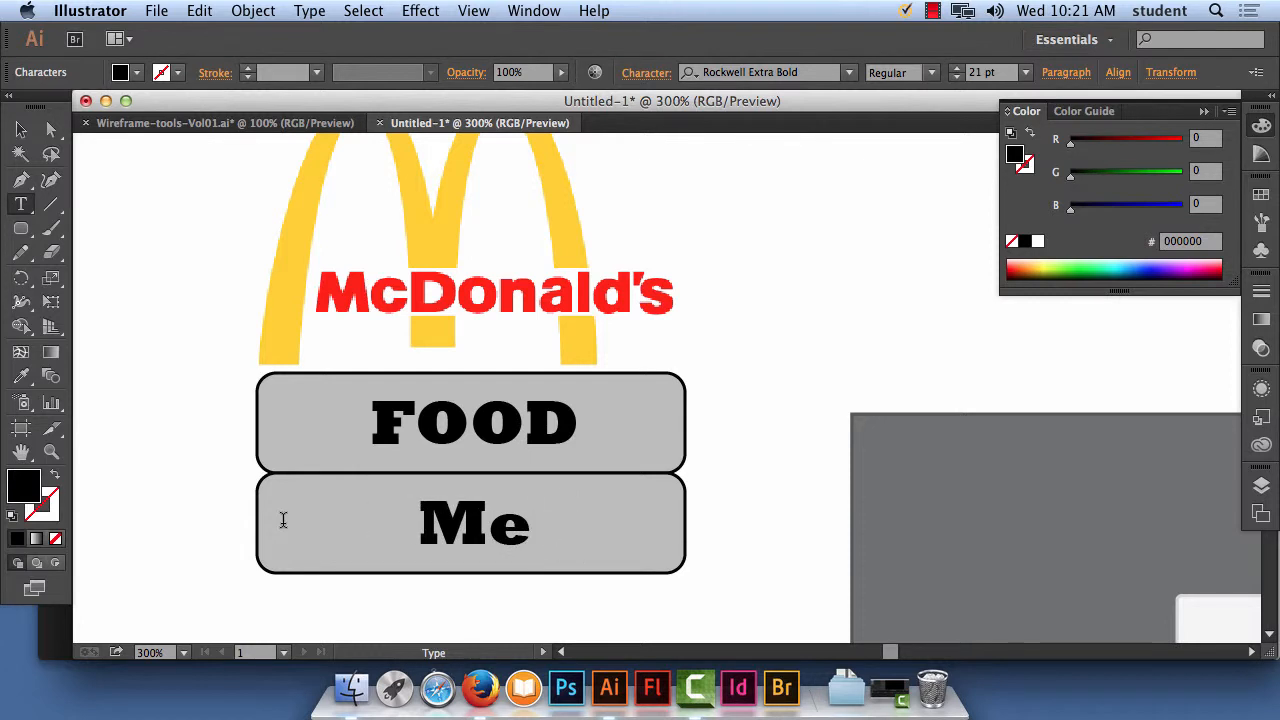
{"action": "type", "text": "ENU"}
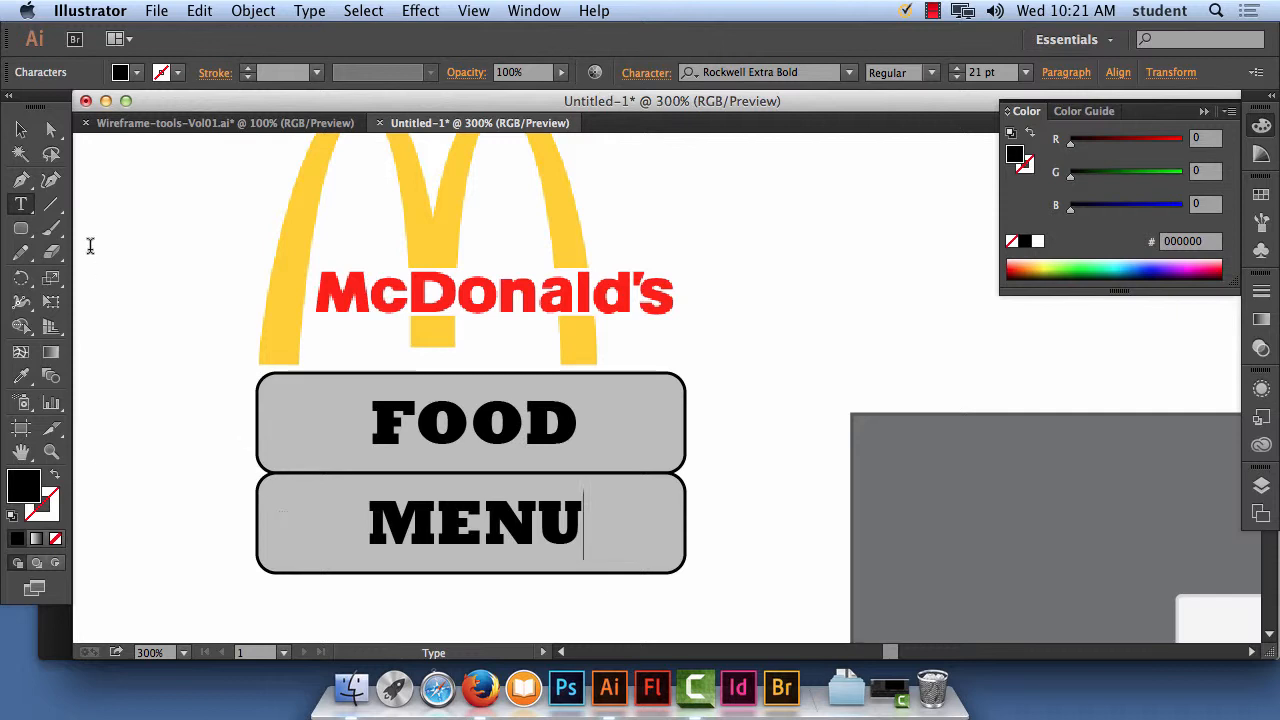
{"action": "left_click", "coordinate": [19, 130]}
{"action": "left_click", "coordinate": [770, 541]}
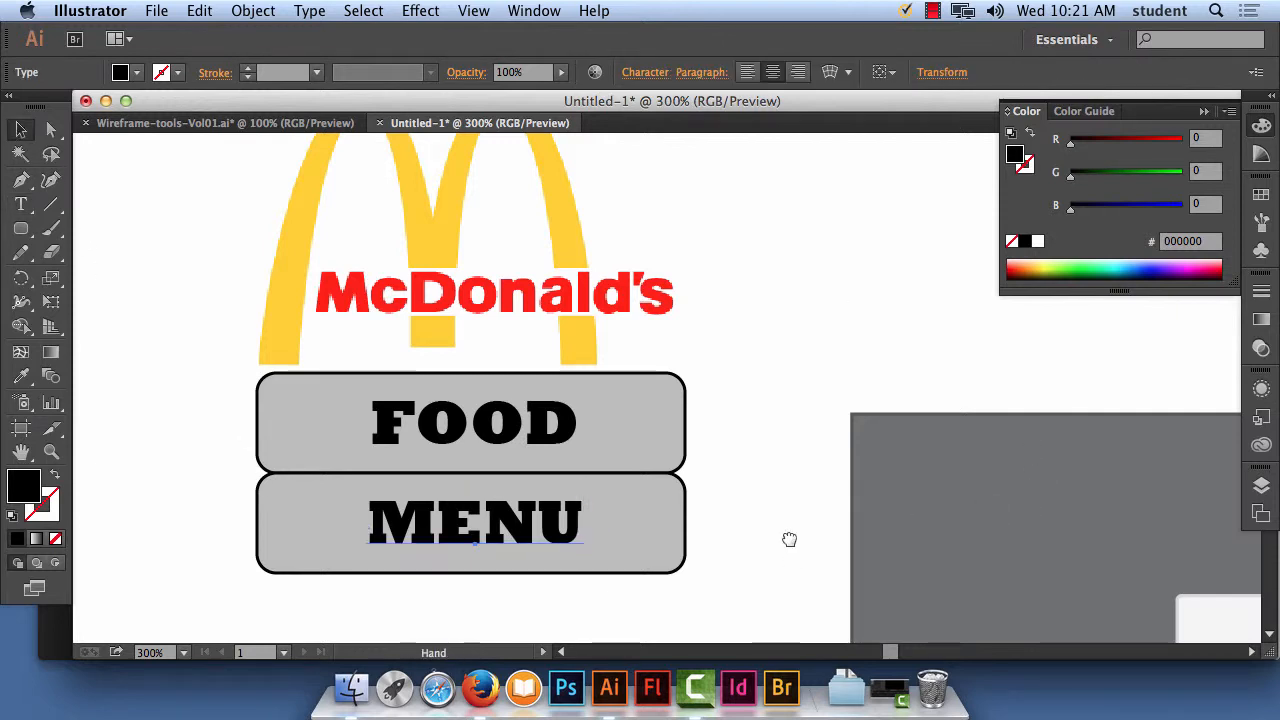
Duplicate the MENU button with its label straight down as a third button directly beneath it
{"action": "left_click_drag", "start_coordinate": [789, 537], "coordinate": [791, 340]}
{"action": "left_click_drag", "start_coordinate": [731, 416], "coordinate": [470, 254]}
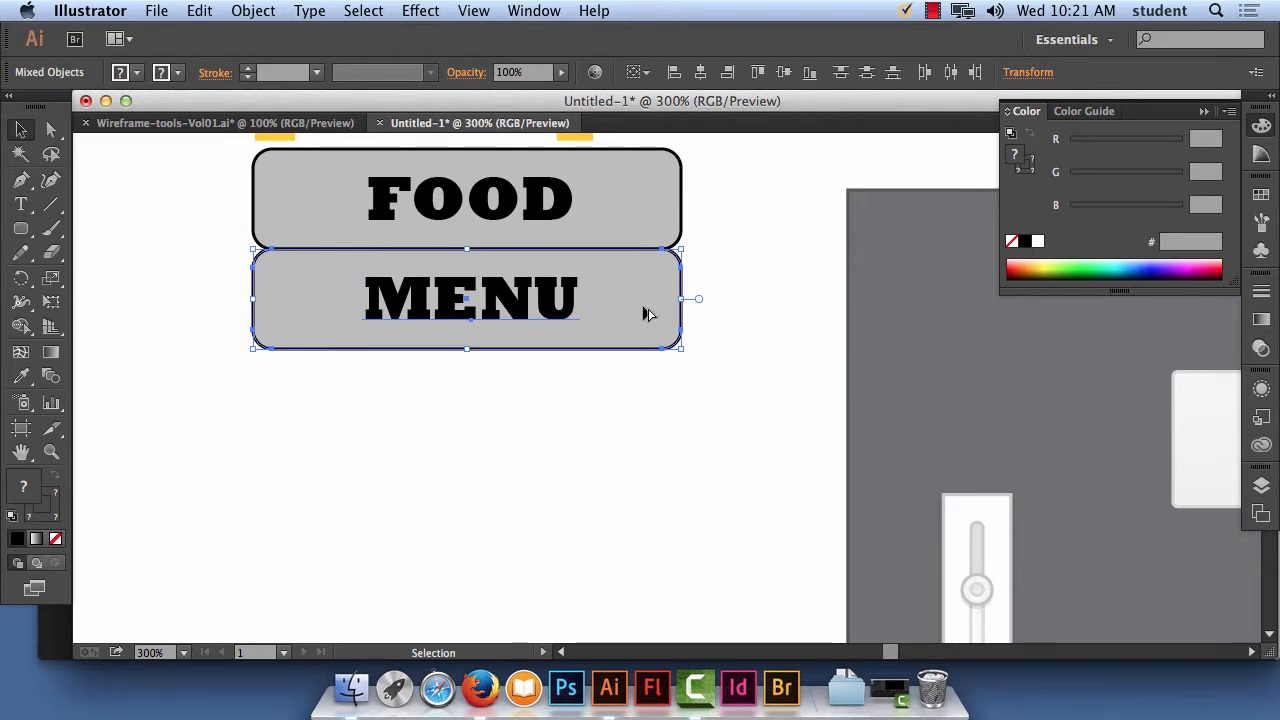
{"action": "left_click_drag", "start_coordinate": [645, 314], "coordinate": [645, 414]}
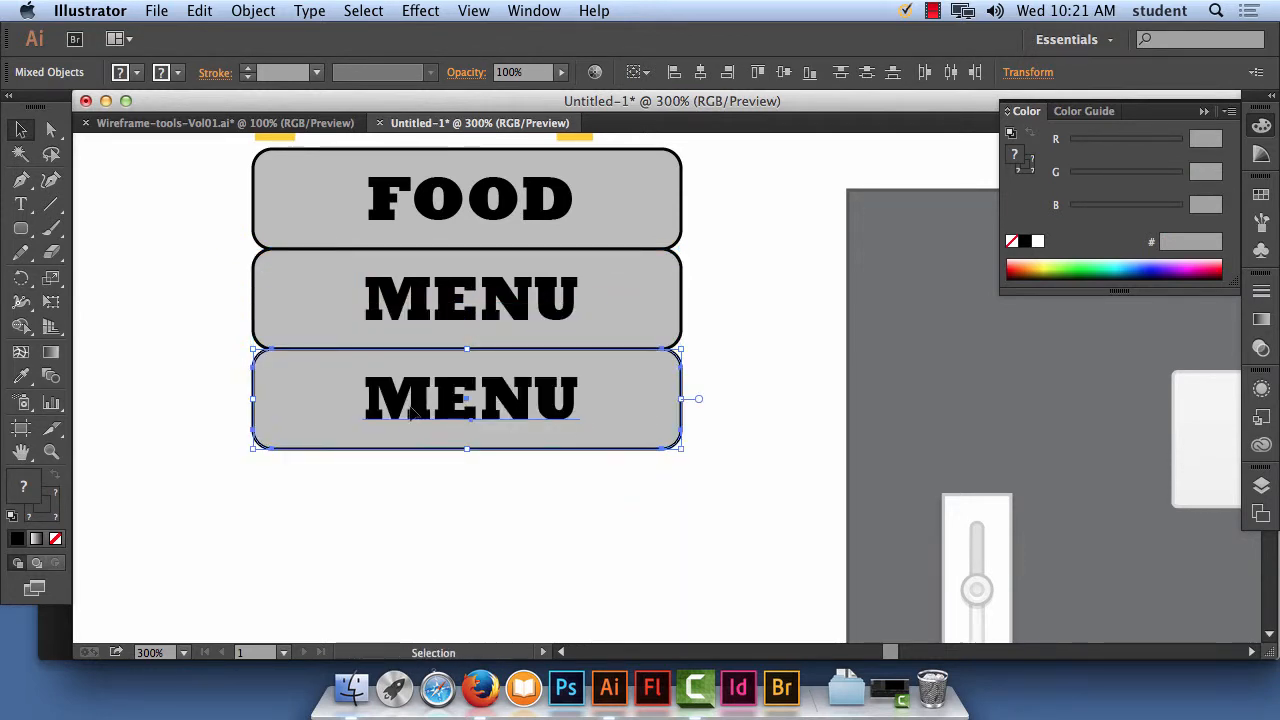
Replace the label on the third button with LOCATION in capital letters
{"action": "left_click", "coordinate": [20, 204]}
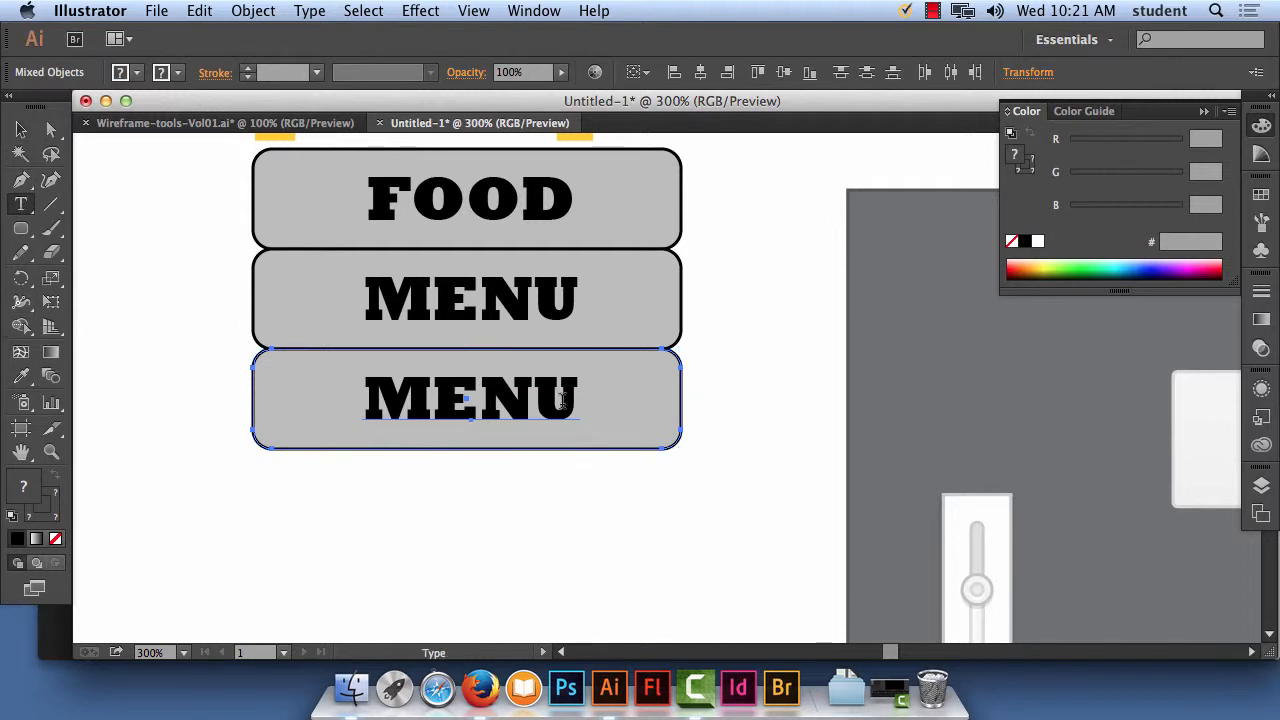
{"action": "left_click_drag", "start_coordinate": [578, 400], "coordinate": [340, 379]}
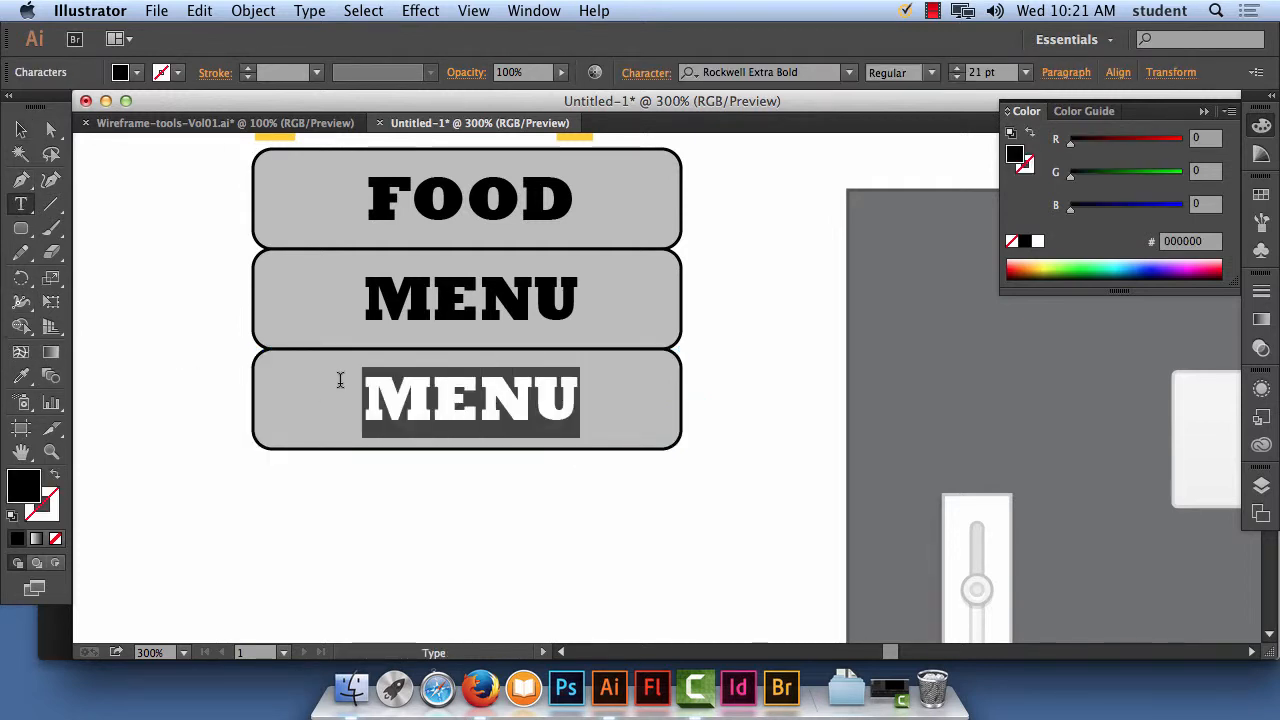
{"action": "type", "text": "LO"}
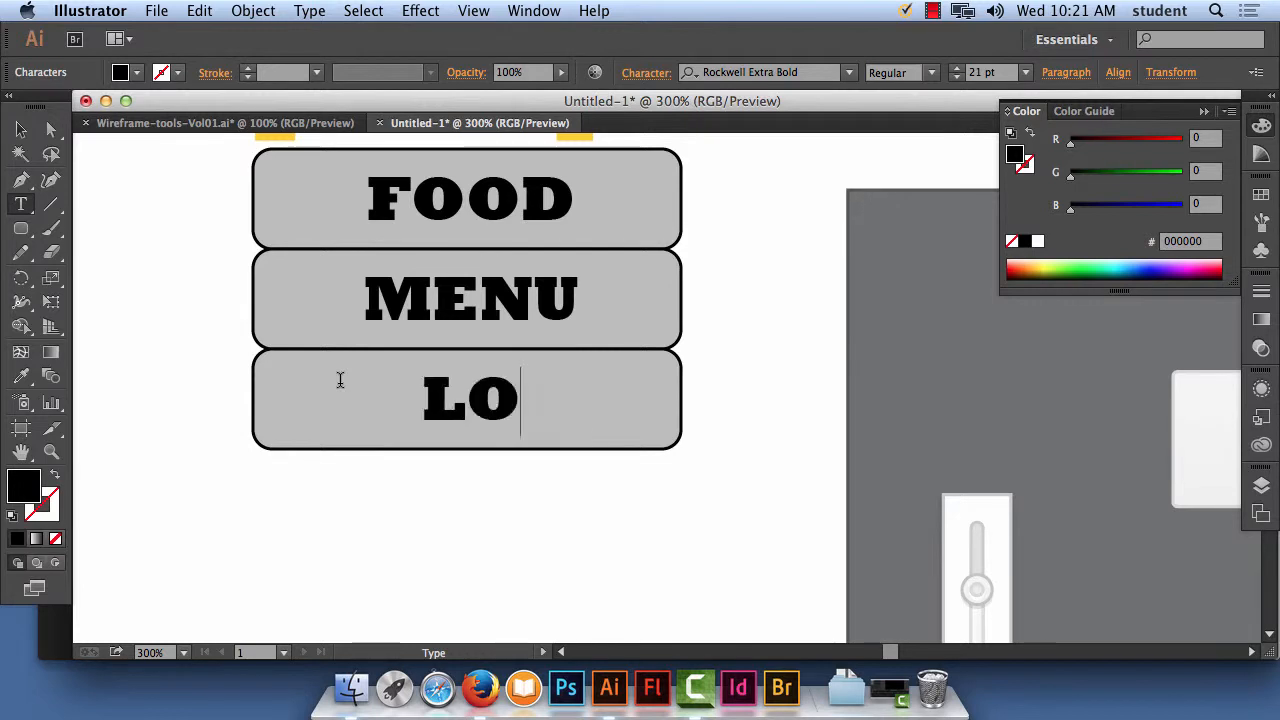
{"action": "type", "text": "CATION"}
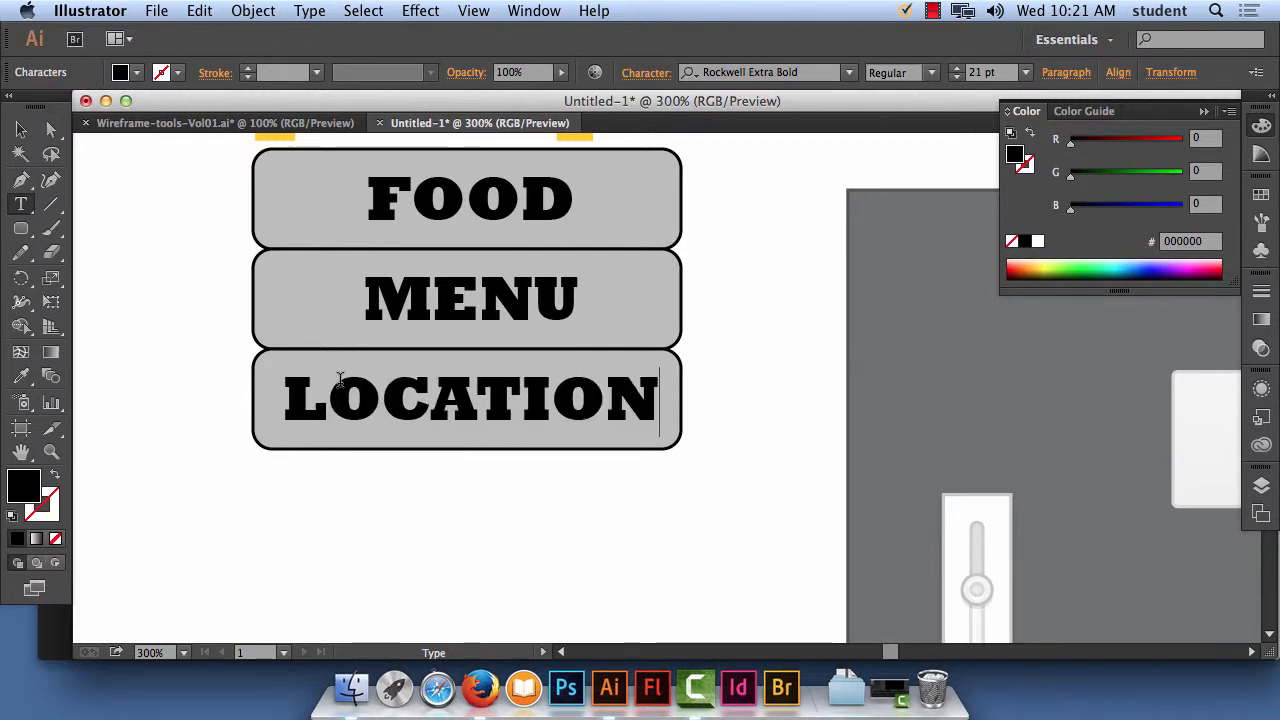
{"action": "left_click", "coordinate": [21, 129]}
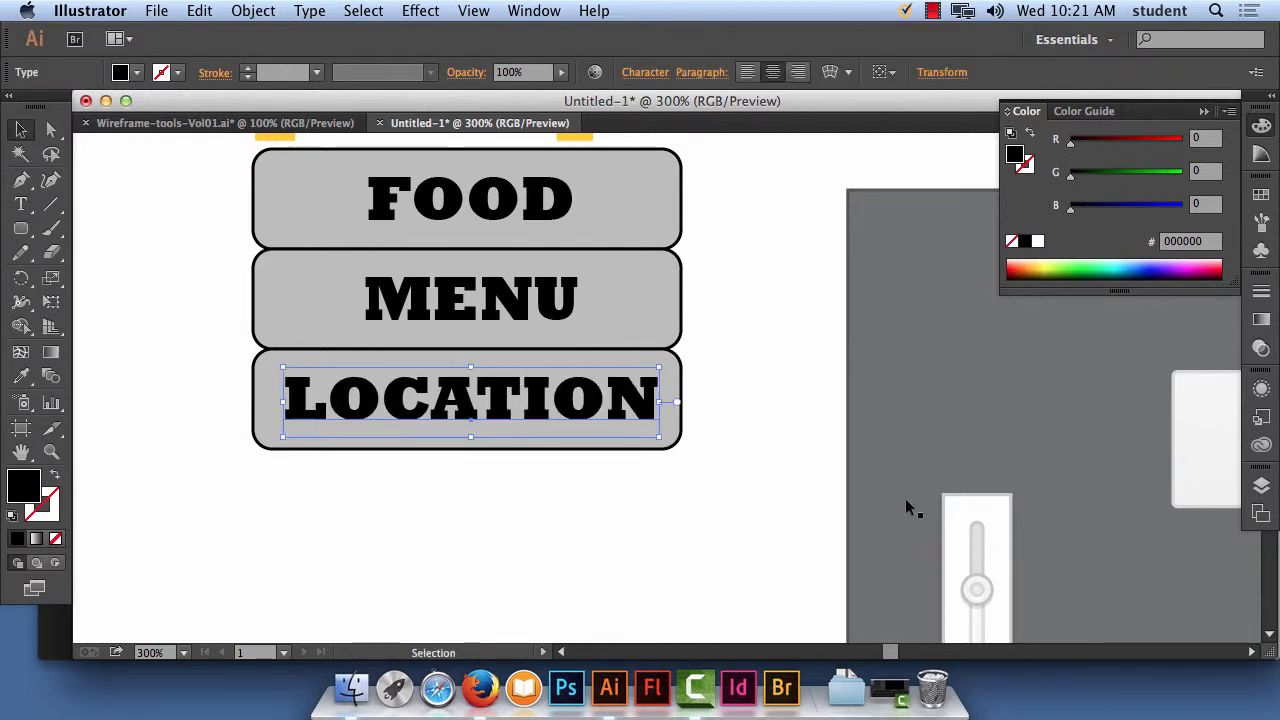
Duplicate the LOCATION button with its label directly beneath as a fourth button and relabel the copy MORE FOOD
{"action": "left_click", "coordinate": [747, 502]}
{"action": "left_click_drag", "start_coordinate": [710, 492], "coordinate": [257, 478]}
{"action": "double_click", "coordinate": [619, 508]}
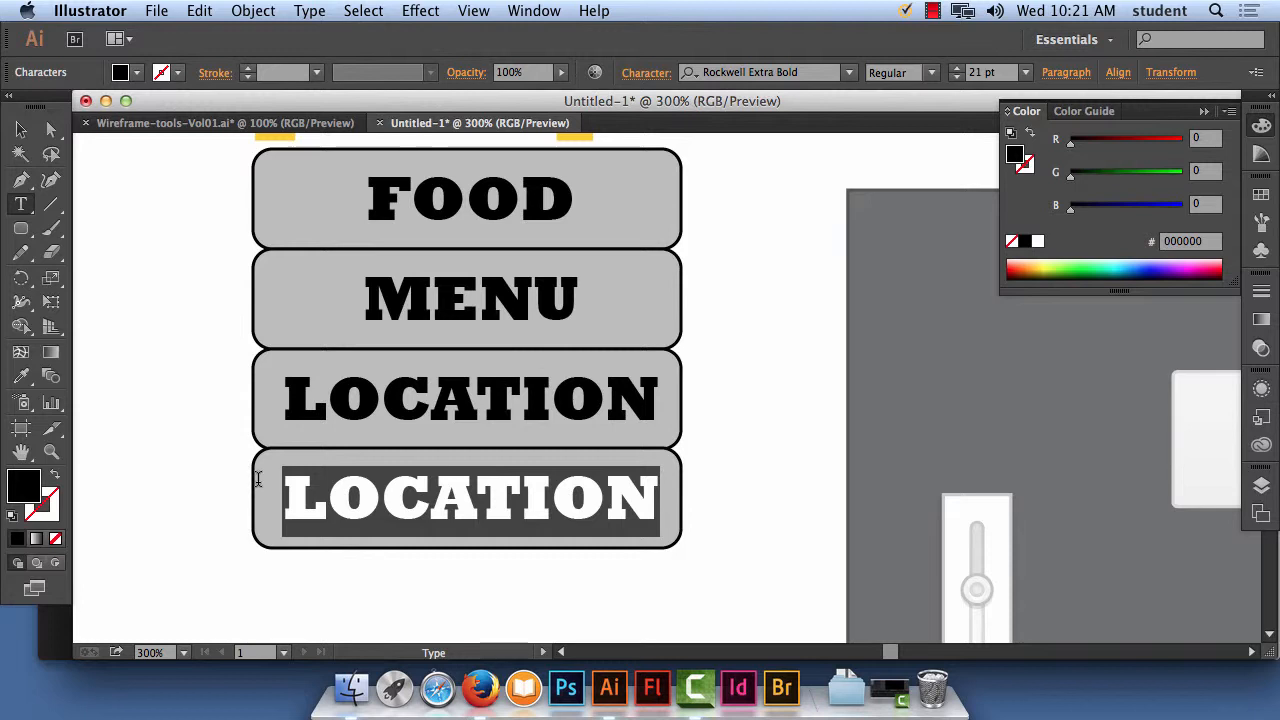
{"action": "type", "text": "MOREW"}
{"action": "key", "text": "BackSpace"}
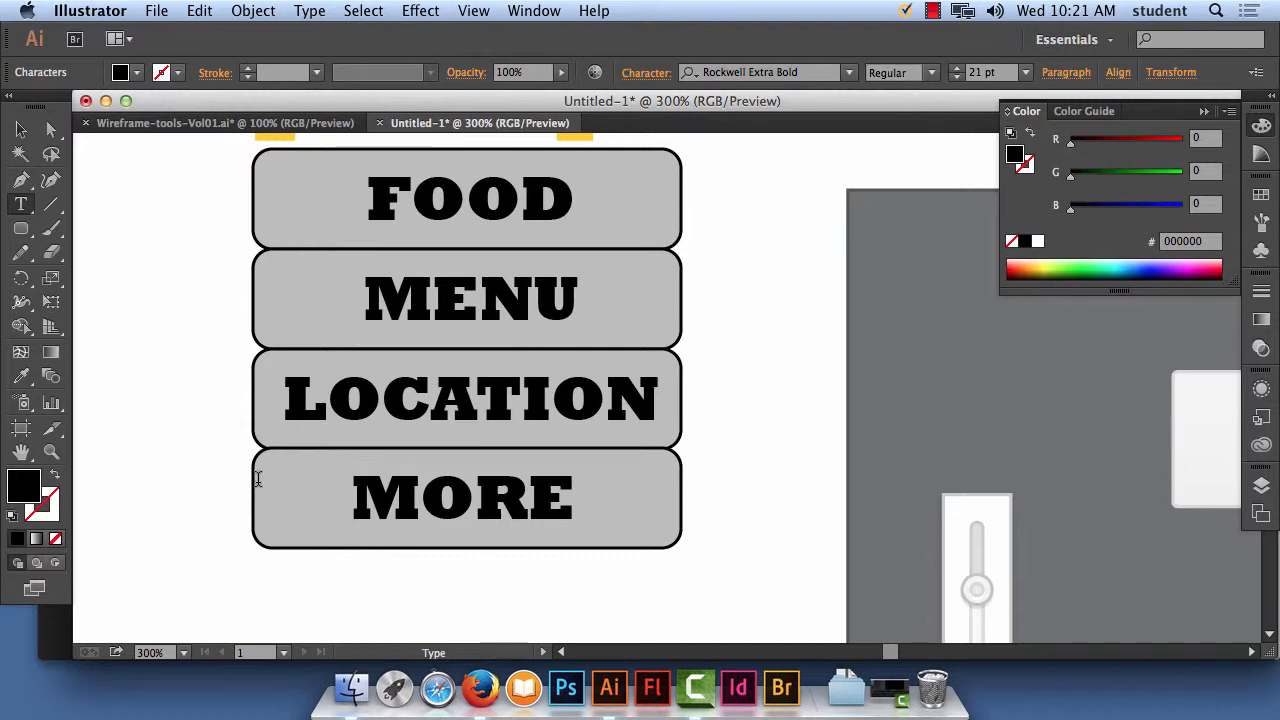
{"action": "type", "text": "FOOD"}
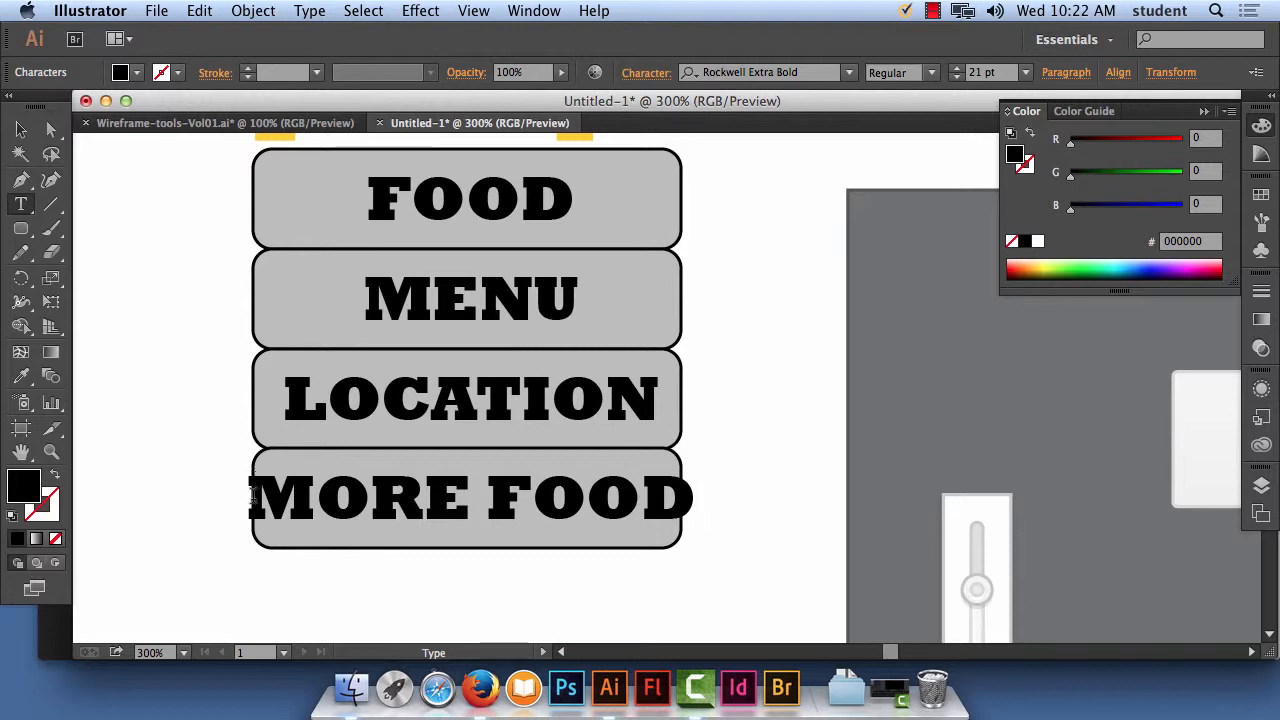
Set the MORE FOOD label to 18 pt so it fits inside the fourth button, and deselect it
{"action": "left_click_drag", "start_coordinate": [698, 498], "coordinate": [137, 473]}
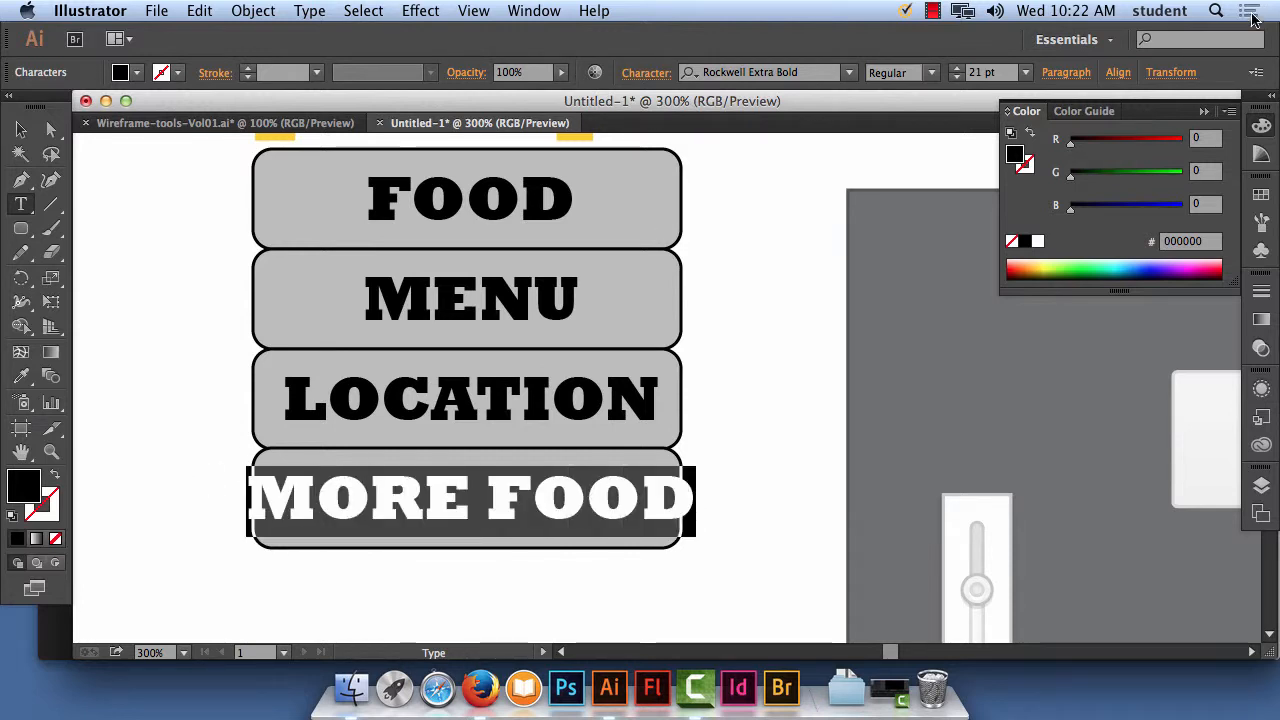
{"action": "left_click", "coordinate": [1027, 73]}
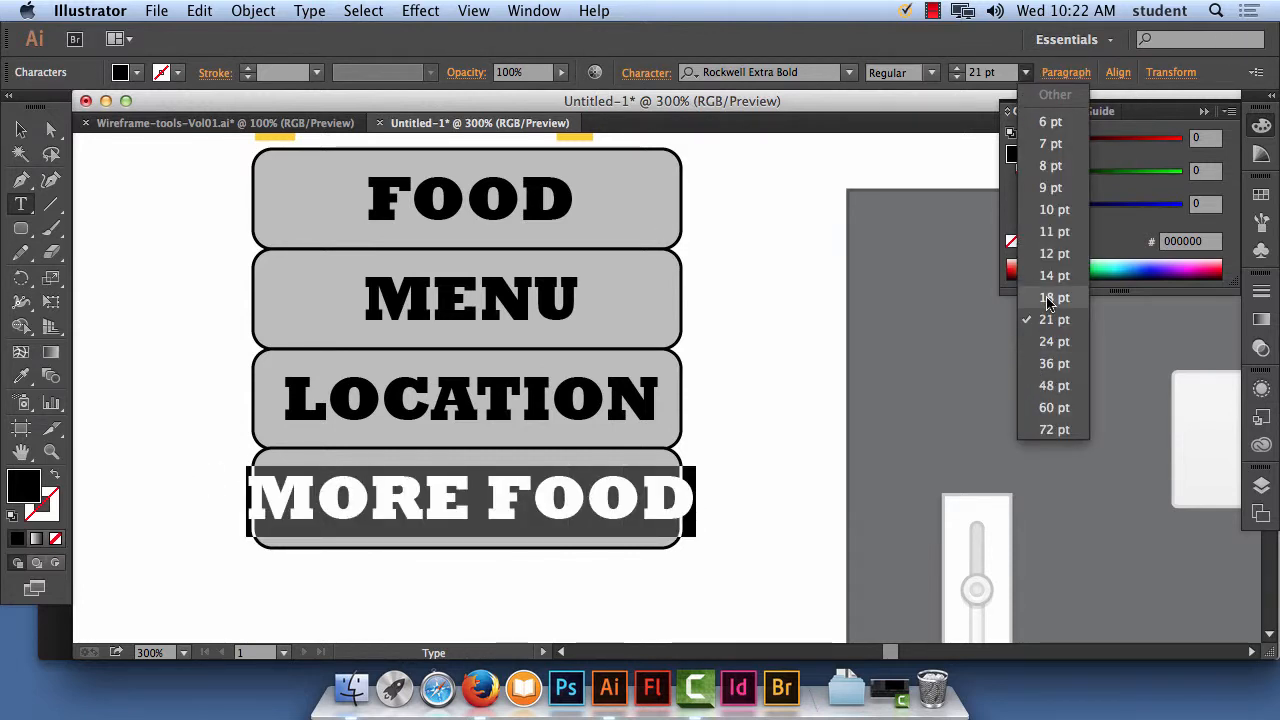
{"action": "left_click", "coordinate": [1052, 268]}
{"action": "left_click", "coordinate": [21, 130]}
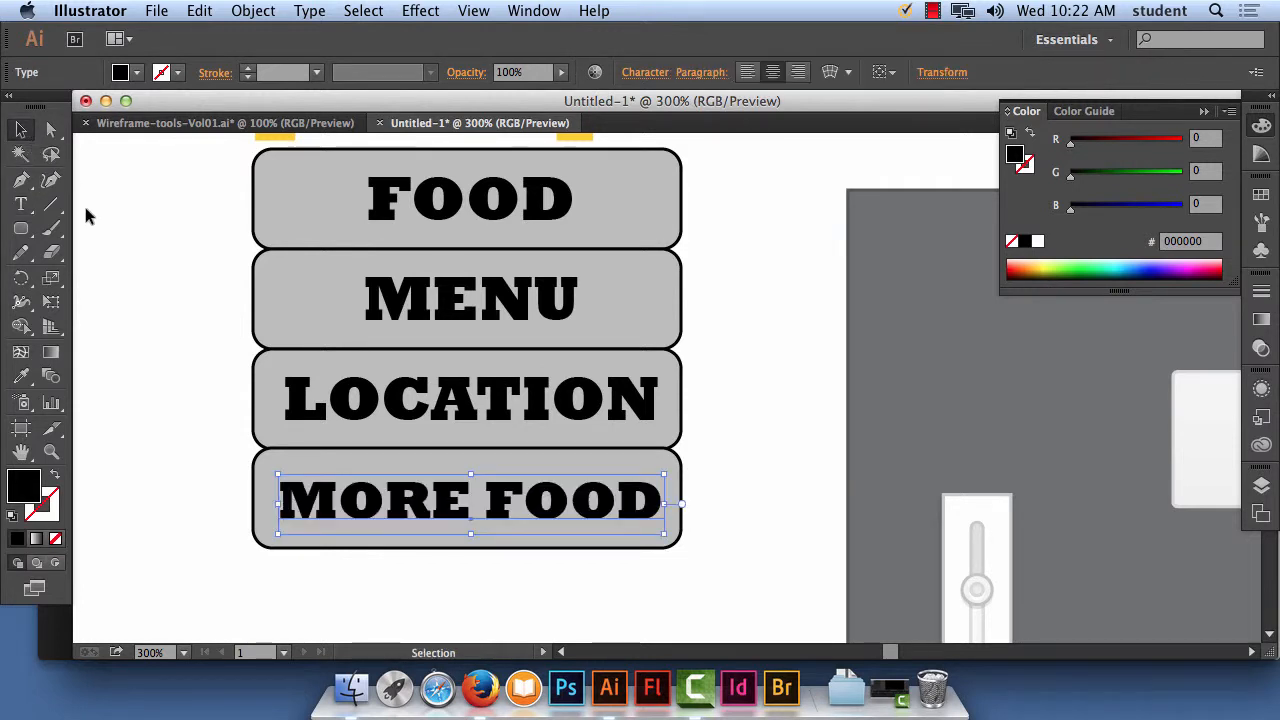
{"action": "left_click", "coordinate": [83, 202]}
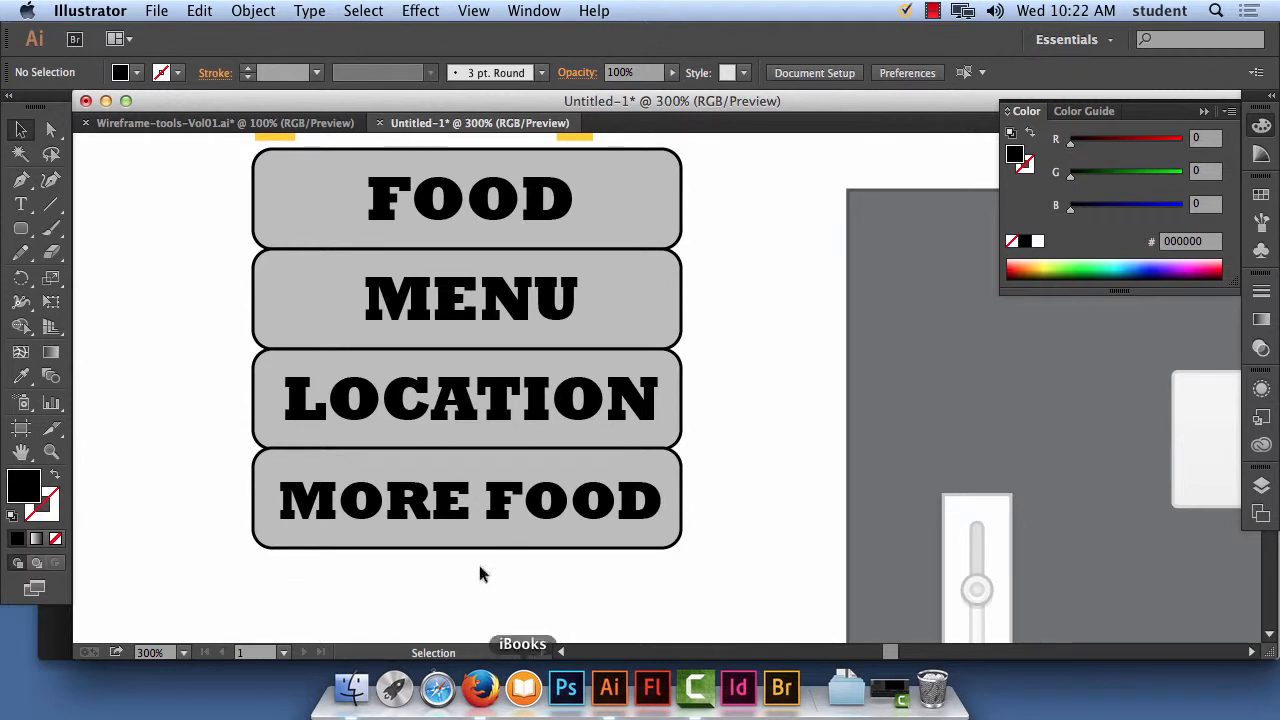
Check the MORE FOOD label's font size and set the LOCATION label to 18 pt to match
{"action": "left_click", "coordinate": [500, 505]}
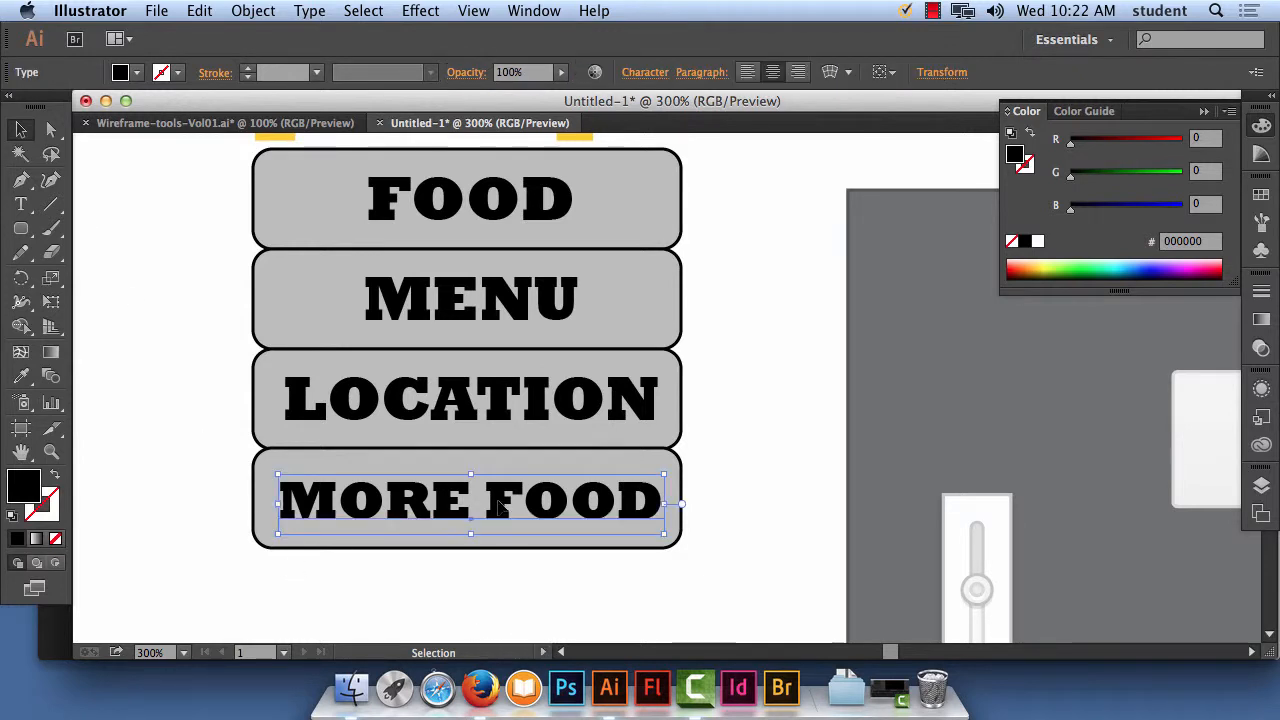
{"action": "left_click", "coordinate": [21, 204]}
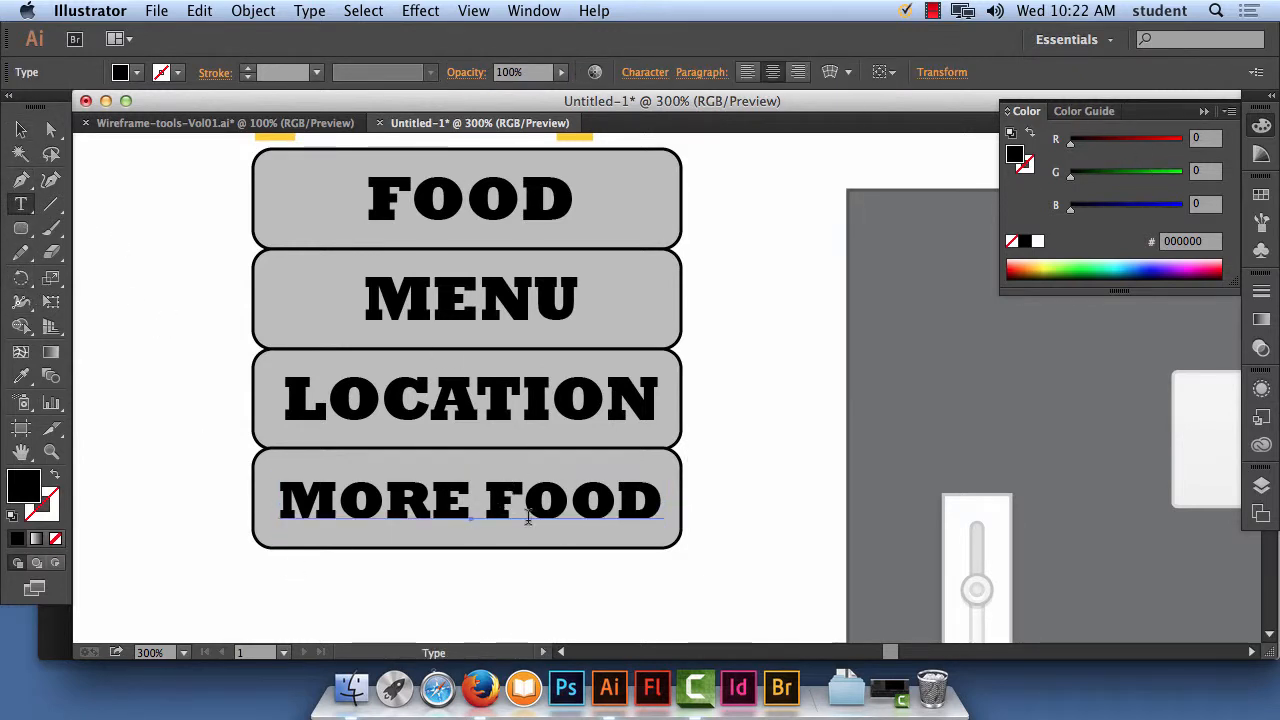
{"action": "left_click_drag", "start_coordinate": [660, 497], "coordinate": [248, 473]}
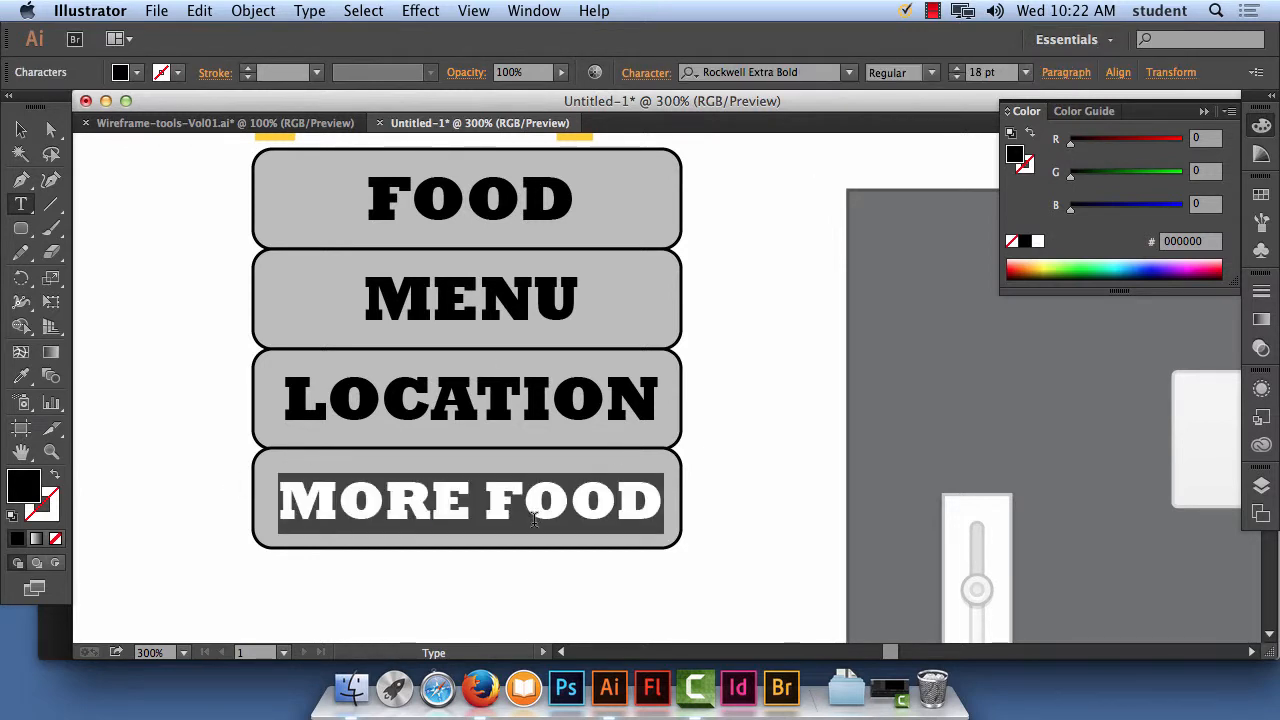
{"action": "left_click", "coordinate": [652, 400]}
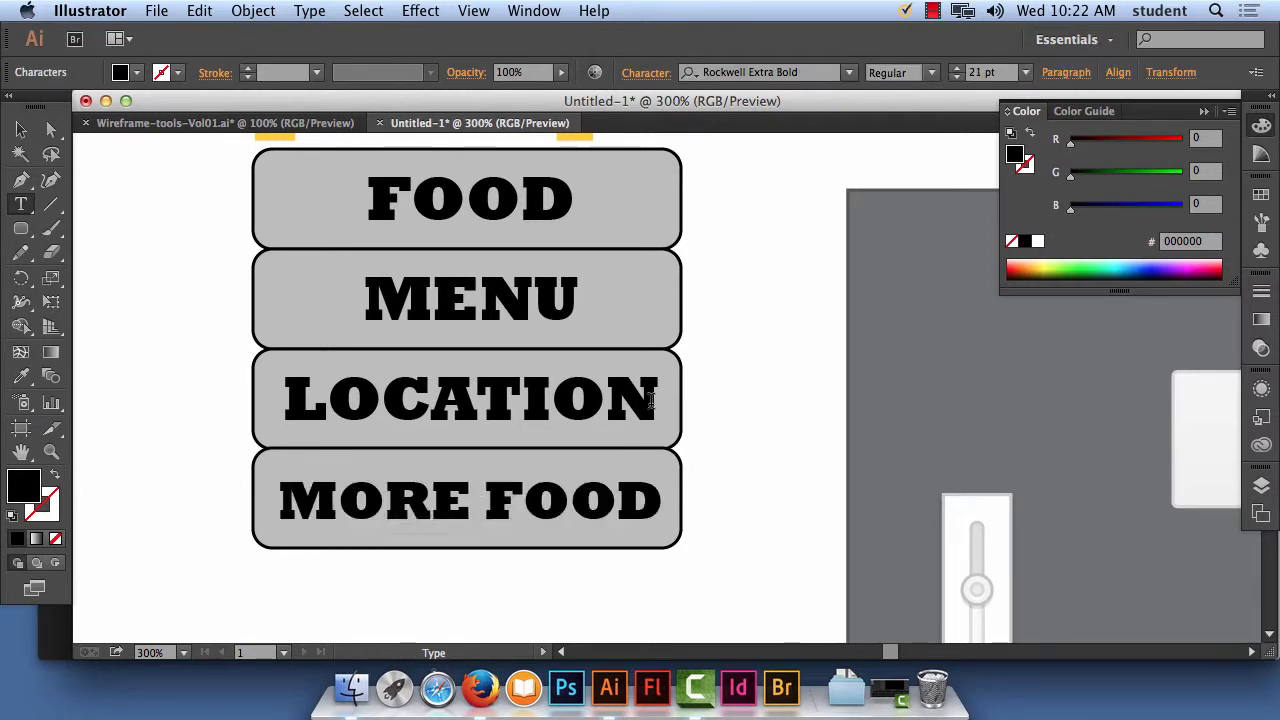
{"action": "left_click_drag", "start_coordinate": [652, 400], "coordinate": [200, 408]}
{"action": "left_click", "coordinate": [1025, 73]}
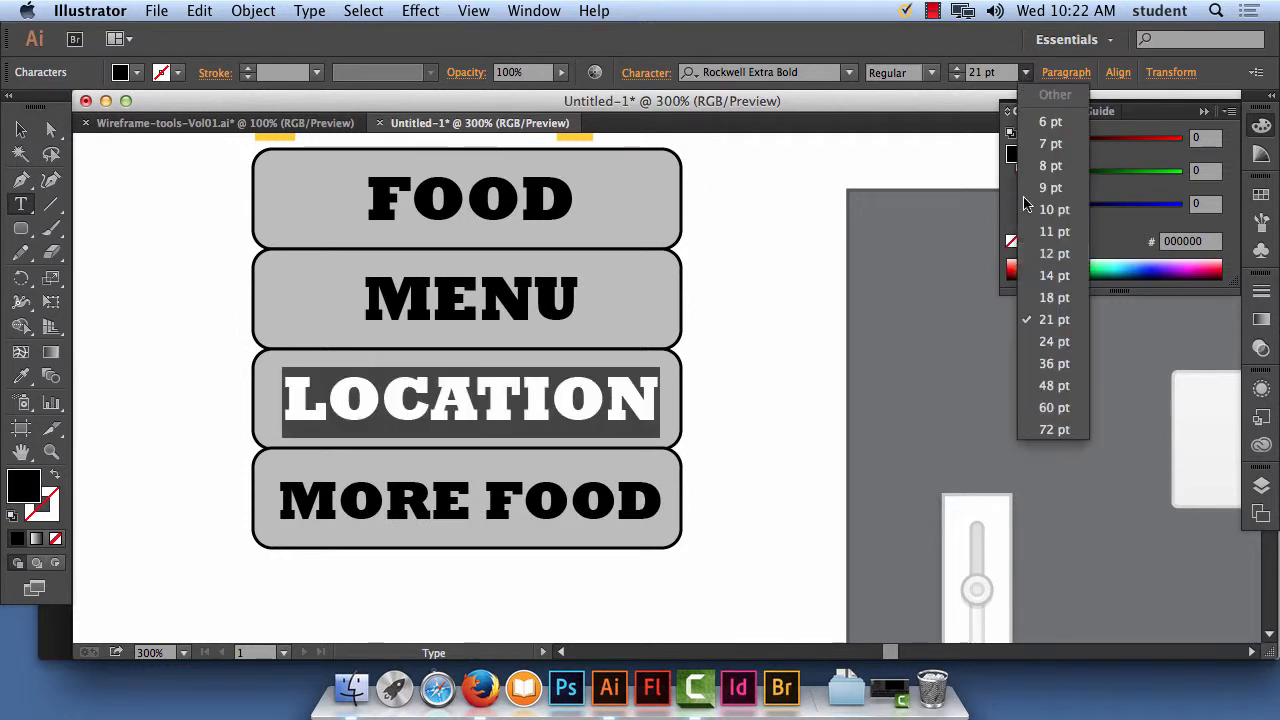
{"action": "left_click", "coordinate": [1054, 297]}
Set the MENU and FOOD labels to 18 pt as well and deselect the text
{"action": "left_click_drag", "start_coordinate": [585, 290], "coordinate": [360, 292]}
{"action": "left_click", "coordinate": [1025, 73]}
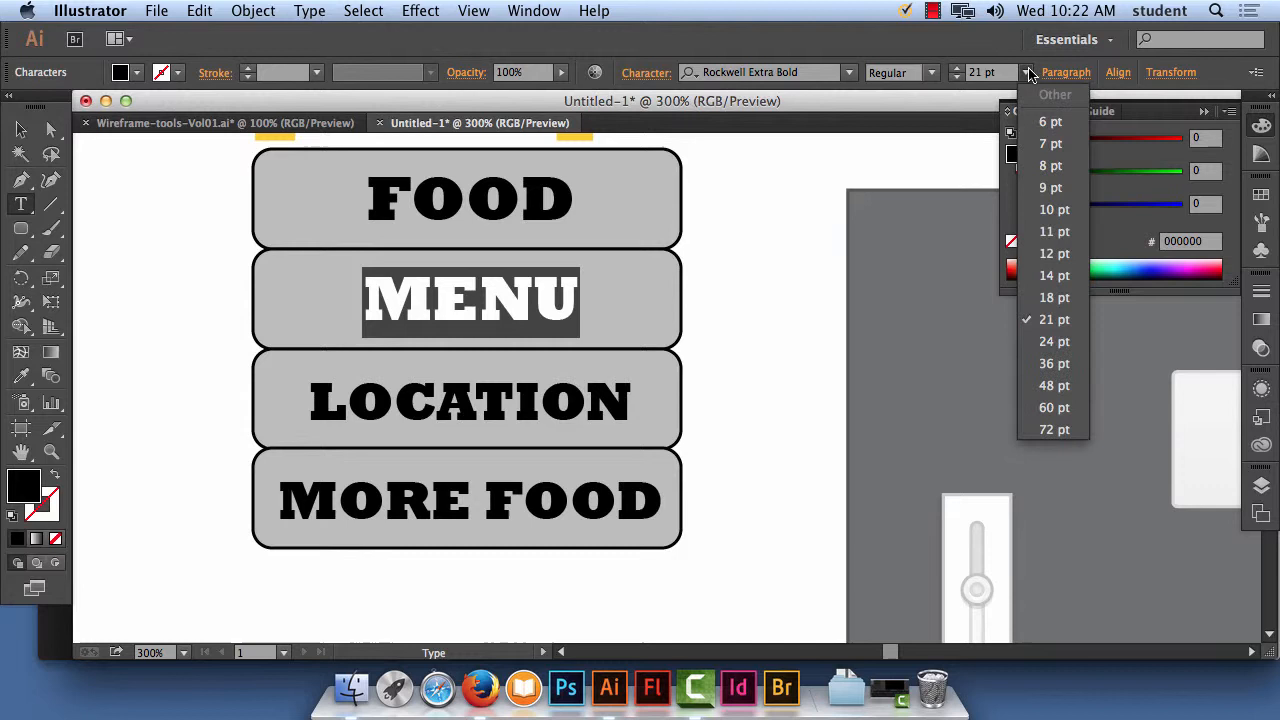
{"action": "left_click", "coordinate": [1050, 298]}
{"action": "left_click_drag", "start_coordinate": [562, 205], "coordinate": [316, 204]}
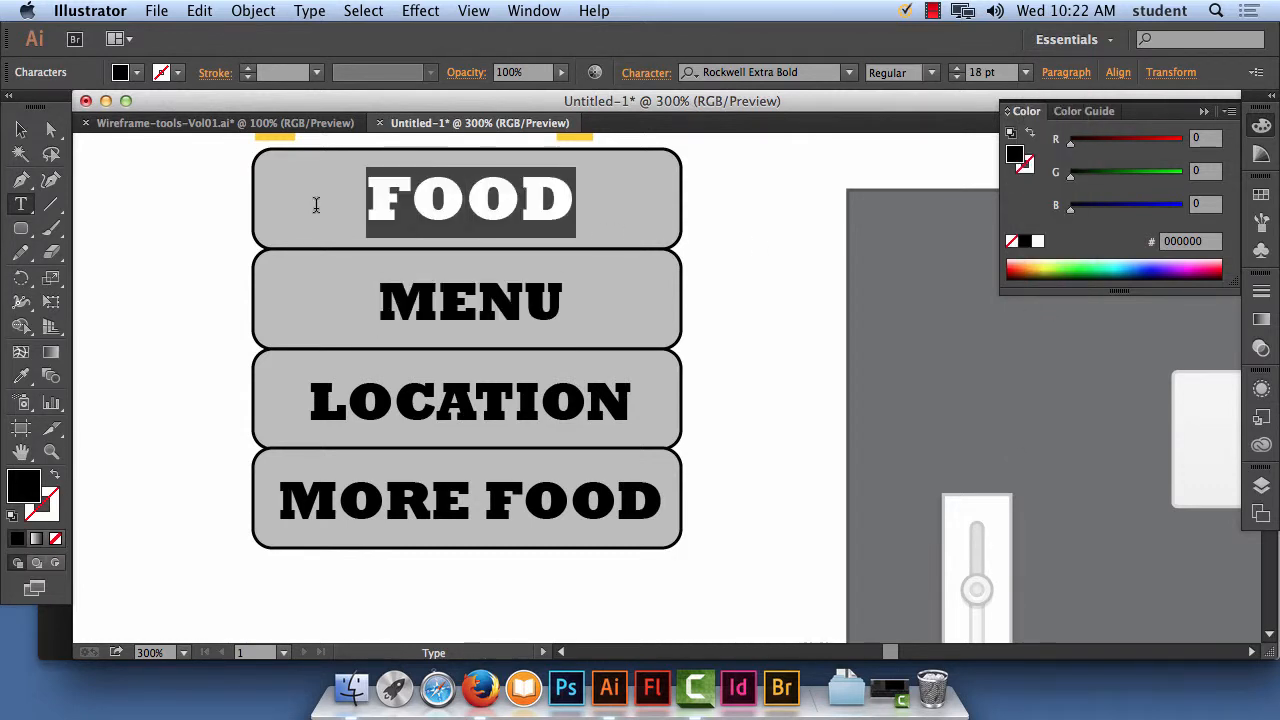
{"action": "left_click", "coordinate": [1025, 73]}
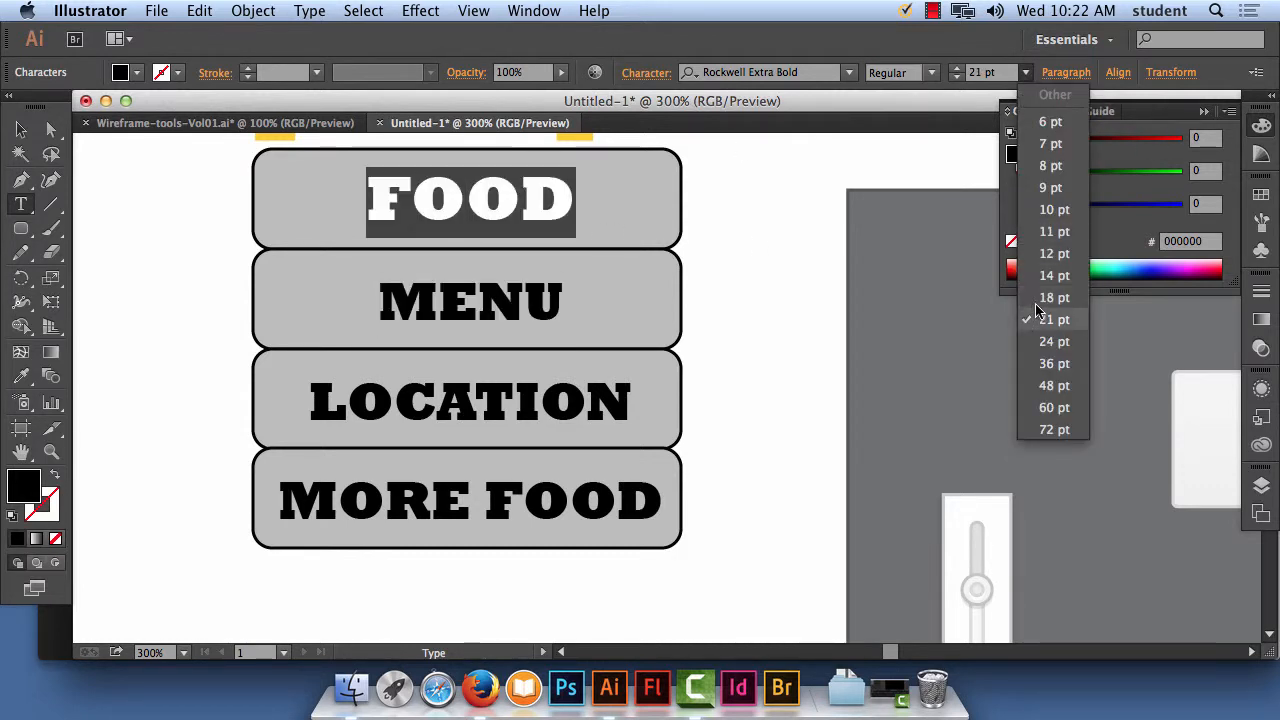
{"action": "left_click", "coordinate": [1040, 299]}
{"action": "left_click", "coordinate": [20, 129]}
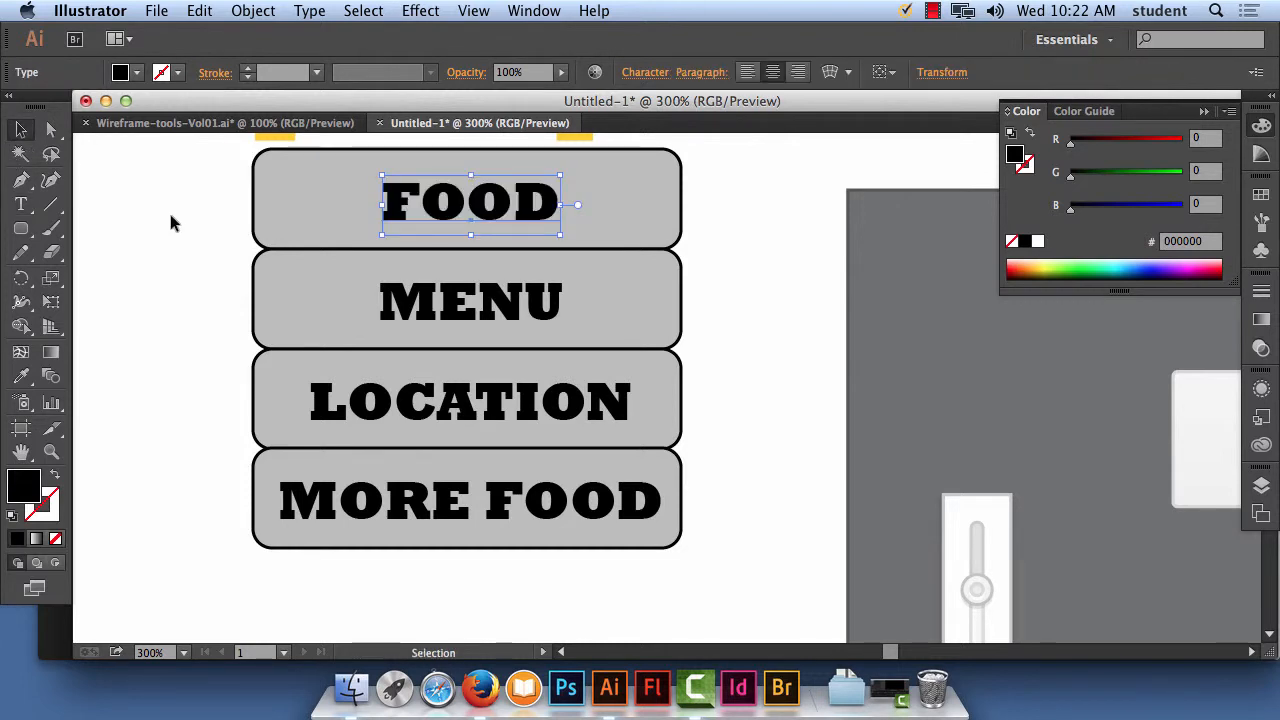
{"action": "left_click", "coordinate": [170, 222]}
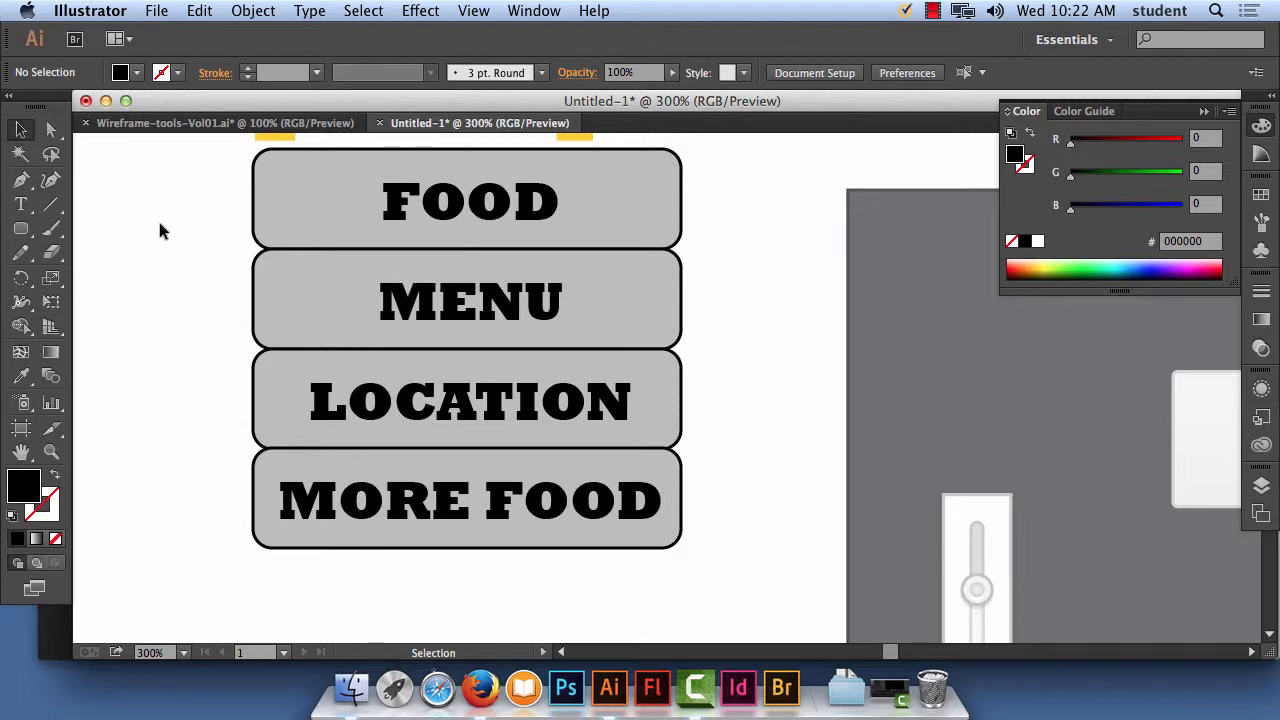
{"action": "left_click", "coordinate": [20, 208]}
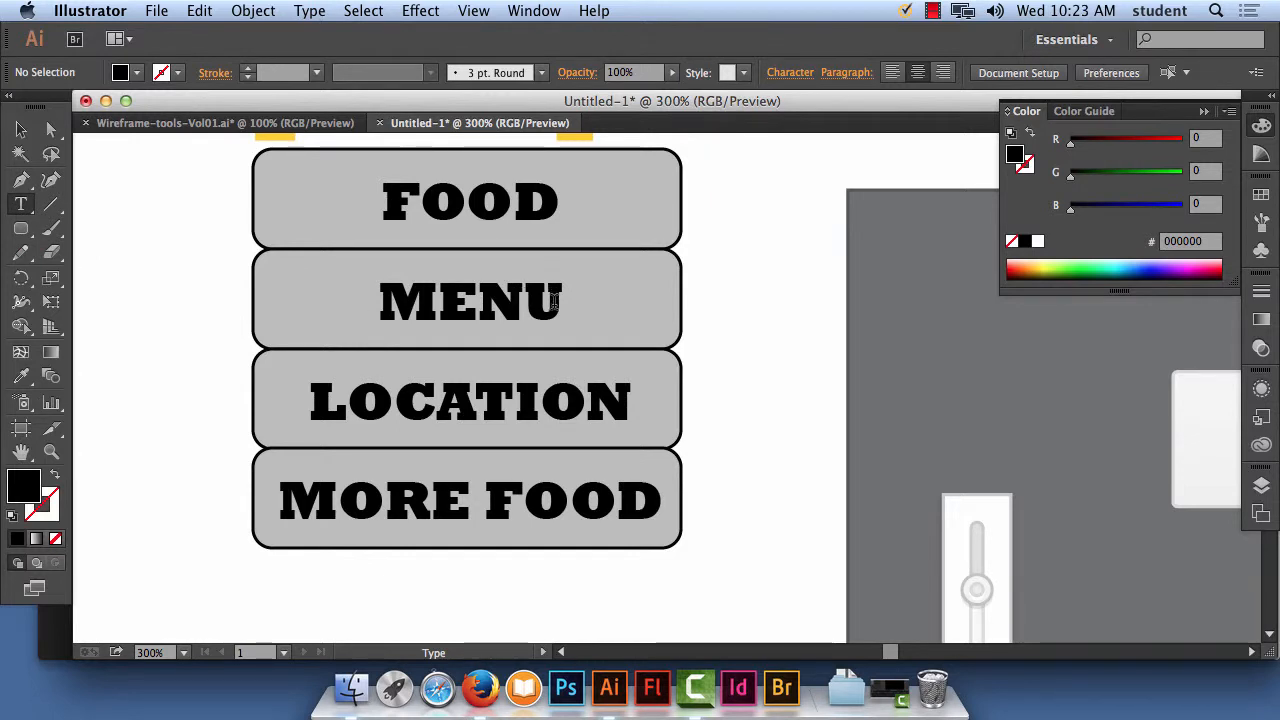
{"action": "left_click_drag", "start_coordinate": [558, 300], "coordinate": [377, 300]}
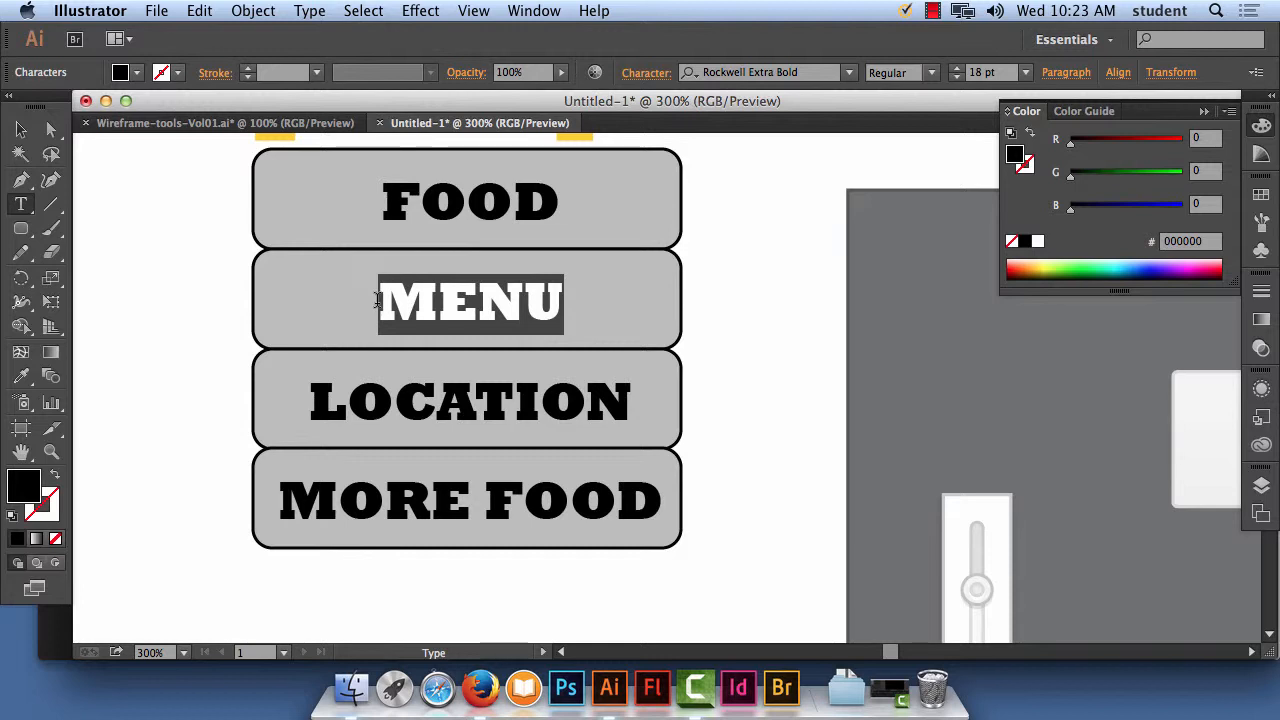
{"action": "left_click", "coordinate": [20, 130]}
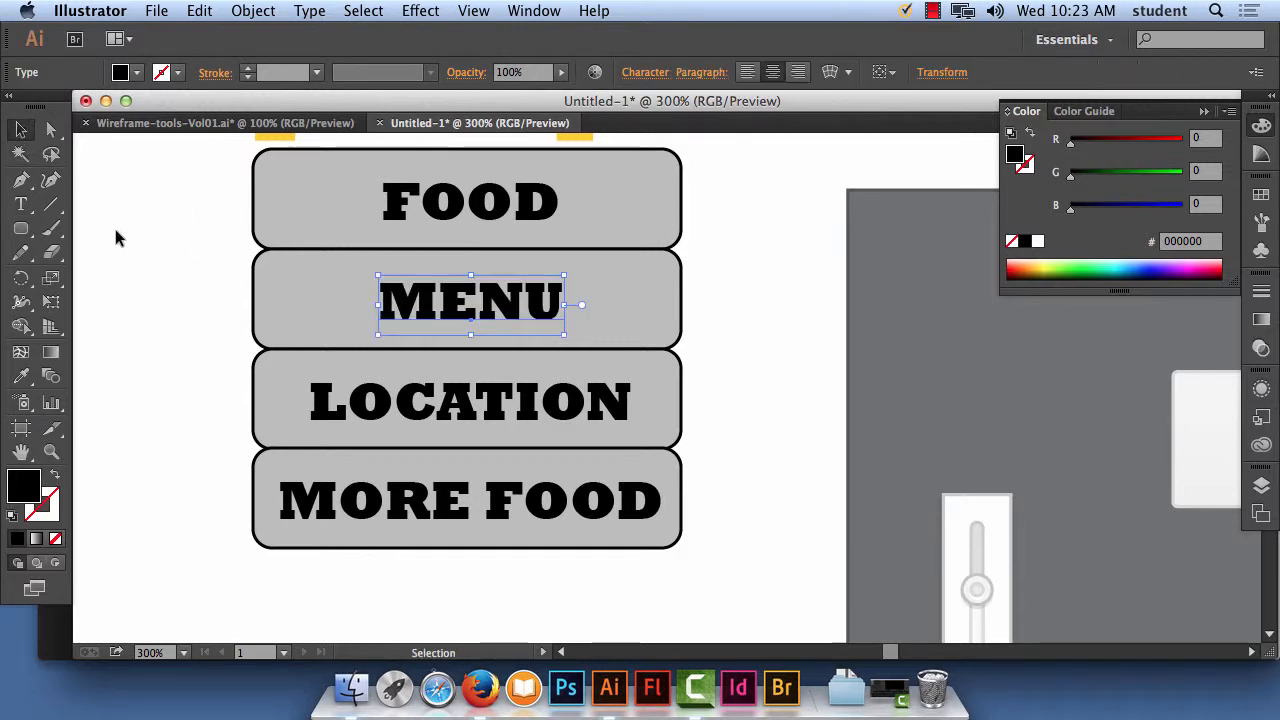
{"action": "left_click", "coordinate": [113, 235]}
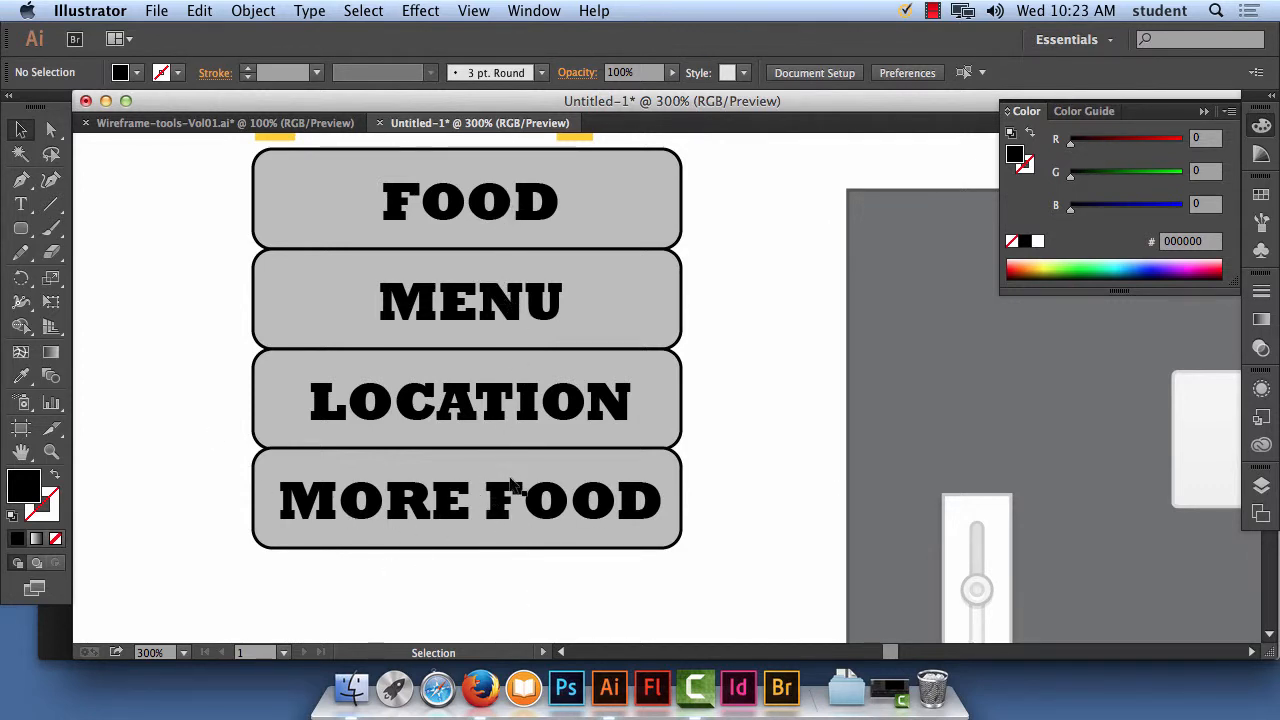
Select the FOOD, MENU, LOCATION and MORE FOOD labels together and left-align their text
{"action": "key", "text": "super+minus"}
{"action": "key", "text": "super+minus"}
{"action": "key", "text": "super+minus"}
{"action": "key", "text": "super+minus"}
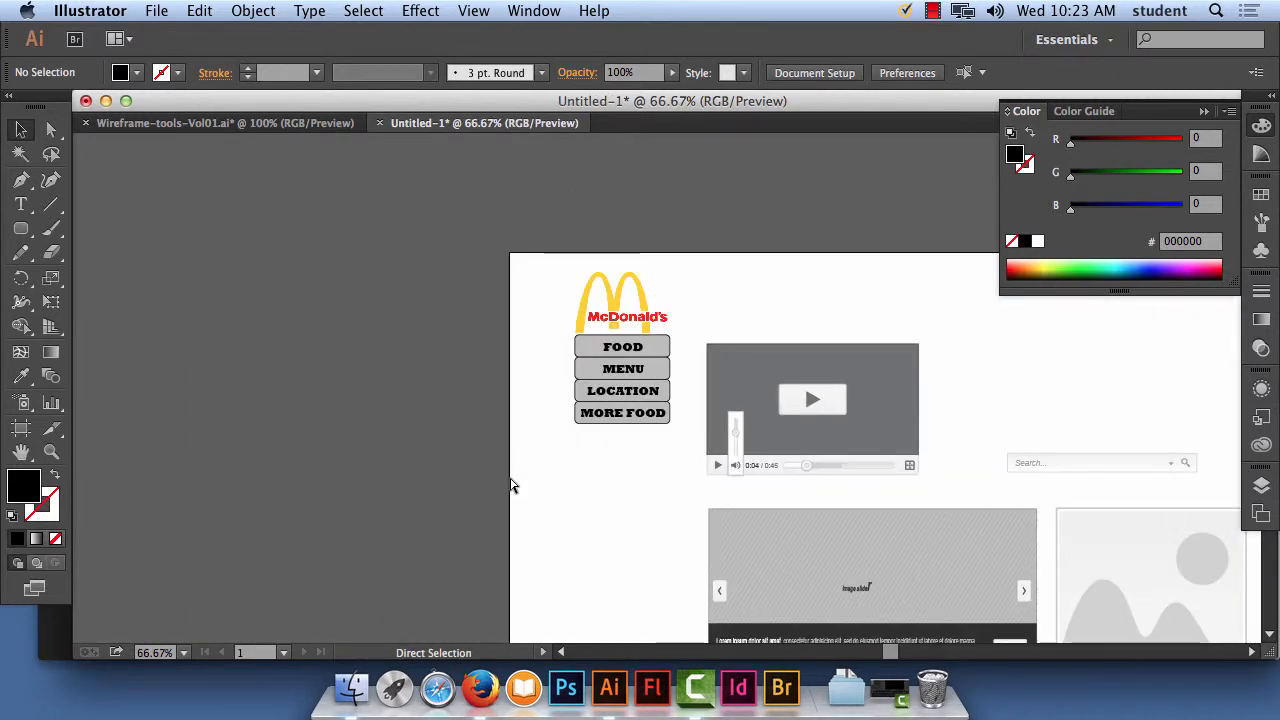
{"action": "key", "text": "space"}
{"action": "left_click_drag", "start_coordinate": [686, 486], "coordinate": [545, 350]}
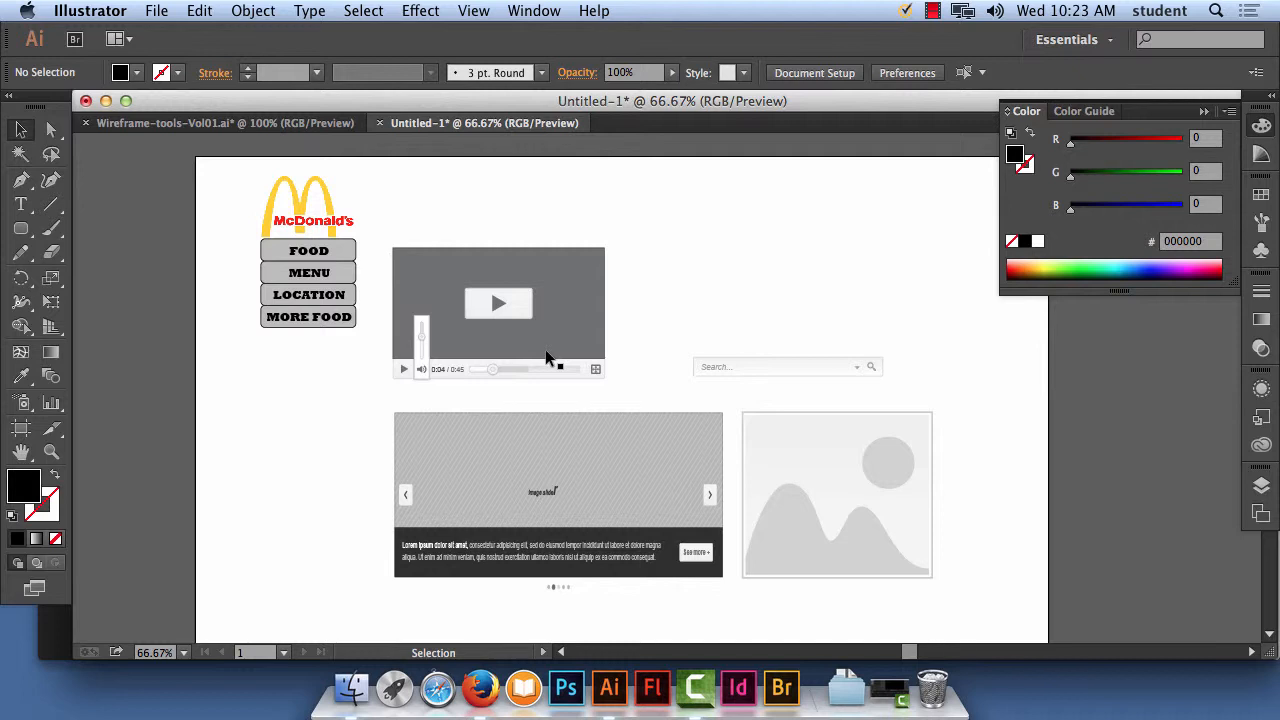
{"action": "left_click", "coordinate": [310, 252]}
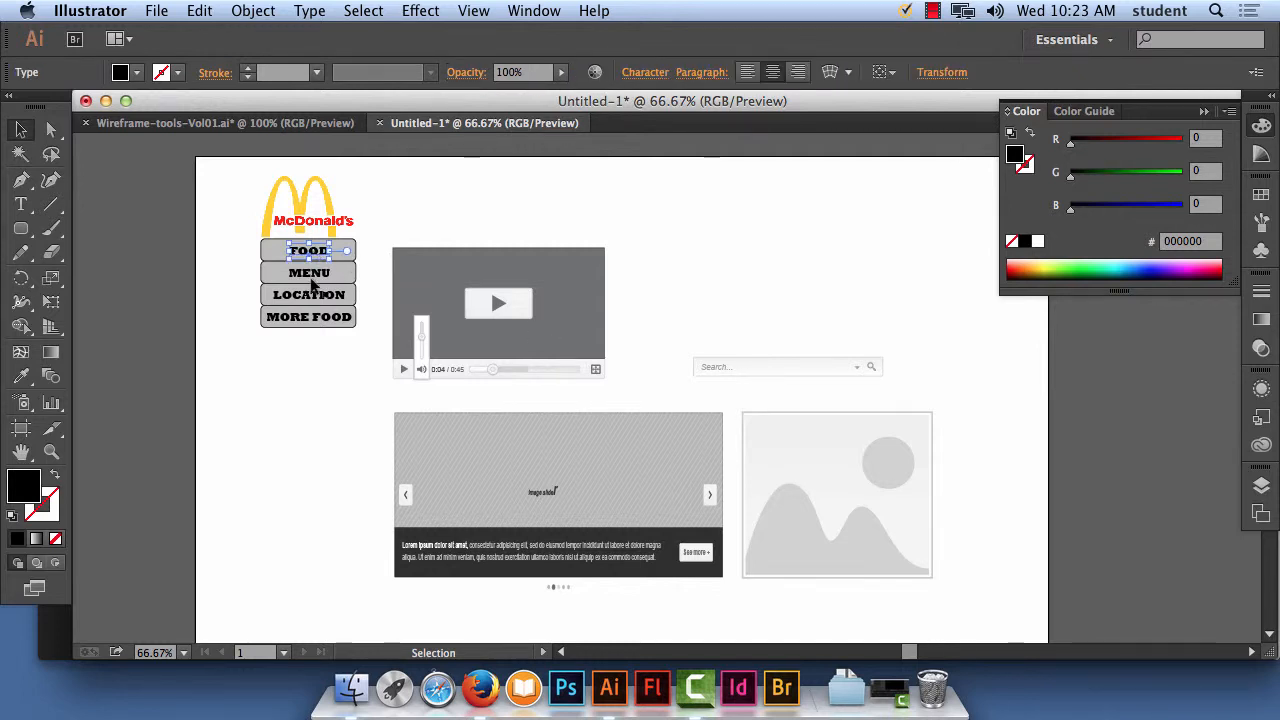
{"action": "left_click", "coordinate": [312, 276], "text": "shift"}
{"action": "left_click", "coordinate": [314, 296], "text": "shift"}
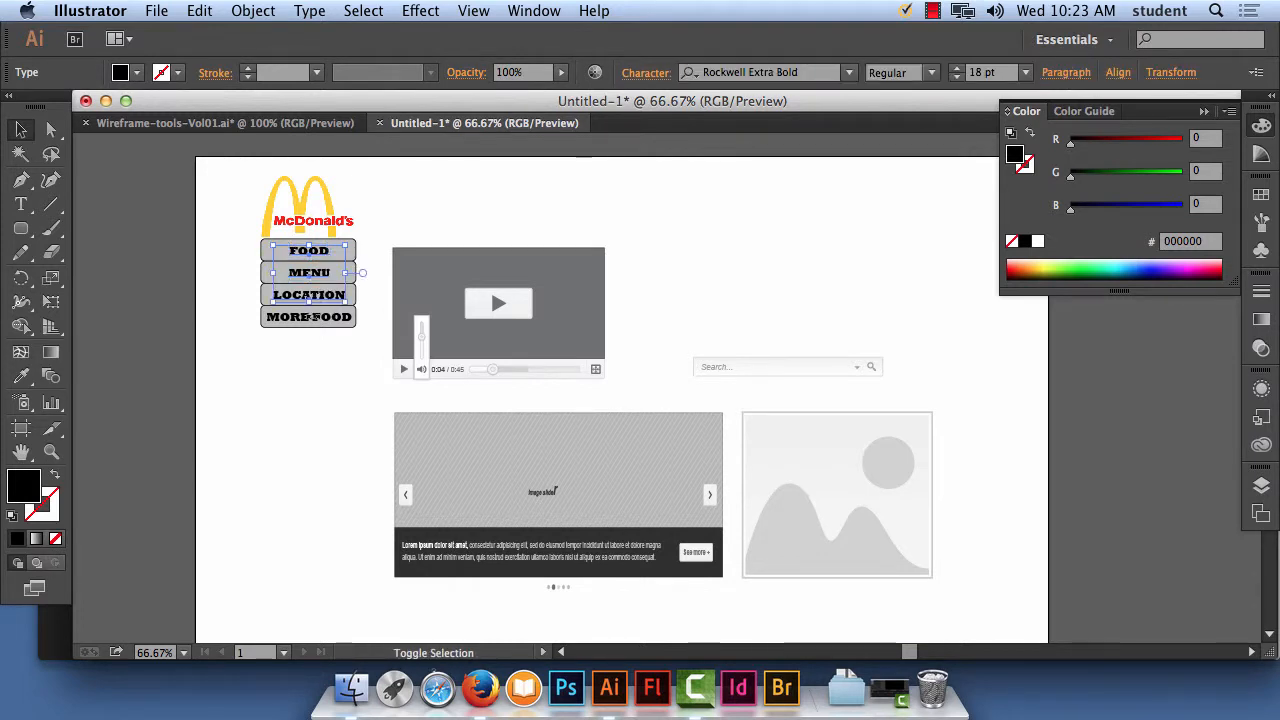
{"action": "left_click", "coordinate": [314, 318], "text": "shift"}
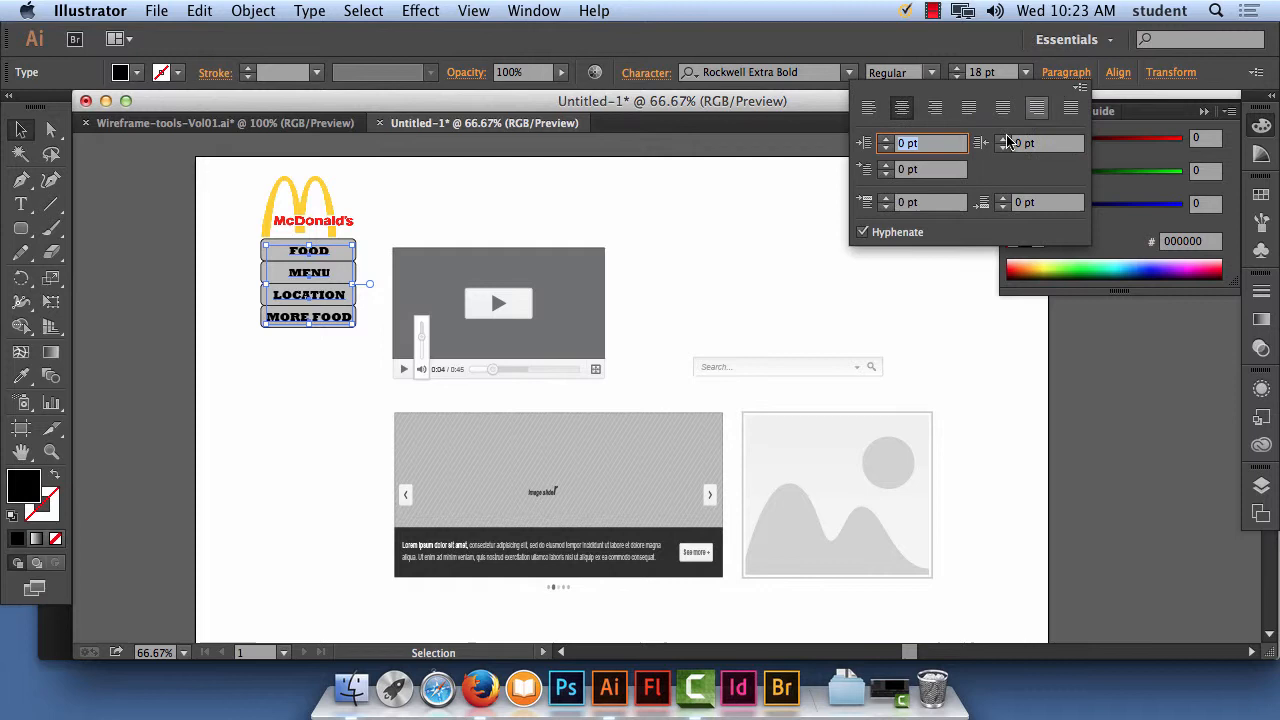
{"action": "left_click", "coordinate": [872, 112]}
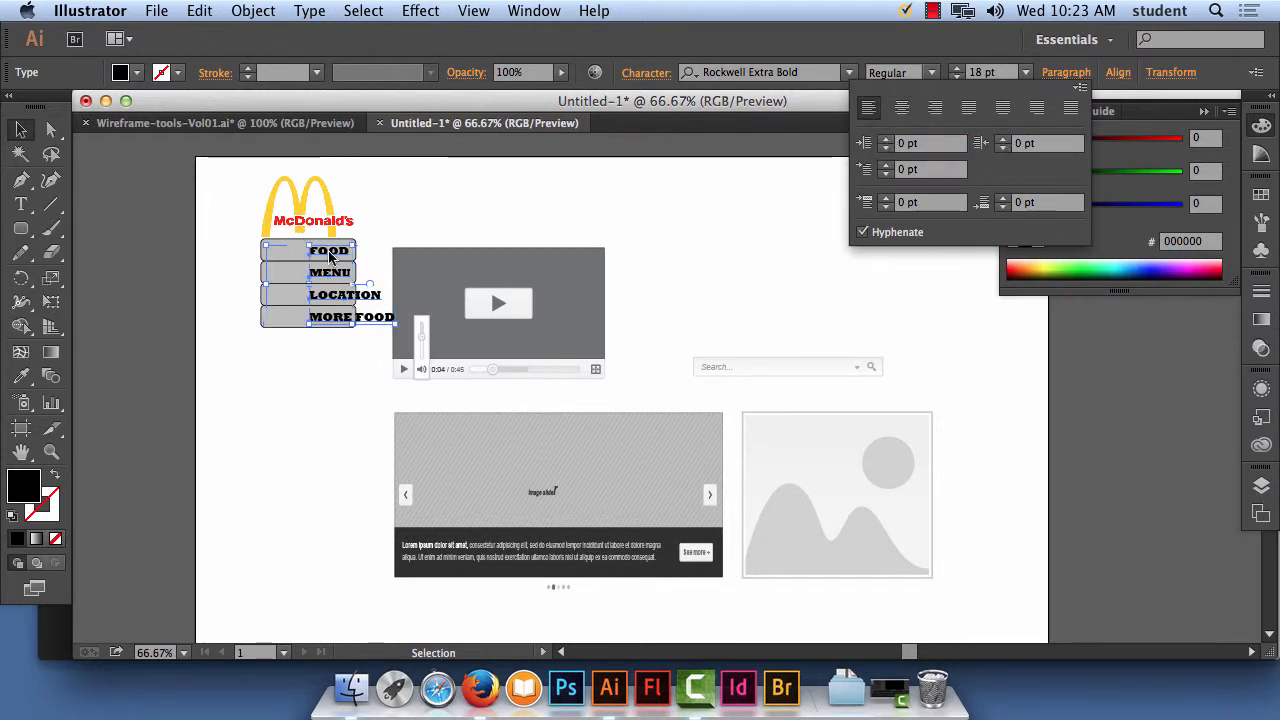
Move the four left-aligned labels together so they start just inside the left edge of the gray buttons, and deselect them
{"action": "left_click", "coordinate": [296, 256]}
{"action": "left_click_drag", "start_coordinate": [296, 256], "coordinate": [289, 255]}
{"action": "left_click", "coordinate": [278, 379]}
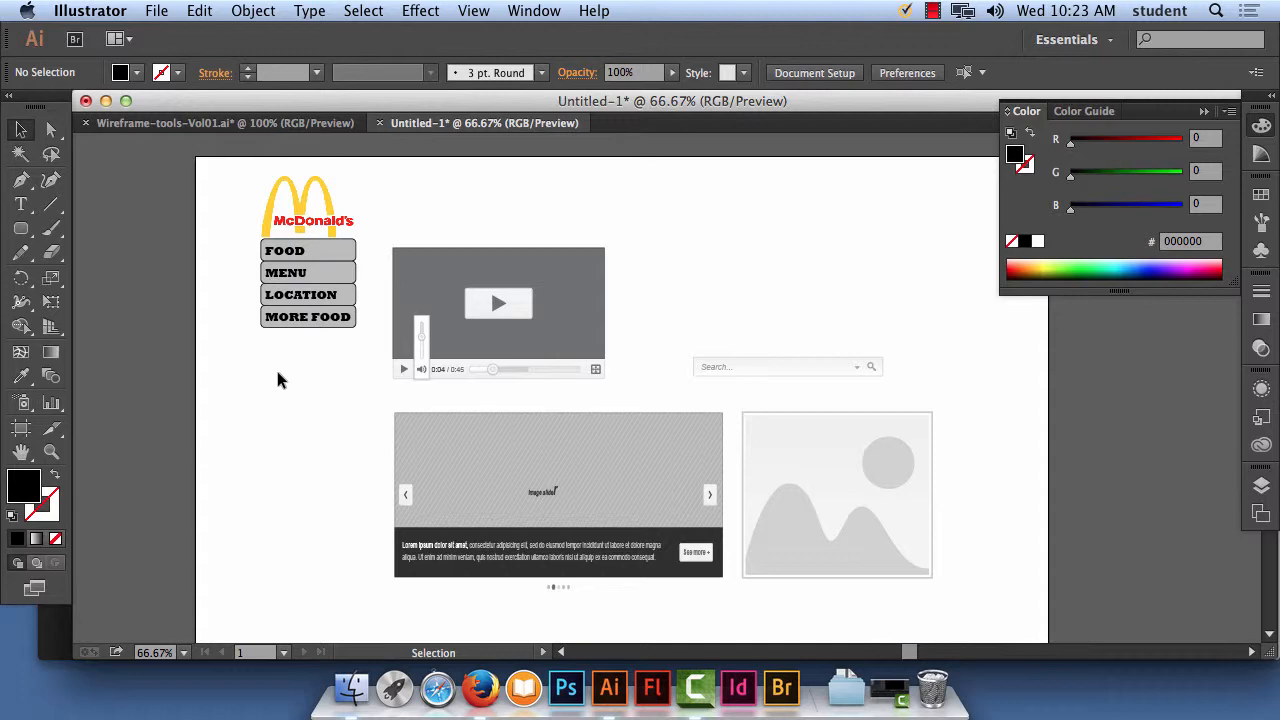
{"action": "key", "text": "super+equal"}
{"action": "key", "text": "super+equal"}
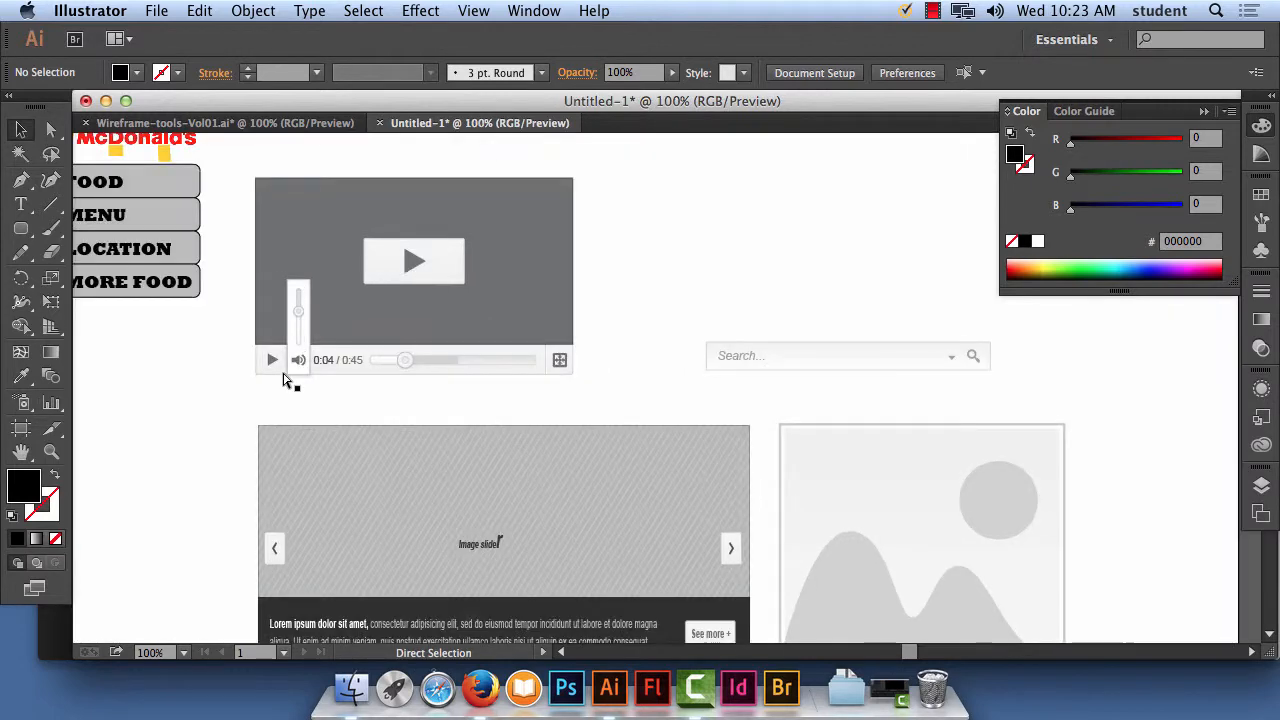
{"action": "left_click_drag", "start_coordinate": [318, 298], "coordinate": [860, 520]}
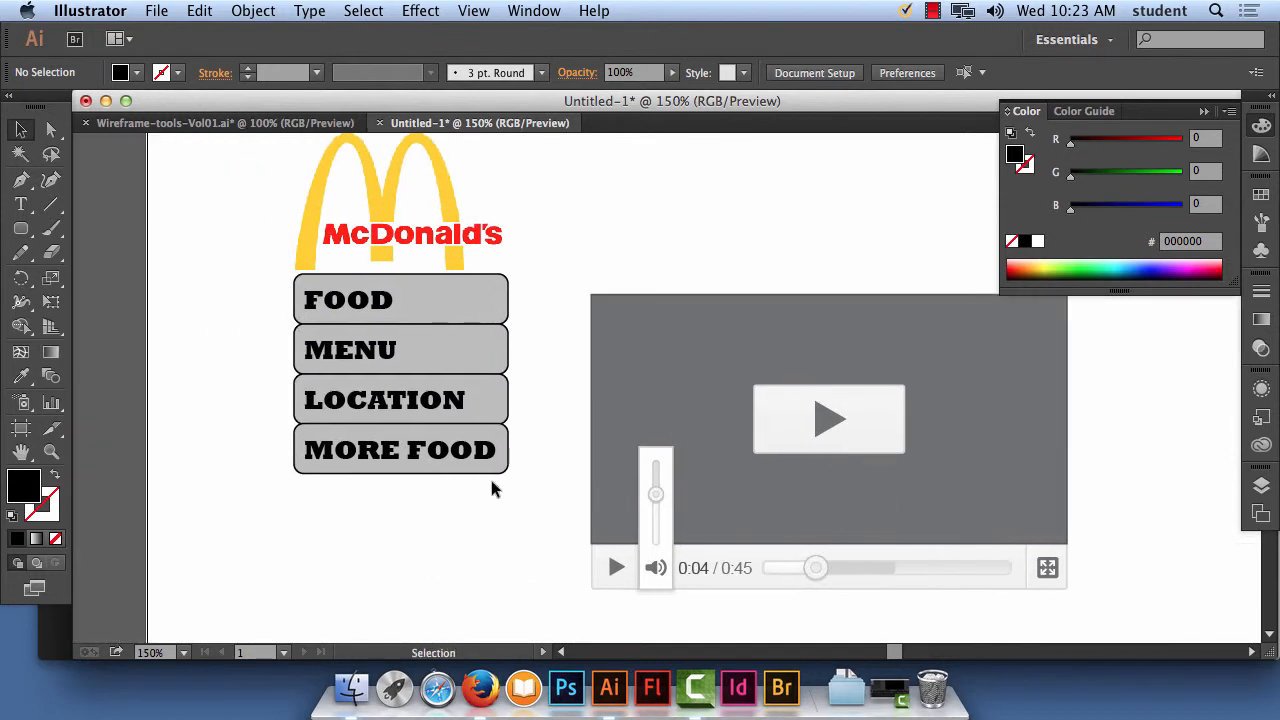
Set the FOOD, MENU, LOCATION and MORE FOOD labels together to 14 pt and deselect them
{"action": "left_click", "coordinate": [410, 455]}
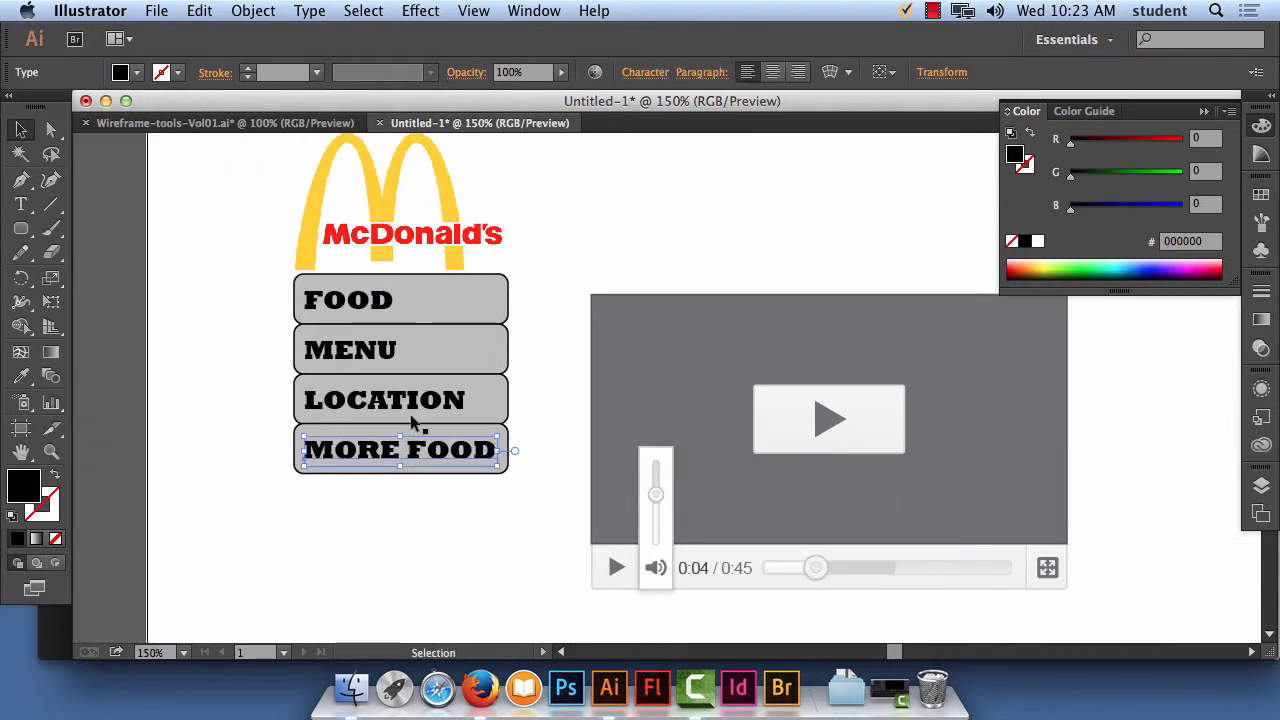
{"action": "left_click", "coordinate": [418, 415], "text": "shift"}
{"action": "left_click", "coordinate": [378, 350], "text": "shift"}
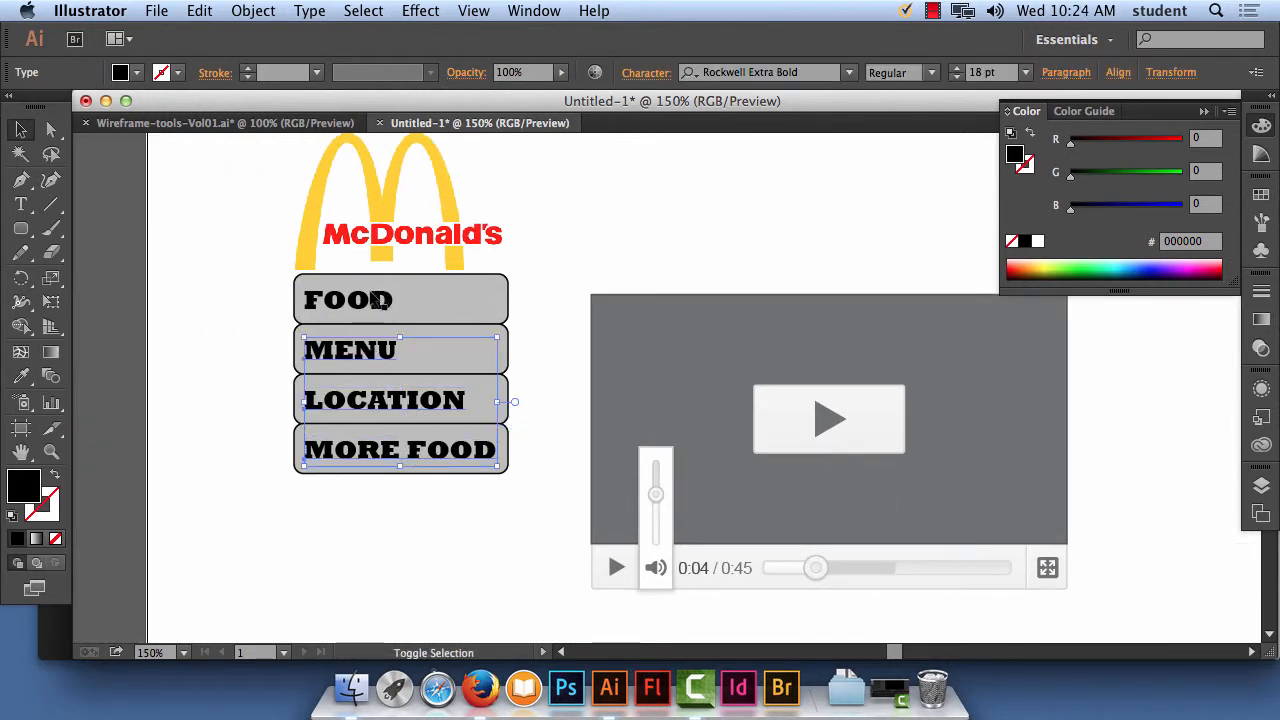
{"action": "left_click", "coordinate": [378, 300], "text": "shift"}
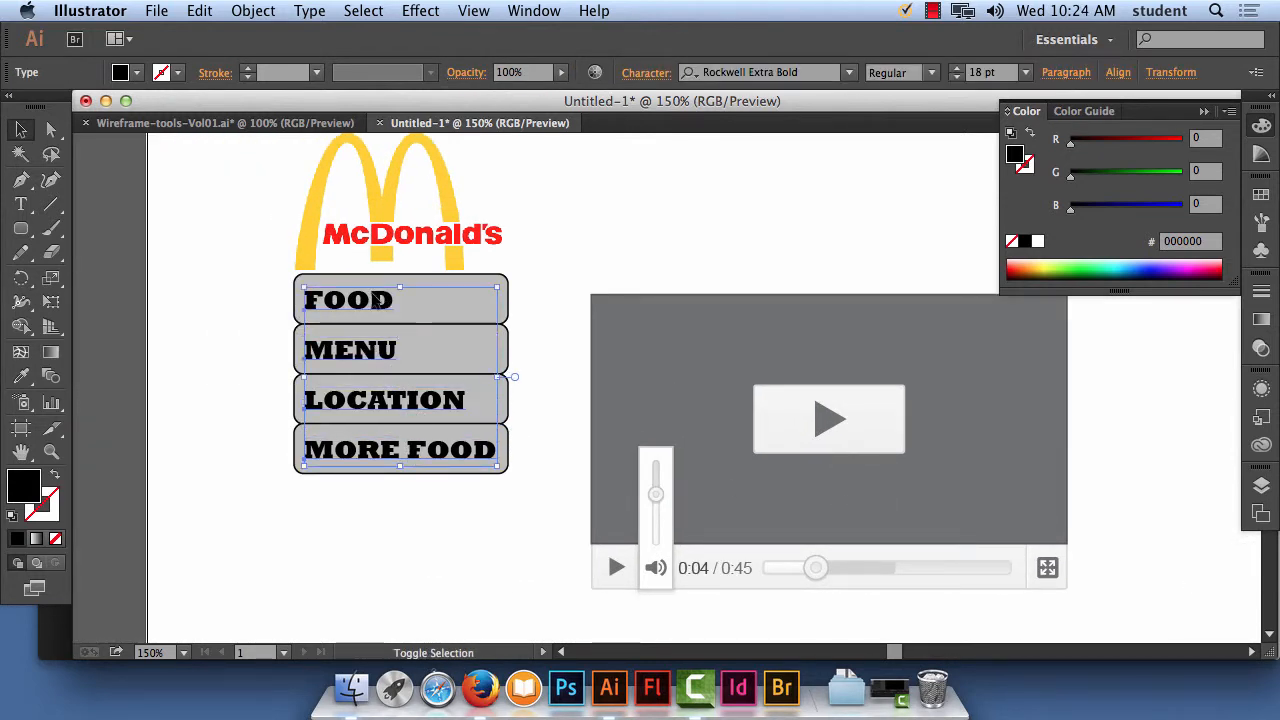
{"action": "left_click", "coordinate": [1027, 73]}
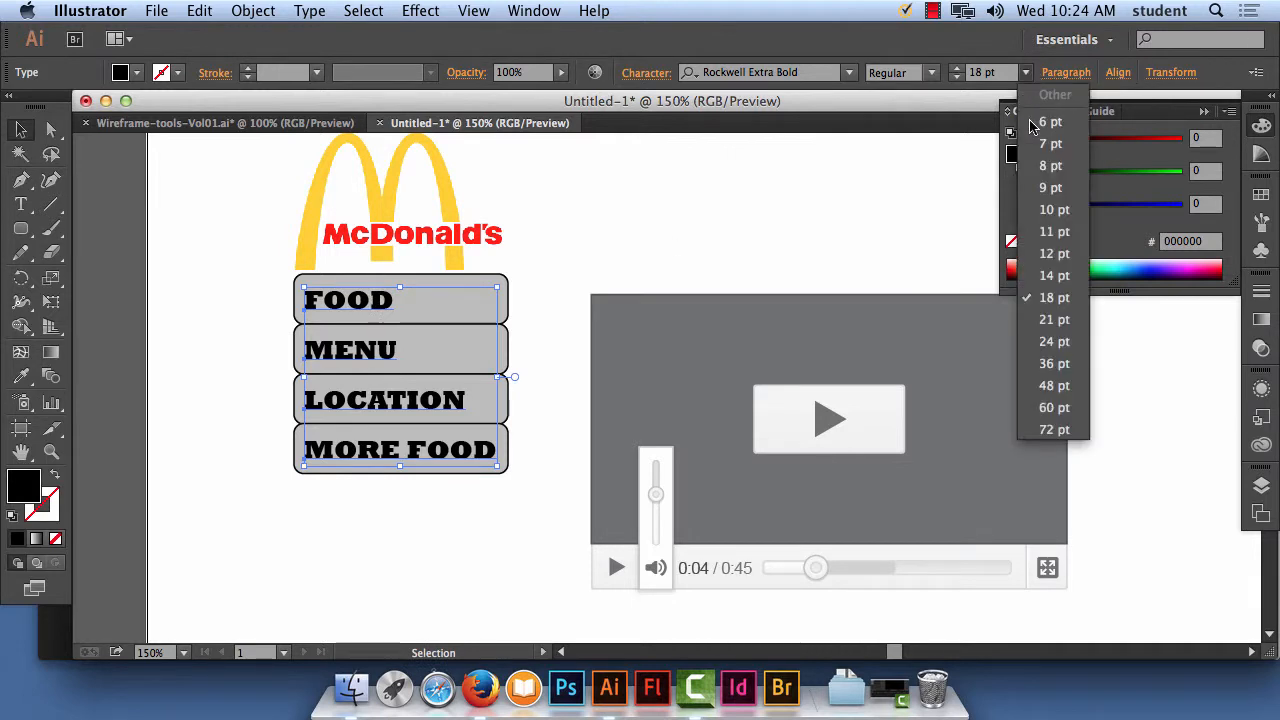
{"action": "left_click", "coordinate": [1045, 276]}
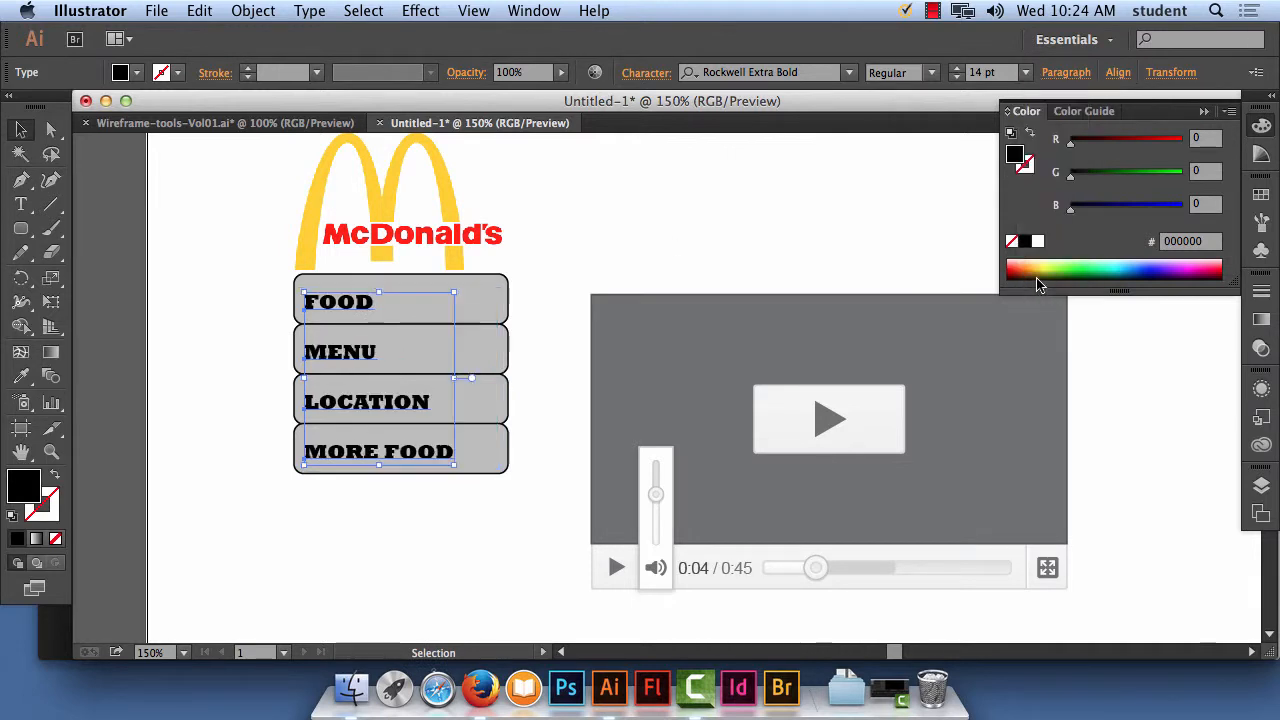
{"action": "left_click", "coordinate": [548, 358]}
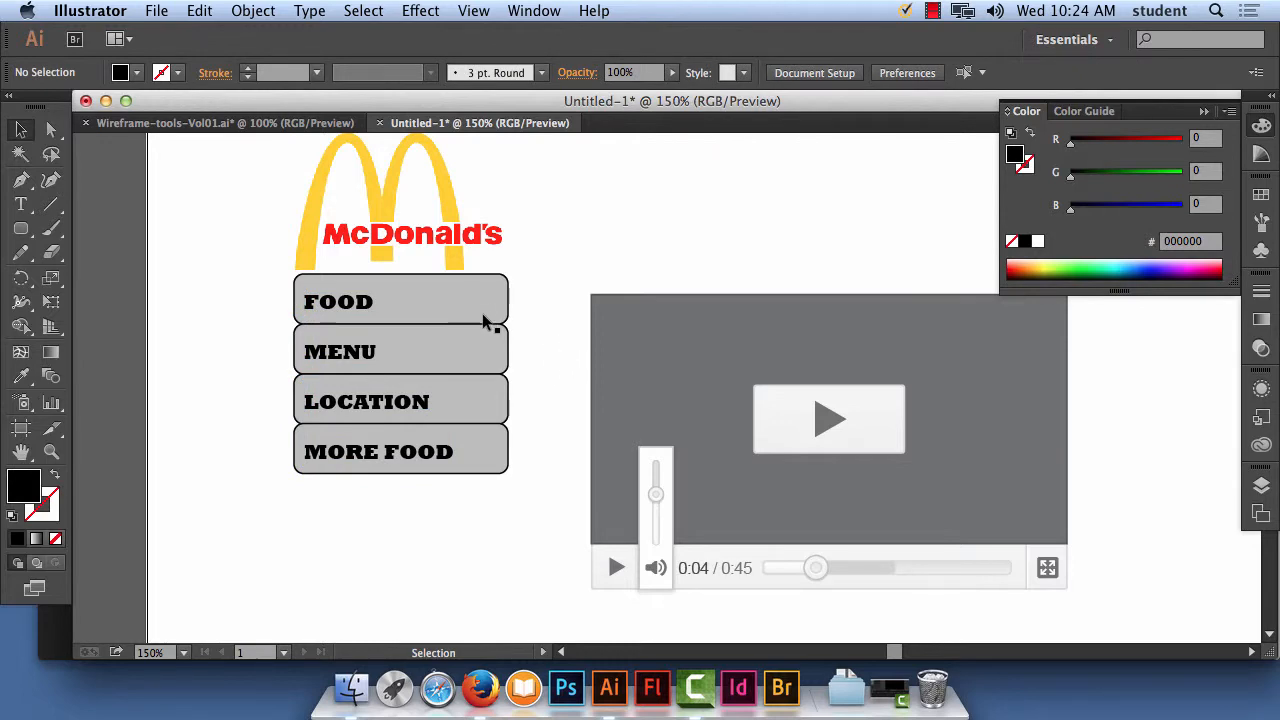
Copy the white circular right-arrow slider button from the Wireframe-tools-Vol01.ai document
{"action": "left_click", "coordinate": [250, 122]}
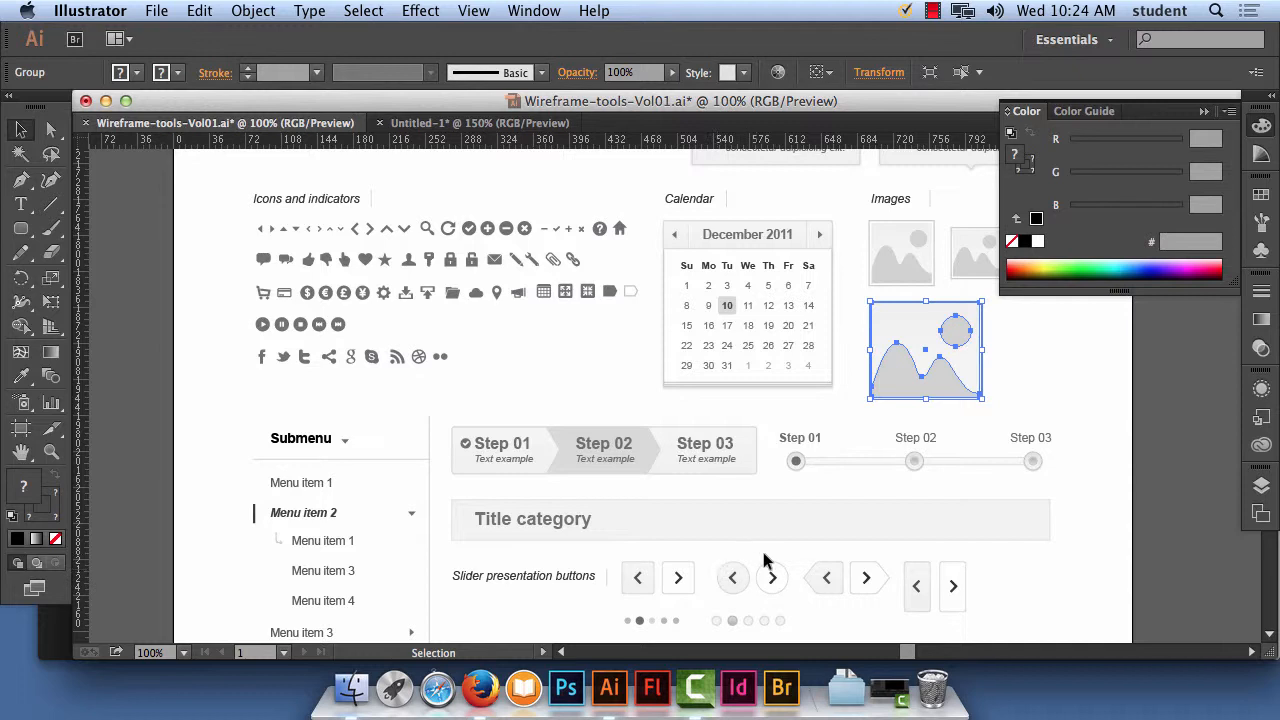
{"action": "key", "text": "a"}
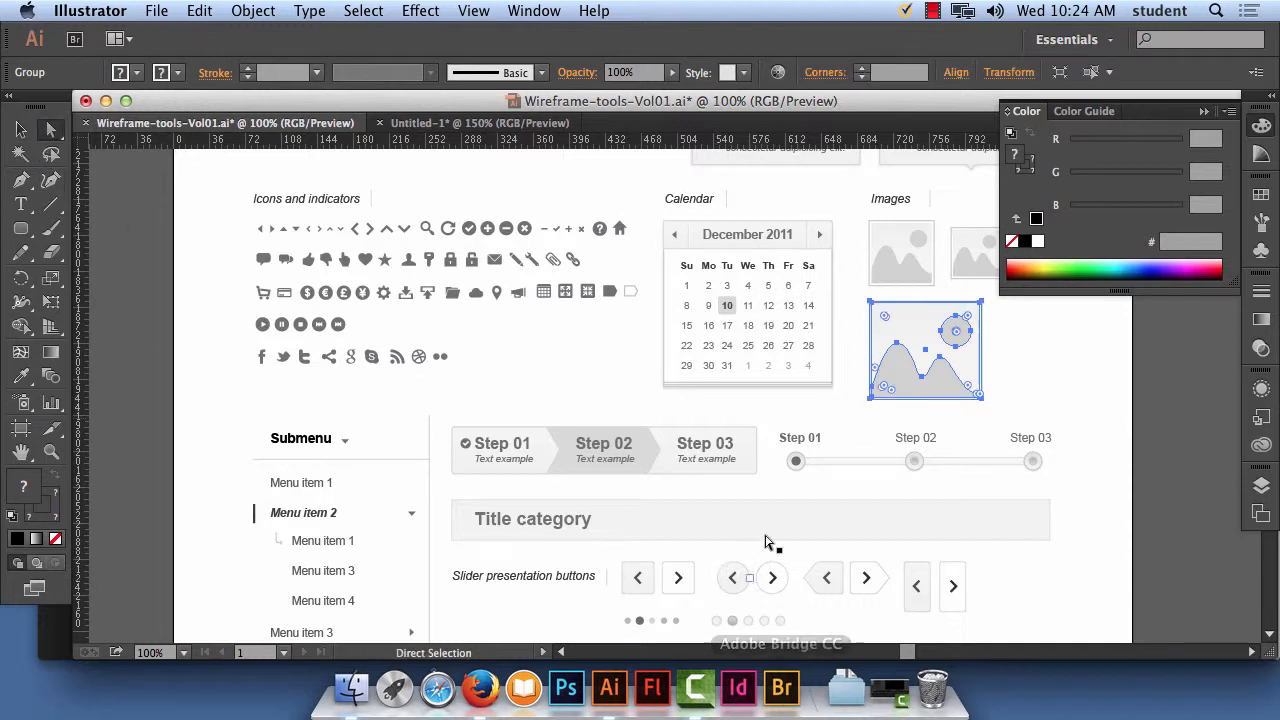
{"action": "left_click_drag", "start_coordinate": [757, 553], "coordinate": [795, 602]}
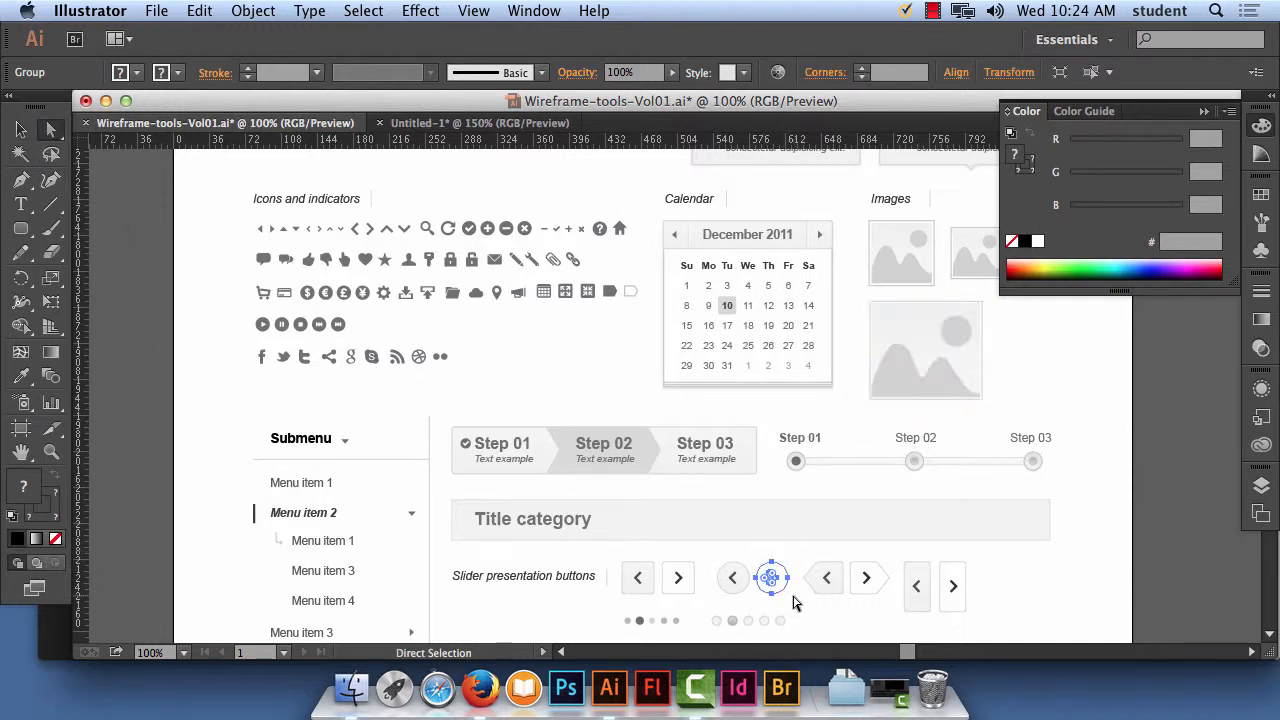
{"action": "key", "text": "v"}
{"action": "key", "text": "a"}
Paste the circular arrow into the Untitled-1 wireframe, place it inside the right end of the FOOD button, and deselect it
{"action": "left_click", "coordinate": [450, 122]}
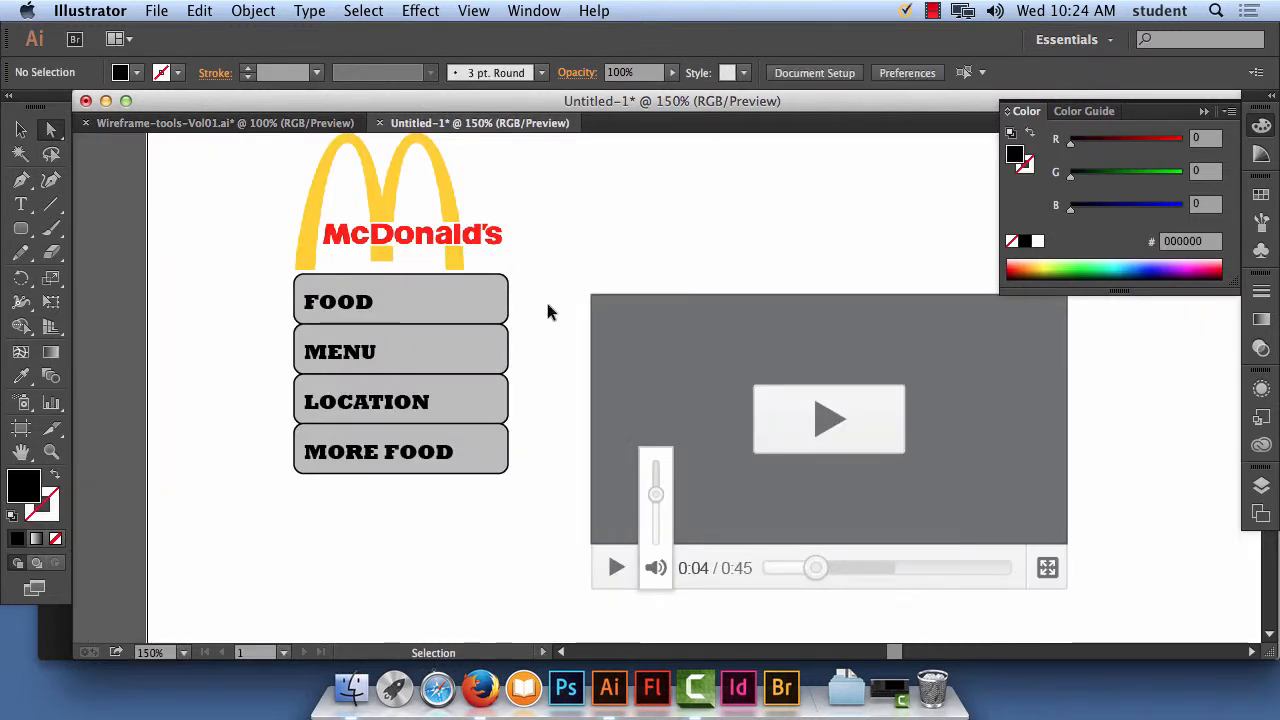
{"action": "key", "text": "super+v"}
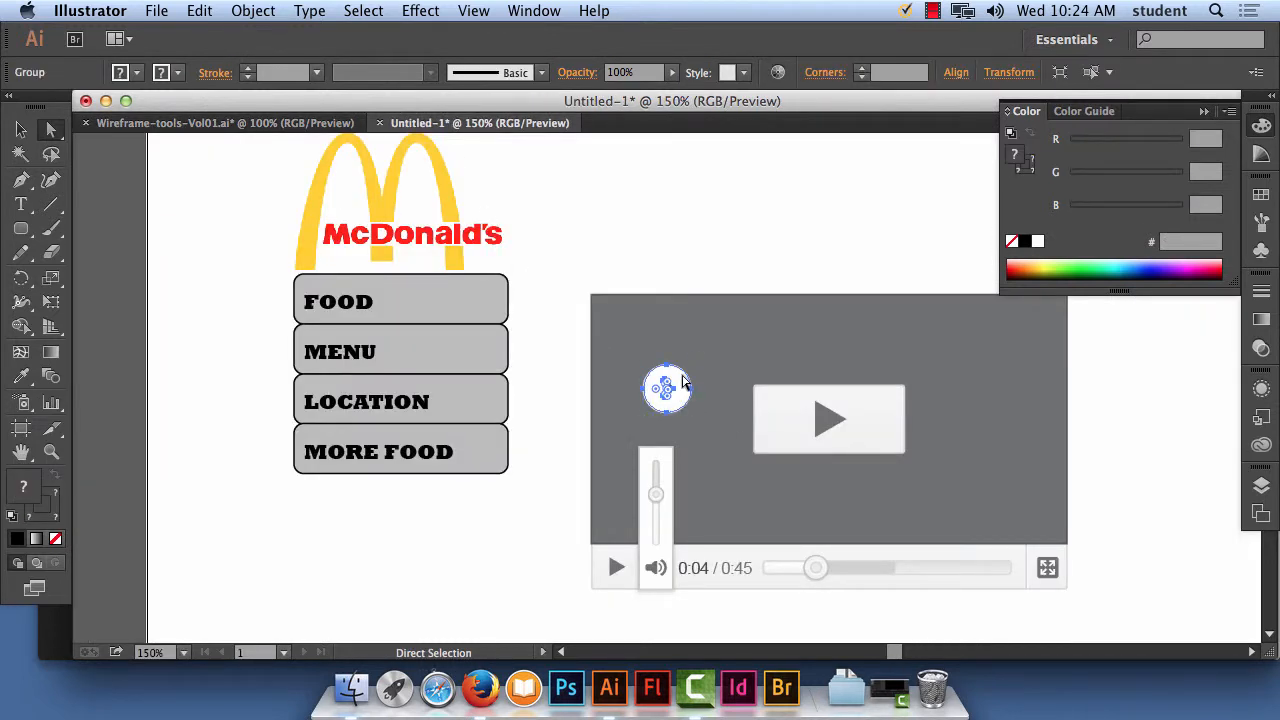
{"action": "left_click_drag", "start_coordinate": [683, 383], "coordinate": [491, 297]}
{"action": "key", "text": "v"}
{"action": "left_click", "coordinate": [541, 343]}
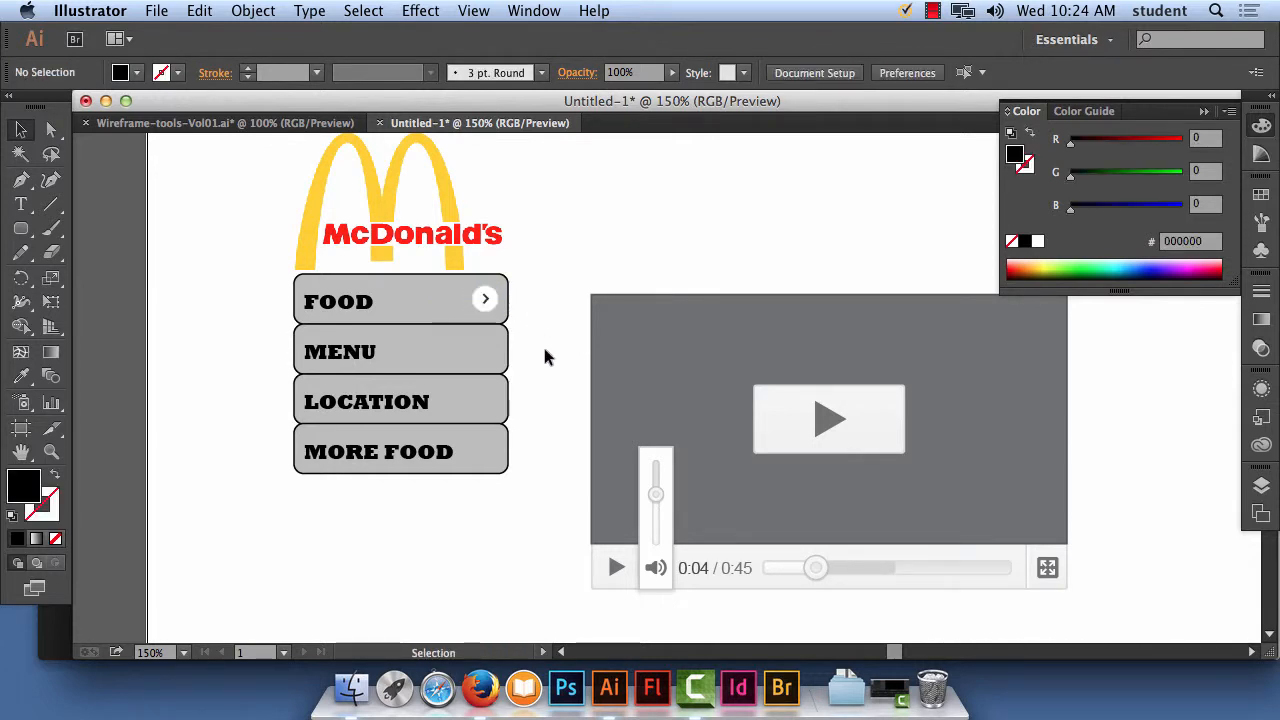
Duplicate the circular arrow straight down onto the MENU, LOCATION and MORE FOOD buttons and deselect
{"action": "left_click", "coordinate": [487, 300]}
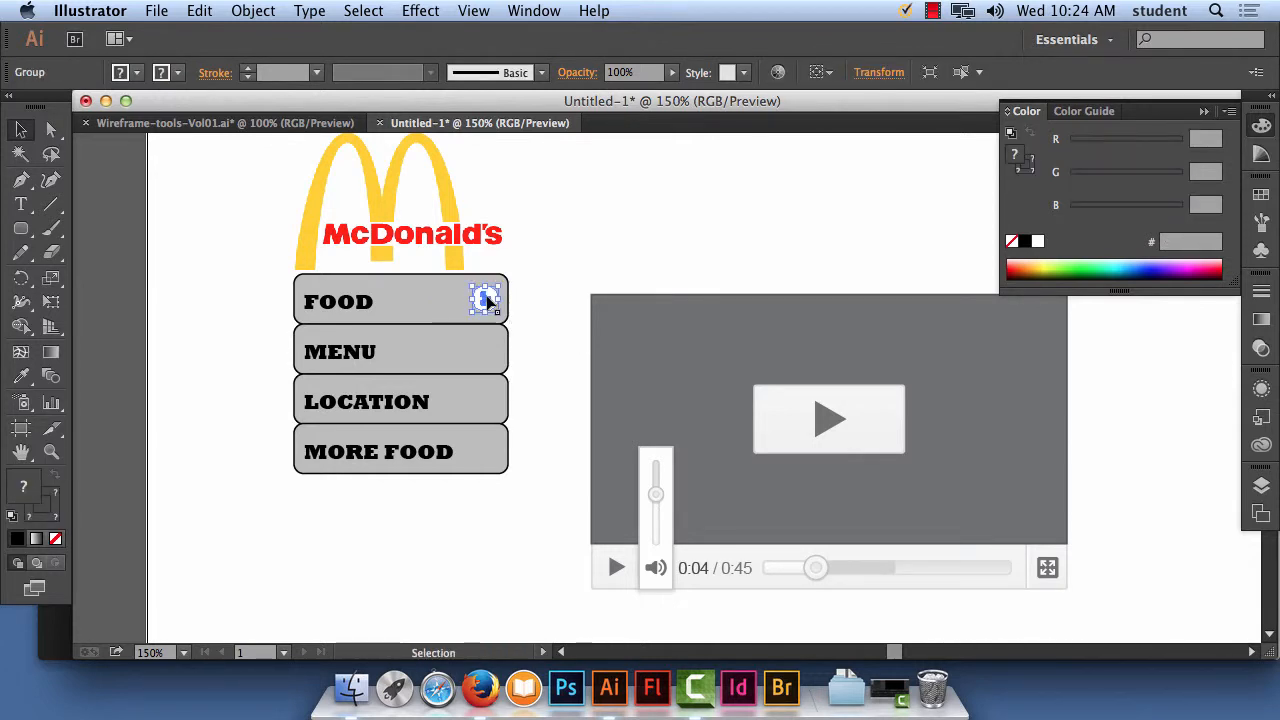
{"action": "left_click_drag", "start_coordinate": [487, 300], "coordinate": [493, 452]}
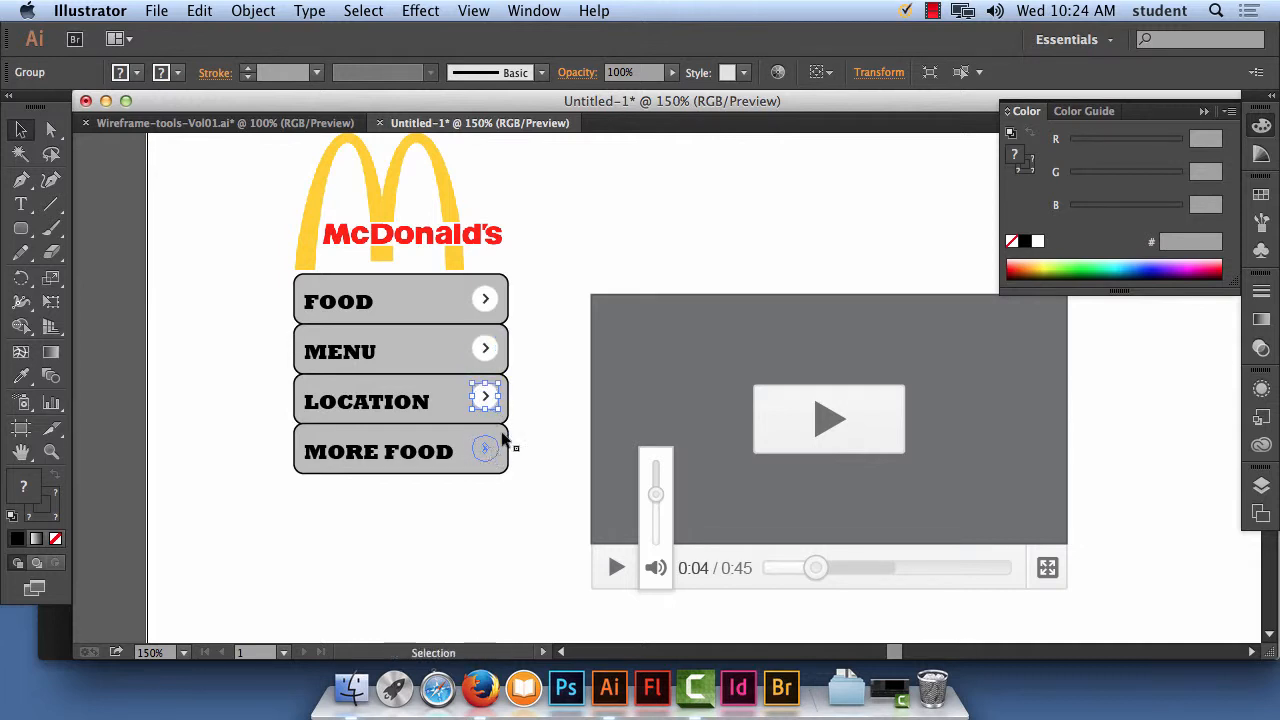
{"action": "left_click", "coordinate": [588, 276]}
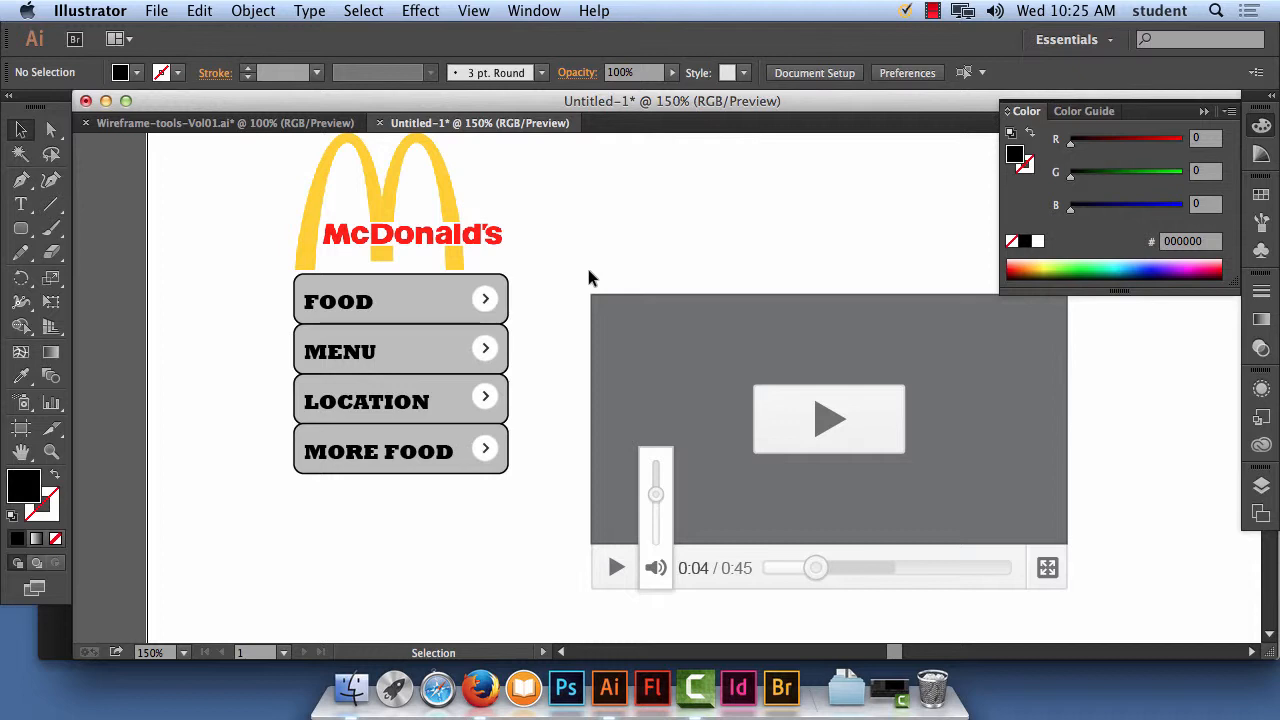
Recolor the MORE FOOD label with the light gray swatch R=242 G=242 B=242
{"action": "left_click", "coordinate": [430, 452]}
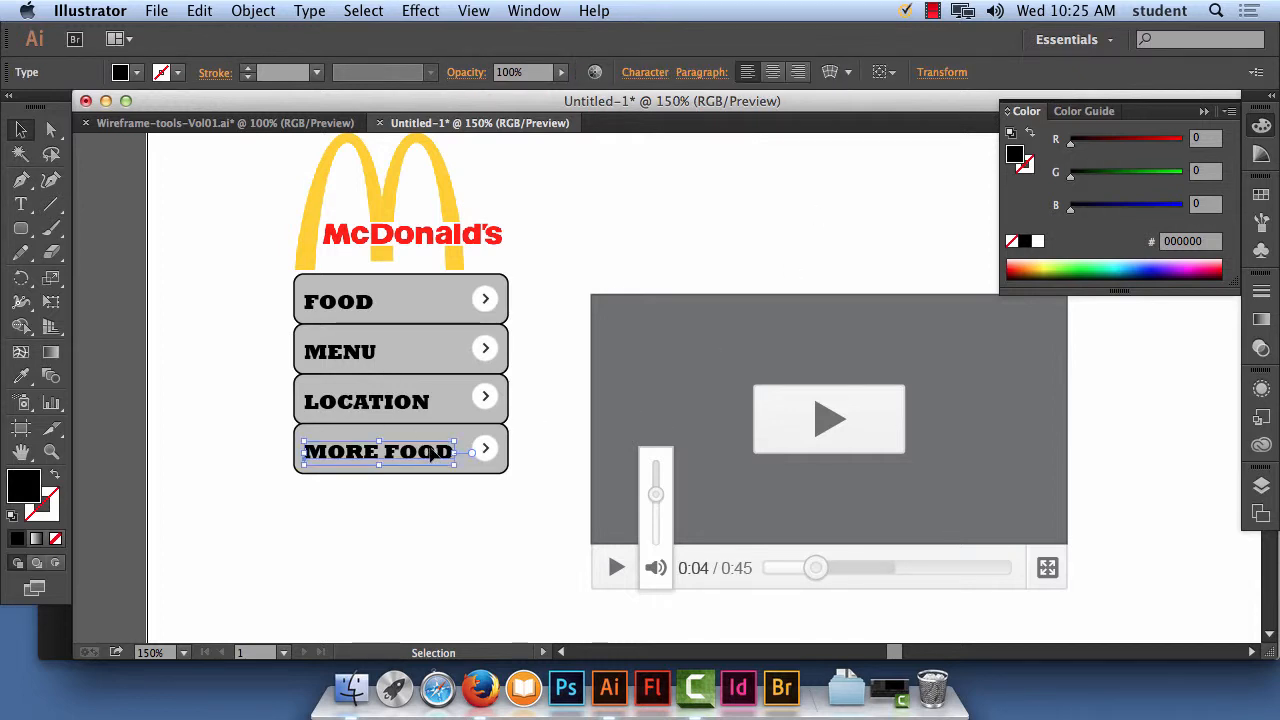
{"action": "left_click", "coordinate": [137, 72]}
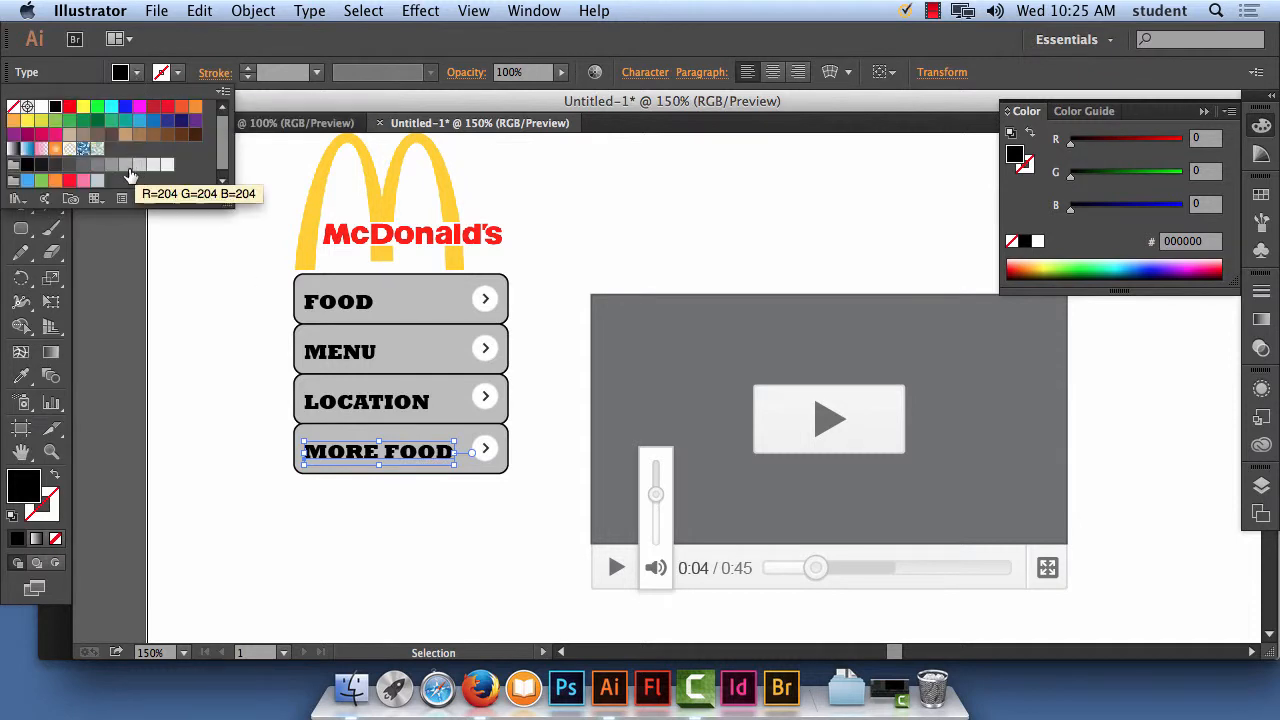
{"action": "left_click", "coordinate": [167, 164]}
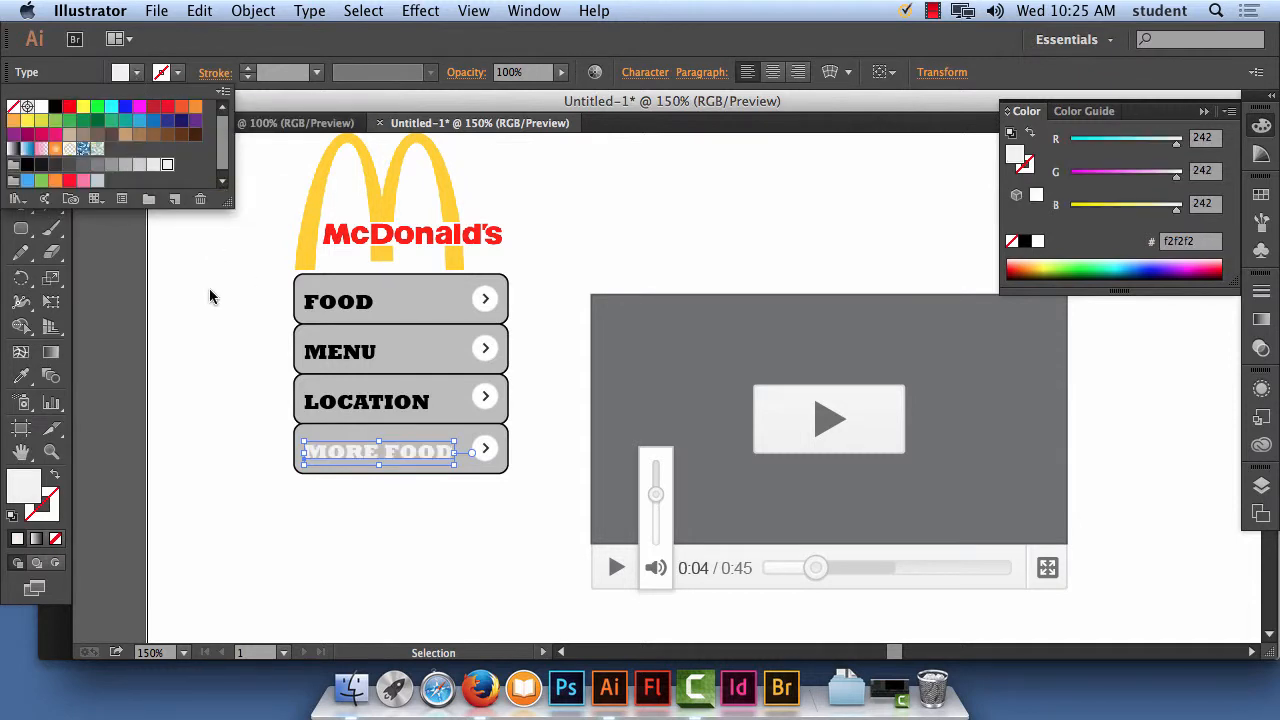
{"action": "left_click", "coordinate": [209, 291]}
Draw a light gray rectangle as a submenu panel extending down and right from the MORE FOOD button's right edge
{"action": "left_click", "coordinate": [28, 232]}
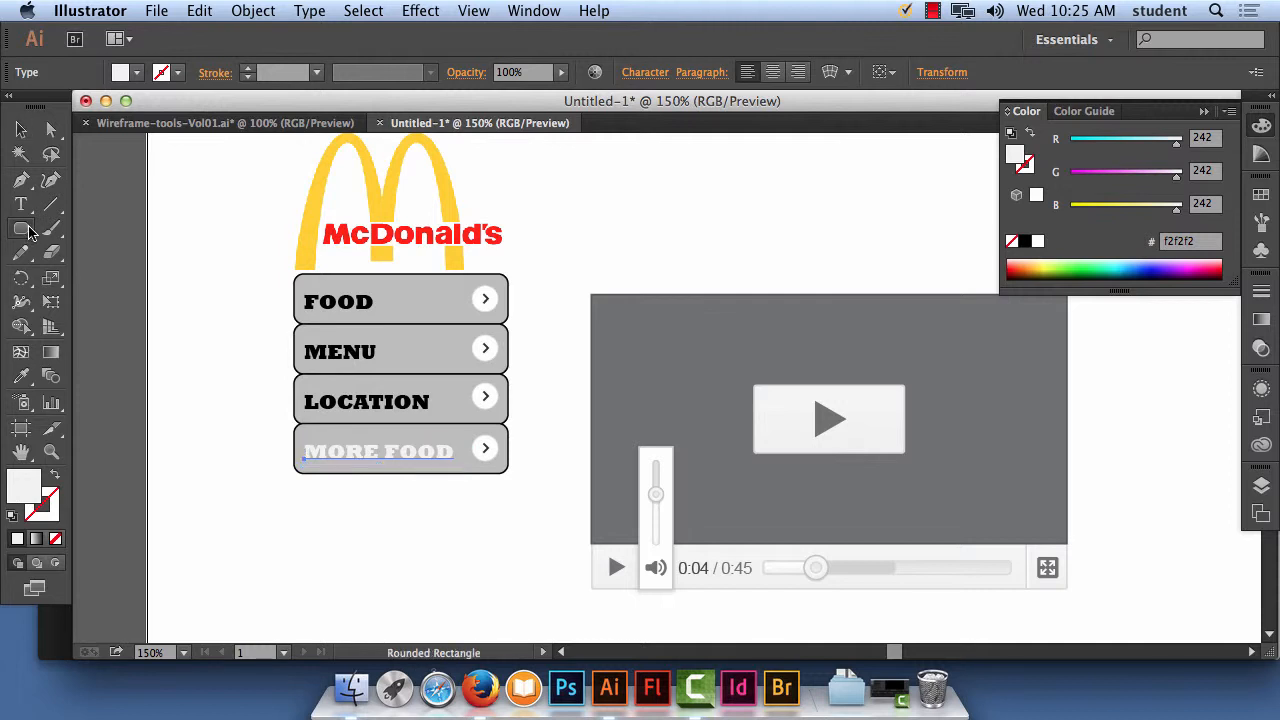
{"action": "left_click_drag", "start_coordinate": [28, 232], "coordinate": [100, 226]}
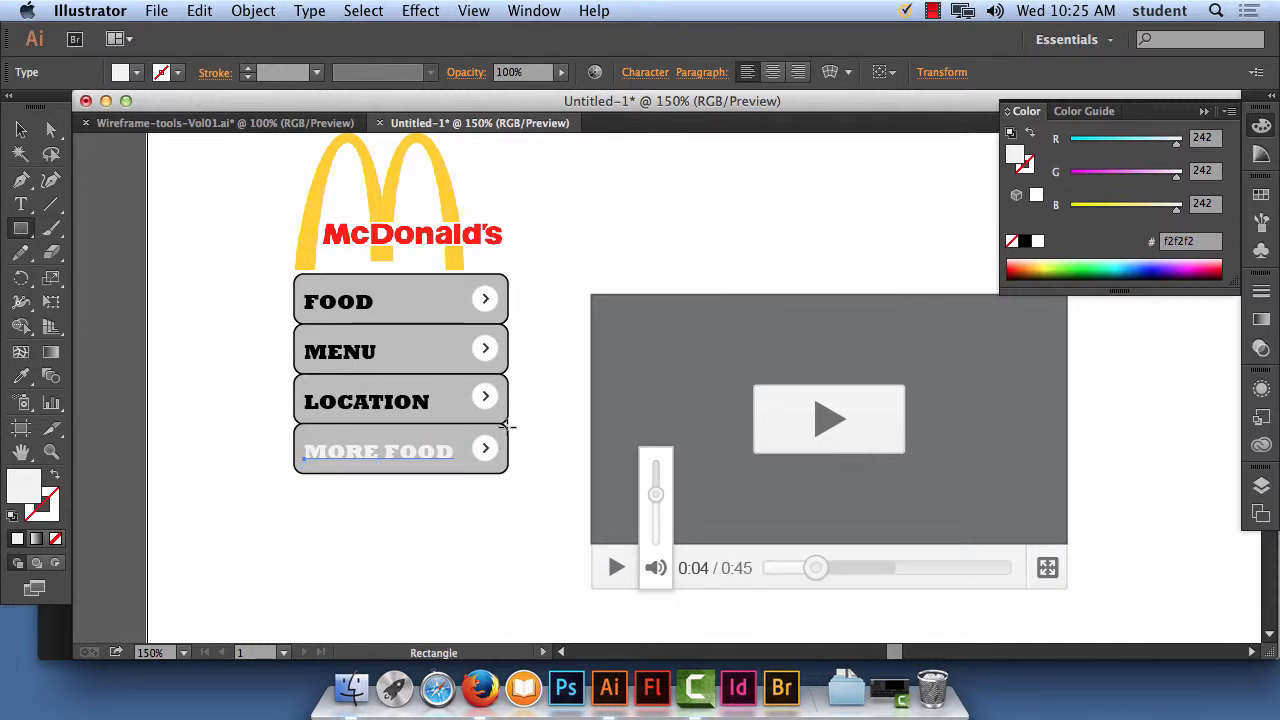
{"action": "left_click_drag", "start_coordinate": [508, 427], "coordinate": [710, 596]}
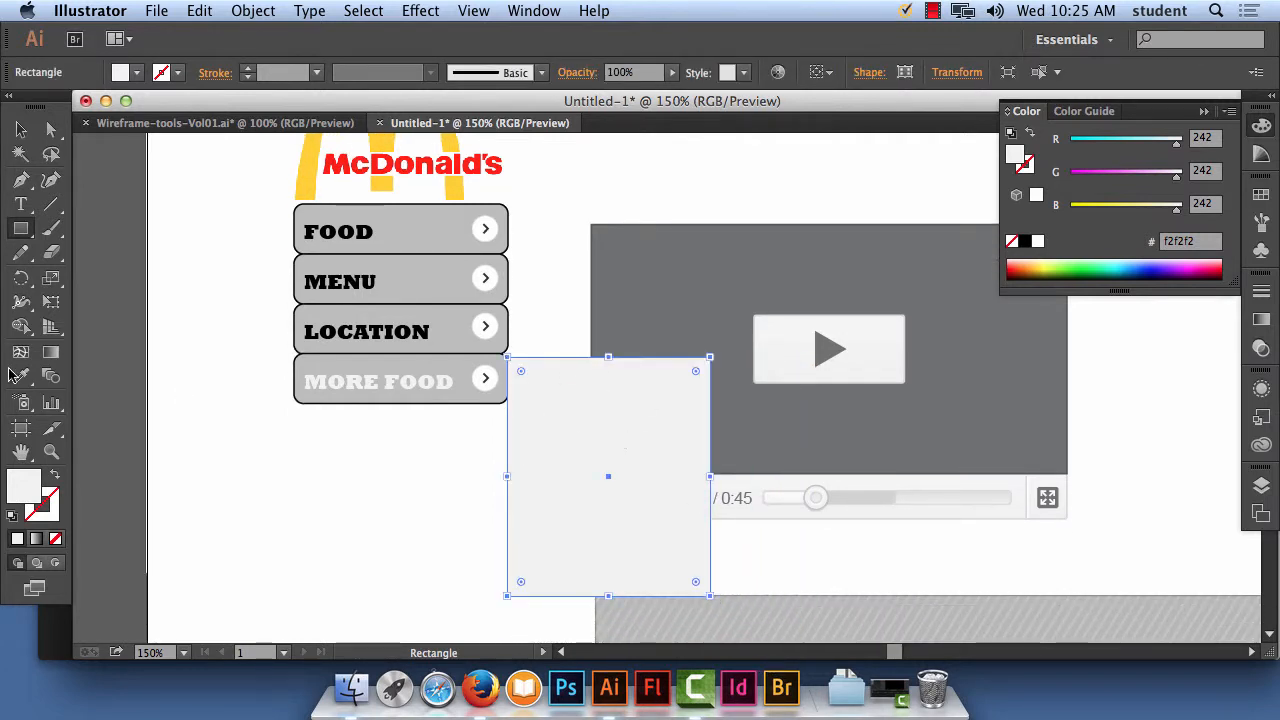
{"action": "left_click", "coordinate": [51, 203]}
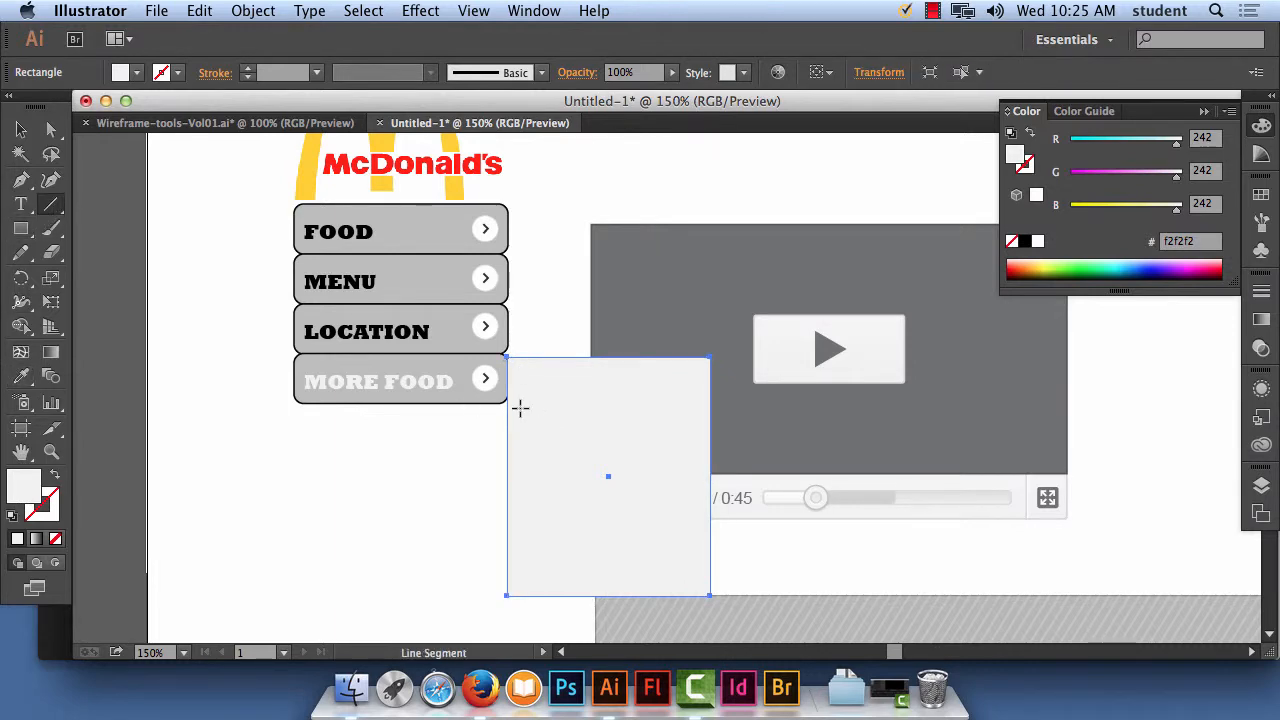
In Wireframe-tools-Vol01.ai, select the dropdown panel under the second navigation bar's Menu item 1, with its item labels and upper two arrows
{"action": "left_click", "coordinate": [276, 121]}
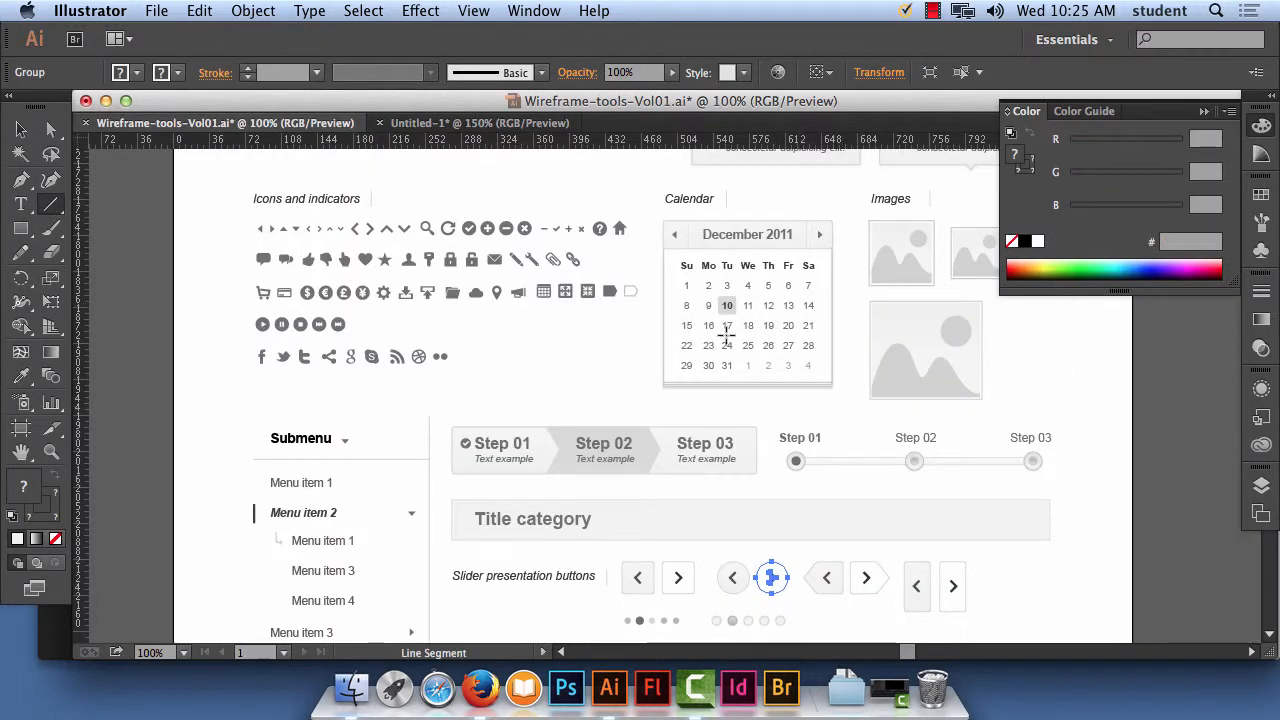
{"action": "scroll", "coordinate": [650, 322], "scroll_direction": "up", "scroll_amount": 15}
{"action": "scroll", "coordinate": [650, 322], "scroll_direction": "up", "scroll_amount": 10}
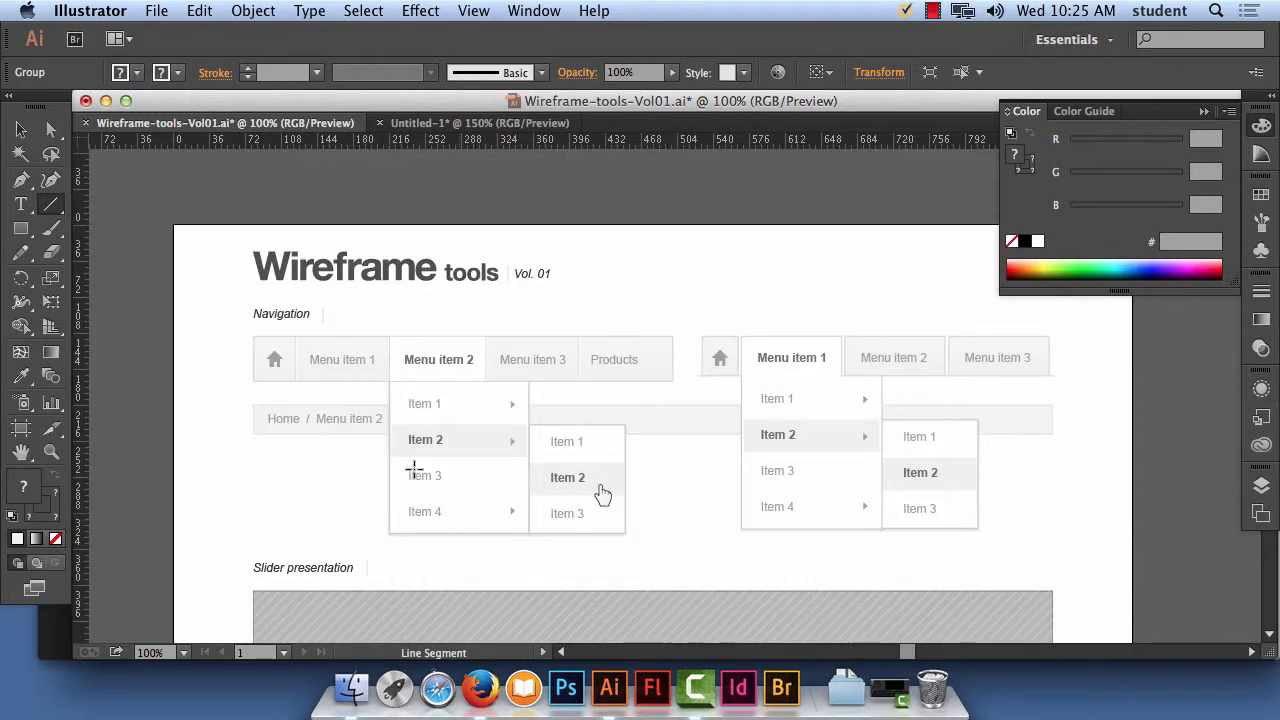
{"action": "left_click", "coordinate": [51, 129]}
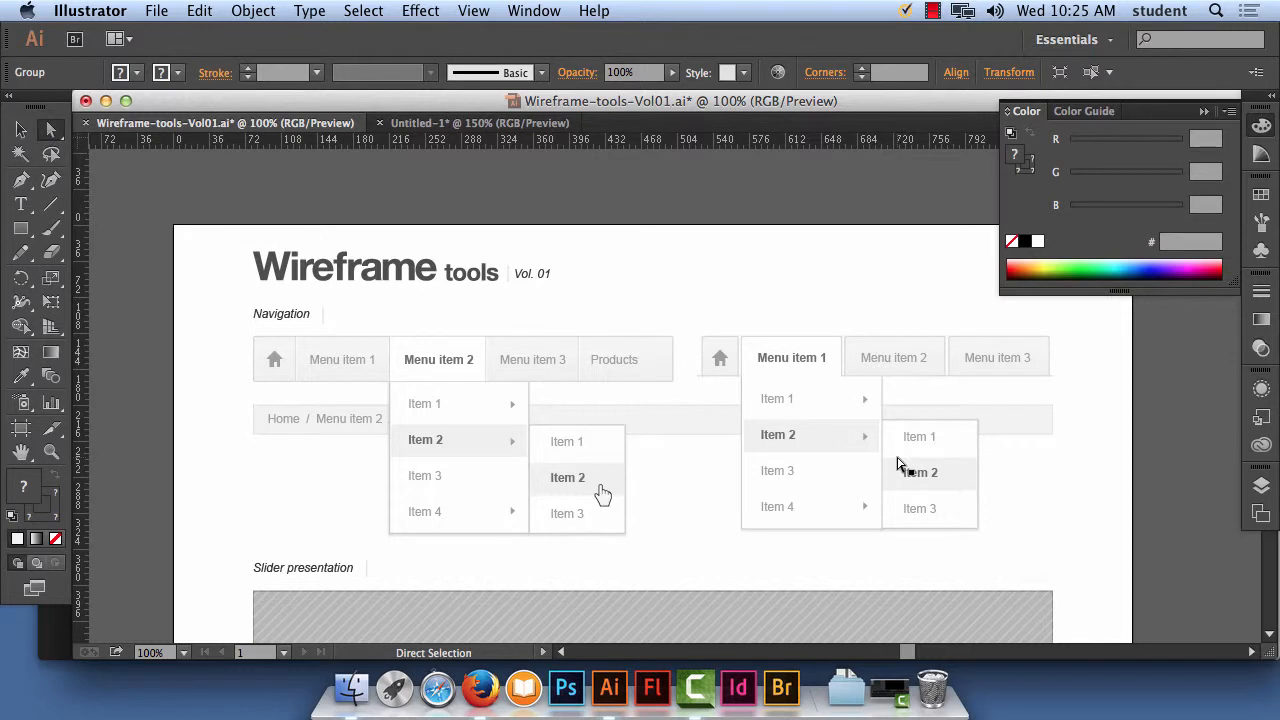
{"action": "left_click", "coordinate": [780, 399]}
{"action": "left_click", "coordinate": [816, 400], "text": "shift"}
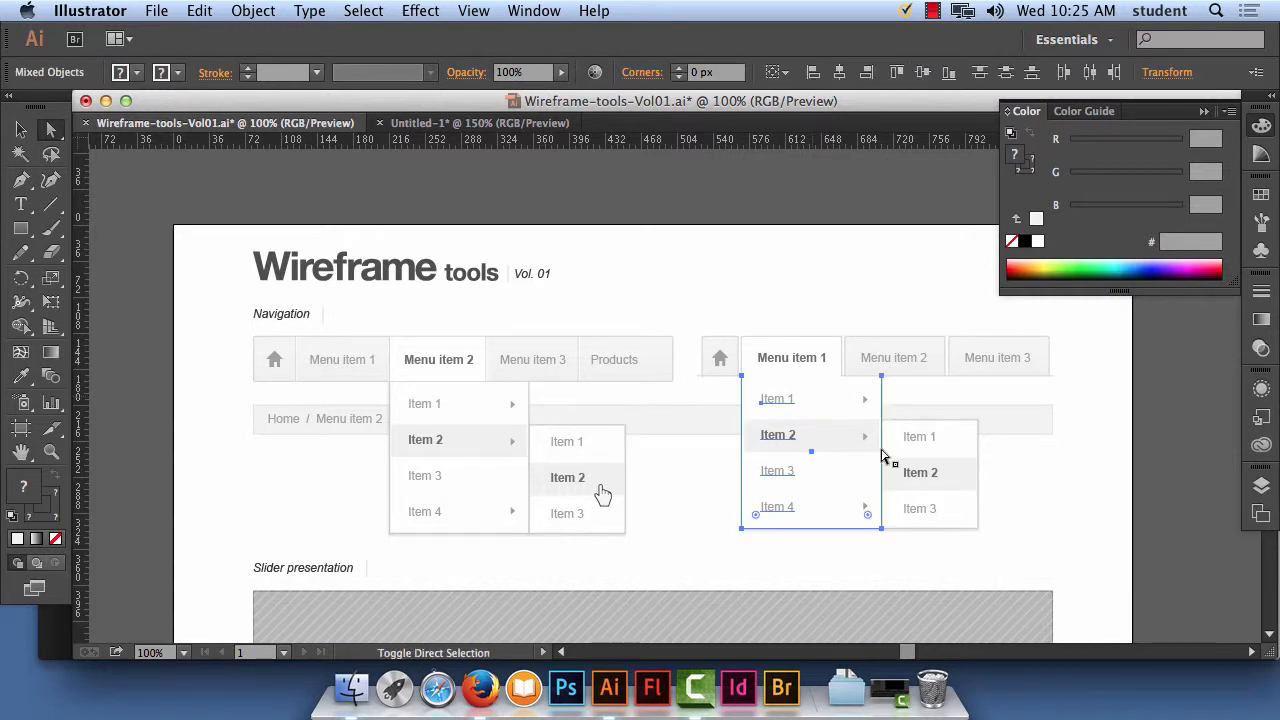
{"action": "left_click", "coordinate": [865, 400], "text": "shift"}
{"action": "left_click", "coordinate": [864, 437], "text": "shift"}
Add the submenu's panel, item labels and highlighted Item 2 row plus the Item 4 arrow to the selection, and copy everything
{"action": "left_click", "coordinate": [908, 441], "text": "shift"}
{"action": "left_click", "coordinate": [956, 478], "text": "shift"}
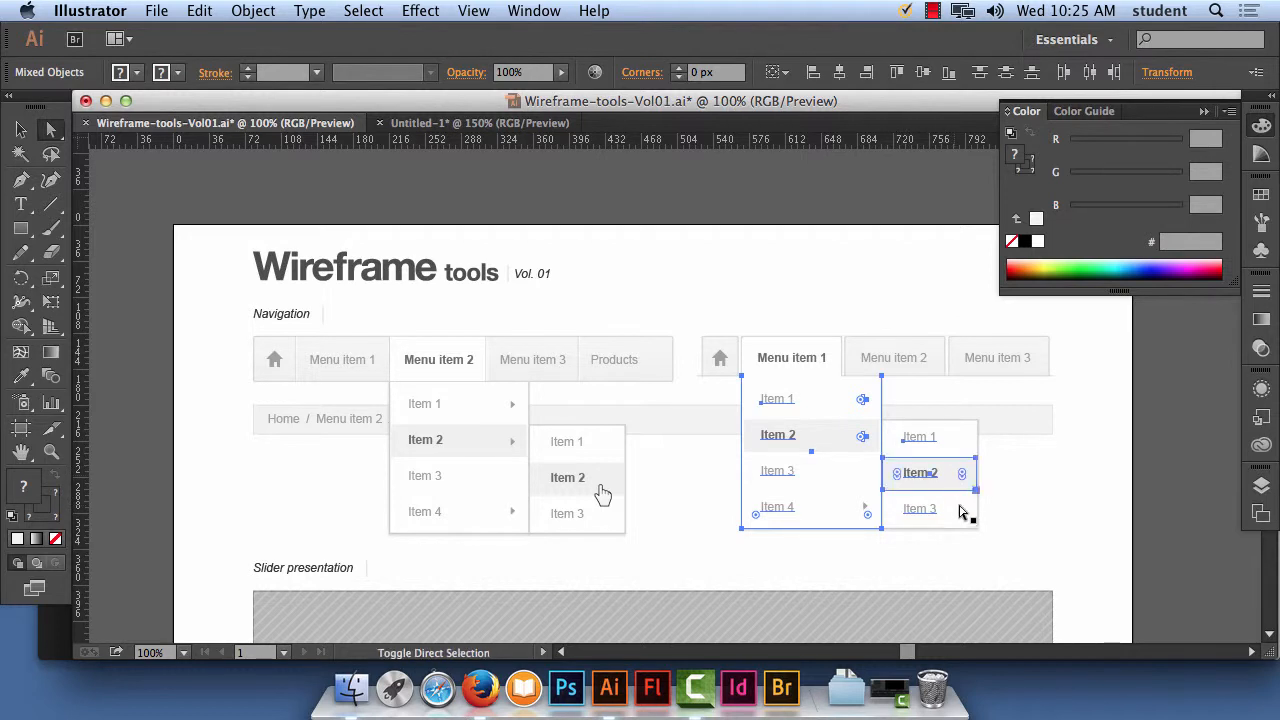
{"action": "left_click", "coordinate": [961, 507], "text": "shift"}
{"action": "left_click", "coordinate": [958, 449], "text": "shift"}
{"action": "left_click", "coordinate": [958, 449], "text": "shift"}
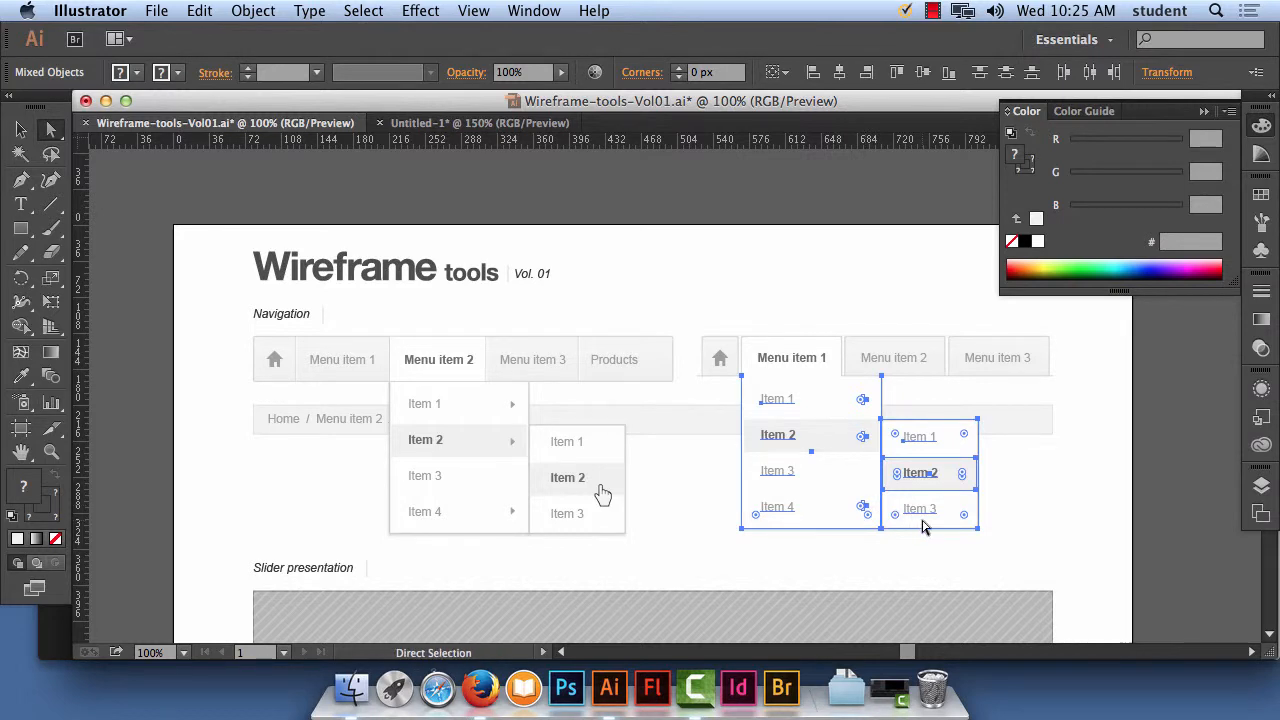
Paste the dropdown menu into Untitled-1 with its corner at the MORE FOOD button's lower right corner, and delete the light gray rectangle
{"action": "left_click", "coordinate": [433, 124]}
{"action": "key", "text": "super+v"}
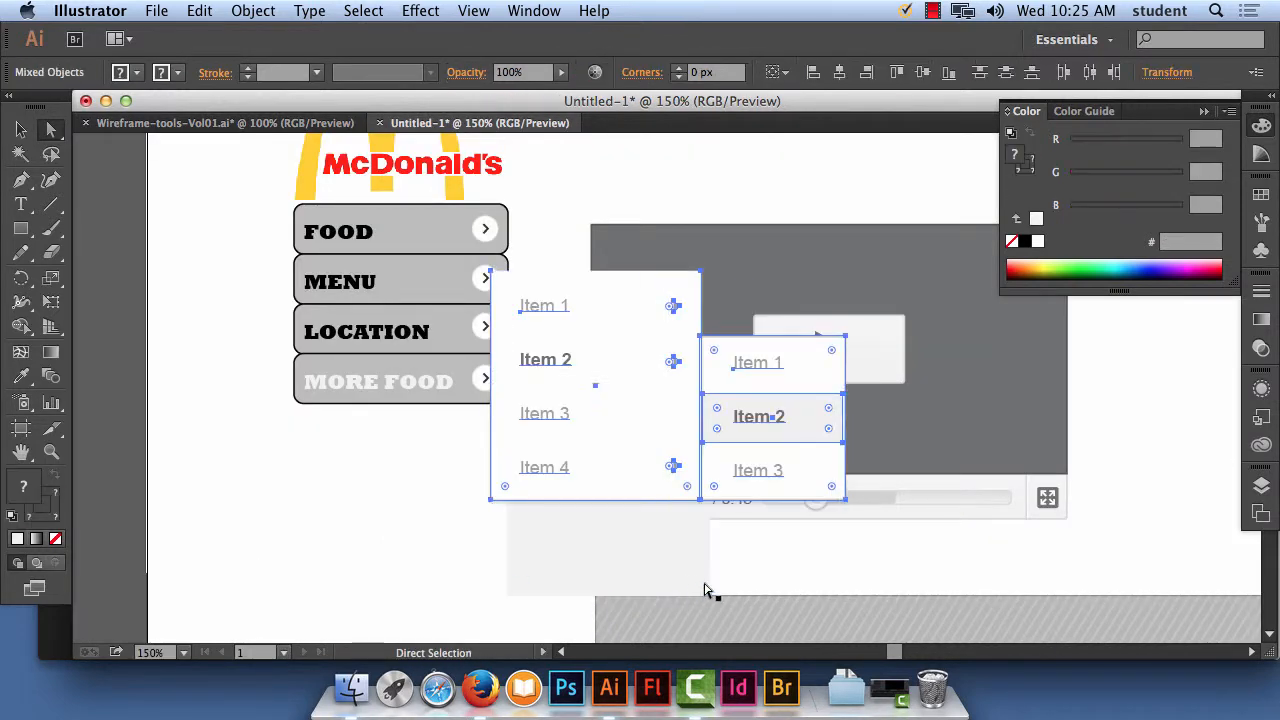
{"action": "left_click_drag", "start_coordinate": [614, 343], "coordinate": [628, 475]}
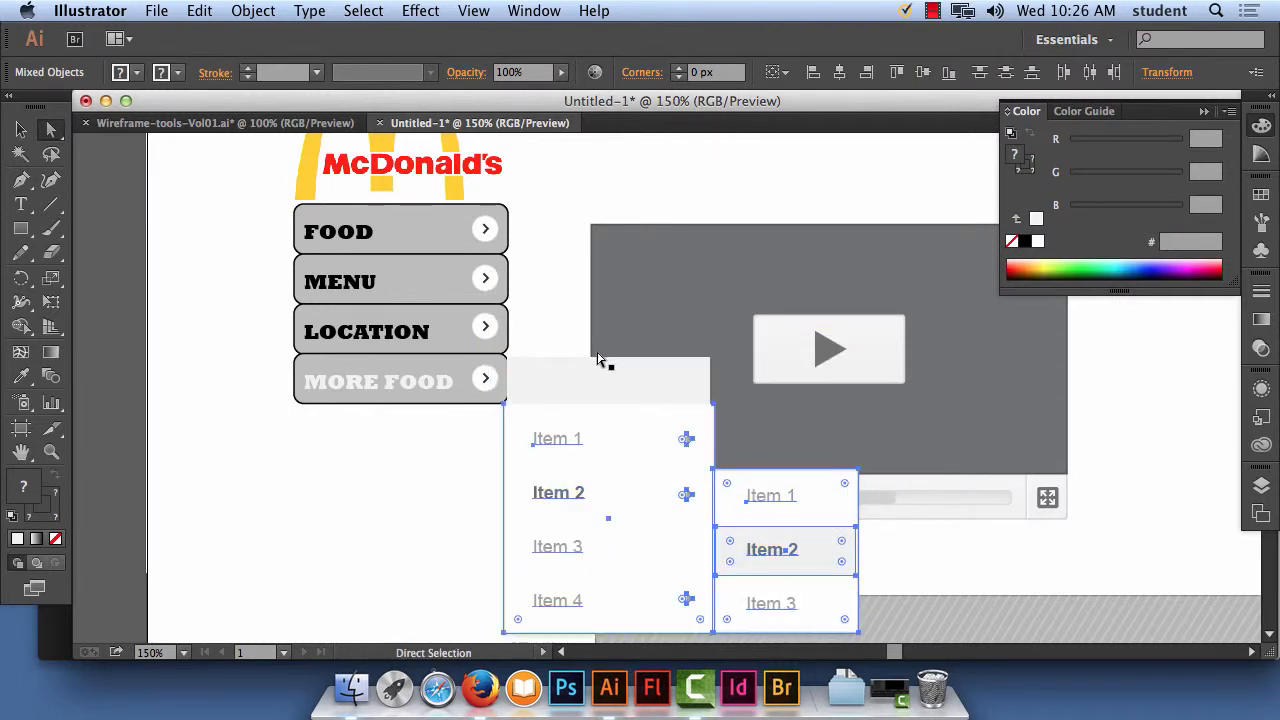
{"action": "left_click", "coordinate": [604, 384]}
{"action": "key", "text": "Delete"}
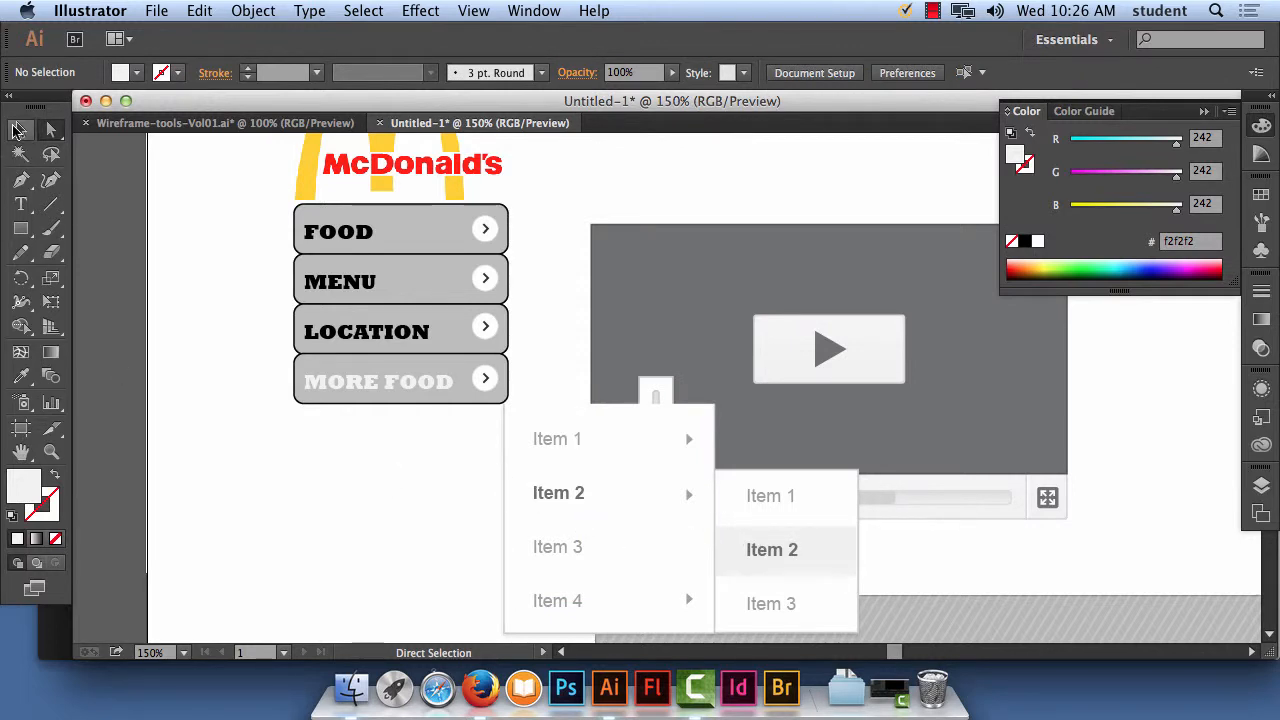
Try moving the dropdown's Item 1 to Item 4 labels upward on their own, and undo the move
{"action": "key", "text": "v"}
{"action": "left_click_drag", "start_coordinate": [568, 450], "coordinate": [564, 403]}
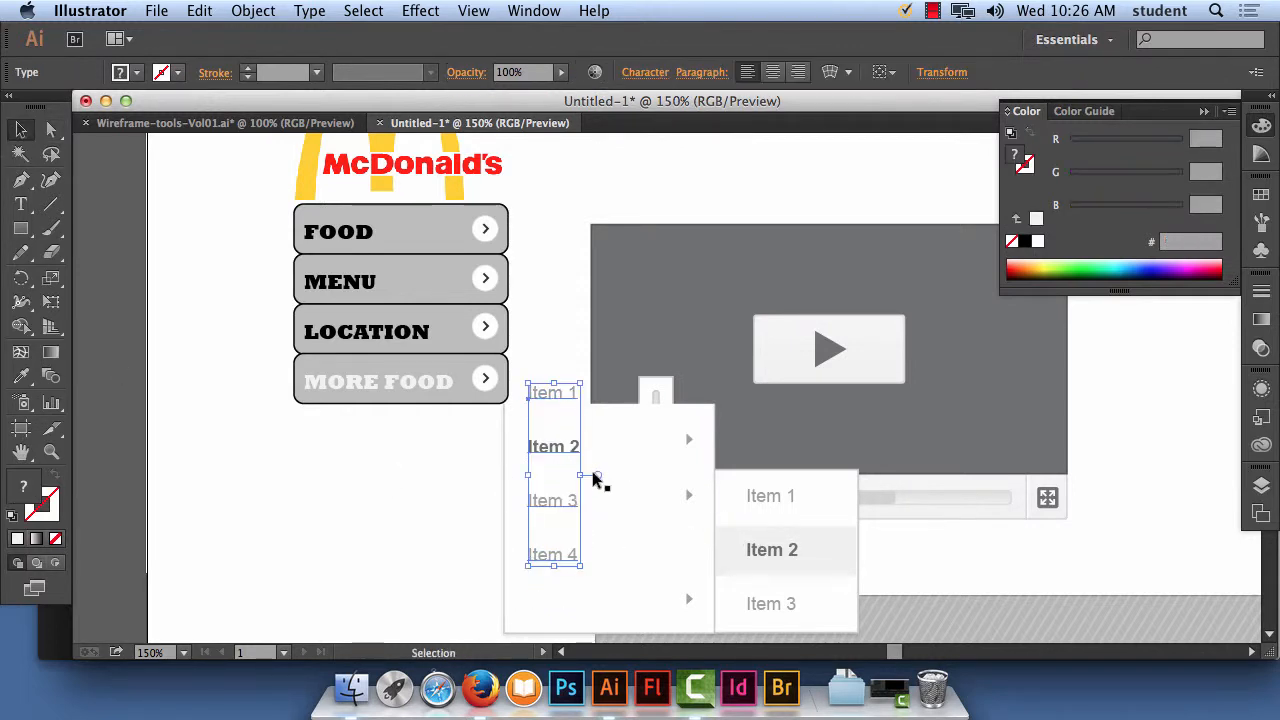
{"action": "left_click", "coordinate": [199, 10]}
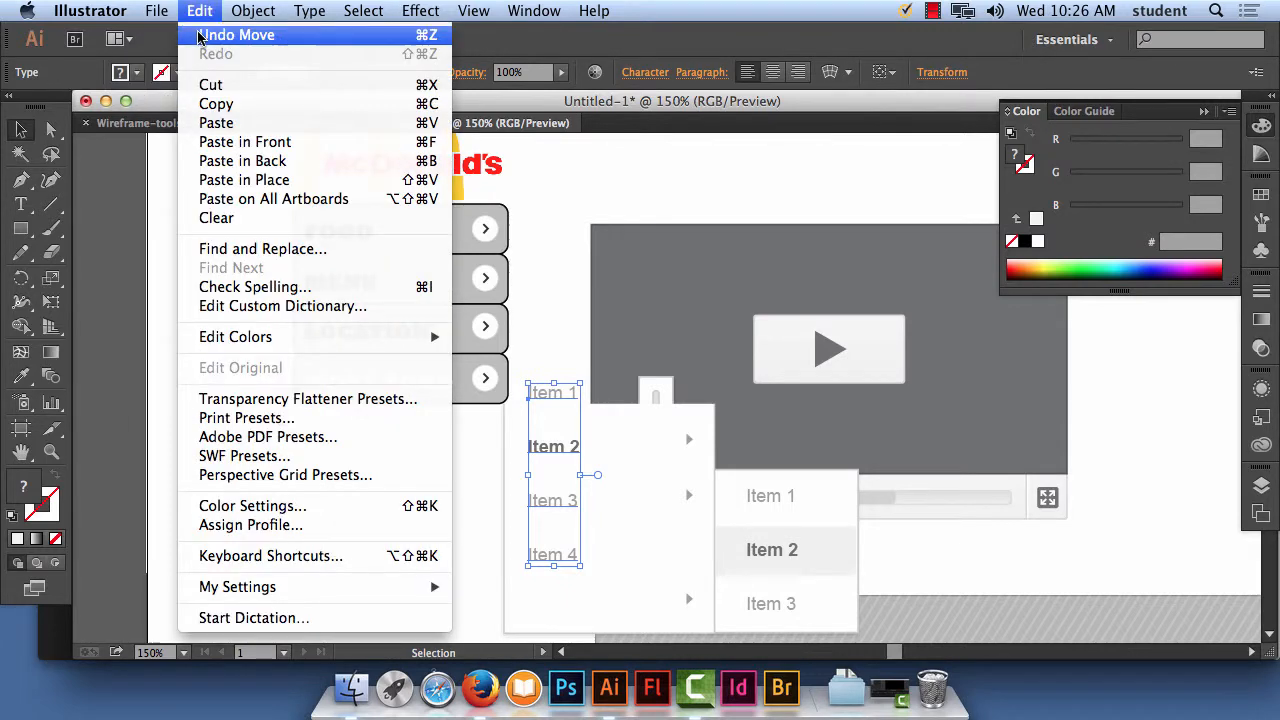
{"action": "left_click", "coordinate": [229, 34]}
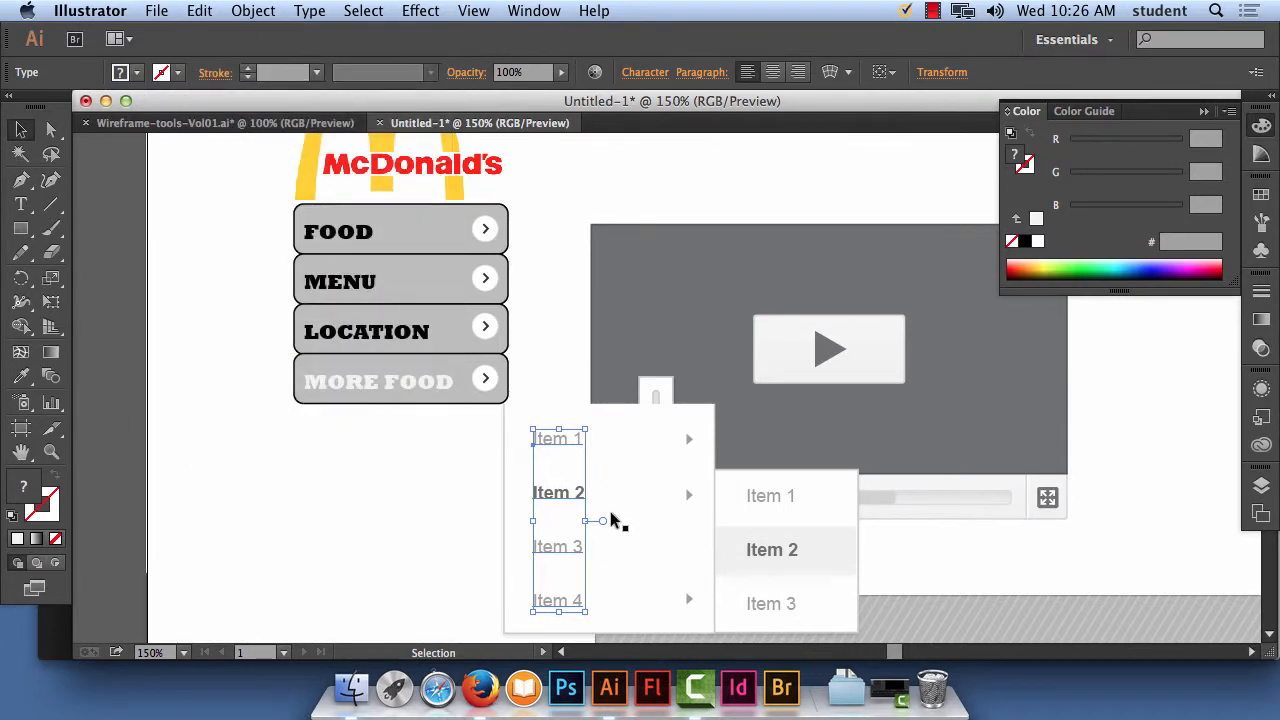
Move the video player up and well to the right, clear of the dropdown menu and its submenu
{"action": "left_click", "coordinate": [771, 501]}
{"action": "left_click", "coordinate": [606, 523]}
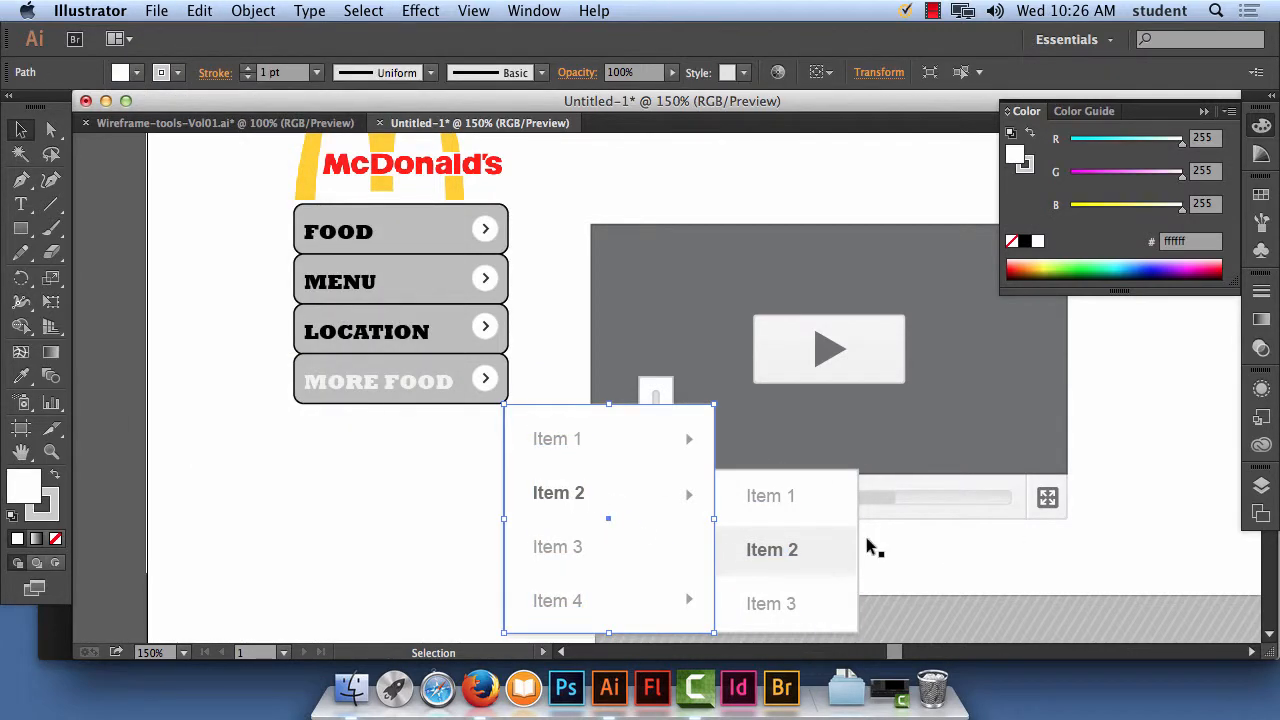
{"action": "left_click_drag", "start_coordinate": [793, 306], "coordinate": [934, 181]}
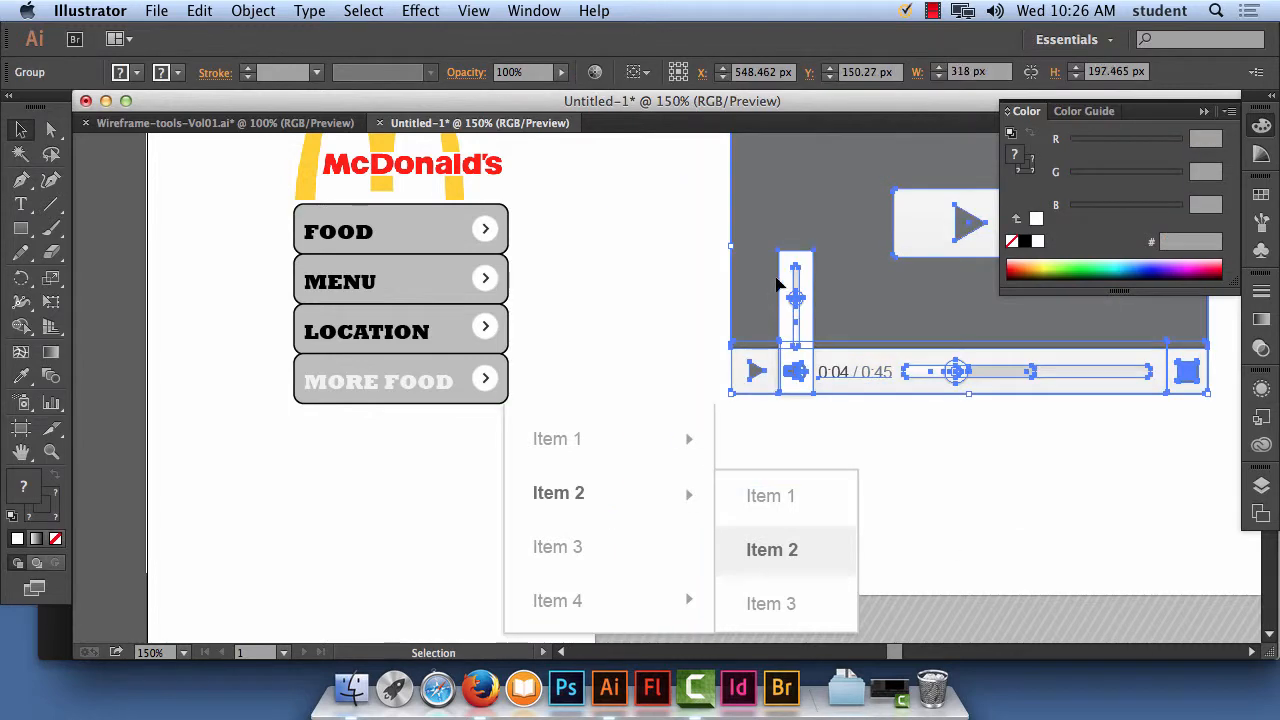
{"action": "left_click_drag", "start_coordinate": [748, 324], "coordinate": [920, 288]}
Move the striped image slider straight down to leave more space below the dropdown menu
{"action": "key", "text": "space"}
{"action": "left_click_drag", "start_coordinate": [938, 534], "coordinate": [786, 308]}
{"action": "left_click_drag", "start_coordinate": [892, 551], "coordinate": [895, 699]}
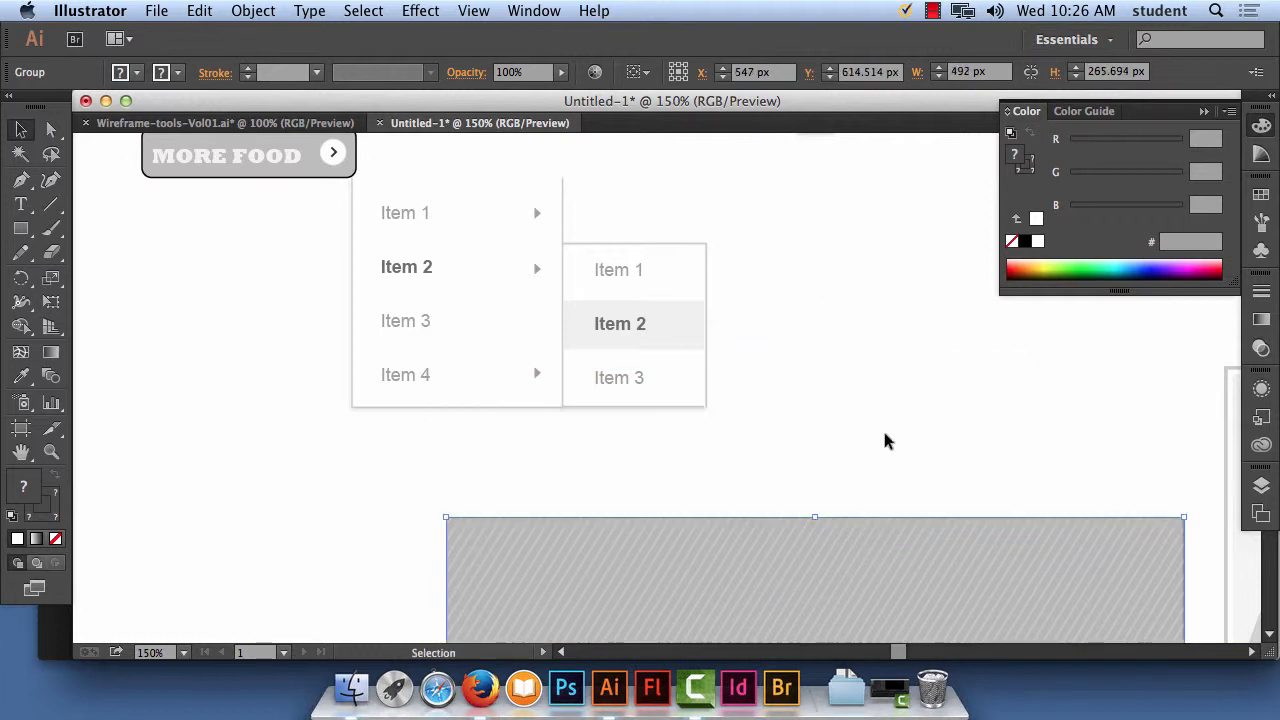
Try shifting the dropdown's white background panel on its own to the MORE FOOD button's edge, and undo the move
{"action": "key", "text": "space"}
{"action": "left_click_drag", "start_coordinate": [485, 408], "coordinate": [571, 486]}
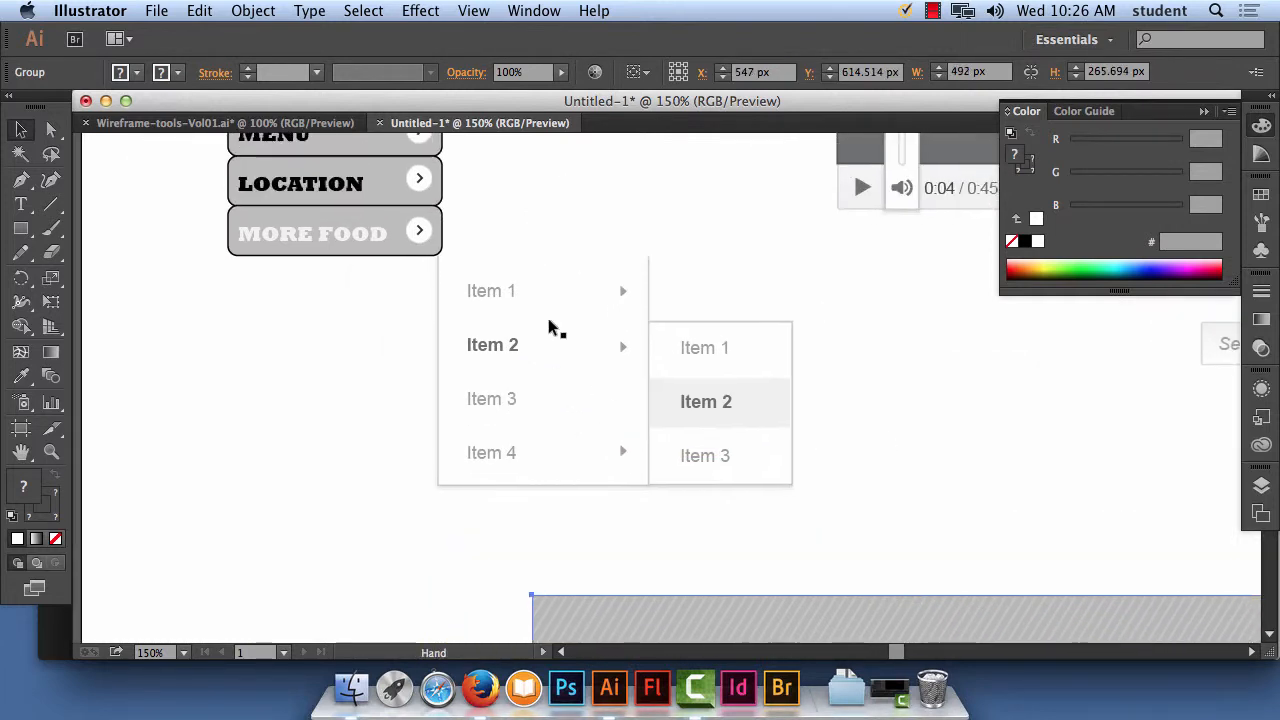
{"action": "left_click", "coordinate": [730, 348]}
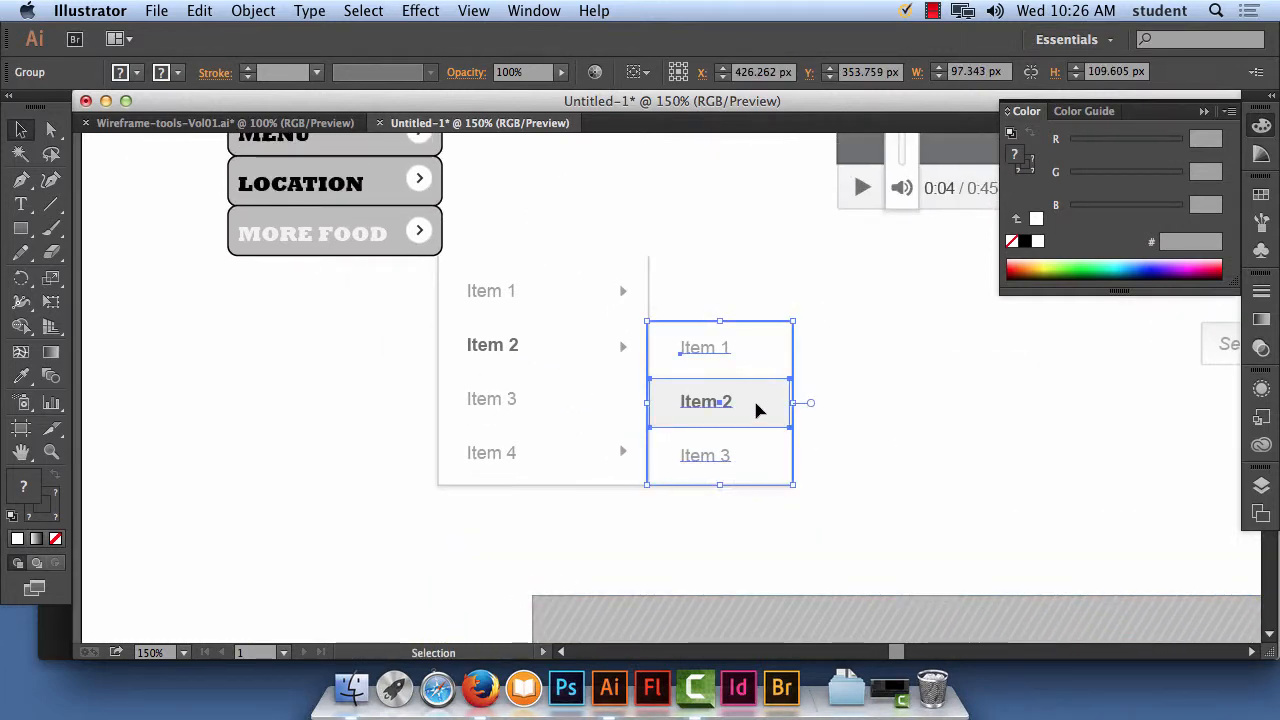
{"action": "left_click", "coordinate": [580, 402]}
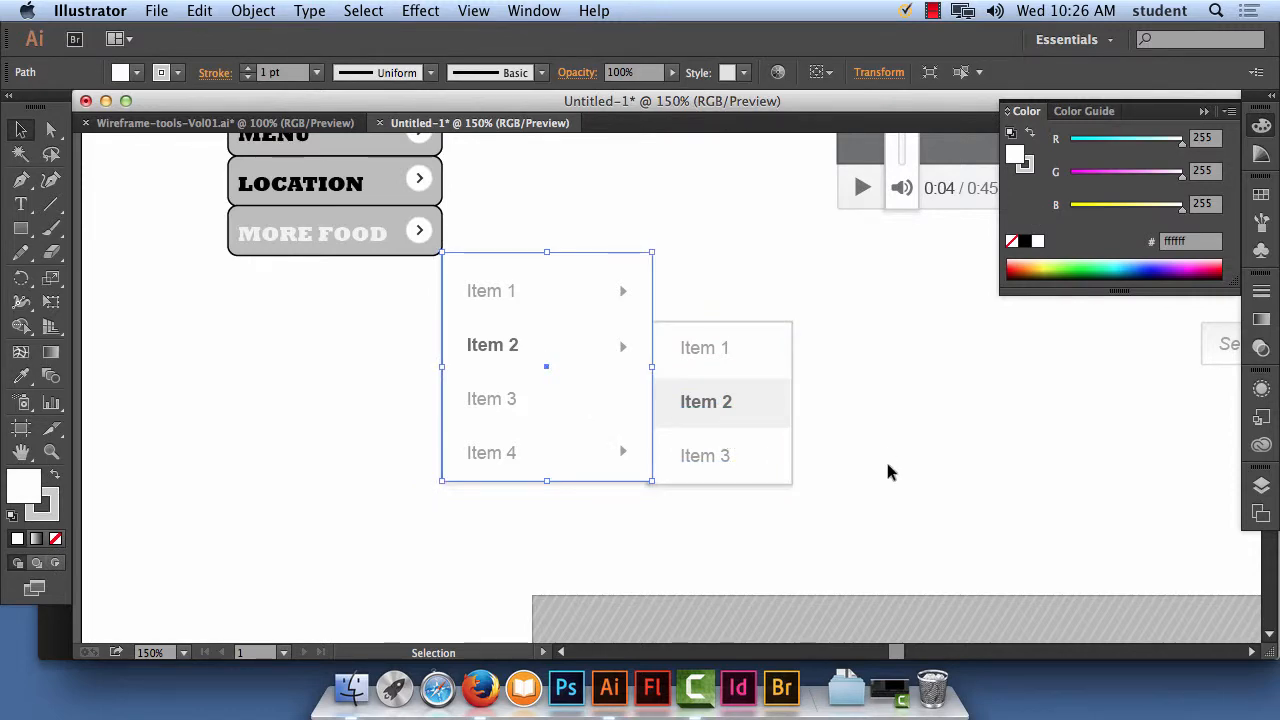
{"action": "left_click", "coordinate": [200, 9]}
{"action": "left_click", "coordinate": [234, 36]}
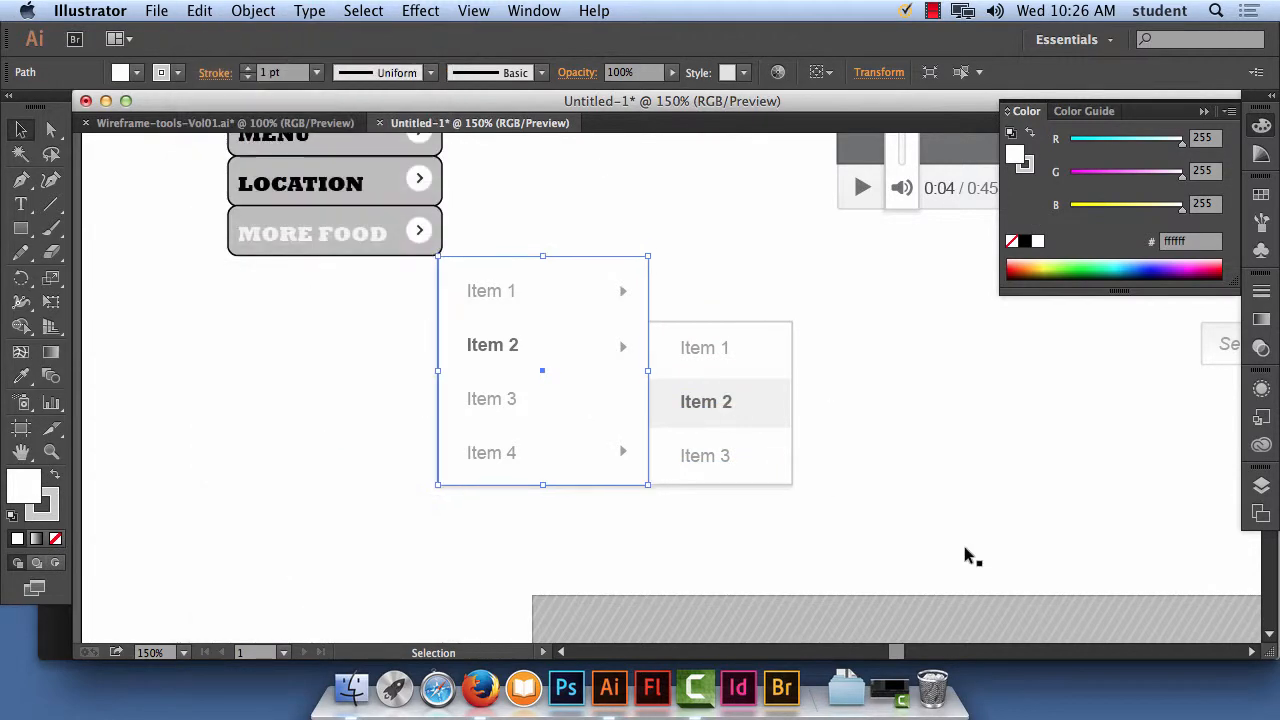
Group all parts of the dropdown menu and its submenu into one object
{"action": "left_click", "coordinate": [963, 543]}
{"action": "left_click_drag", "start_coordinate": [891, 517], "coordinate": [471, 255]}
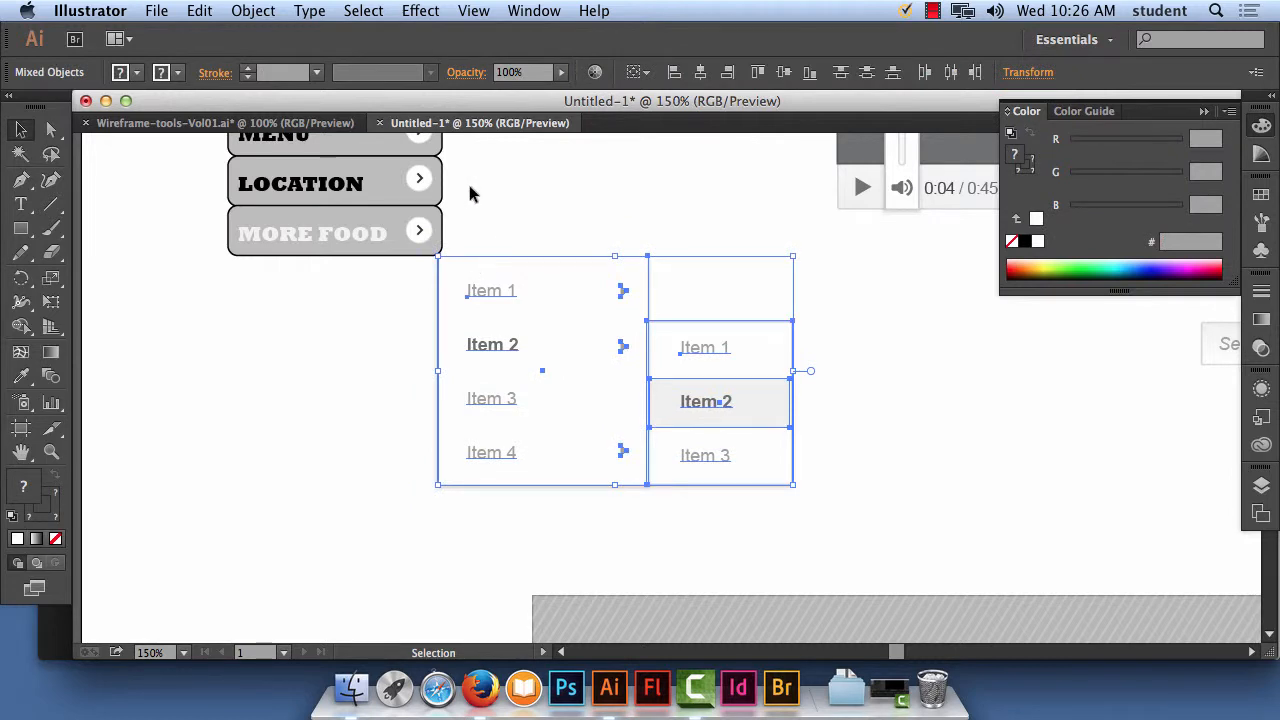
{"action": "left_click", "coordinate": [262, 9]}
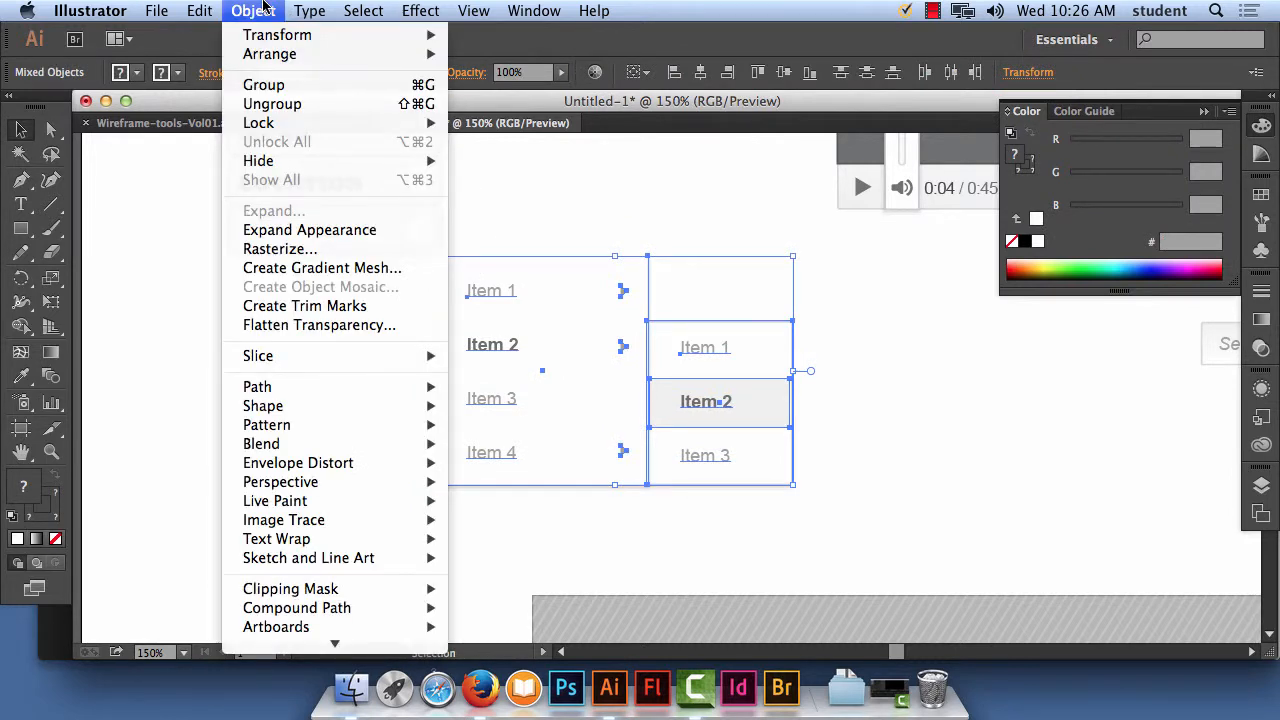
{"action": "left_click", "coordinate": [265, 86]}
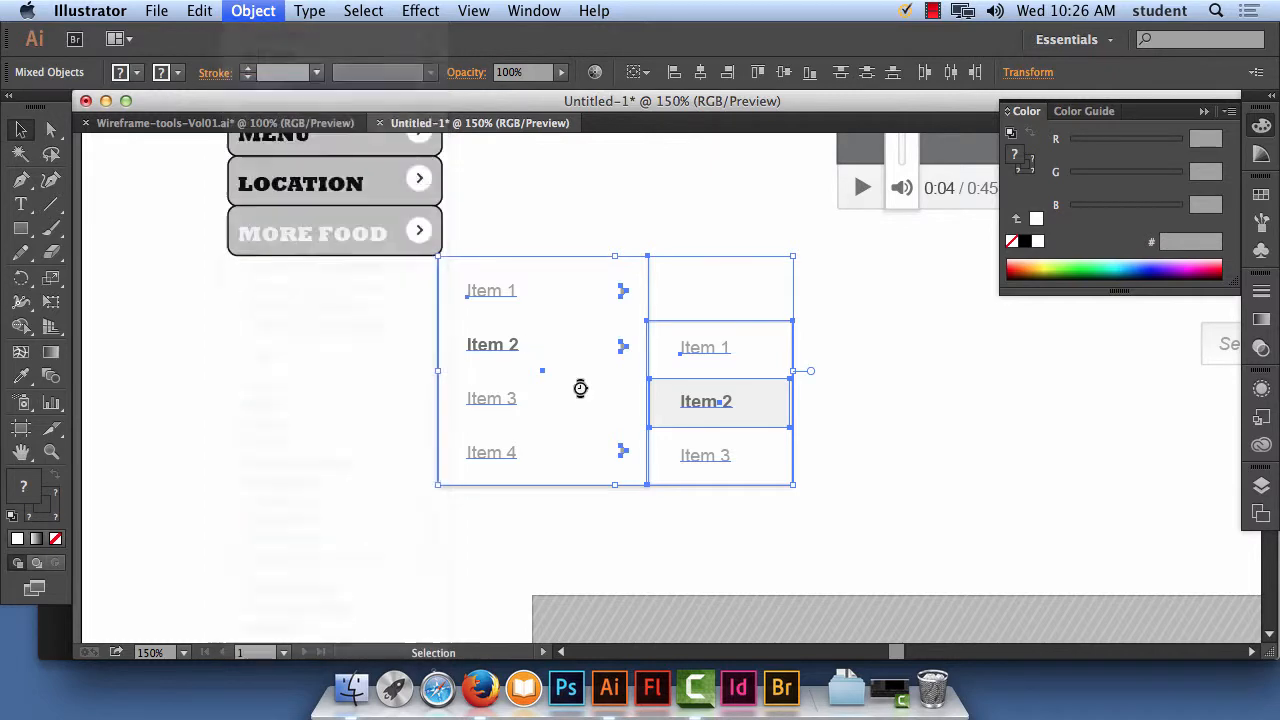
Move the grouped dropdown menu up beside the MORE FOOD button, with its left edge touching the button's right edge
{"action": "left_click", "coordinate": [344, 452]}
{"action": "left_click_drag", "start_coordinate": [490, 310], "coordinate": [501, 253]}
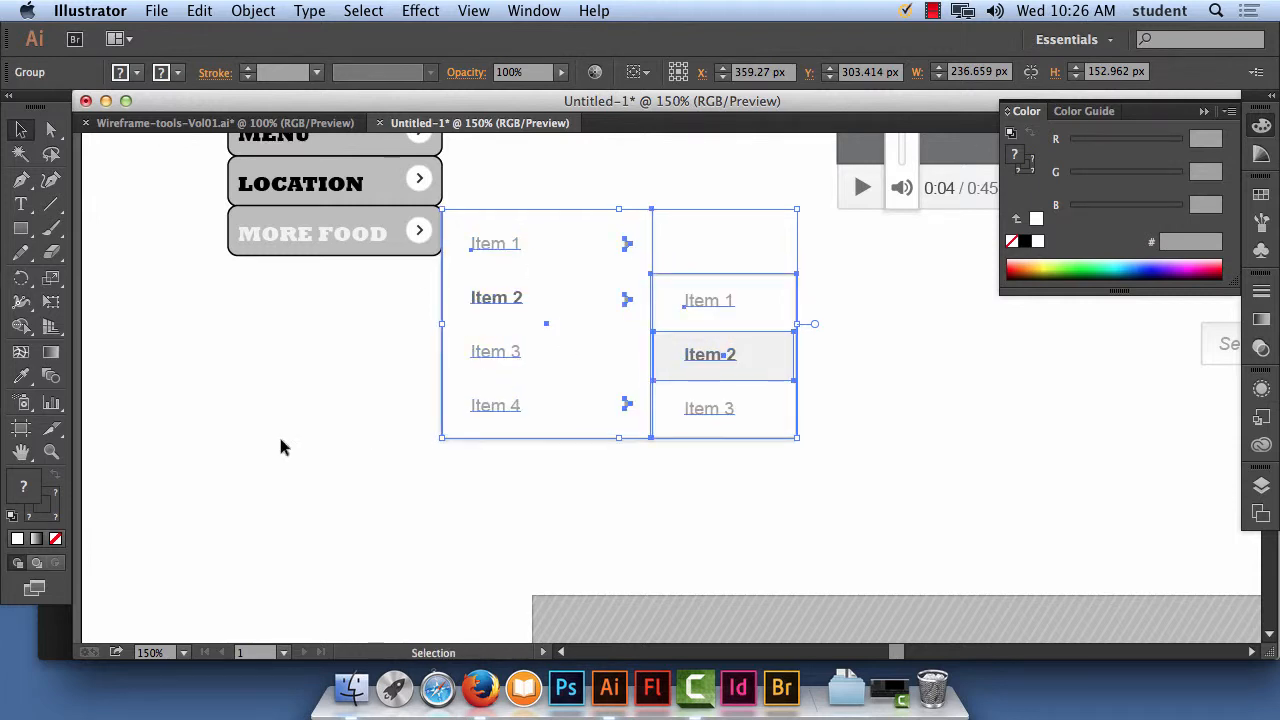
{"action": "left_click", "coordinate": [251, 444]}
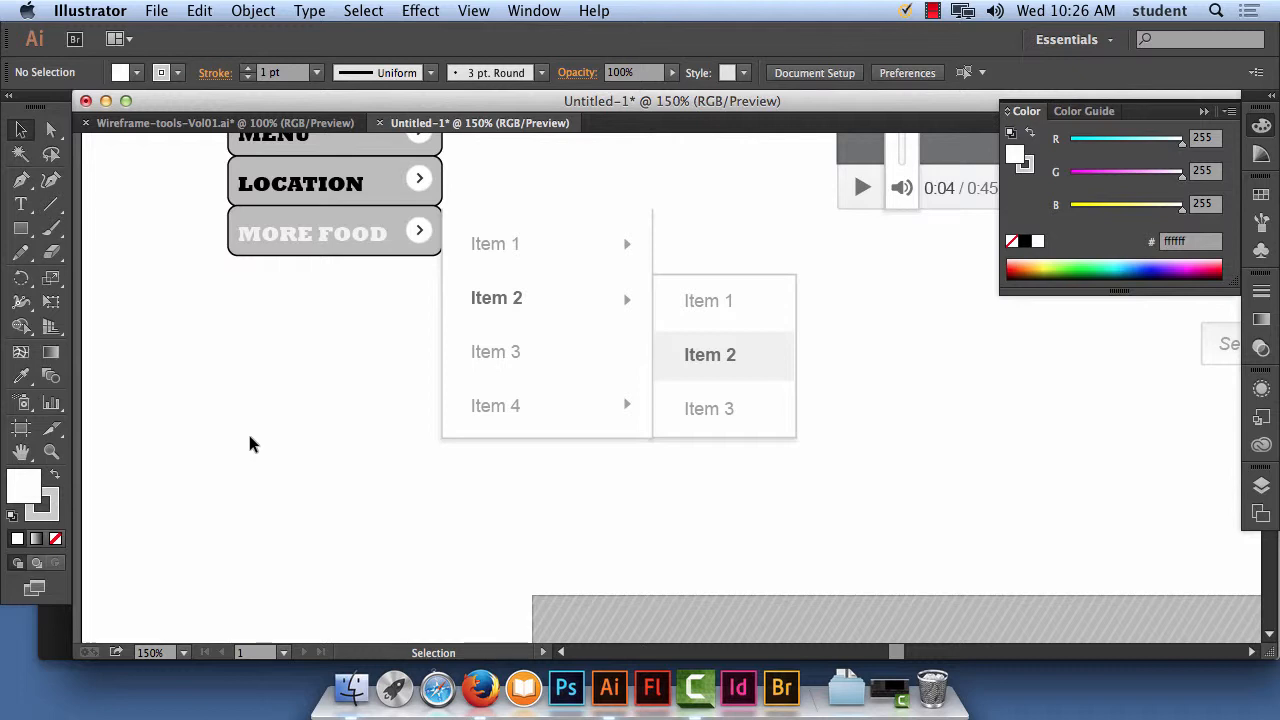
{"action": "key", "text": "super+0"}
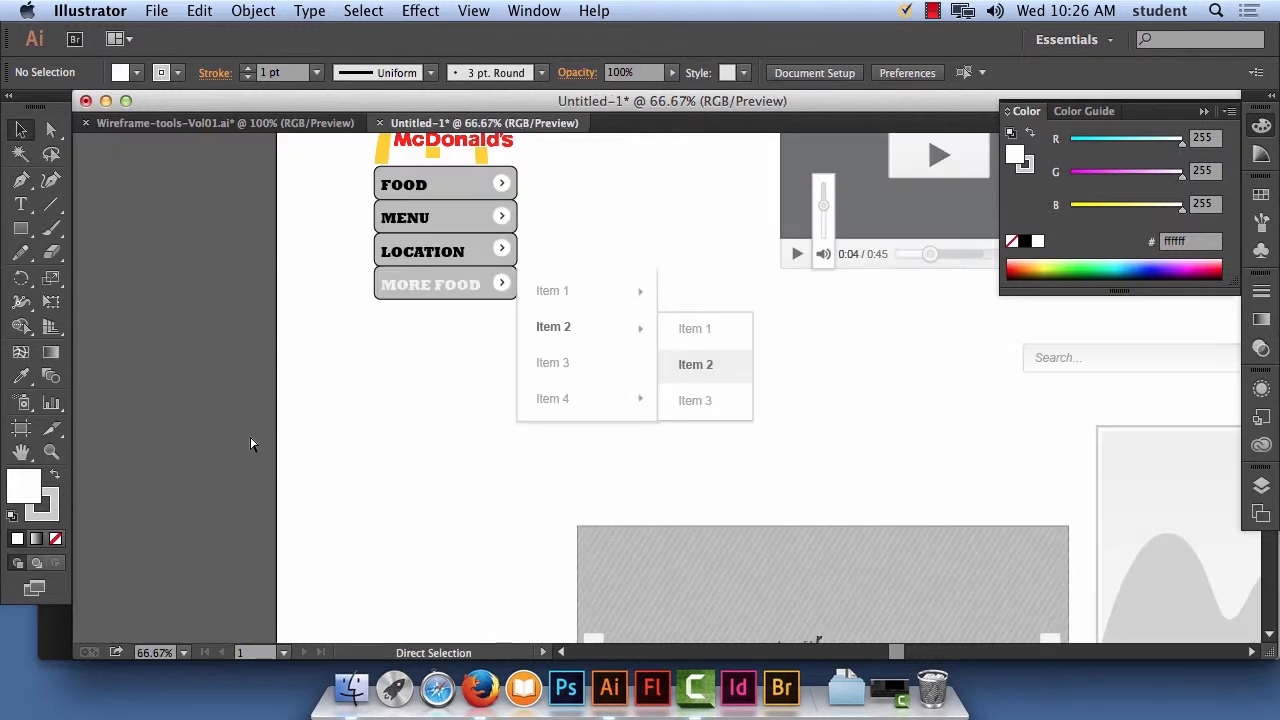
{"action": "left_click_drag", "start_coordinate": [766, 403], "coordinate": [490, 404]}
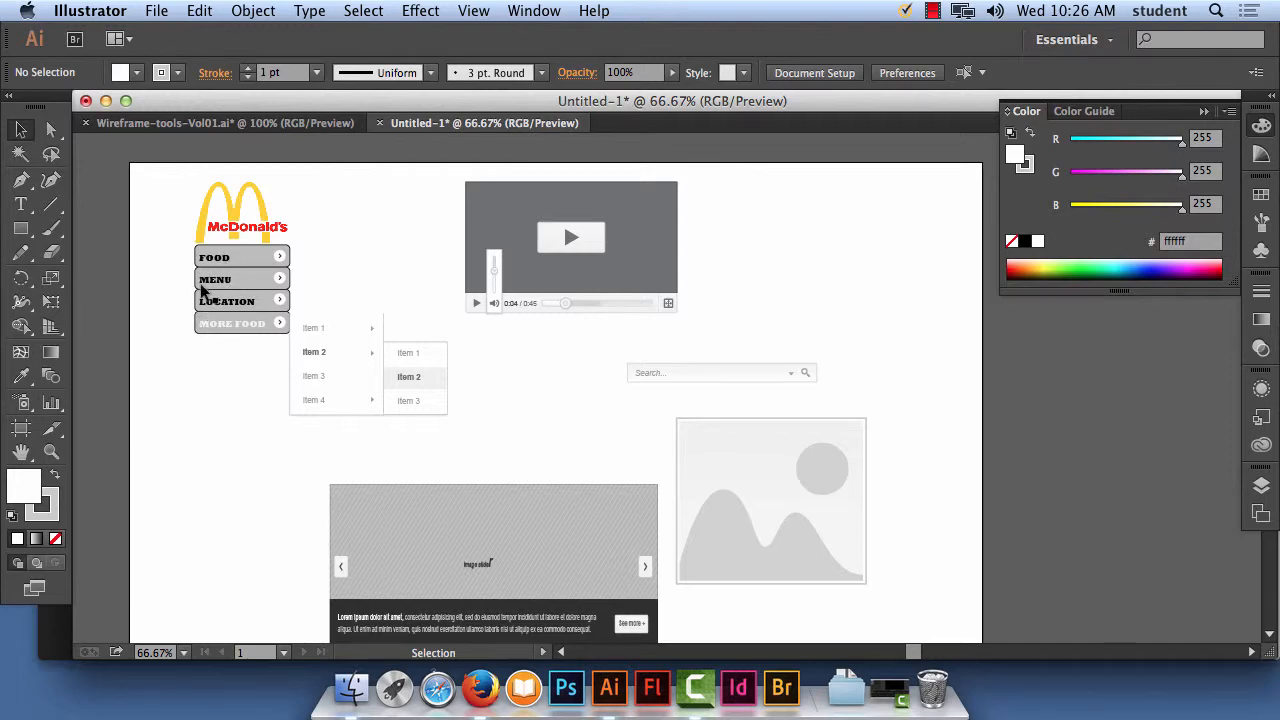
{"action": "left_click", "coordinate": [287, 123]}
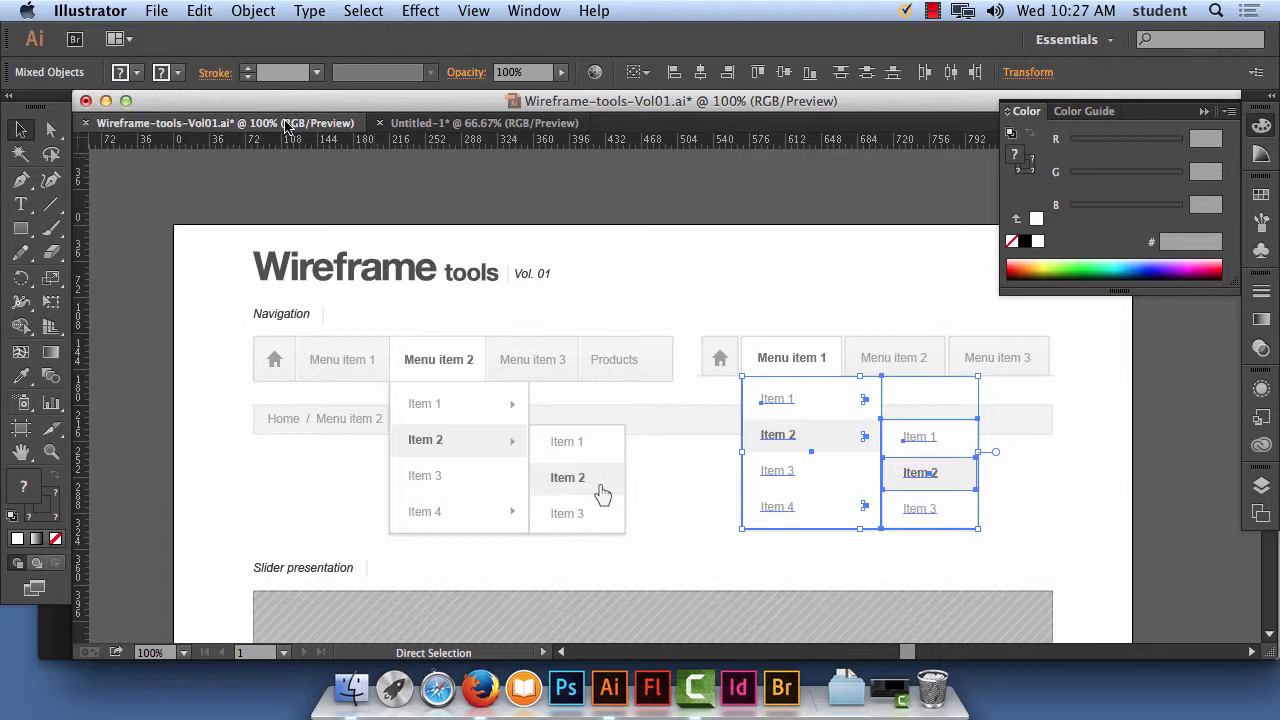
{"action": "left_click", "coordinate": [514, 124]}
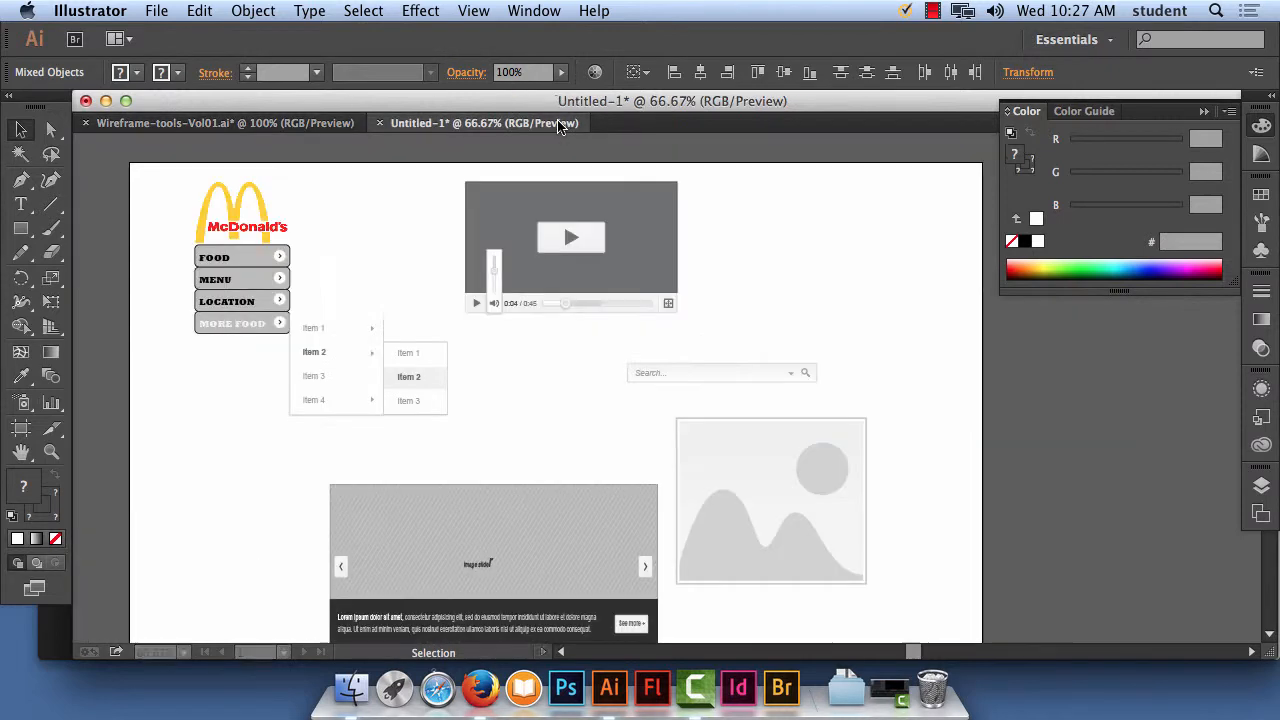
Right-align the text of the FOOD, MENU, LOCATION and MORE FOOD button labels together
{"action": "left_click", "coordinate": [224, 260]}
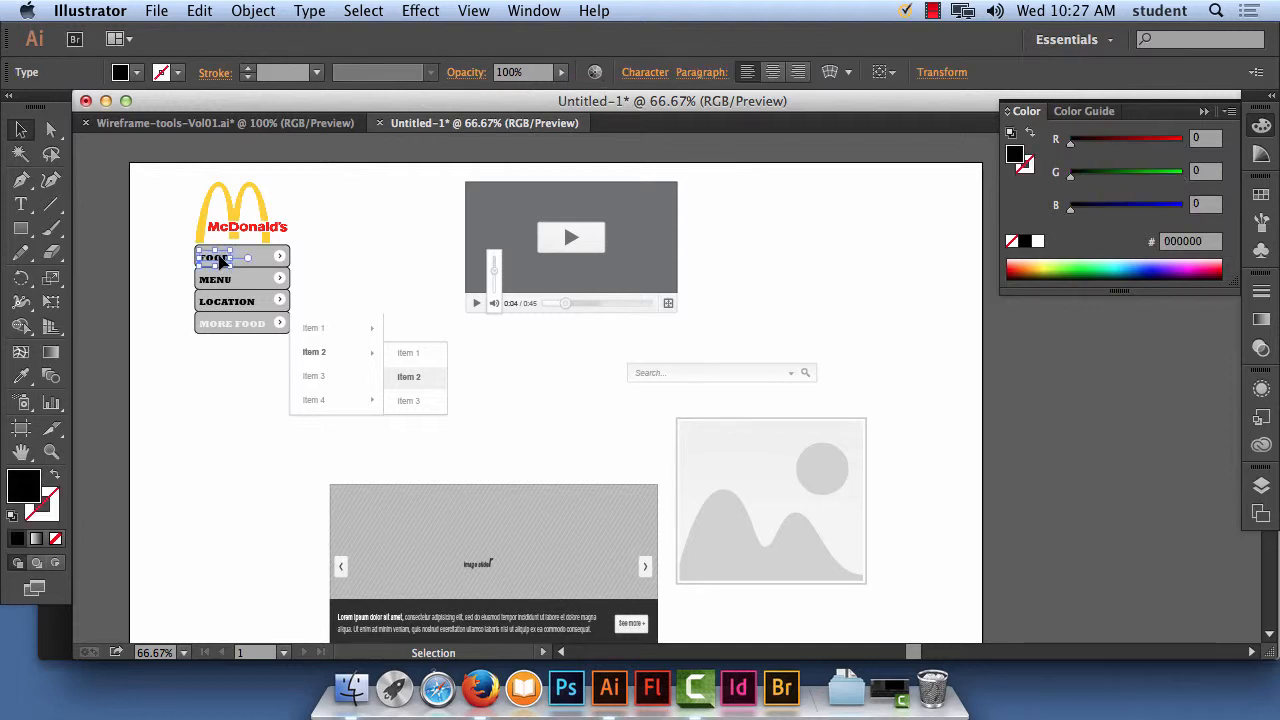
{"action": "left_click", "coordinate": [222, 280], "text": "shift"}
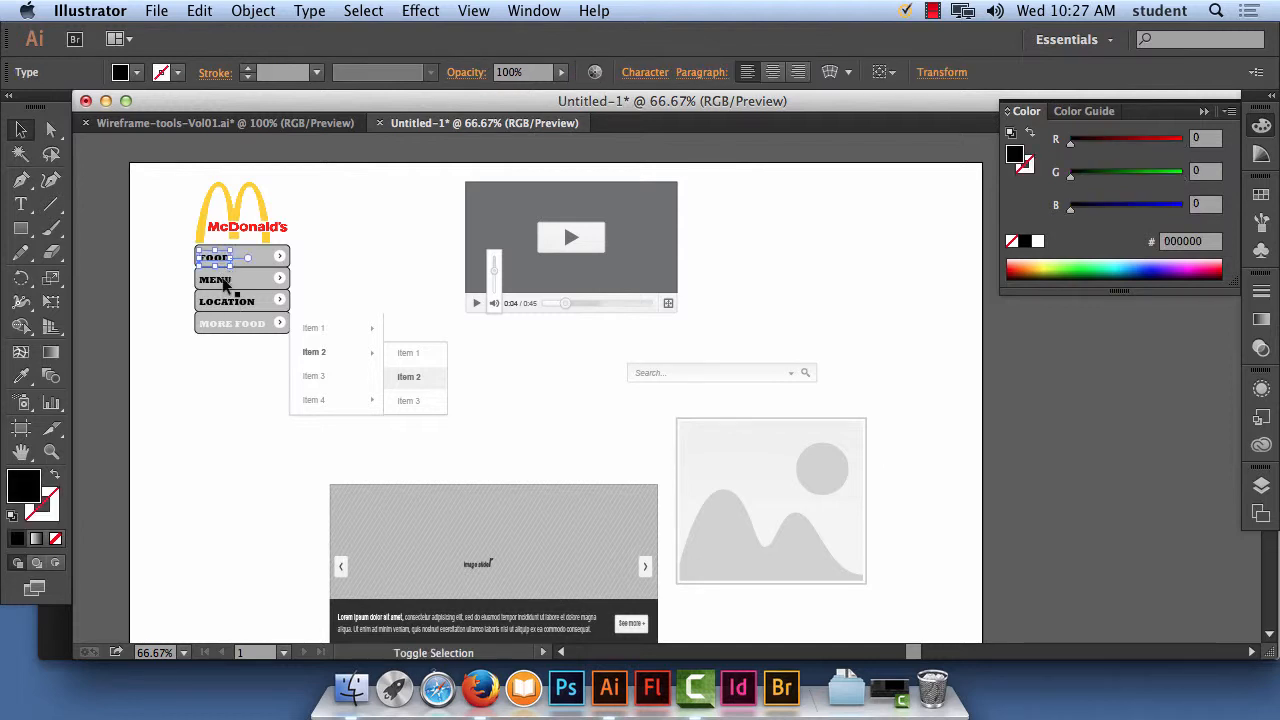
{"action": "left_click", "coordinate": [226, 302], "text": "shift"}
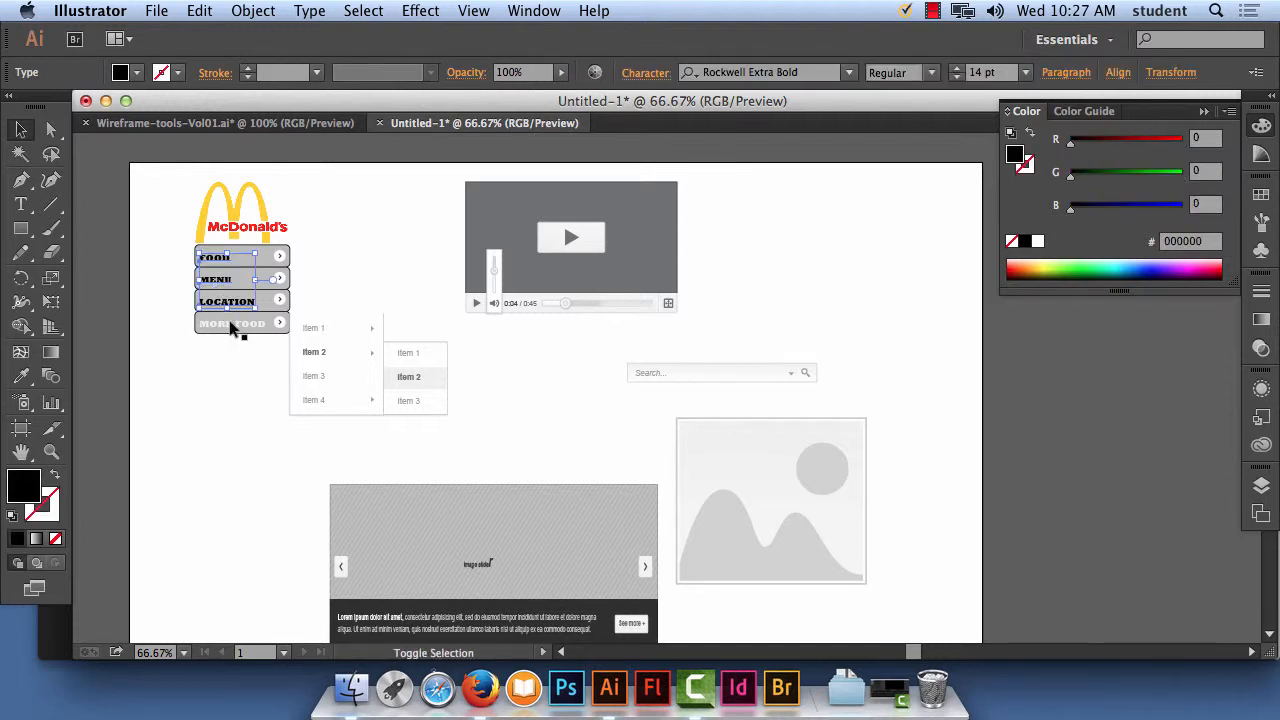
{"action": "left_click", "coordinate": [237, 326], "text": "shift"}
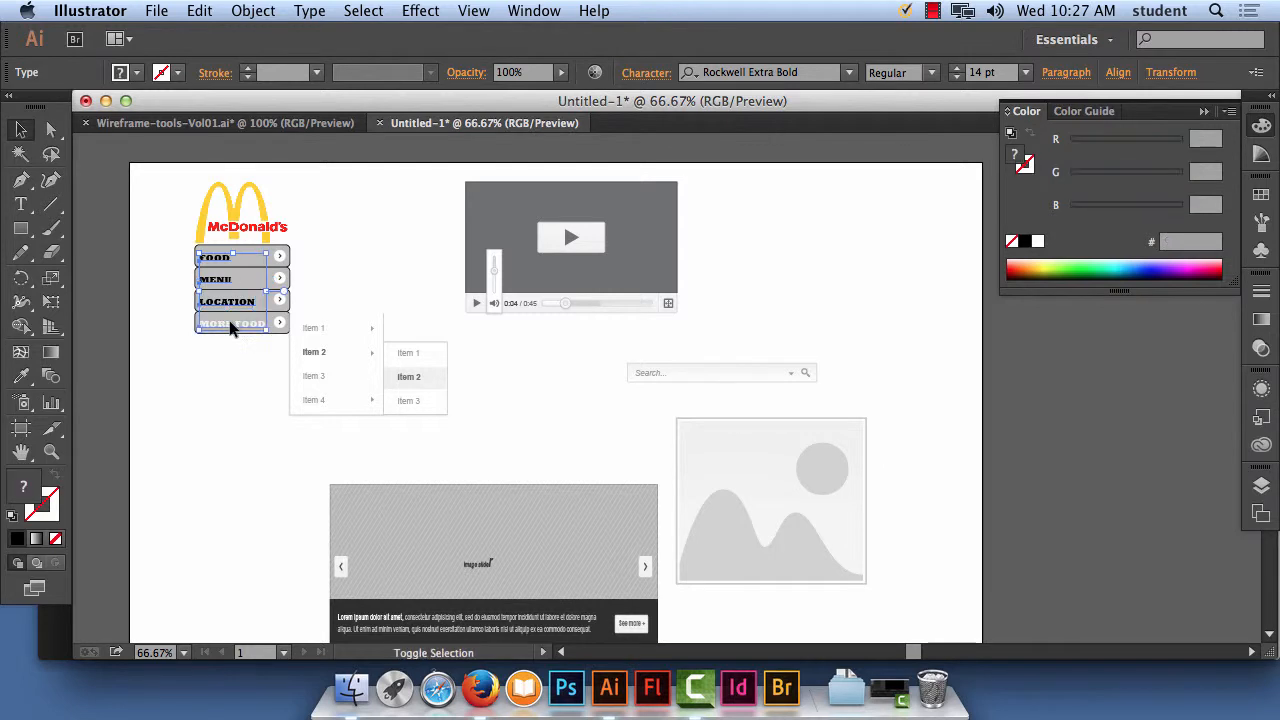
{"action": "left_click", "coordinate": [1066, 73]}
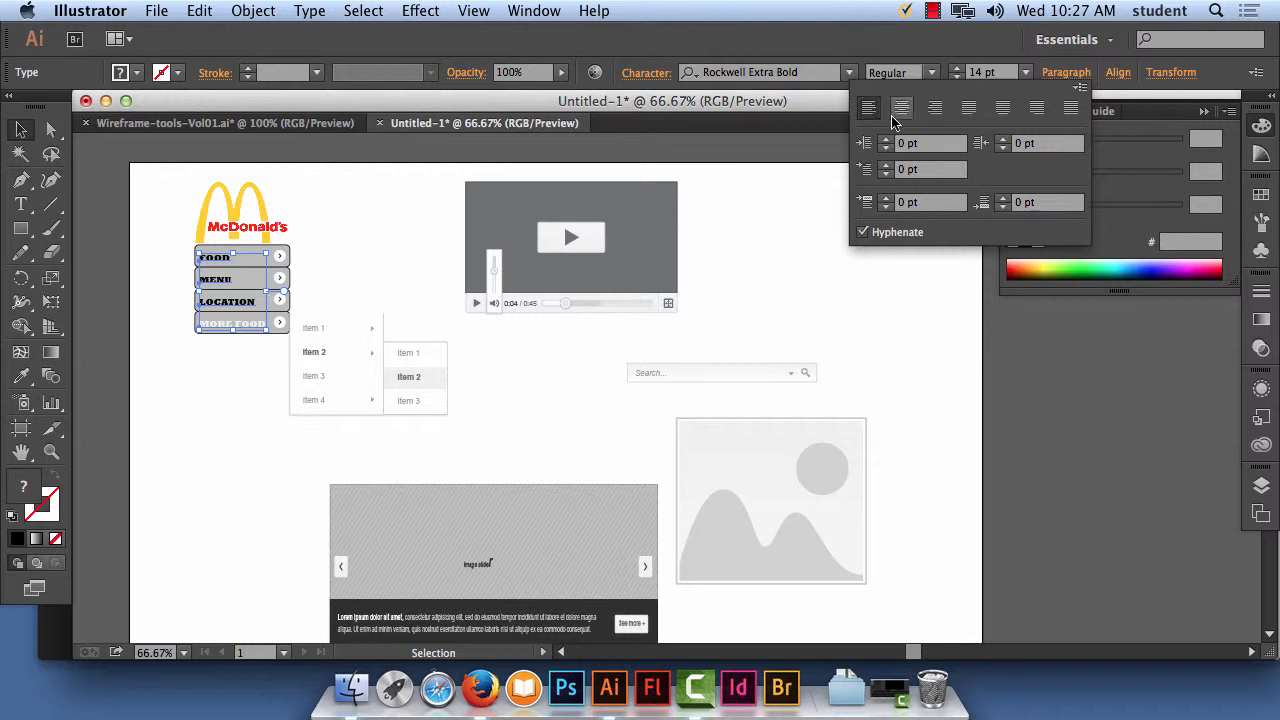
{"action": "left_click", "coordinate": [902, 110]}
{"action": "left_click", "coordinate": [936, 110]}
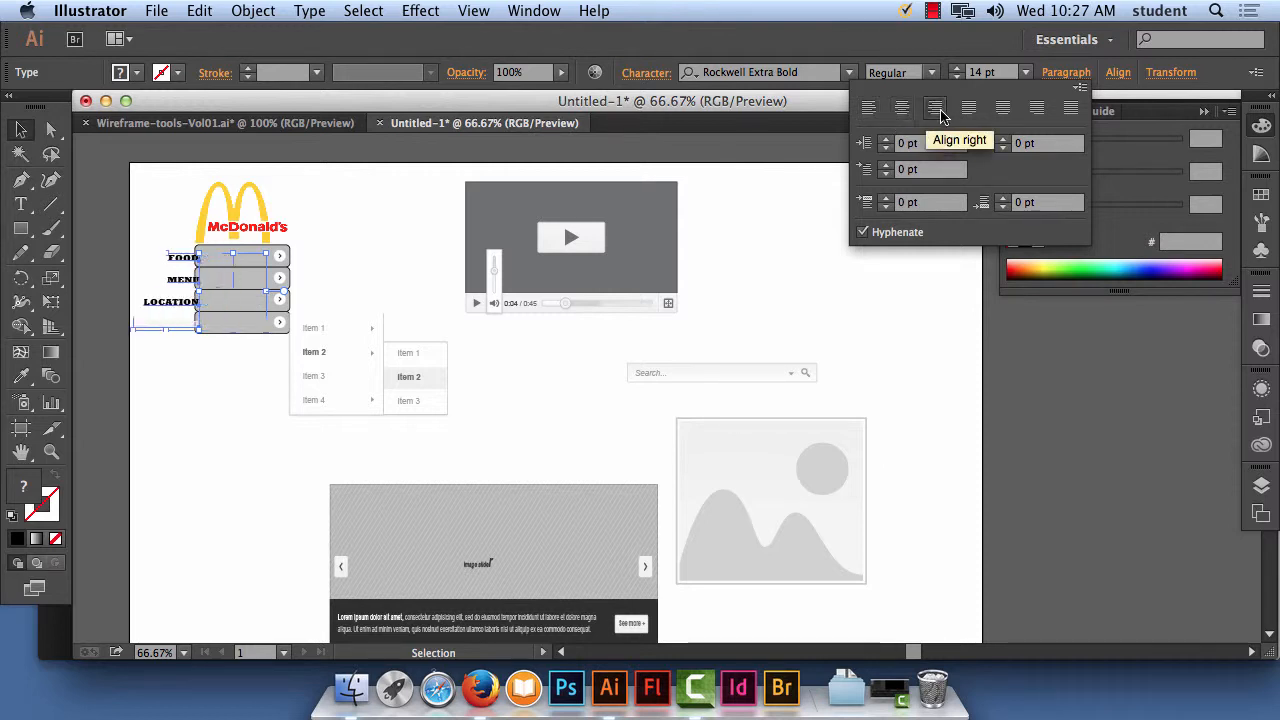
Move the four right-aligned labels back inside their gray buttons, ending just before the arrow circles
{"action": "left_click", "coordinate": [184, 262]}
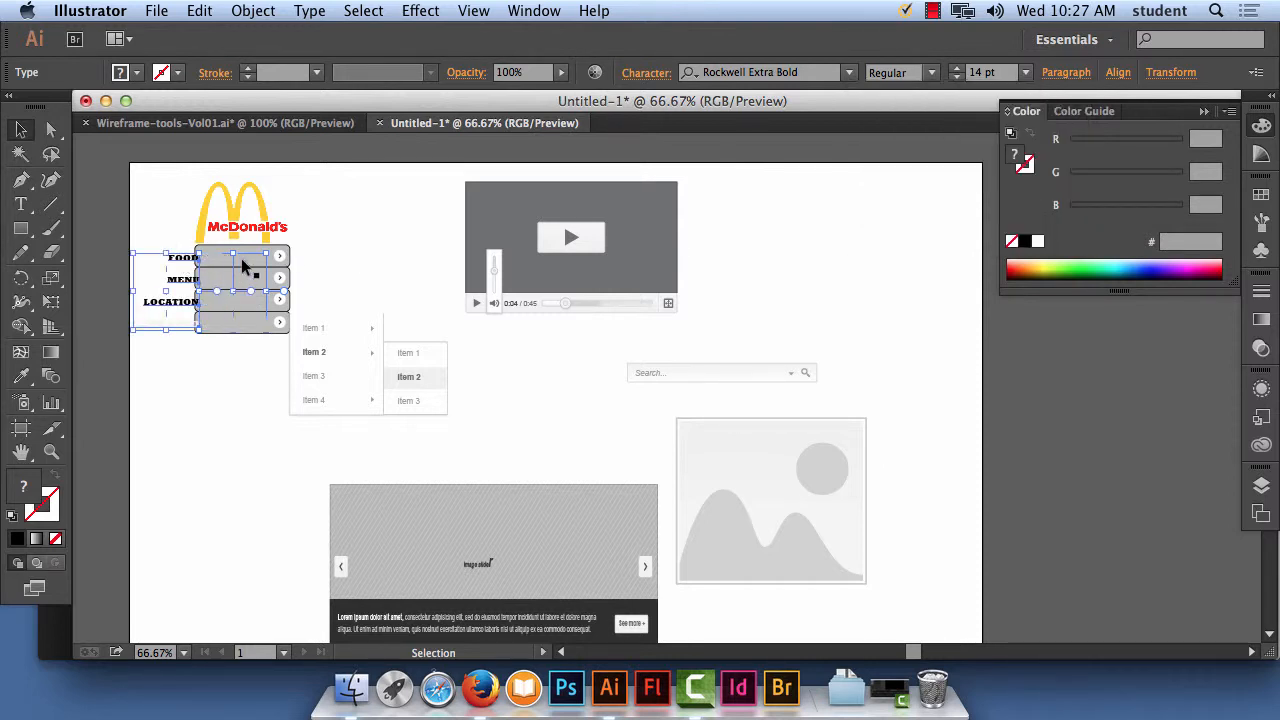
{"action": "left_click_drag", "start_coordinate": [190, 258], "coordinate": [251, 258]}
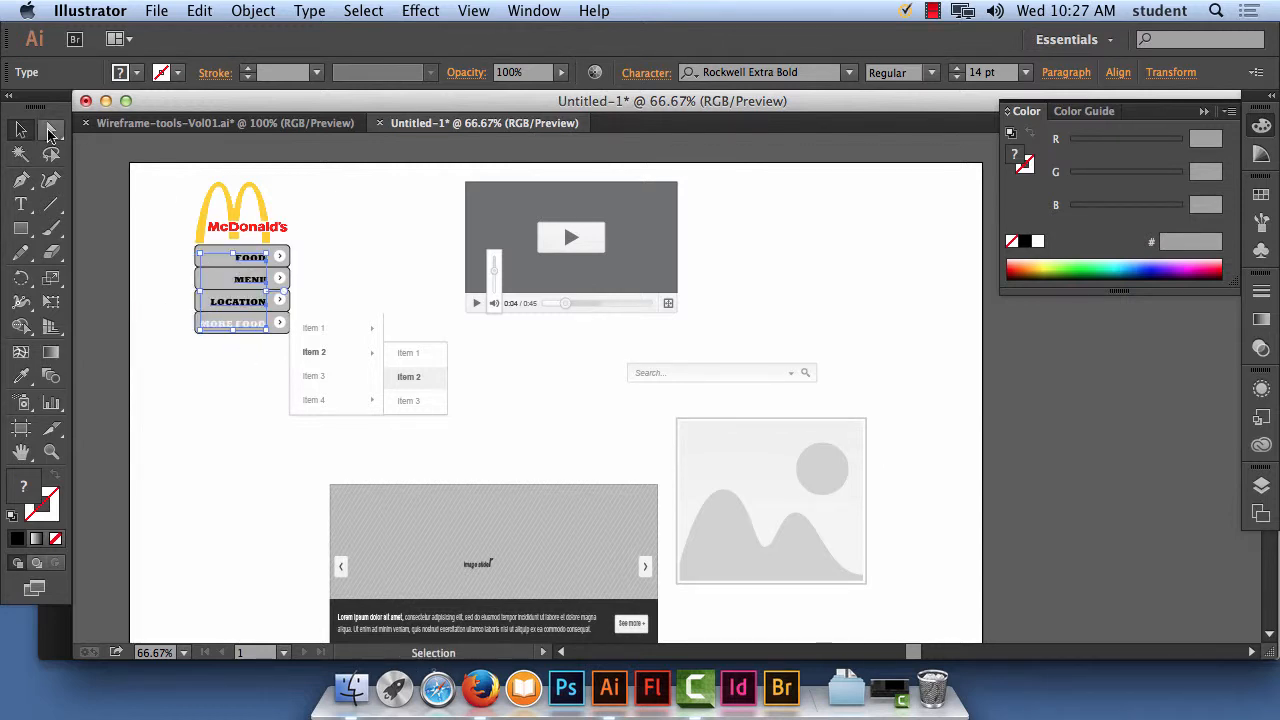
{"action": "left_click", "coordinate": [20, 131]}
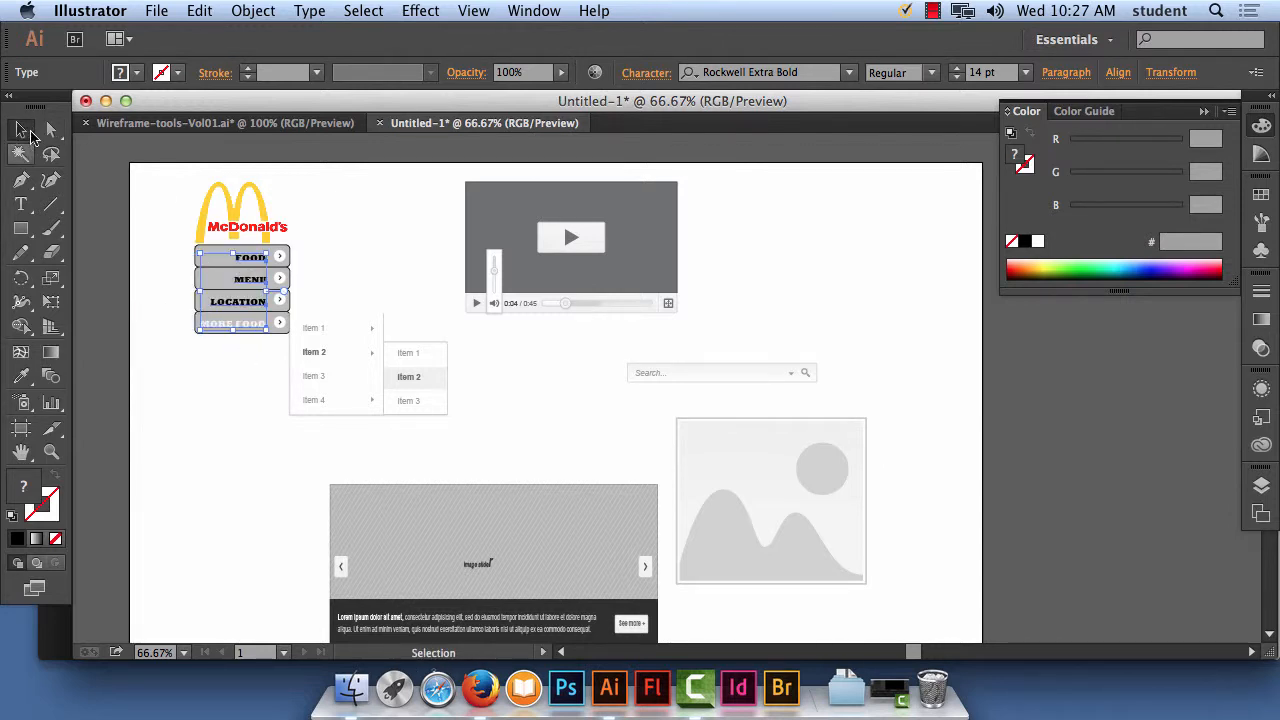
{"action": "left_click", "coordinate": [152, 238]}
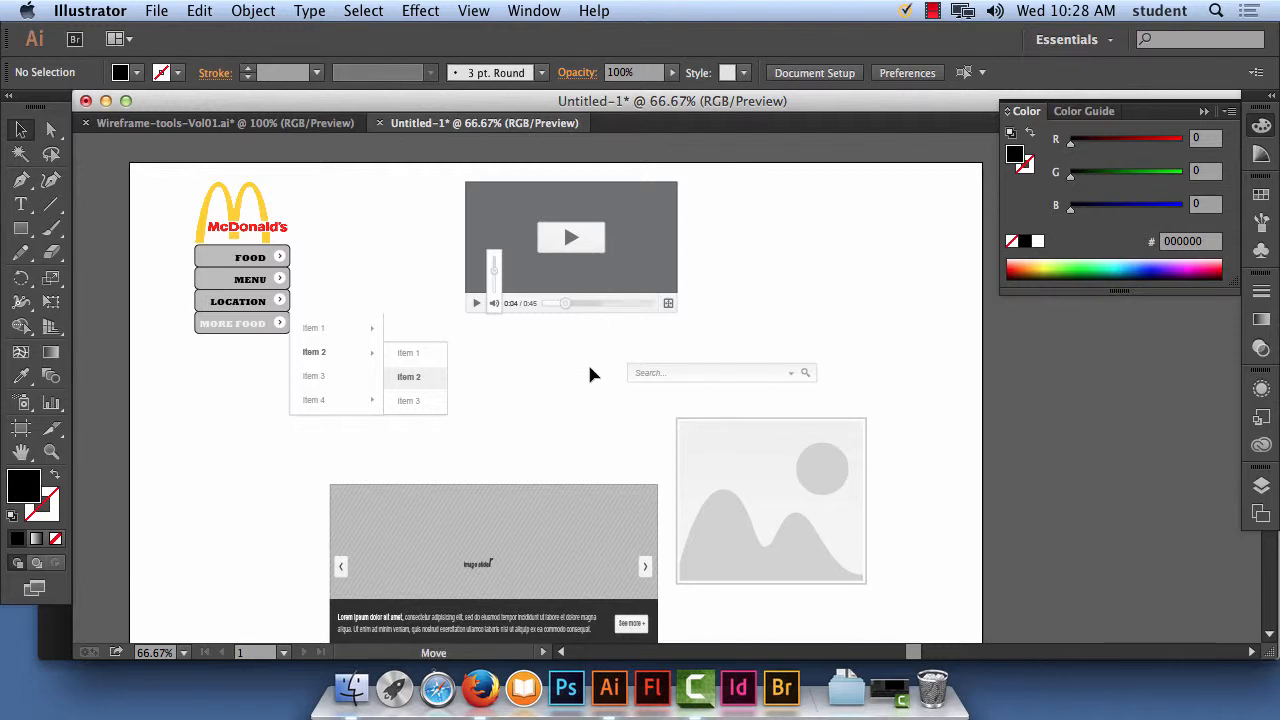
Shift the video player farther right and slightly down, above the search bar
{"action": "left_click_drag", "start_coordinate": [589, 367], "coordinate": [675, 247]}
{"action": "left_click", "coordinate": [420, 262]}
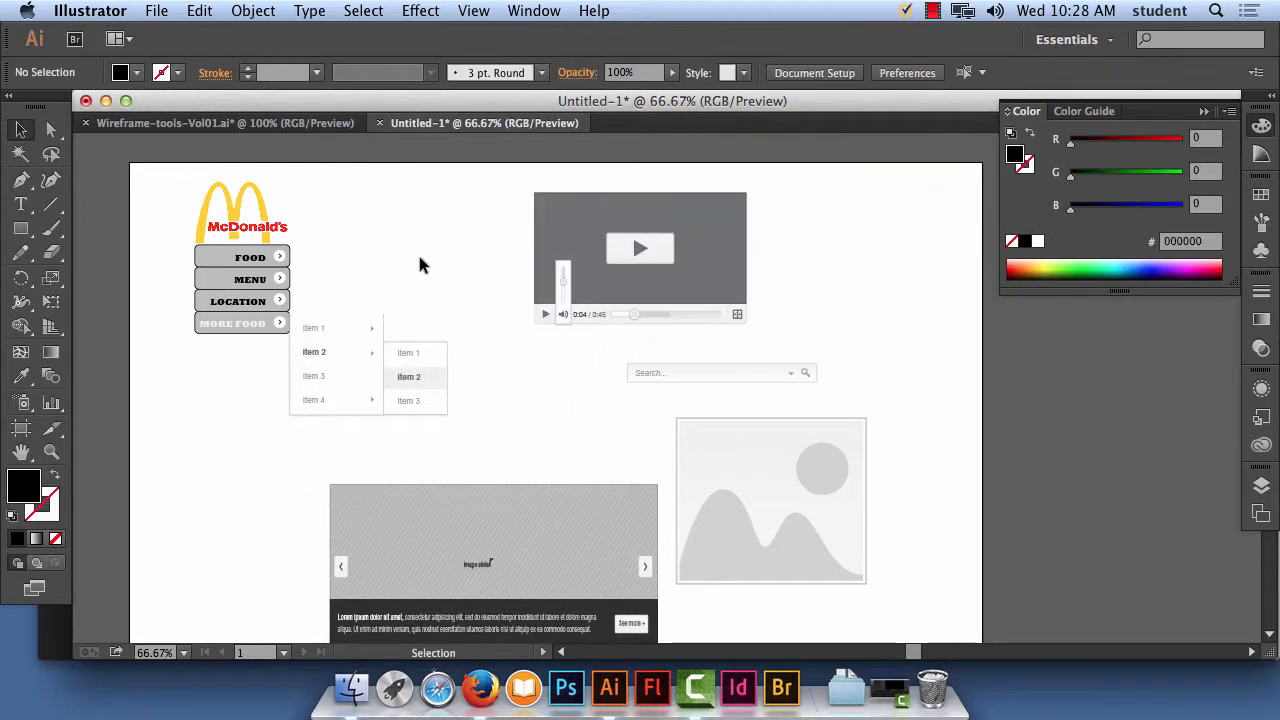
Print the wireframe with the scaling set to Fit to Page
{"action": "left_click", "coordinate": [160, 8]}
{"action": "left_click", "coordinate": [315, 529]}
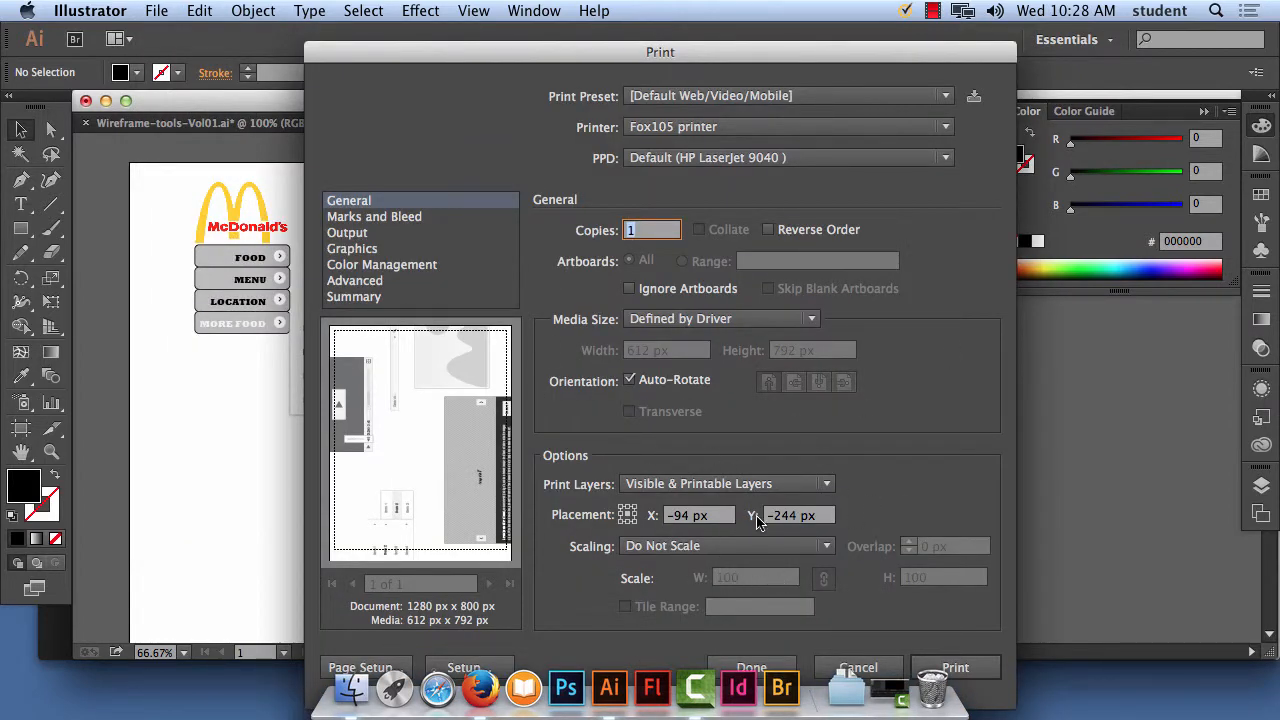
{"action": "left_click", "coordinate": [718, 487]}
{"action": "left_click", "coordinate": [950, 498]}
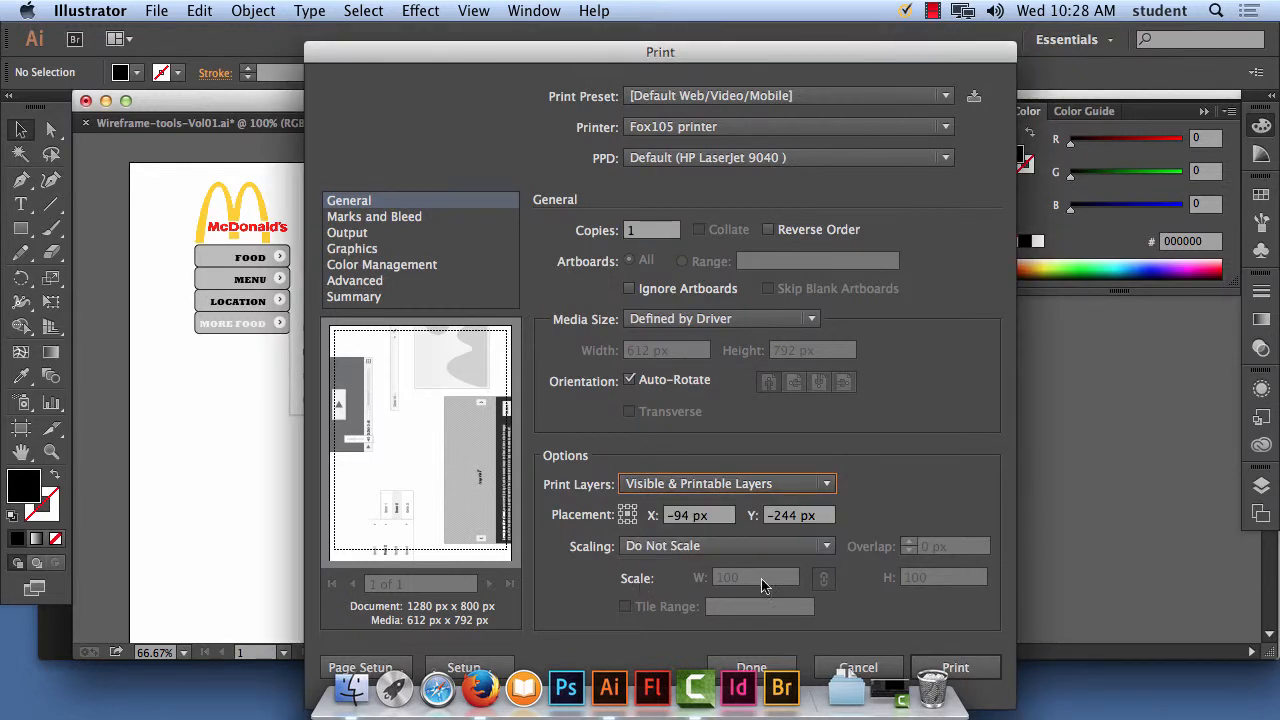
{"action": "left_click", "coordinate": [664, 548]}
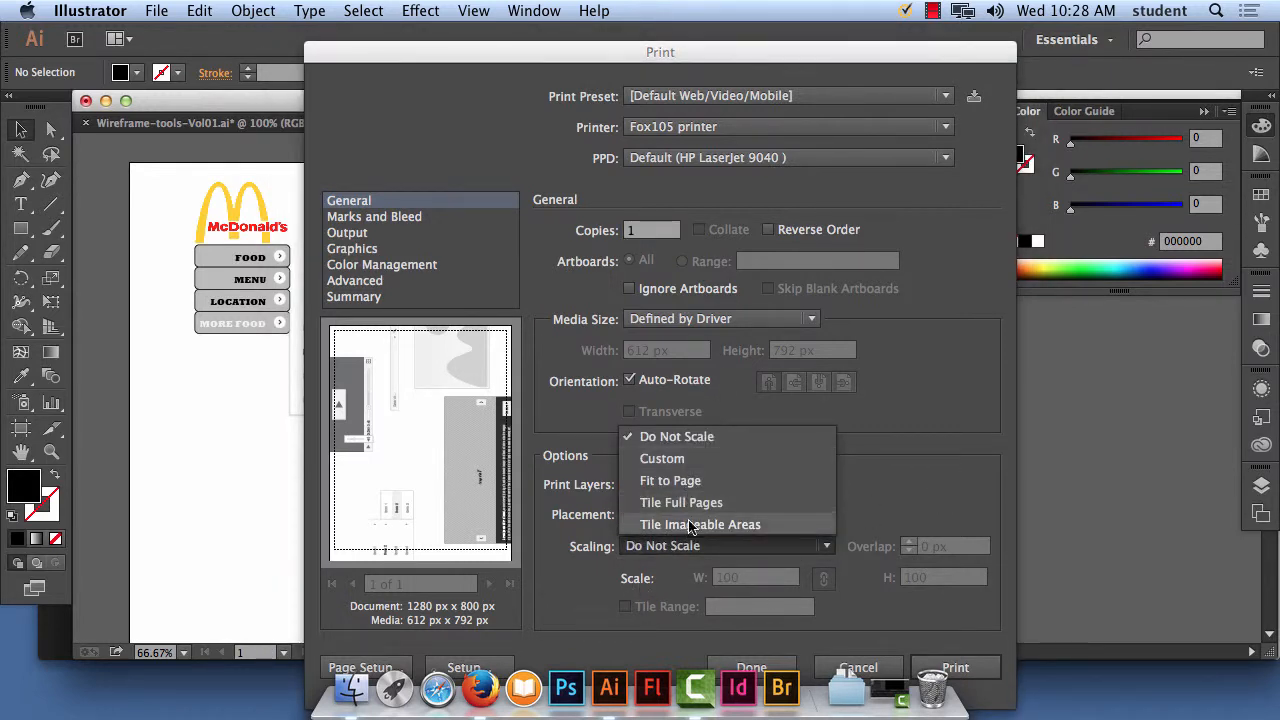
{"action": "left_click", "coordinate": [684, 481]}
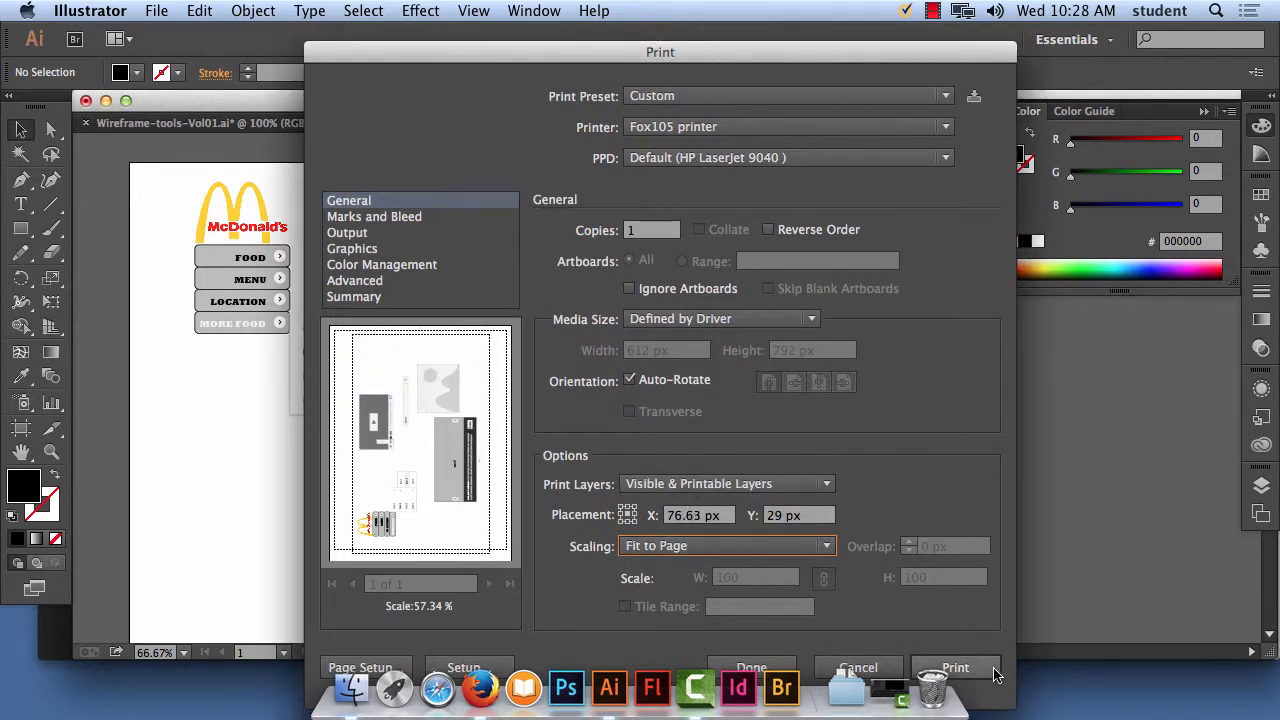
{"action": "left_click", "coordinate": [955, 668]}
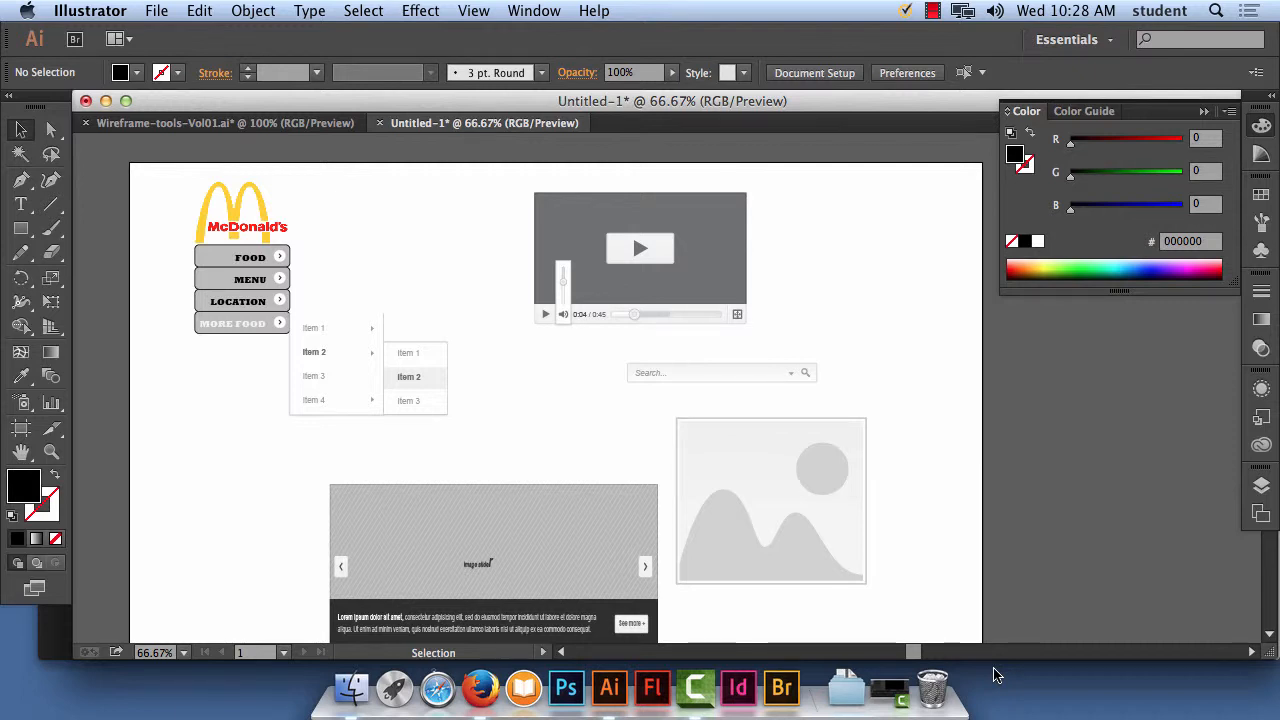
View the whole wireframe in Full Screen Mode, and return to the normal screen mode
{"action": "left_click", "coordinate": [35, 587]}
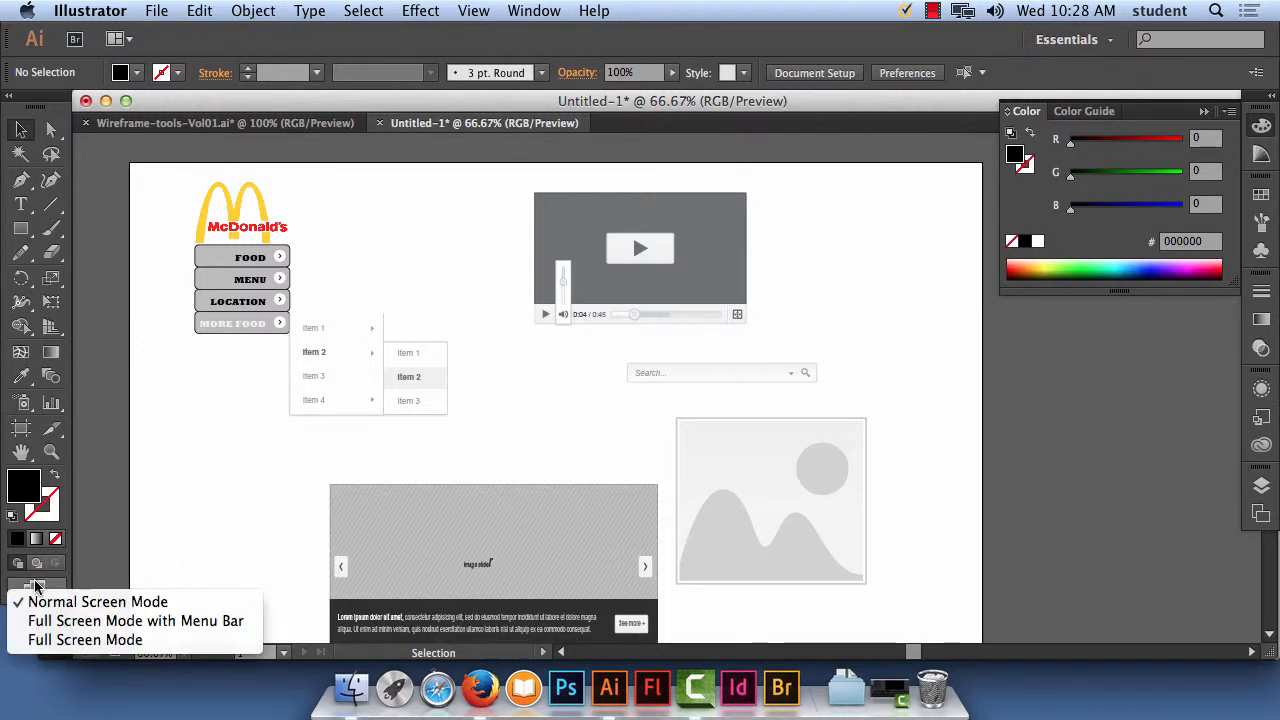
{"action": "left_click", "coordinate": [70, 640]}
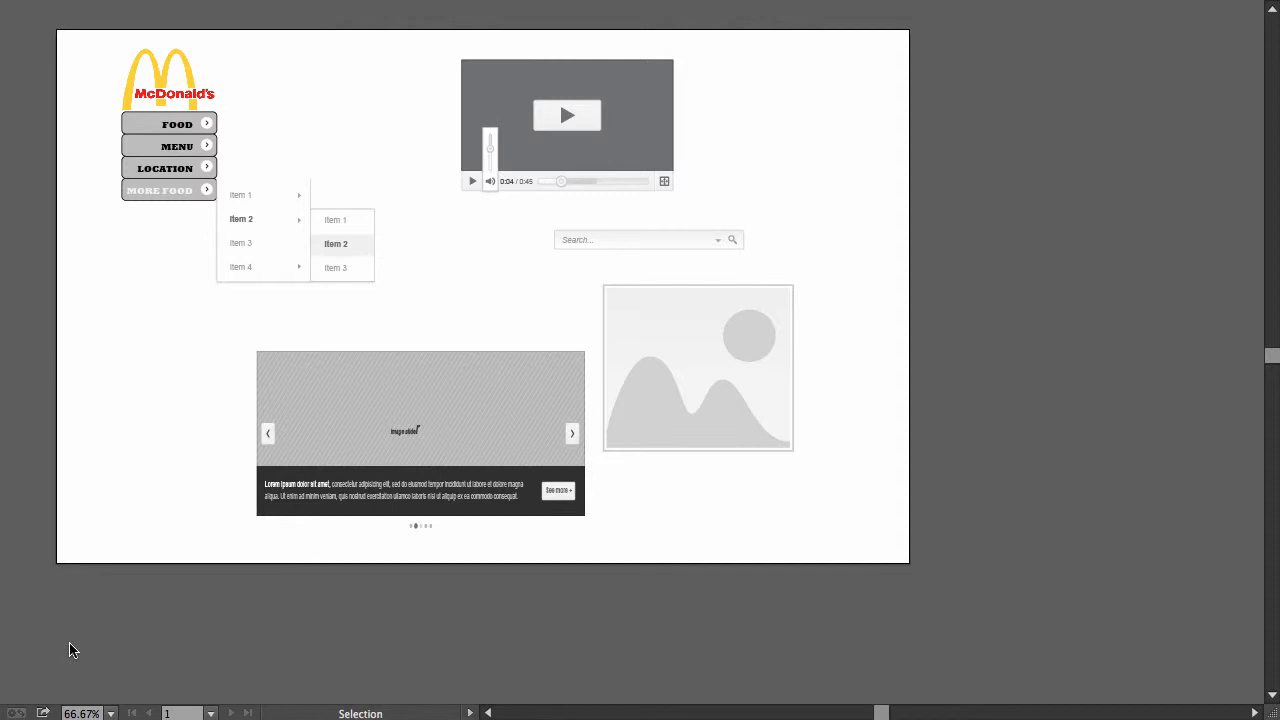
{"action": "key", "text": "f"}
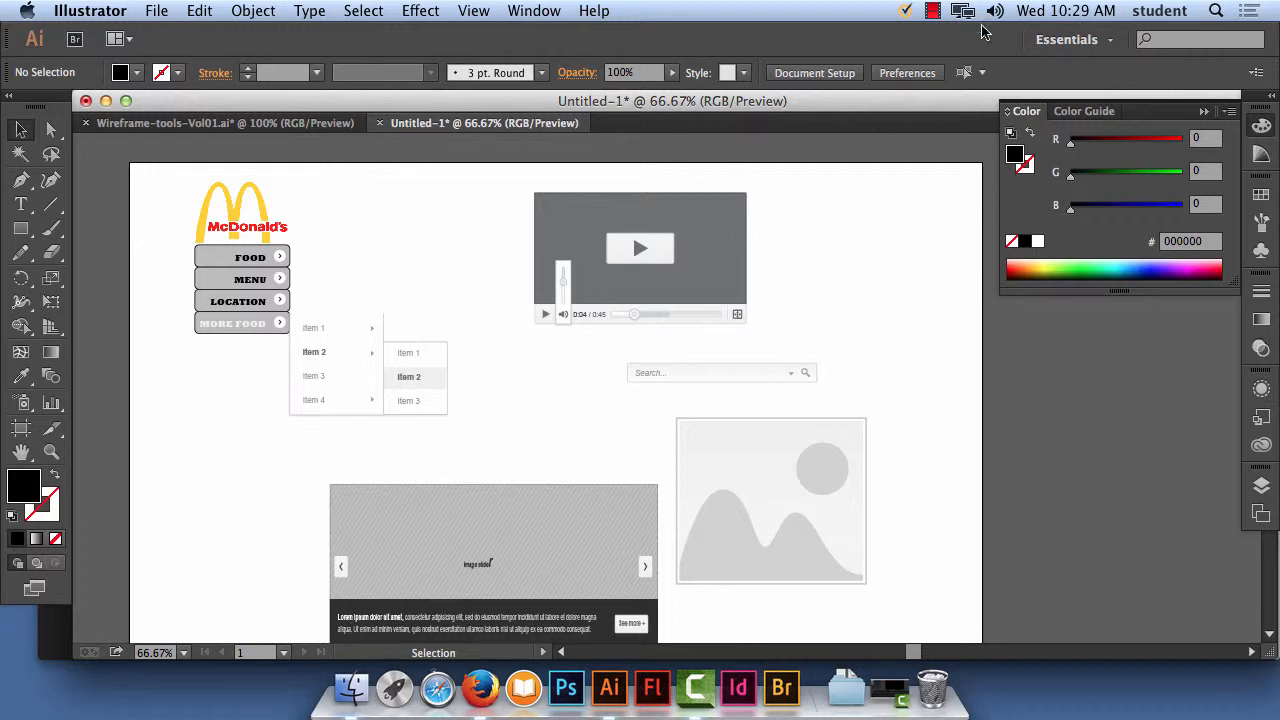
{"action": "left_click", "coordinate": [936, 8]}
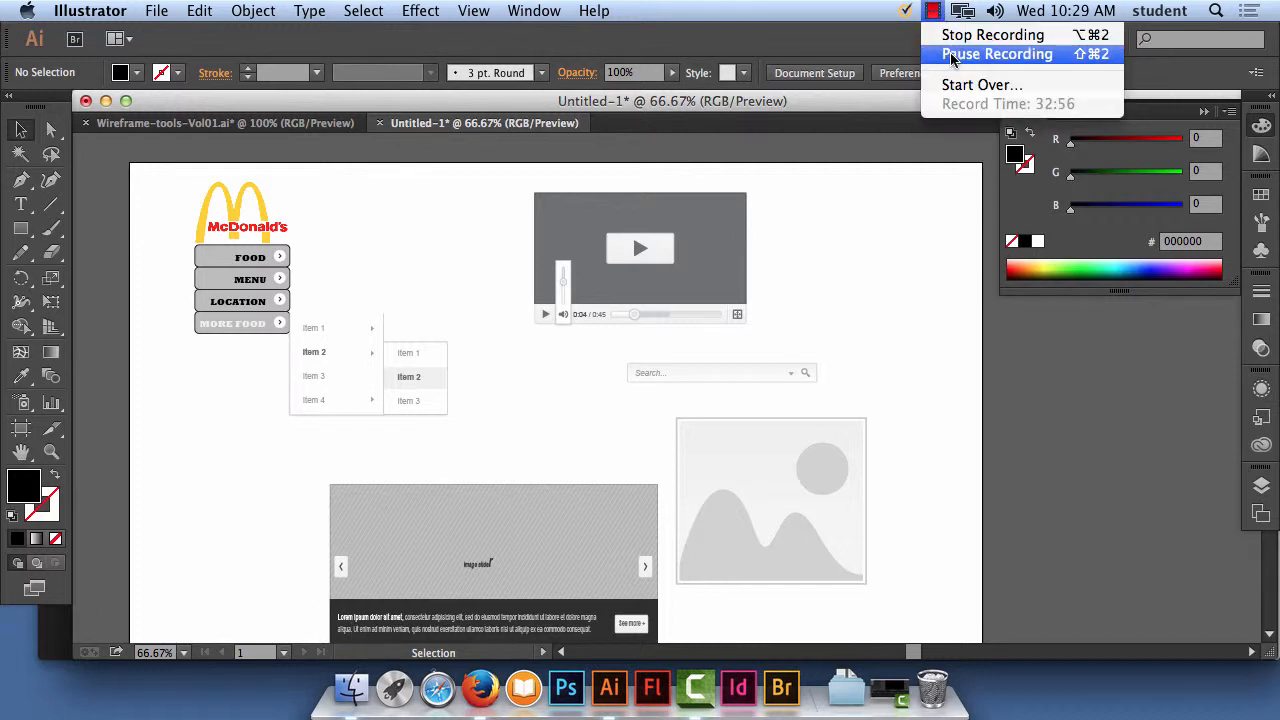